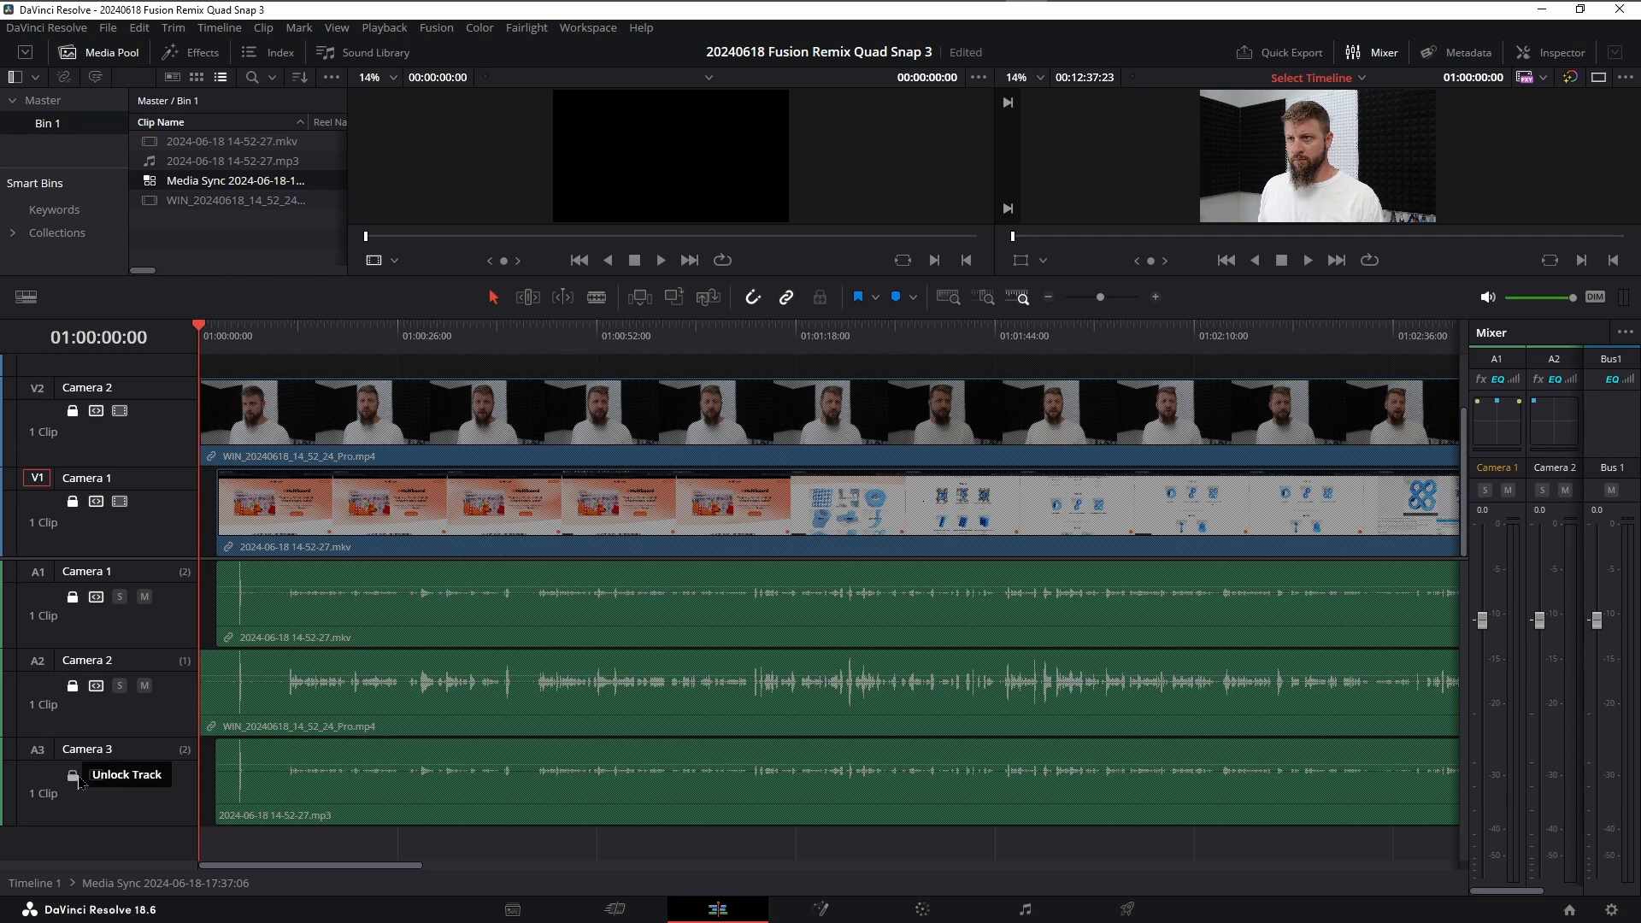
left_click(73, 774)
left_click(743, 758)
scroll(743, 758, "down", 8)
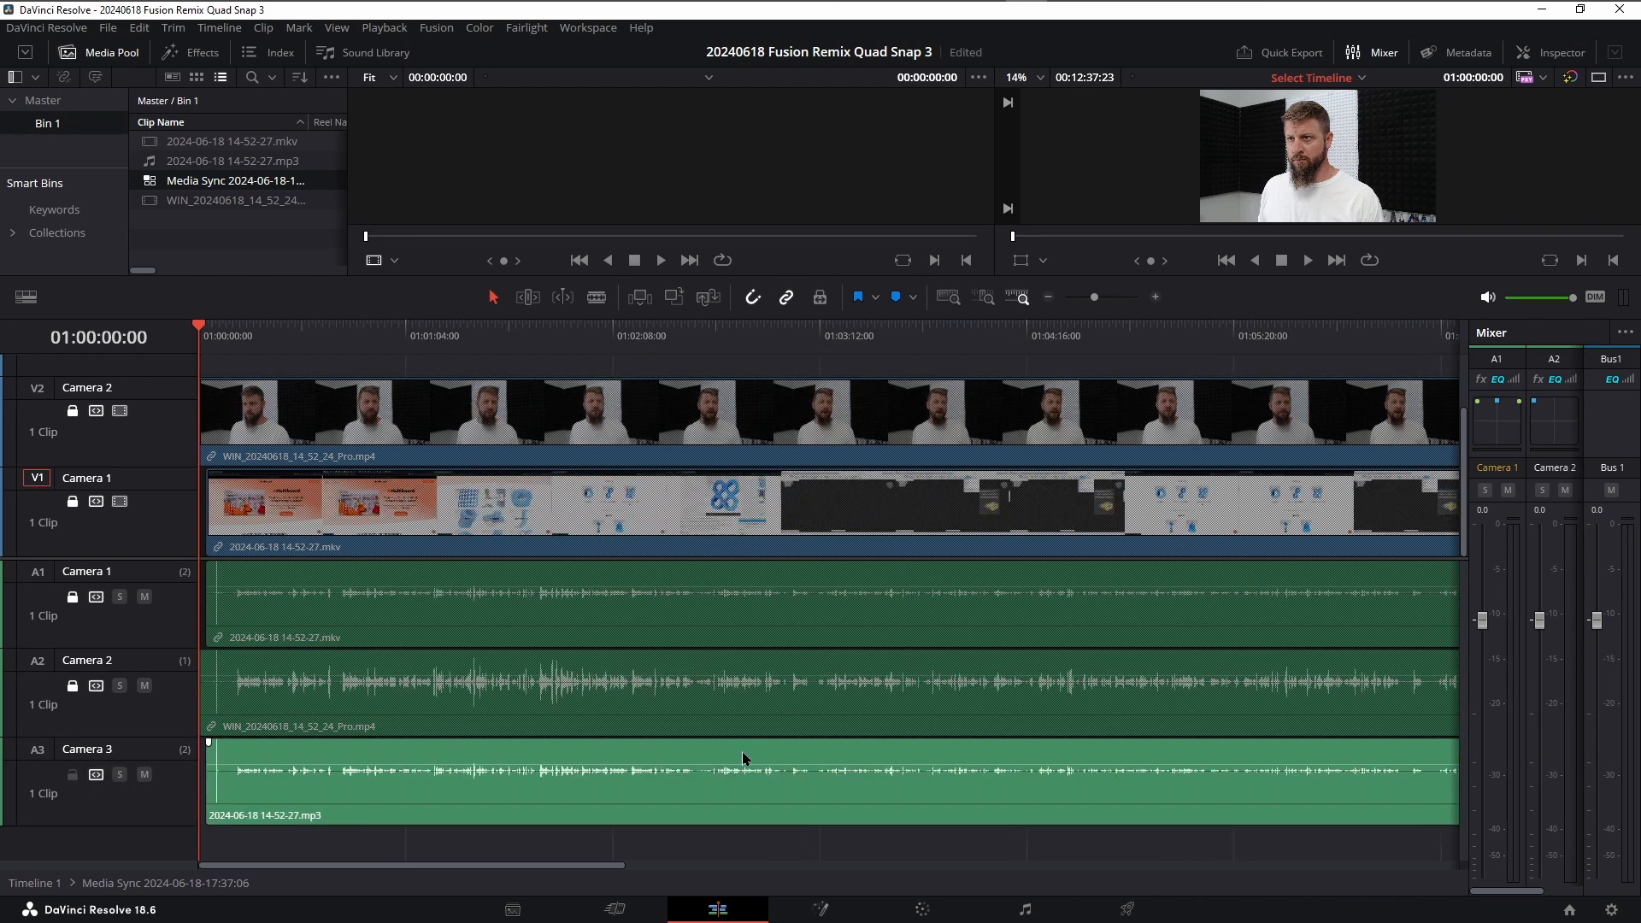
scroll(743, 758, "down", 3)
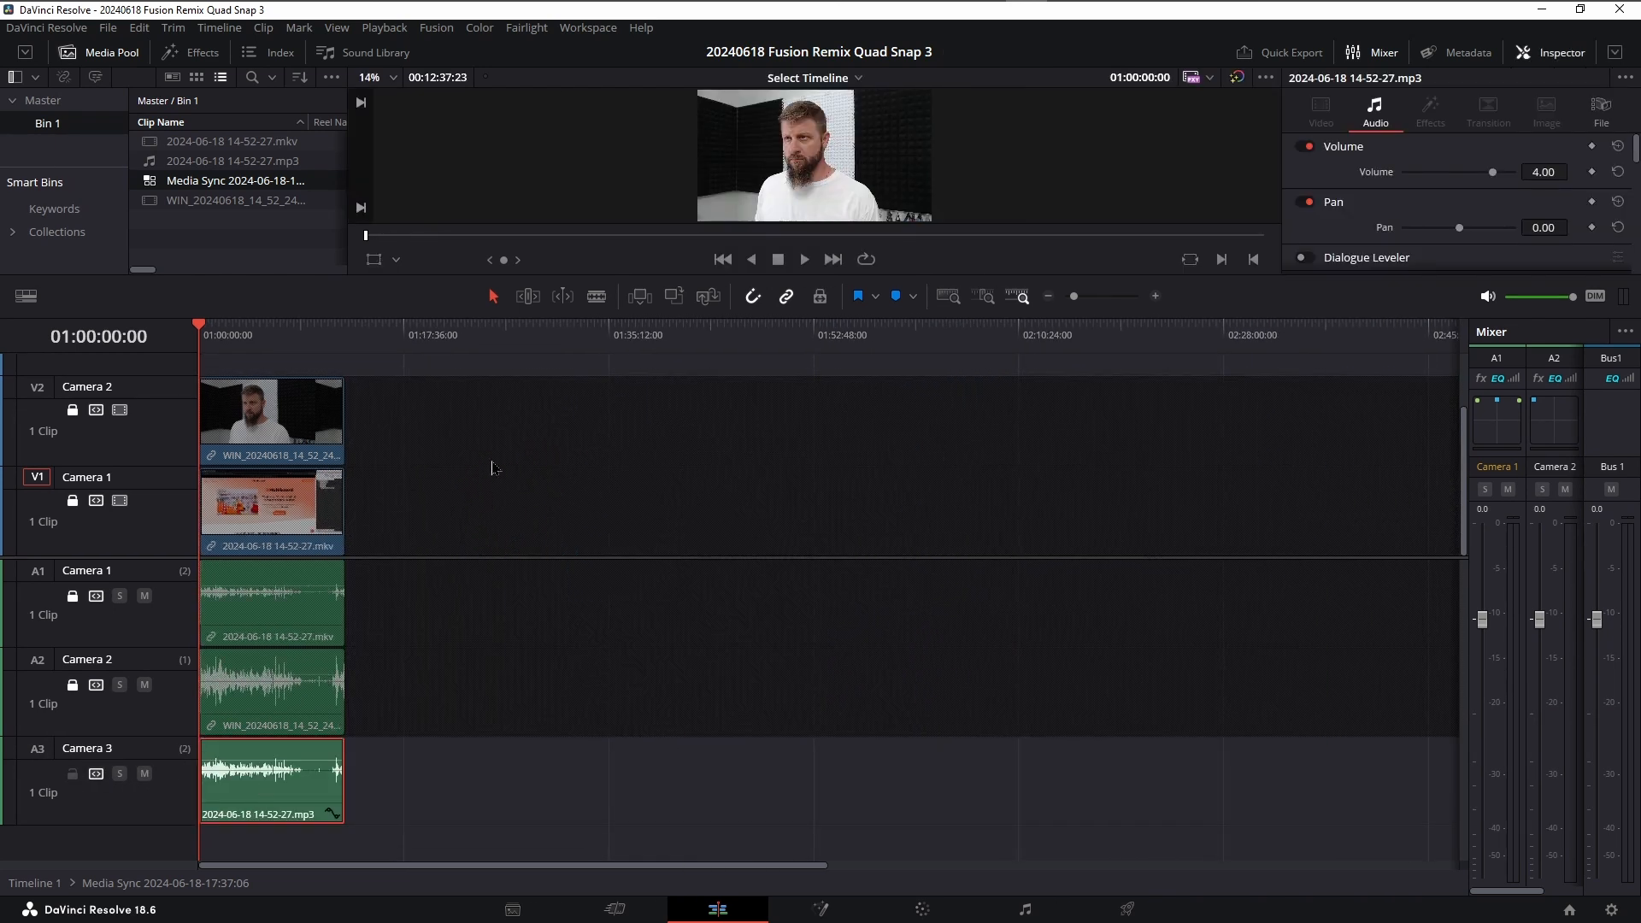
left_click(544, 345)
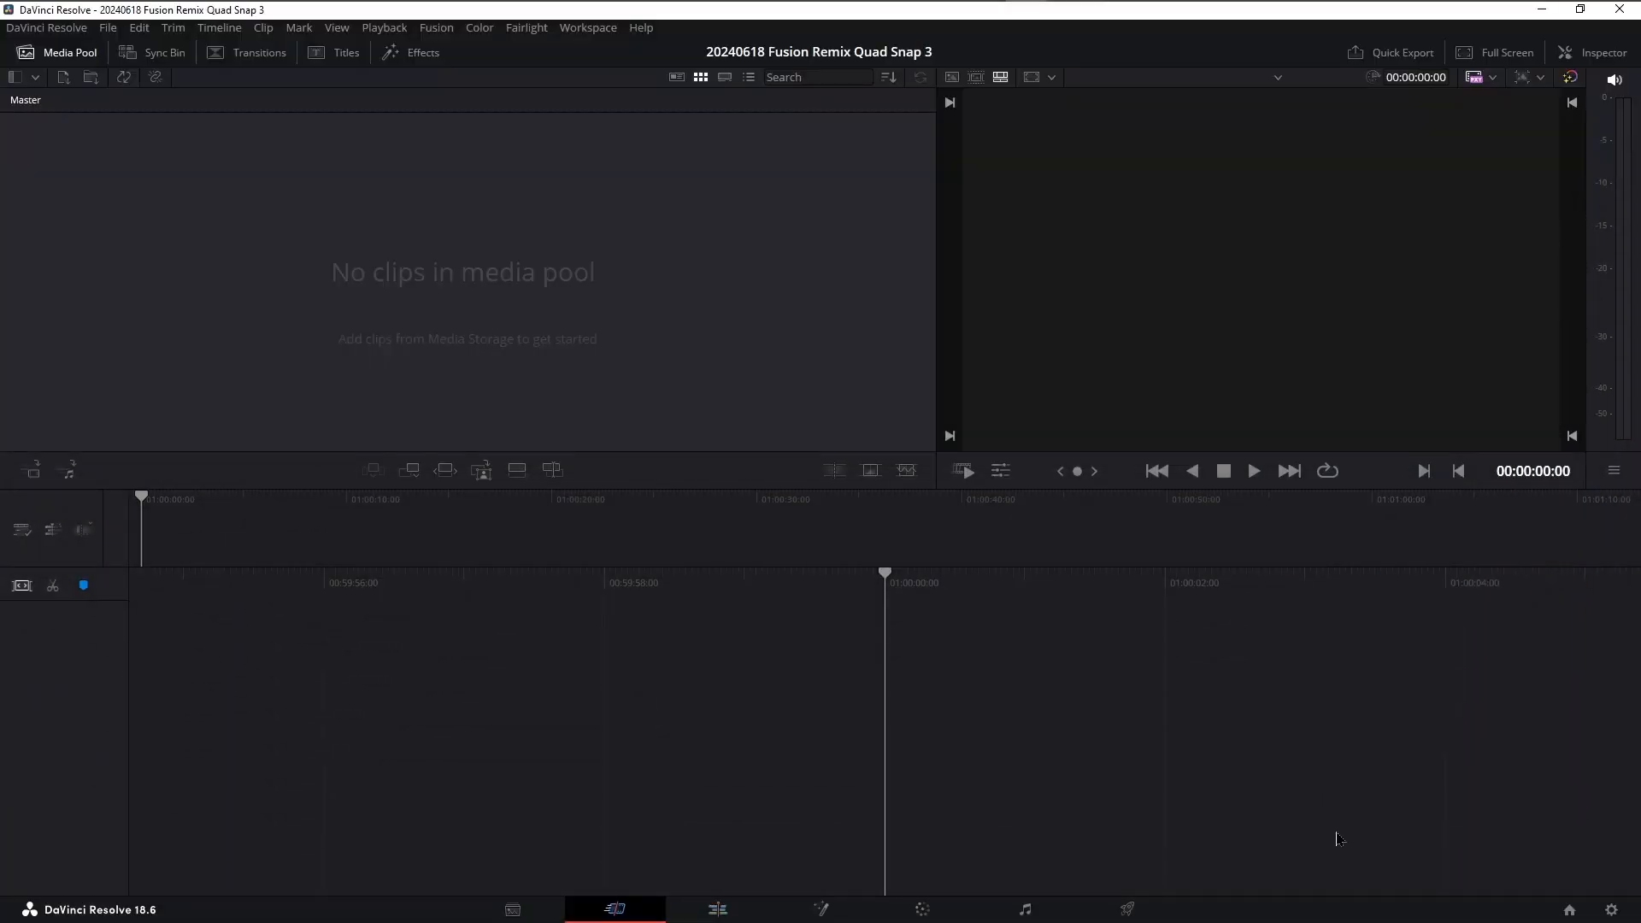
Import the webcam video, the screen recording and the MP3 audio into the media pool, changing the project frame rate to match the clips.
left_click_drag(1477, 615, 648, 381)
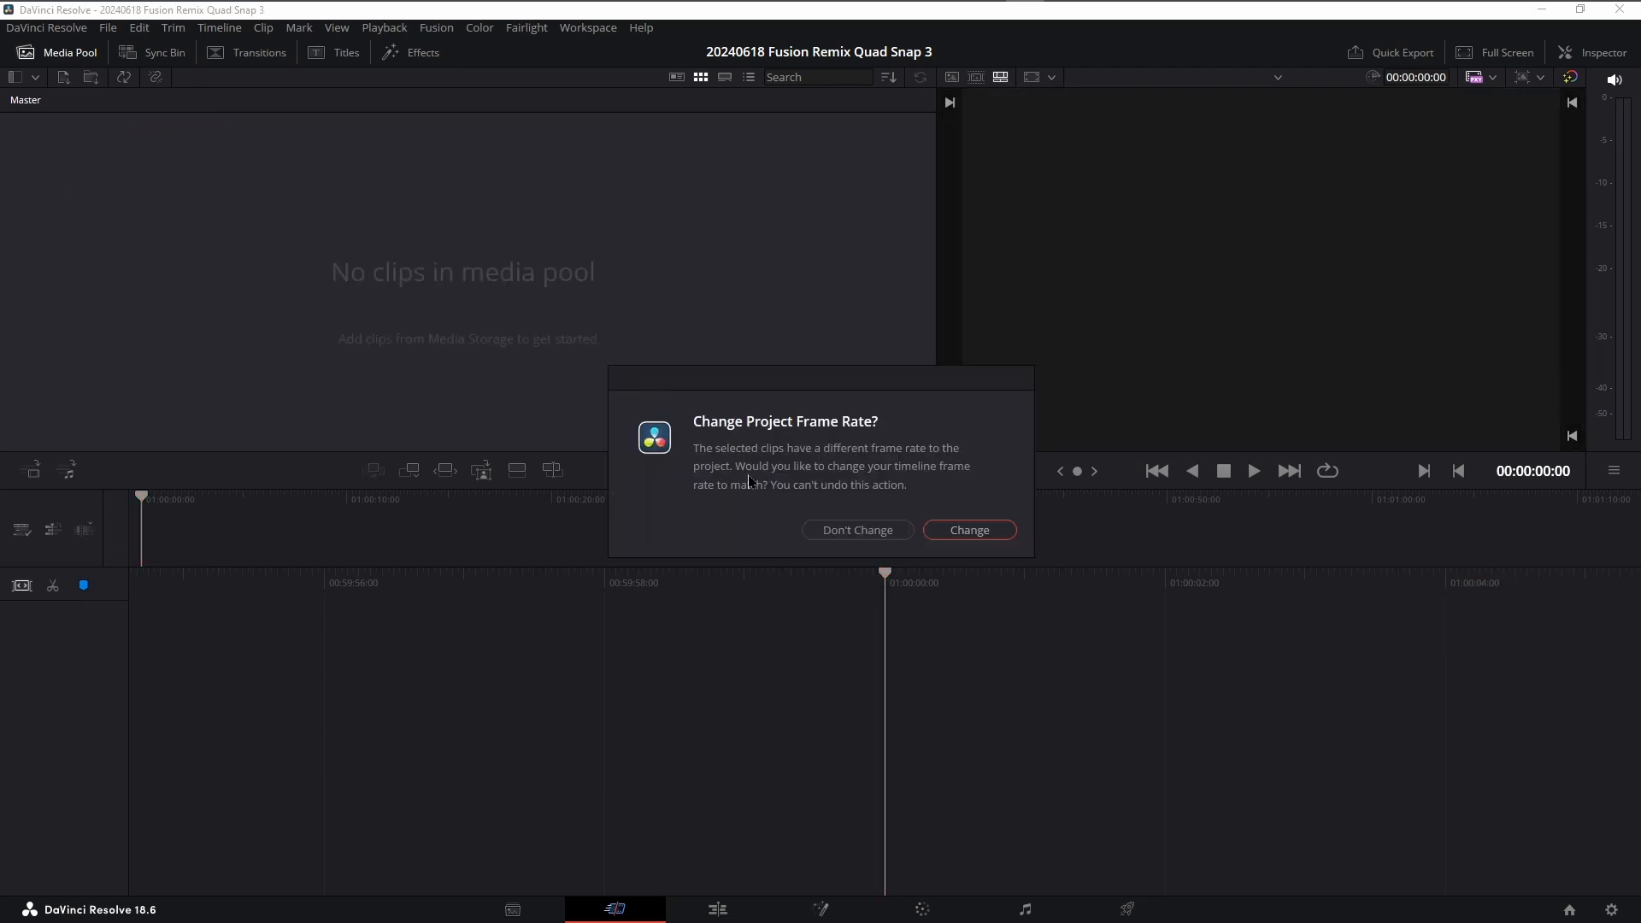
left_click(992, 537)
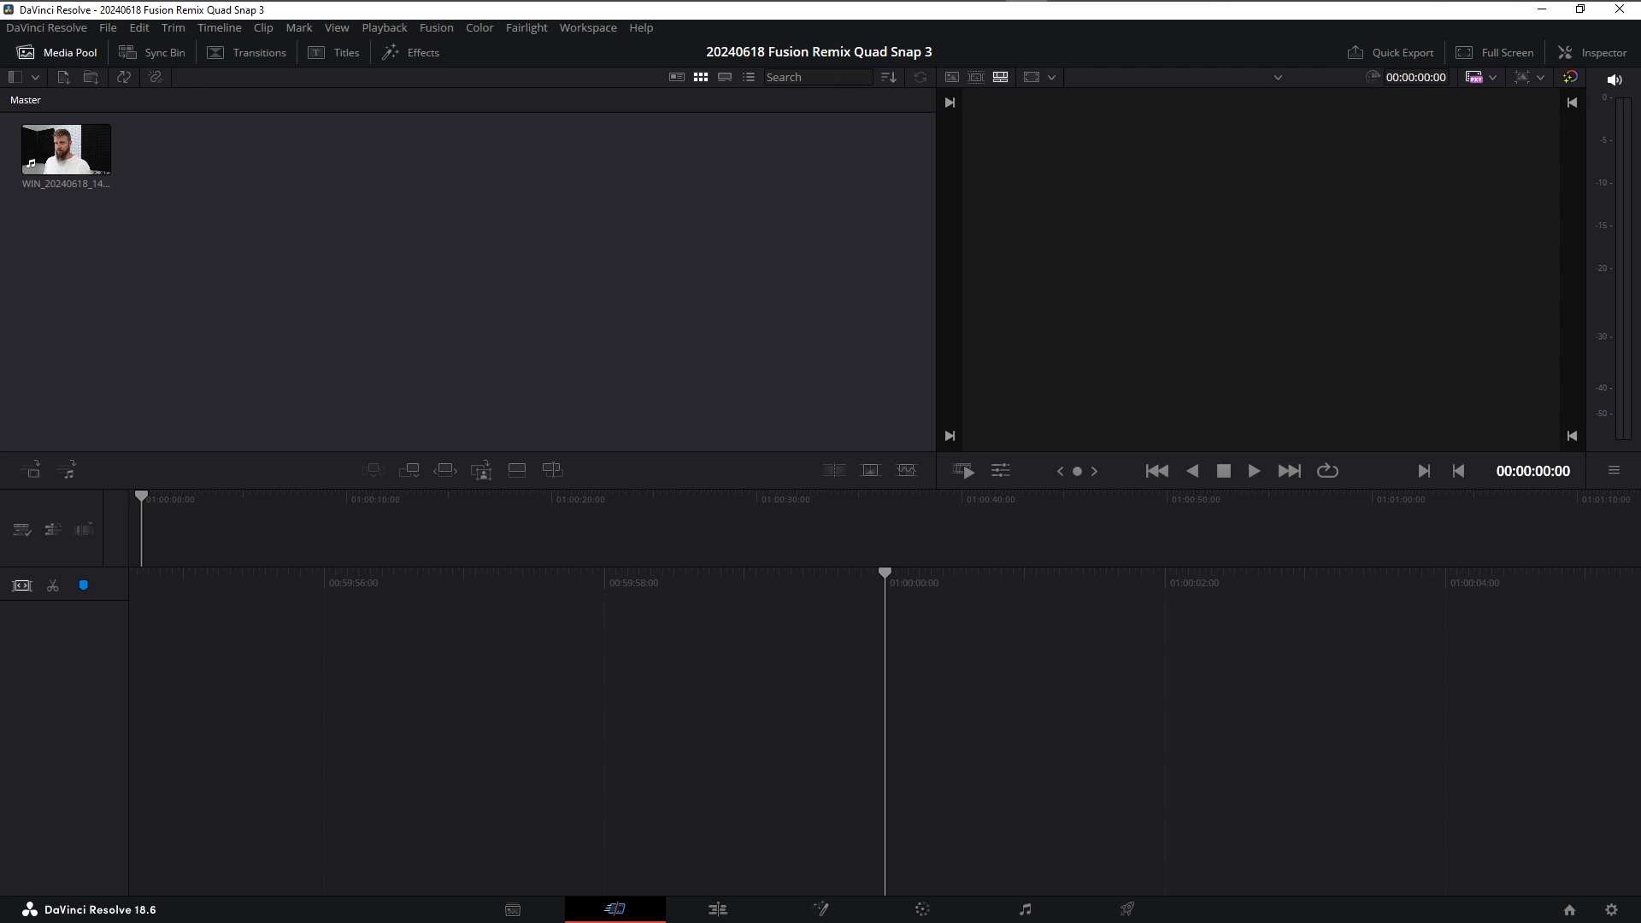
left_click_drag(1477, 616, 729, 326)
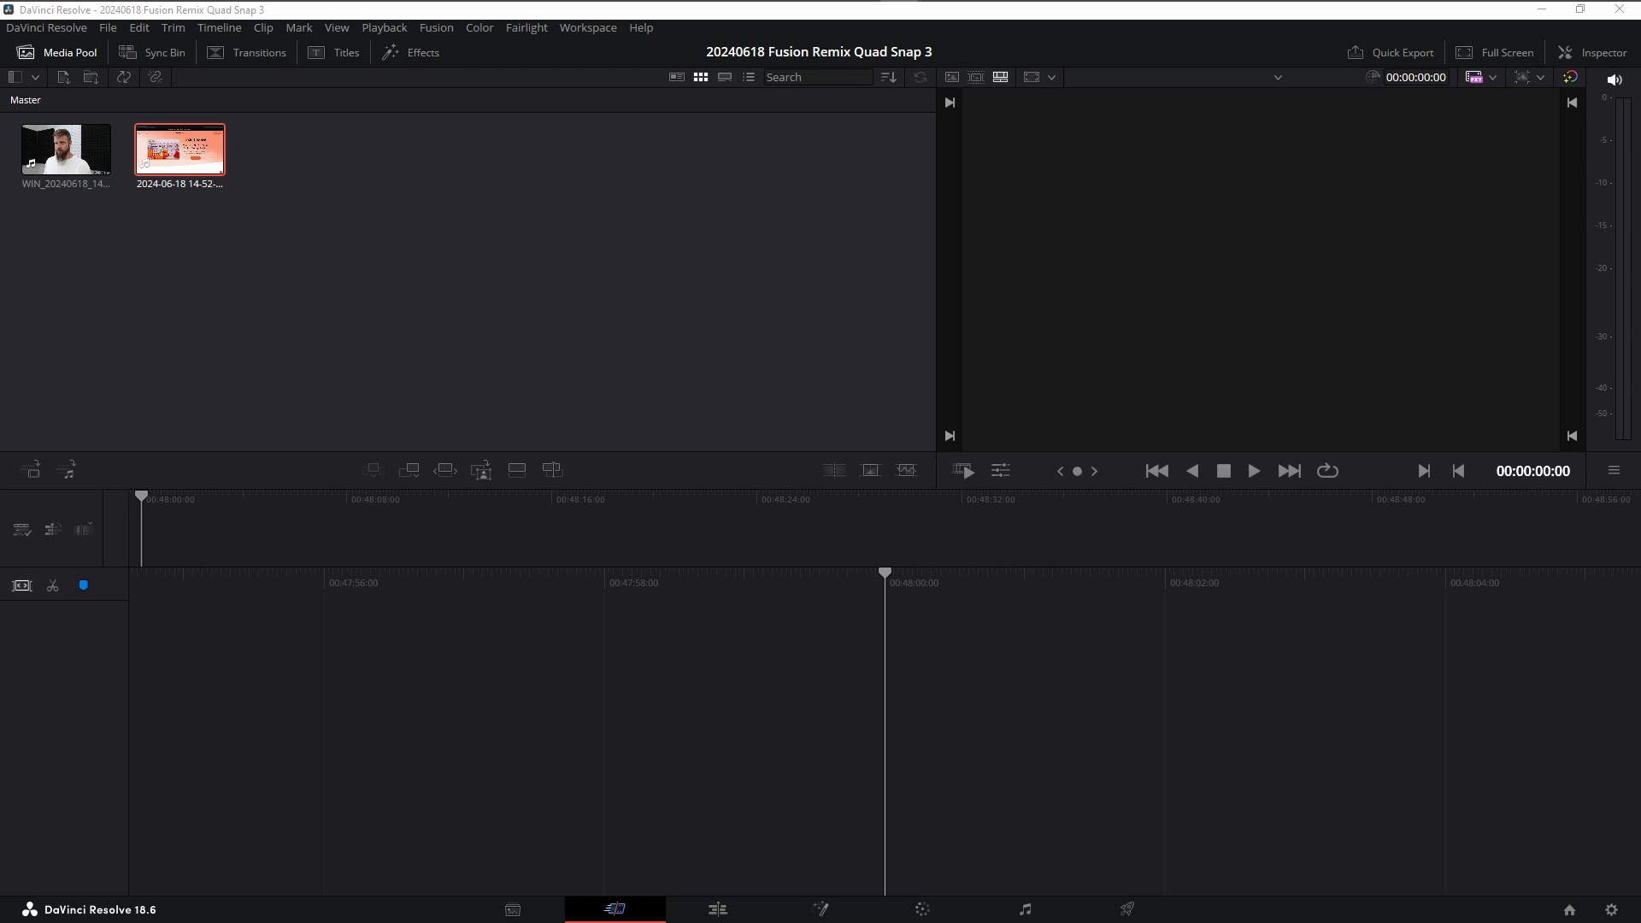
left_click_drag(1013, 386, 572, 281)
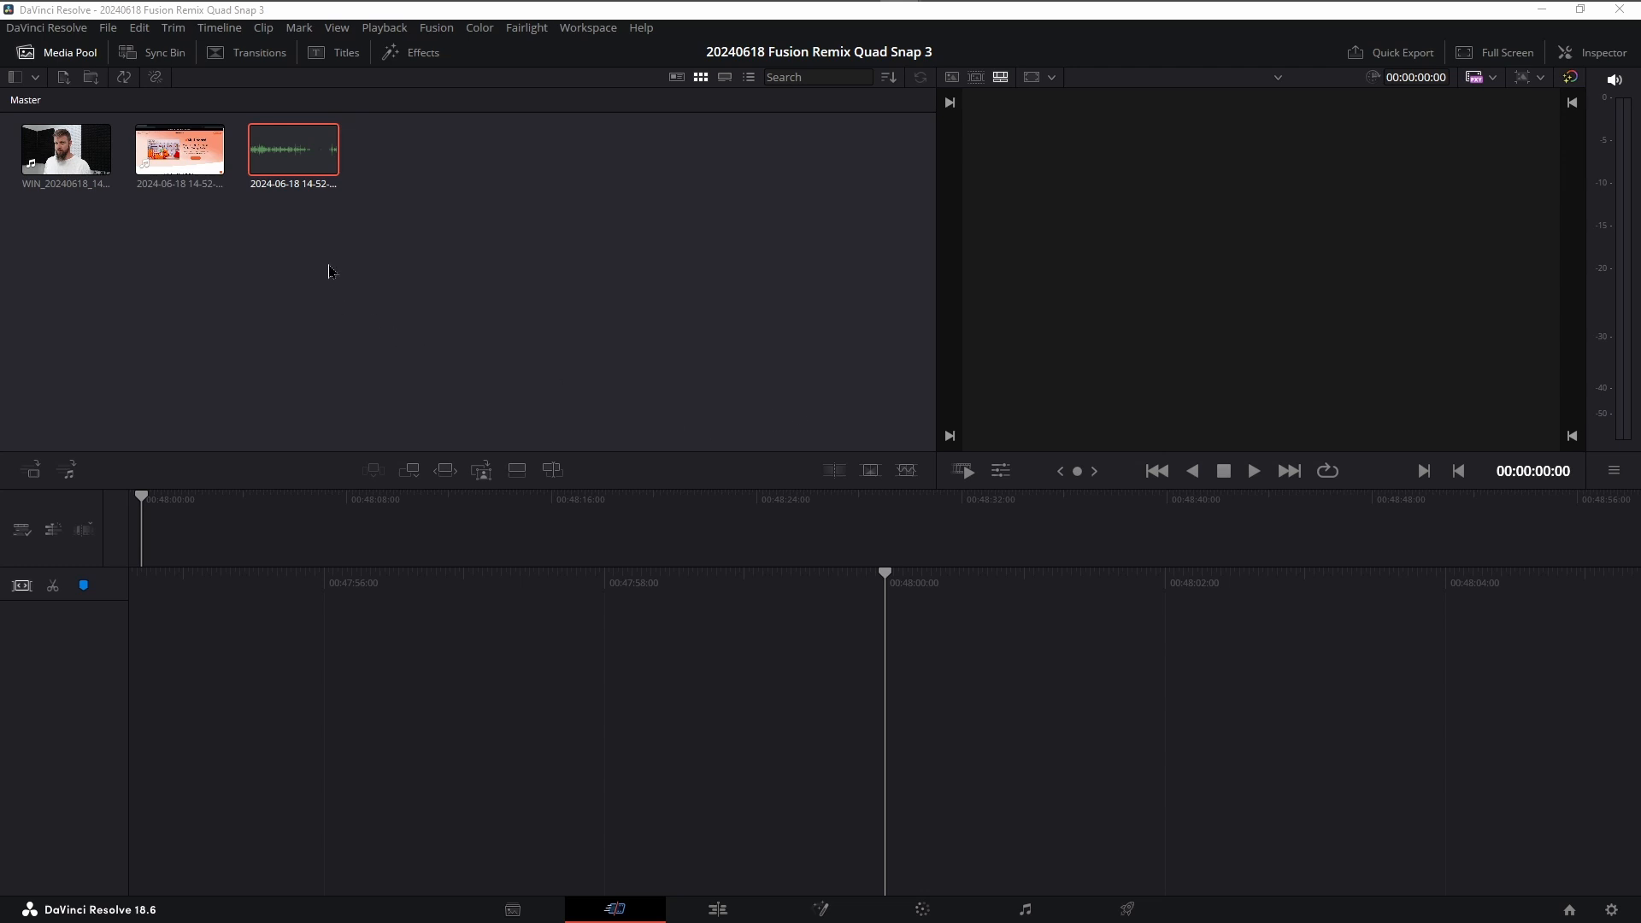
Group the three imported clips into a new bin and return to the Master bin.
left_click_drag(385, 265, 59, 136)
right_click(92, 161)
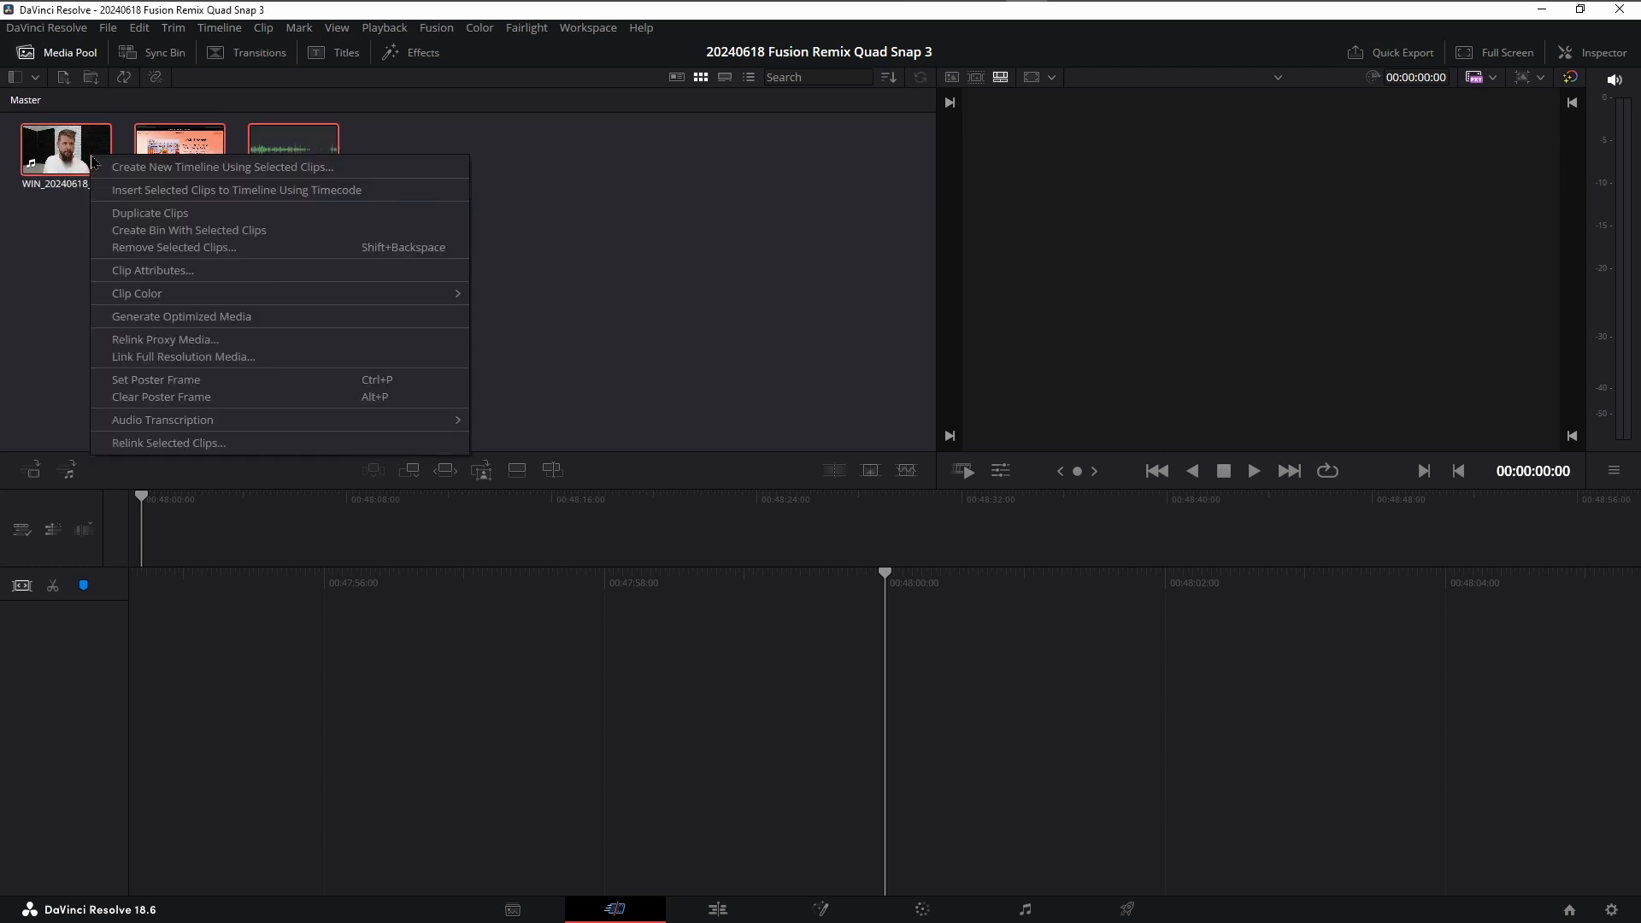
left_click(238, 231)
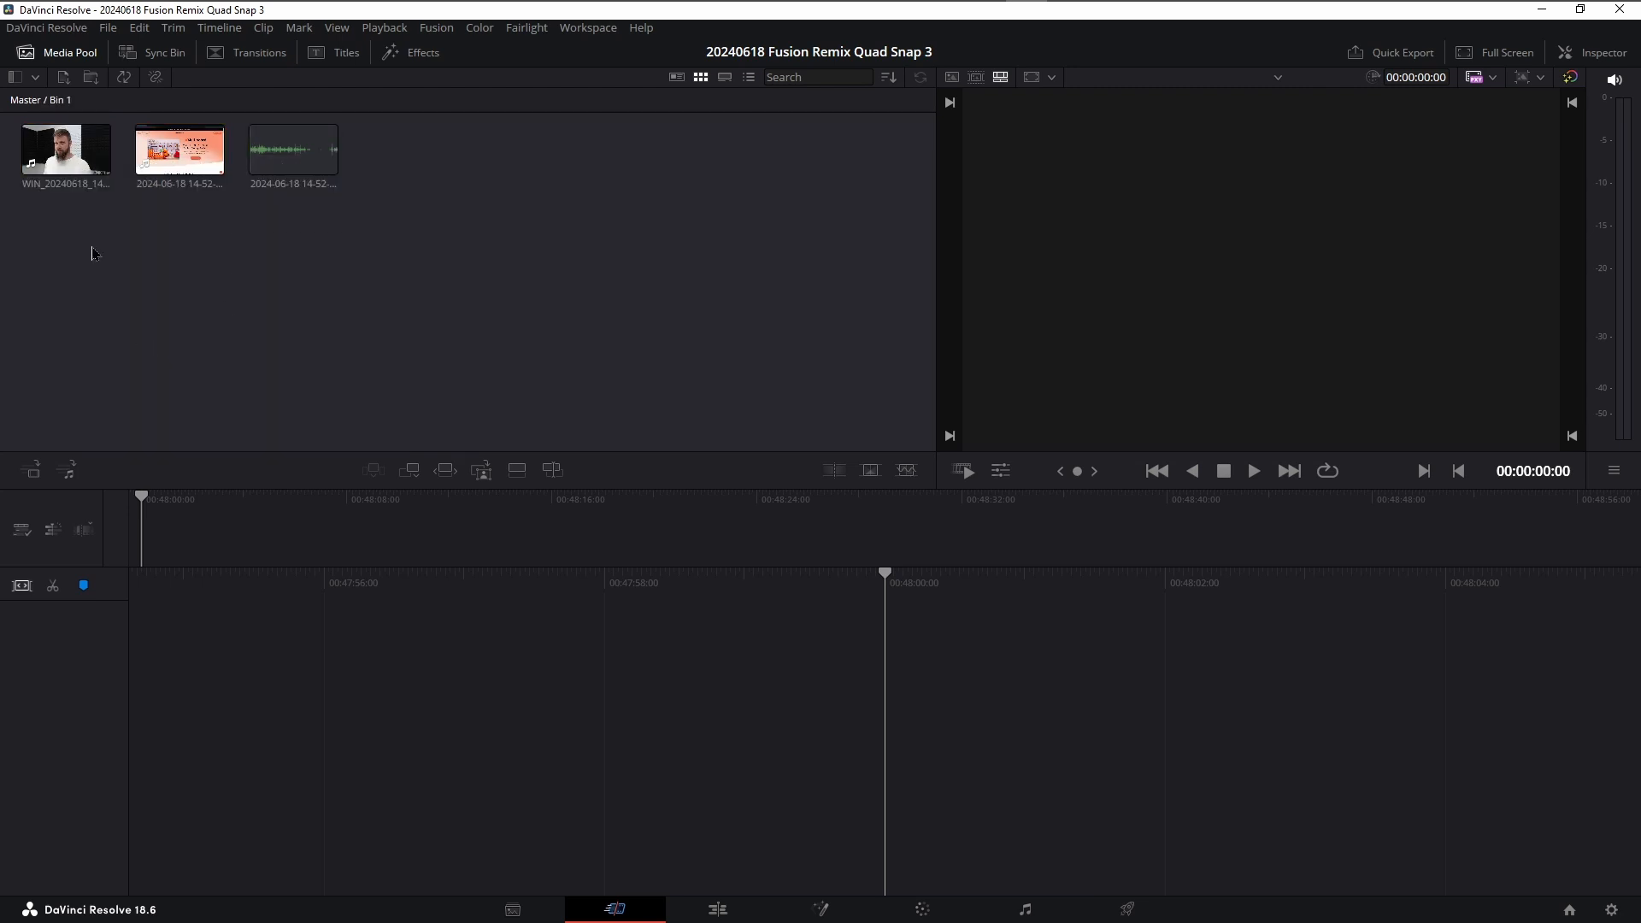
left_click(31, 106)
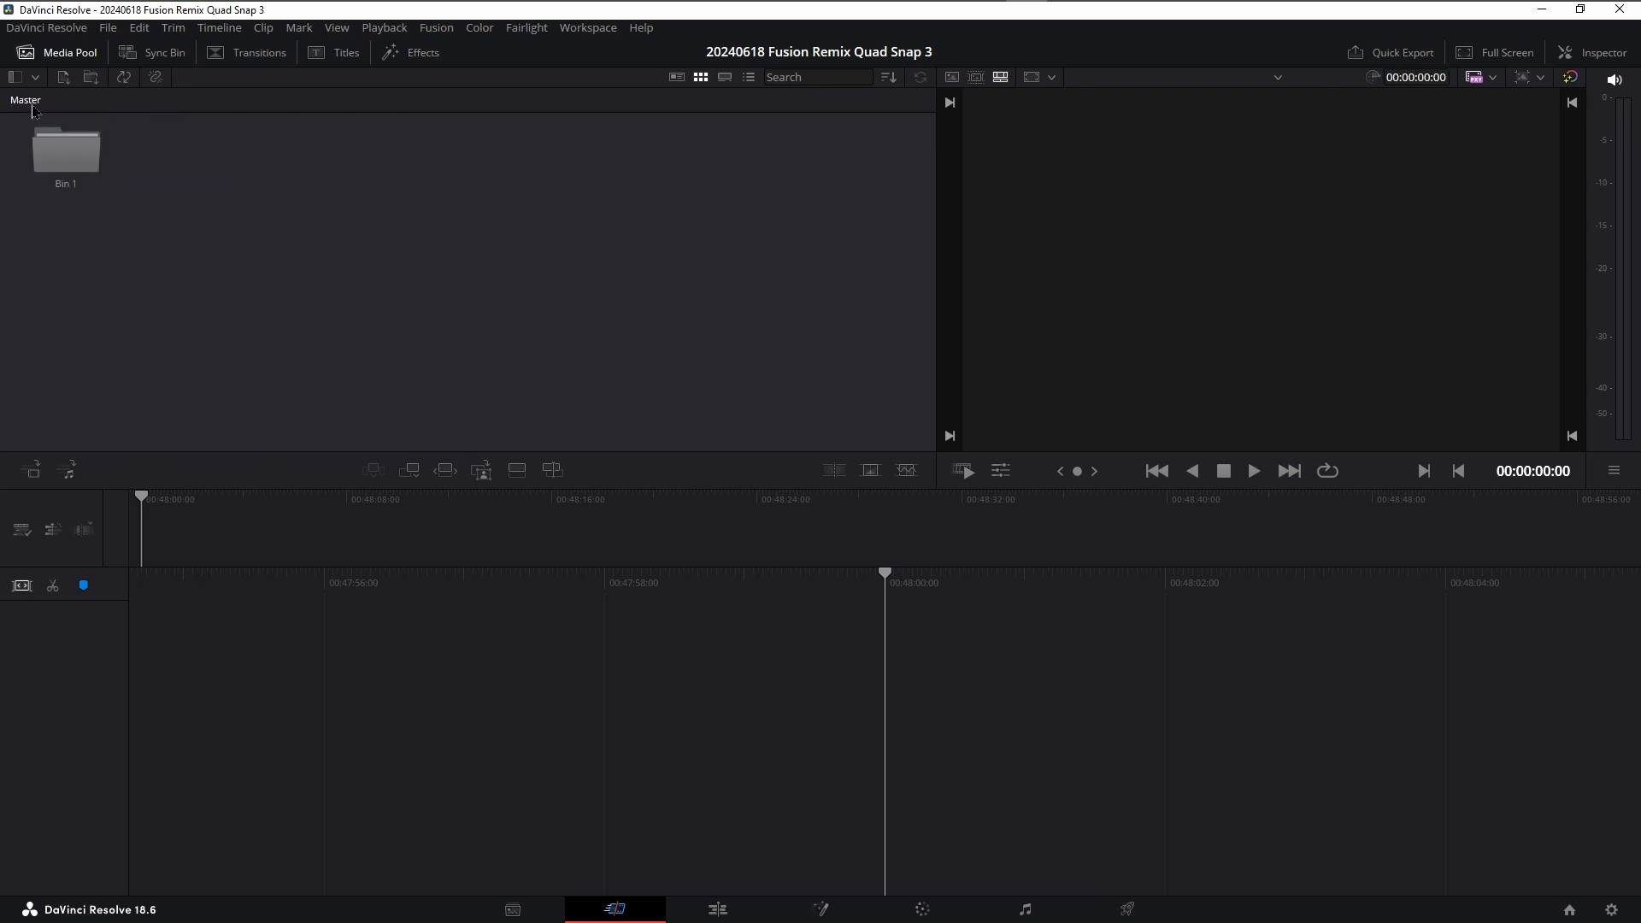
On the Edit page, create an empty timeline named Timeline 1 in the Master bin using the project settings.
left_click(718, 909)
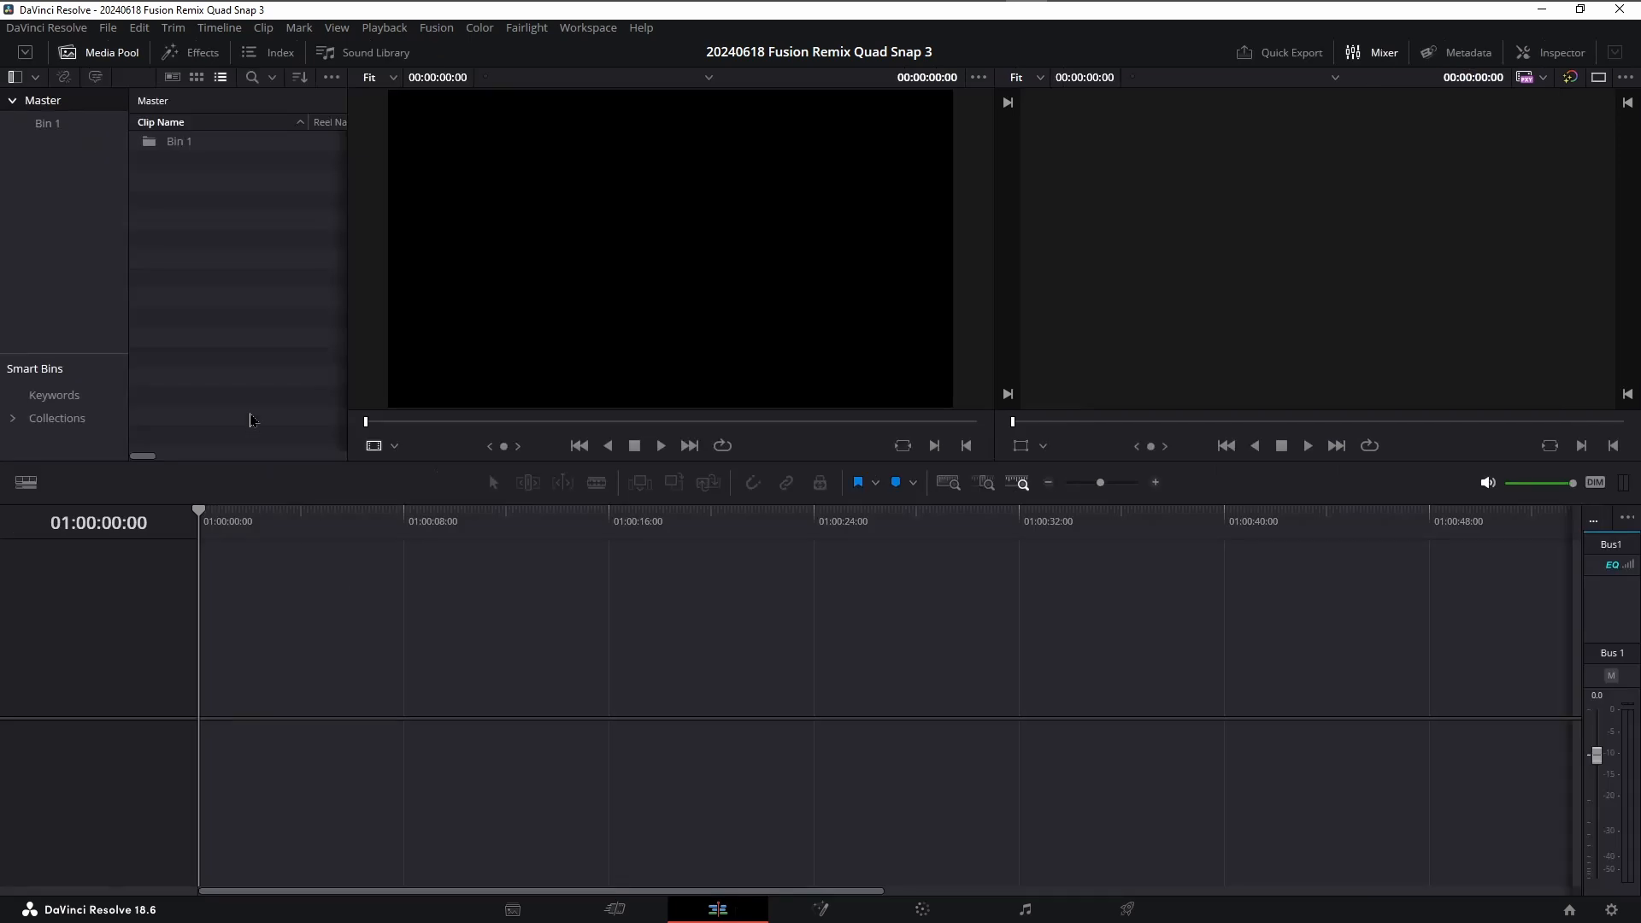
double_click(159, 147)
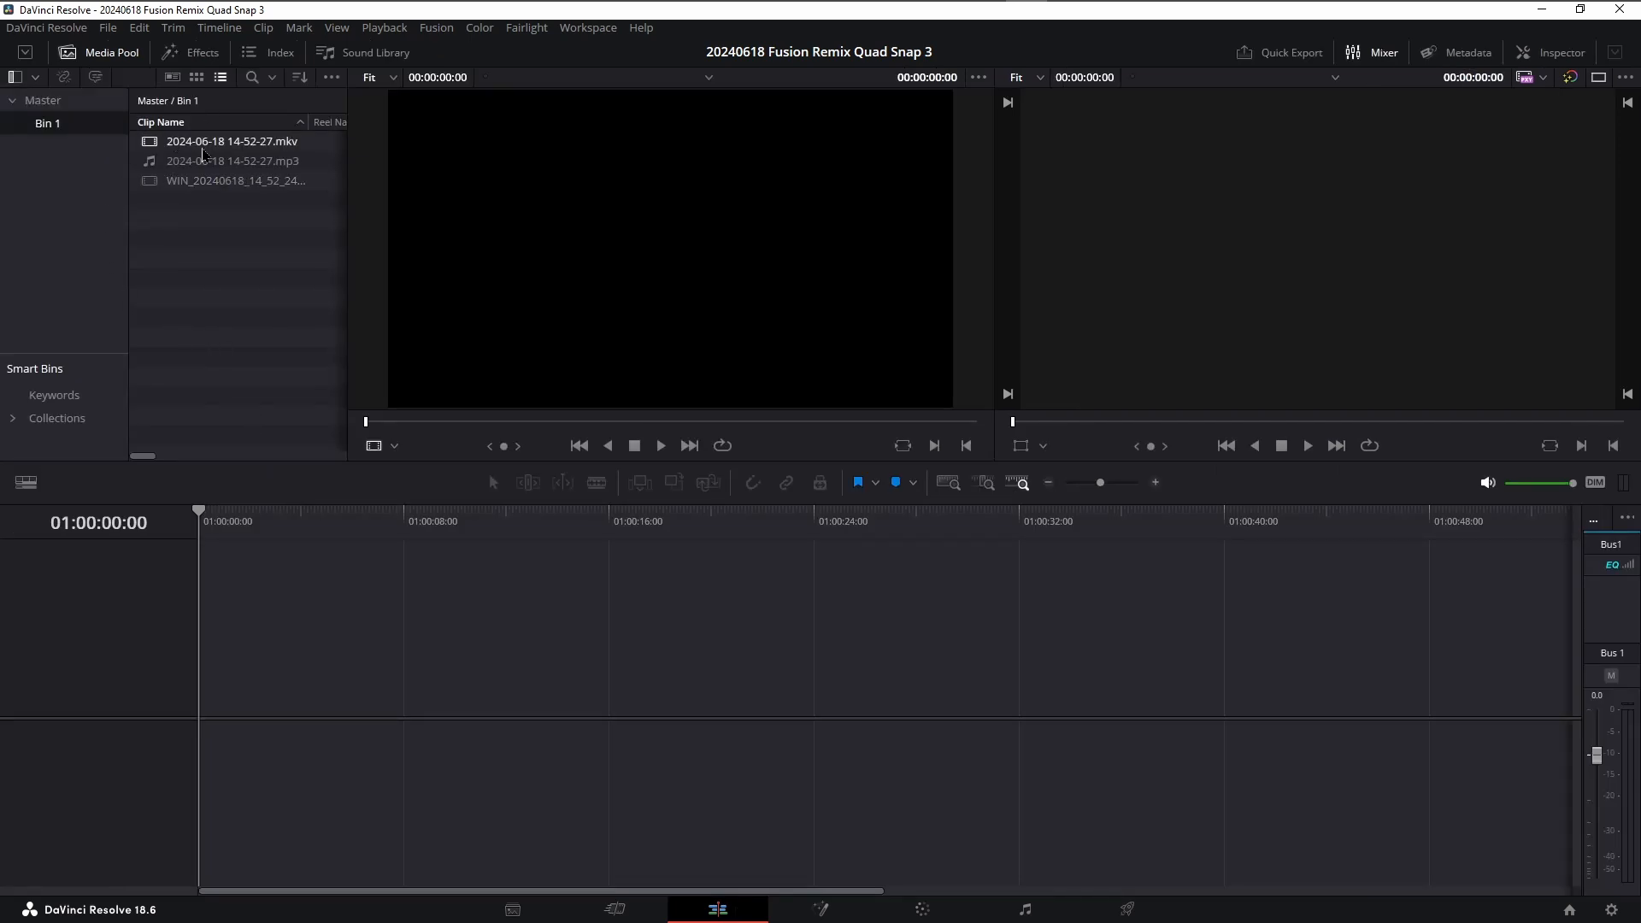
left_click(25, 103)
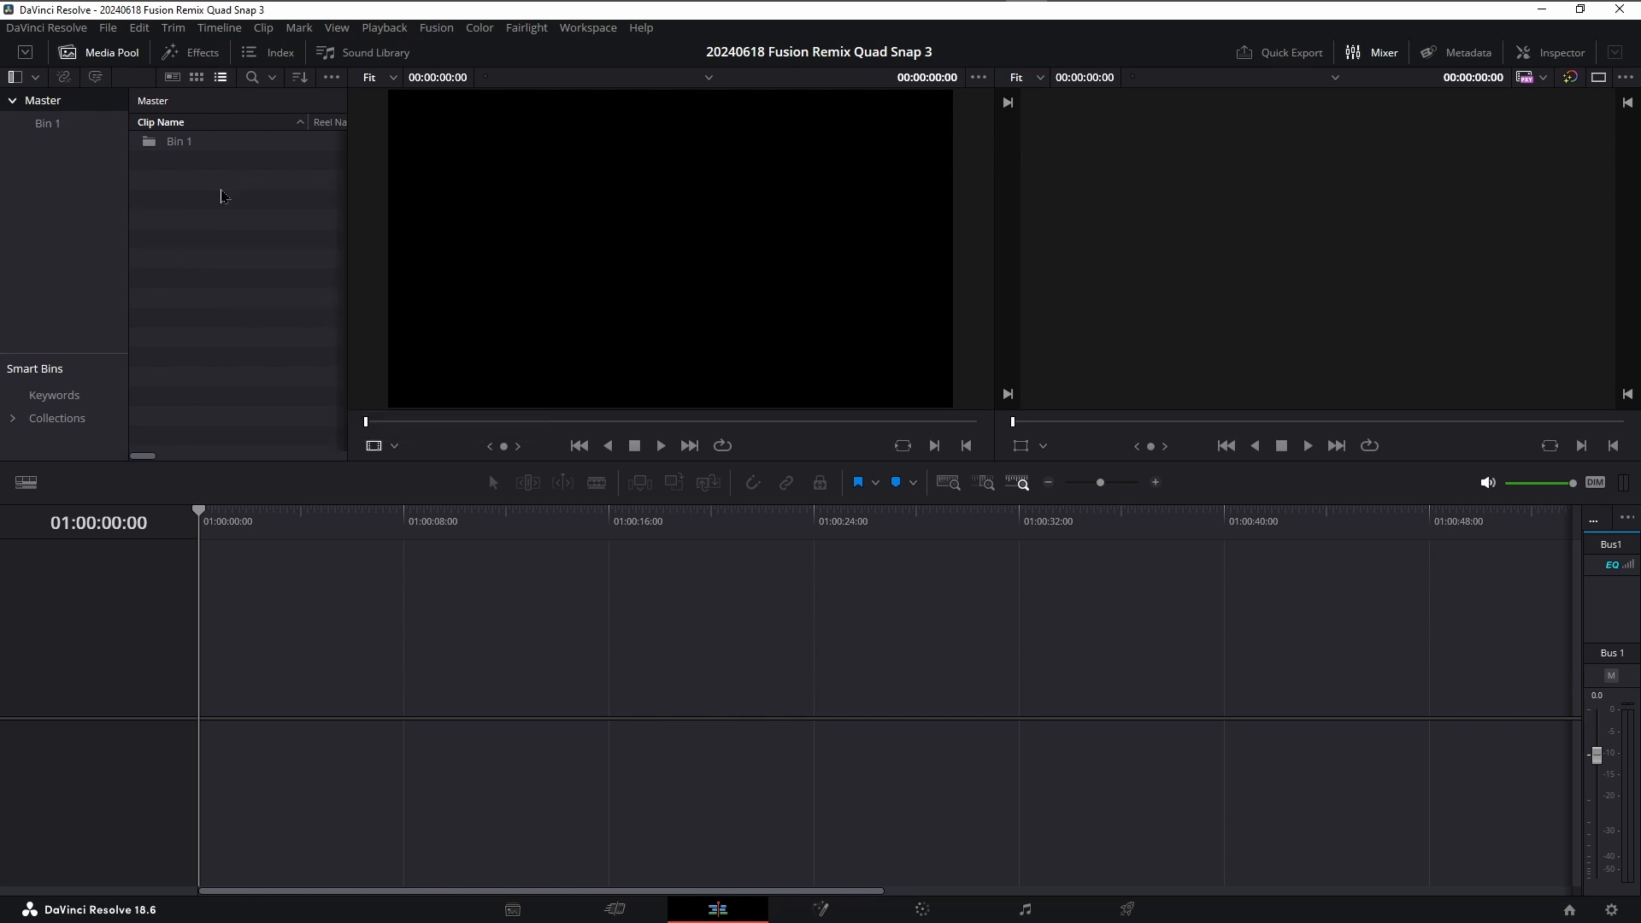
right_click(221, 197)
mouse_move(256, 205)
left_click(667, 212)
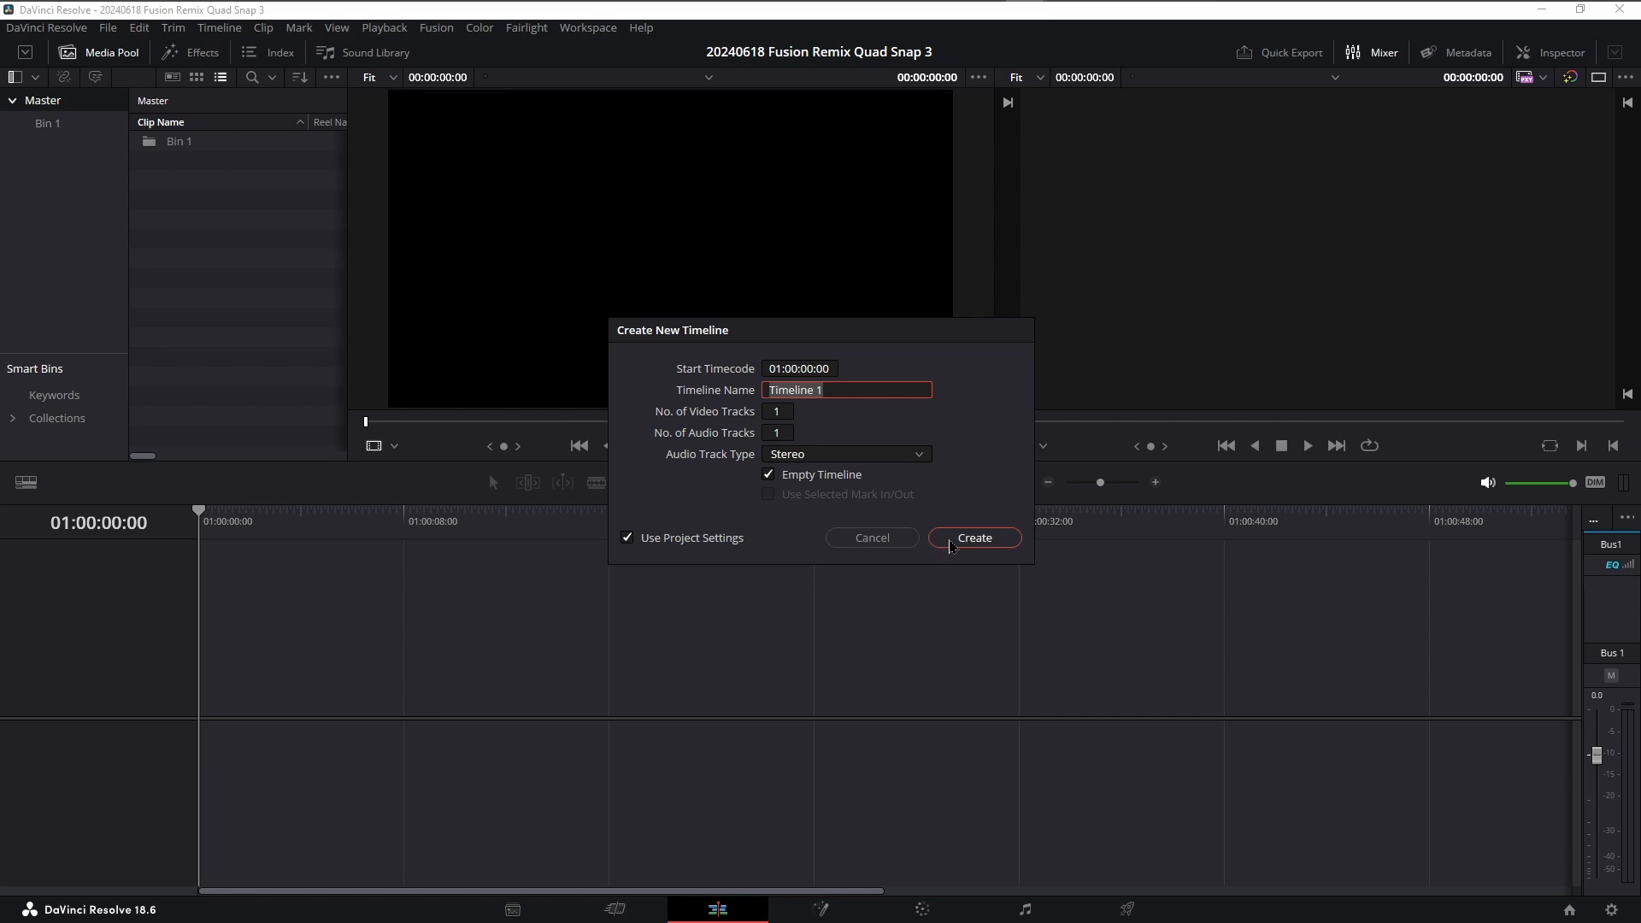
left_click(950, 543)
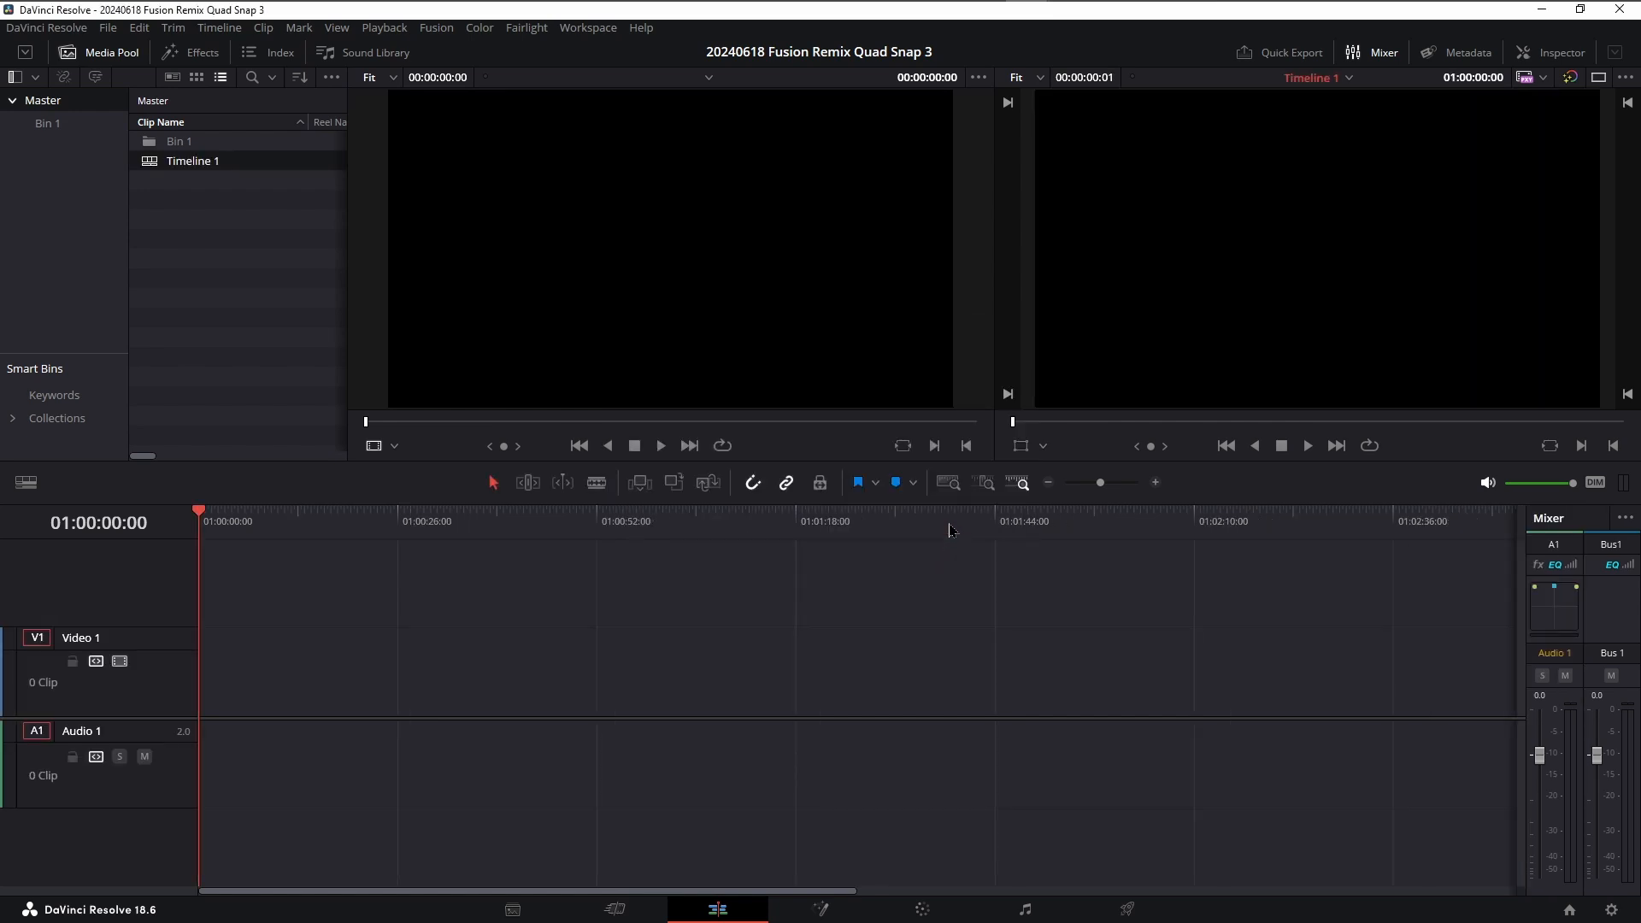
On the Cut page, sync the three clips in Bin 1 by audio.
left_click(617, 910)
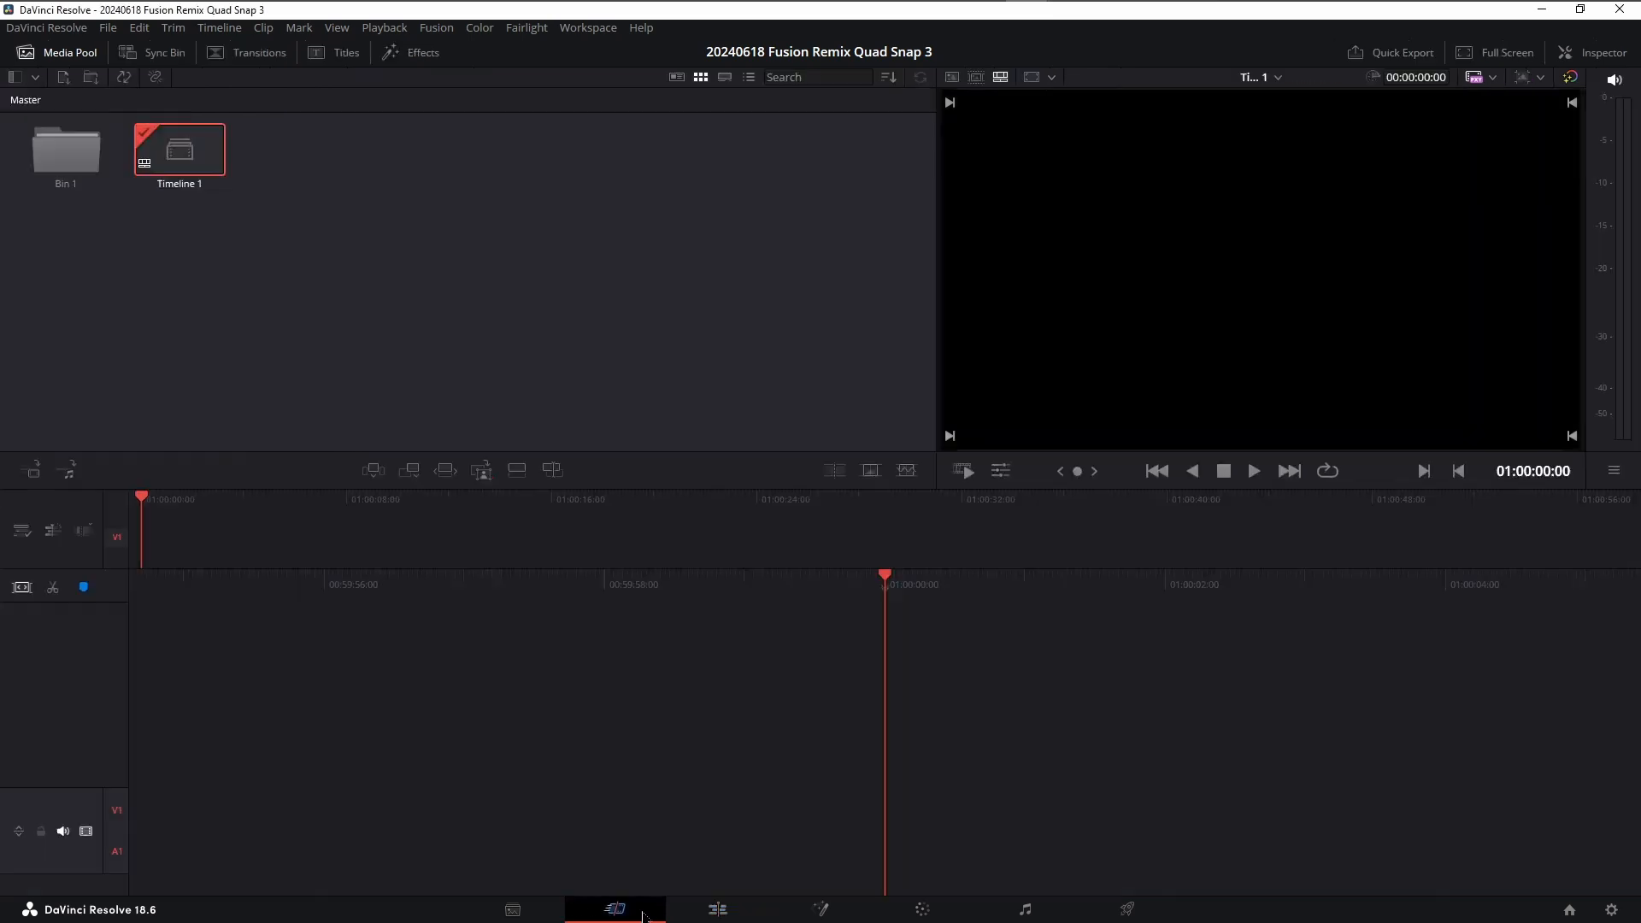
double_click(85, 173)
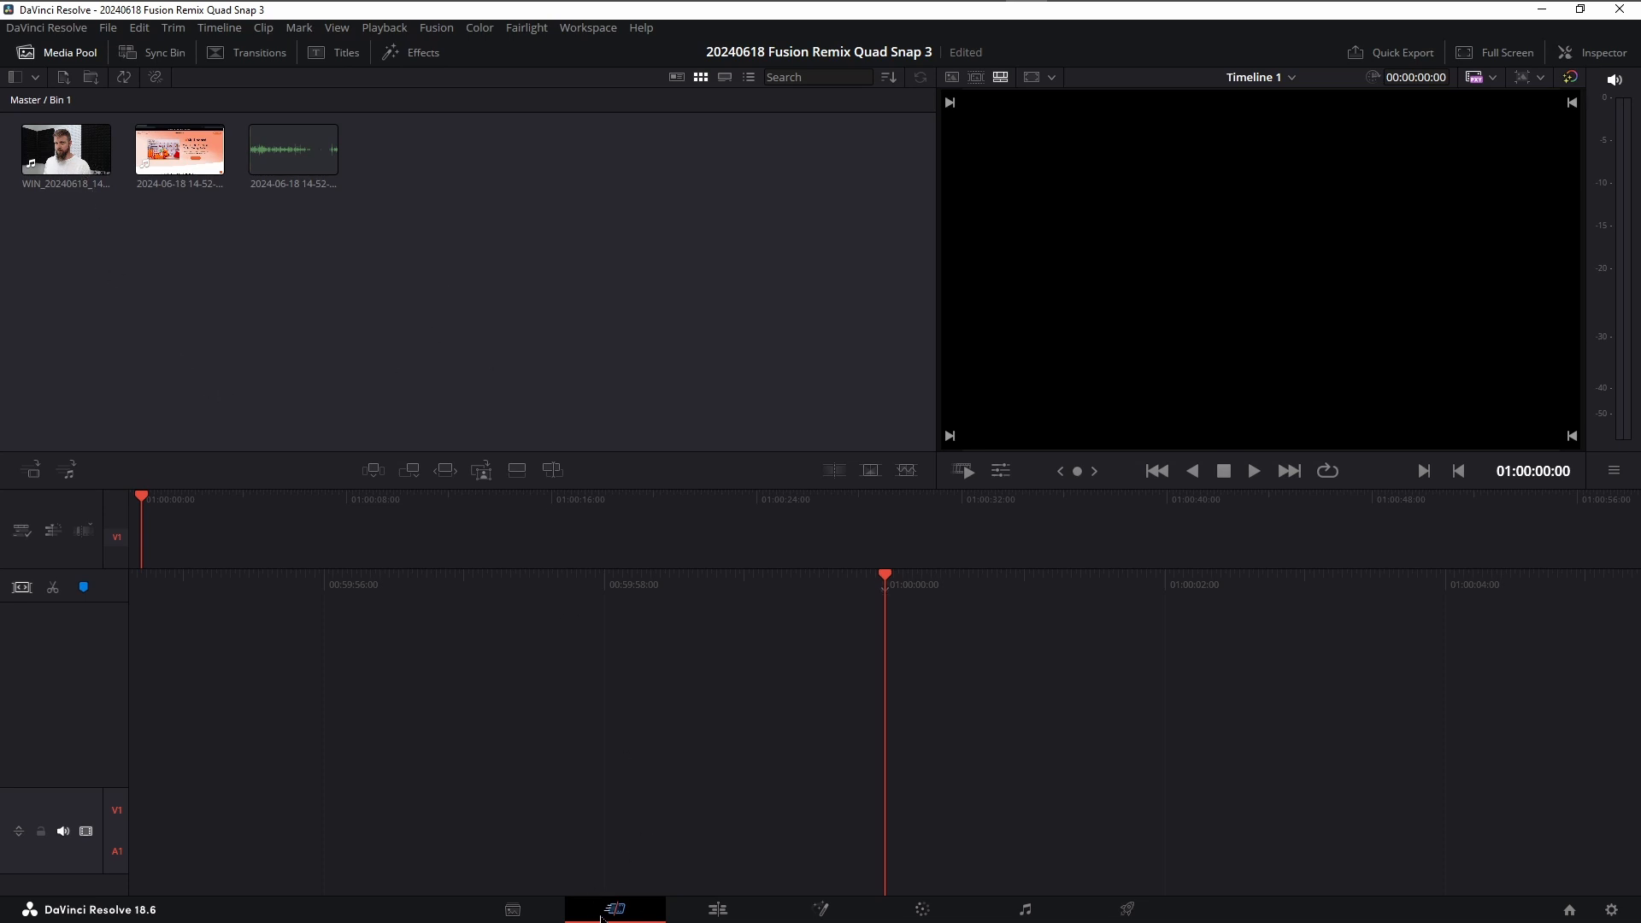
left_click_drag(347, 256, 22, 117)
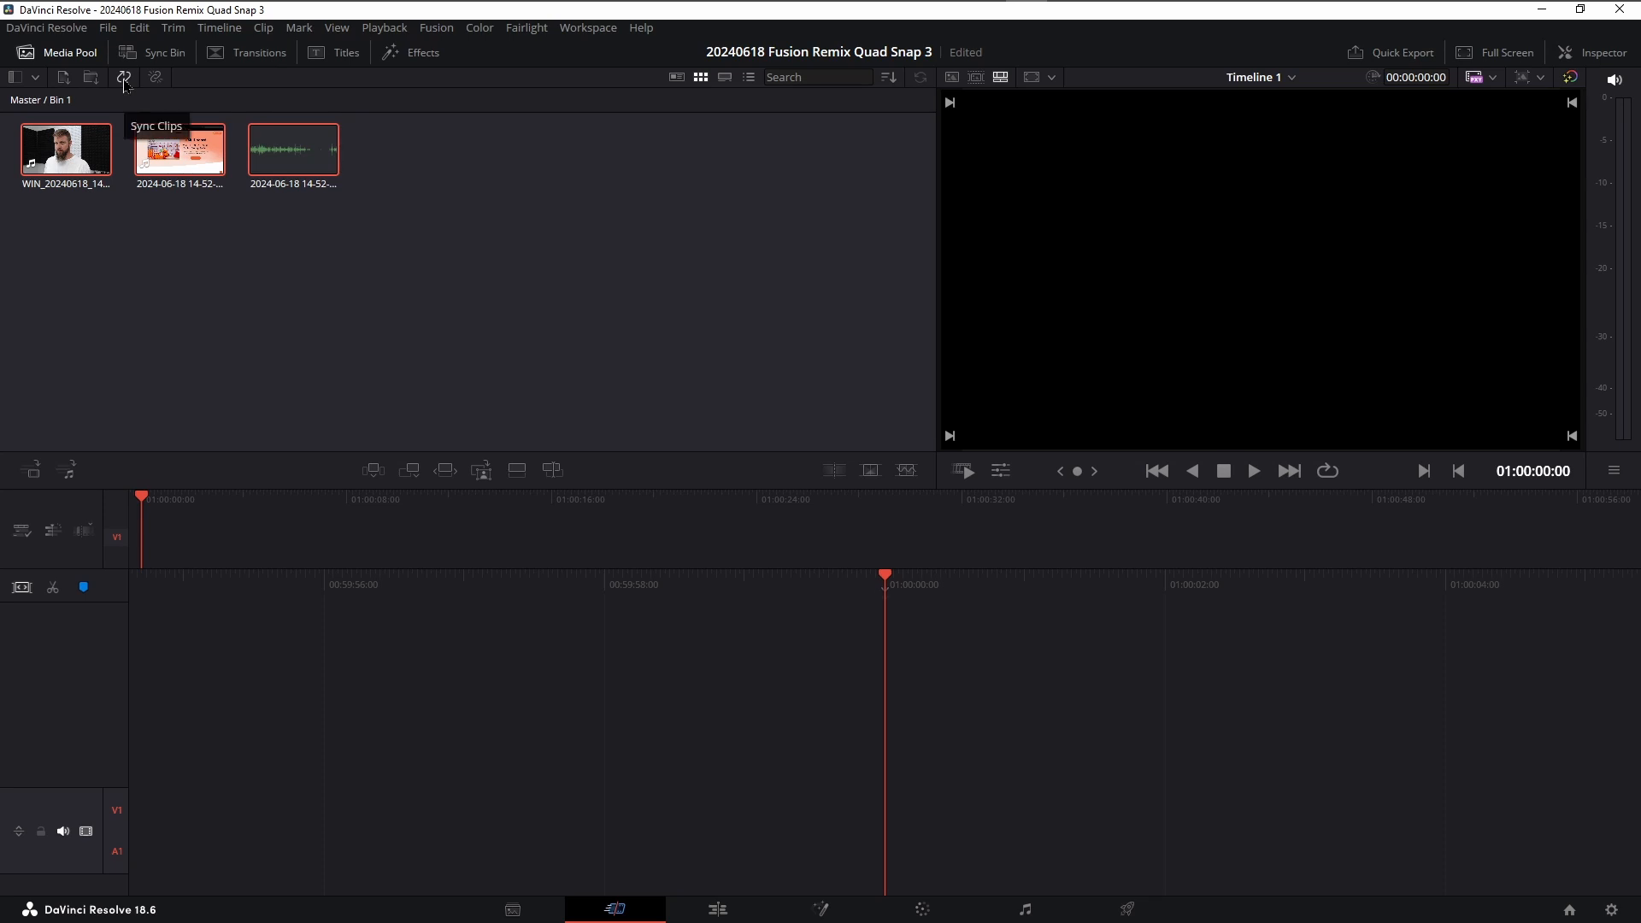
left_click(124, 80)
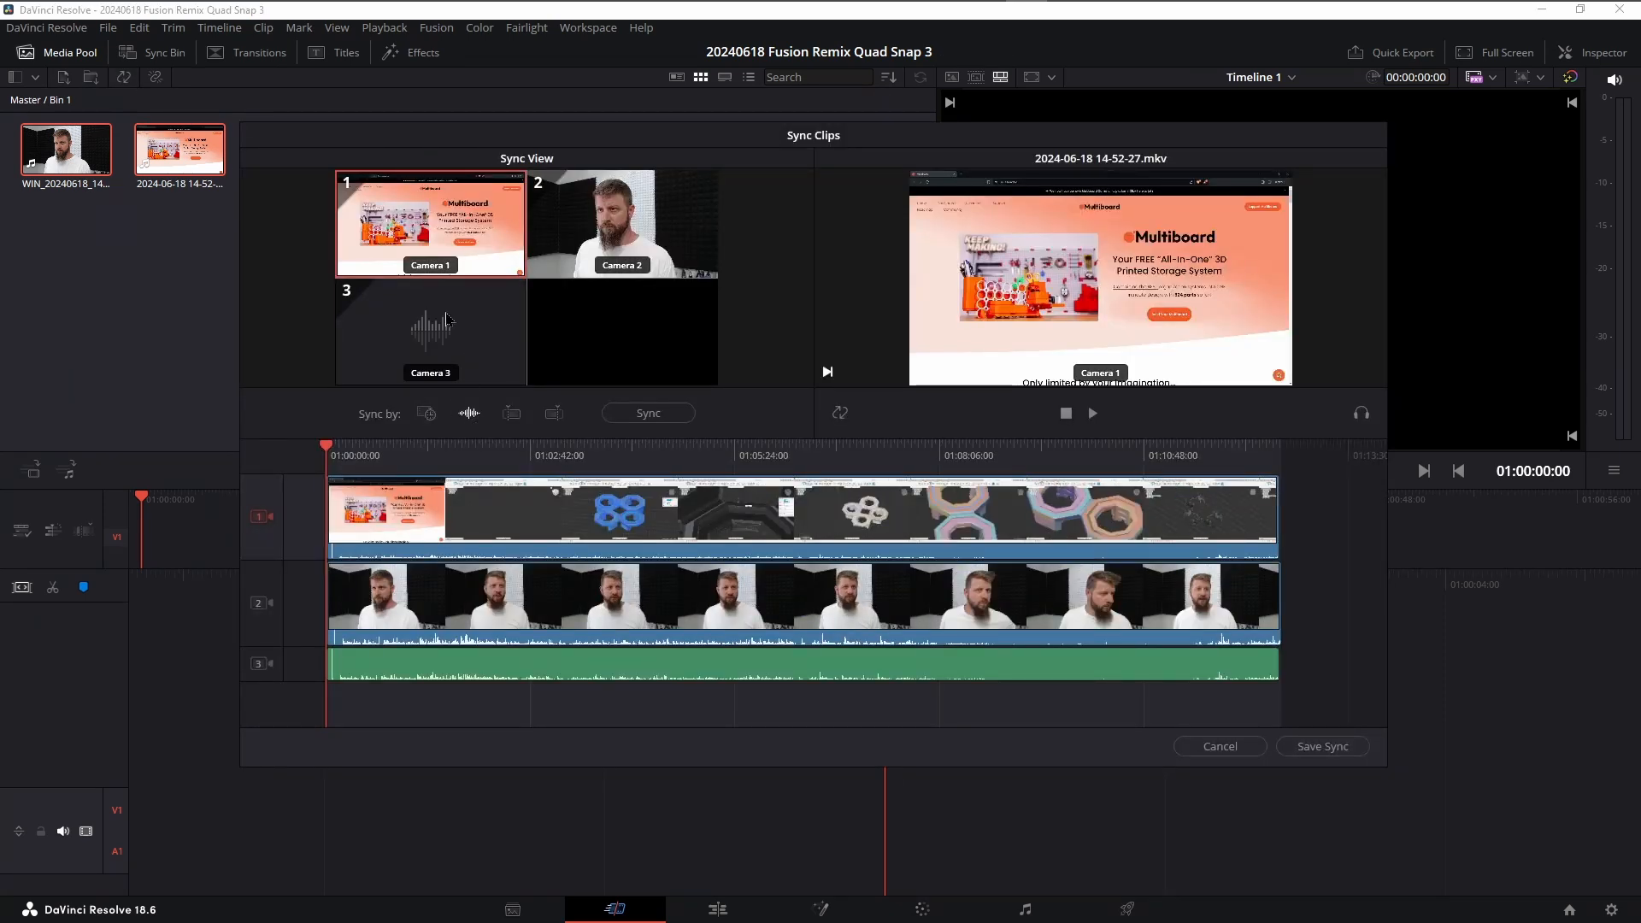
left_click(620, 416)
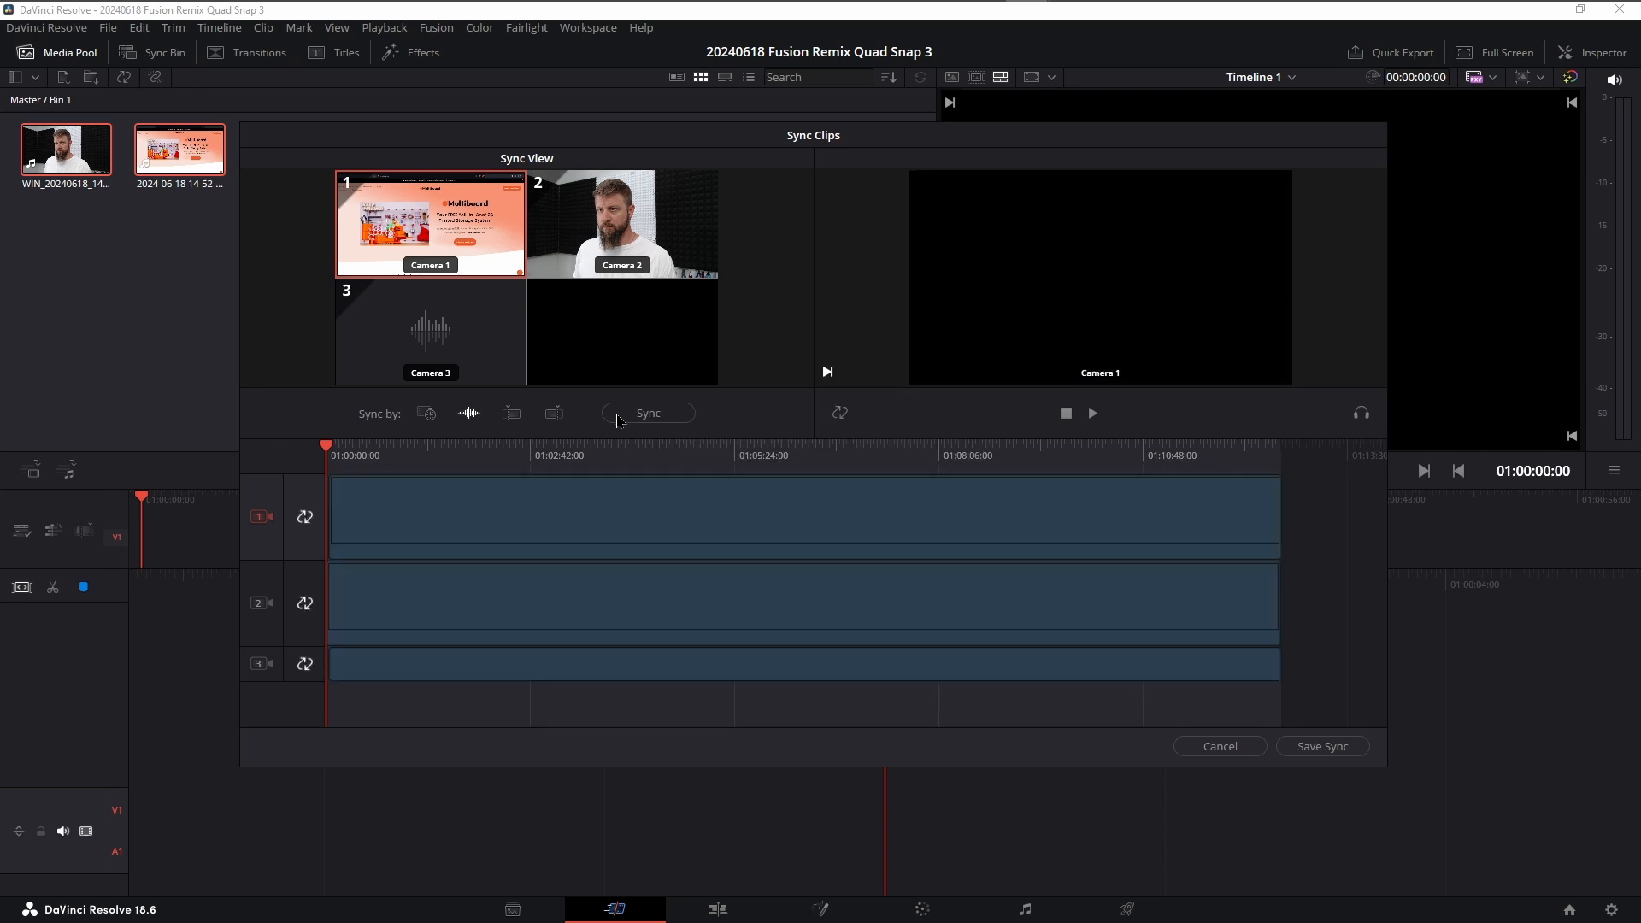
Play back a short part of the synced clips to check their alignment and save the sync.
left_click(1321, 747)
left_click(567, 450)
key("space")
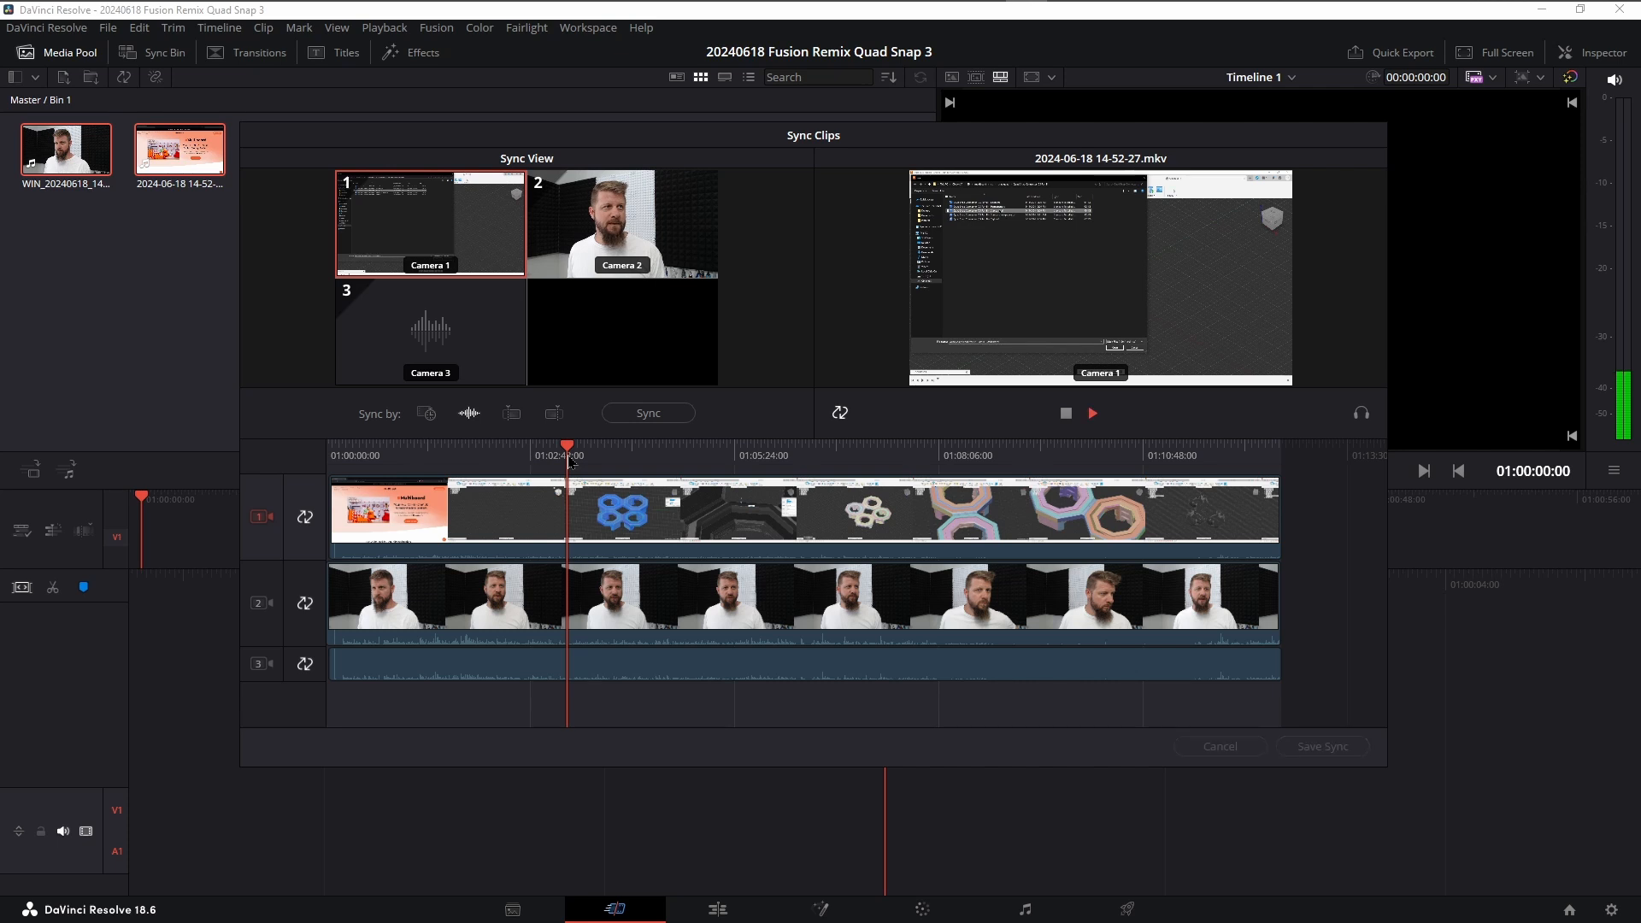
key("space")
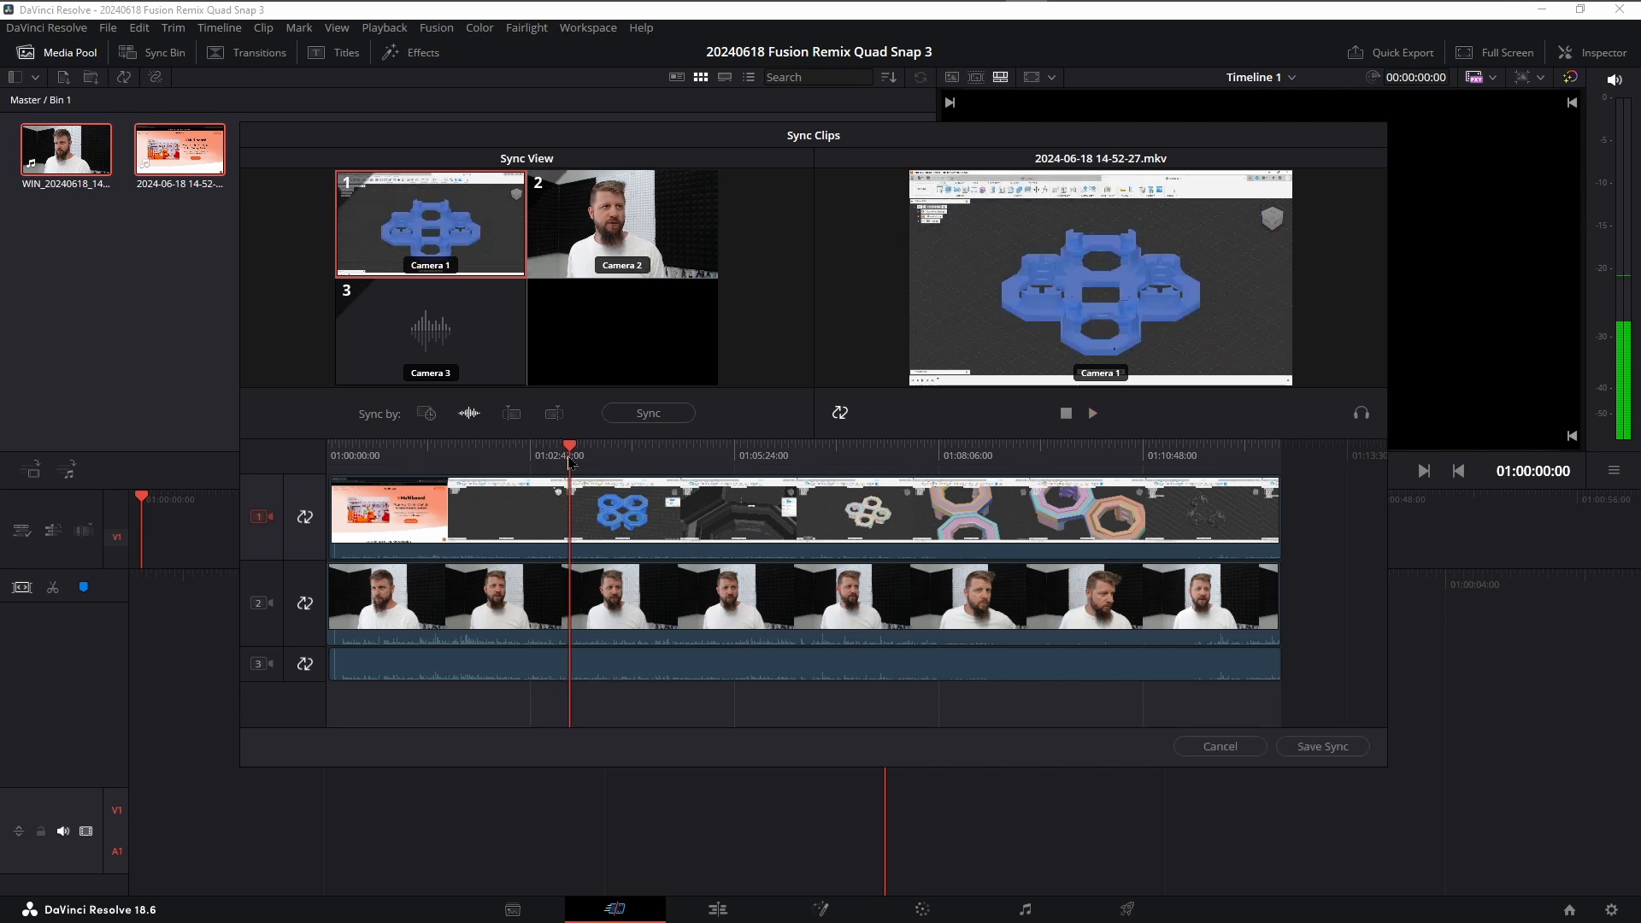
left_click(1364, 756)
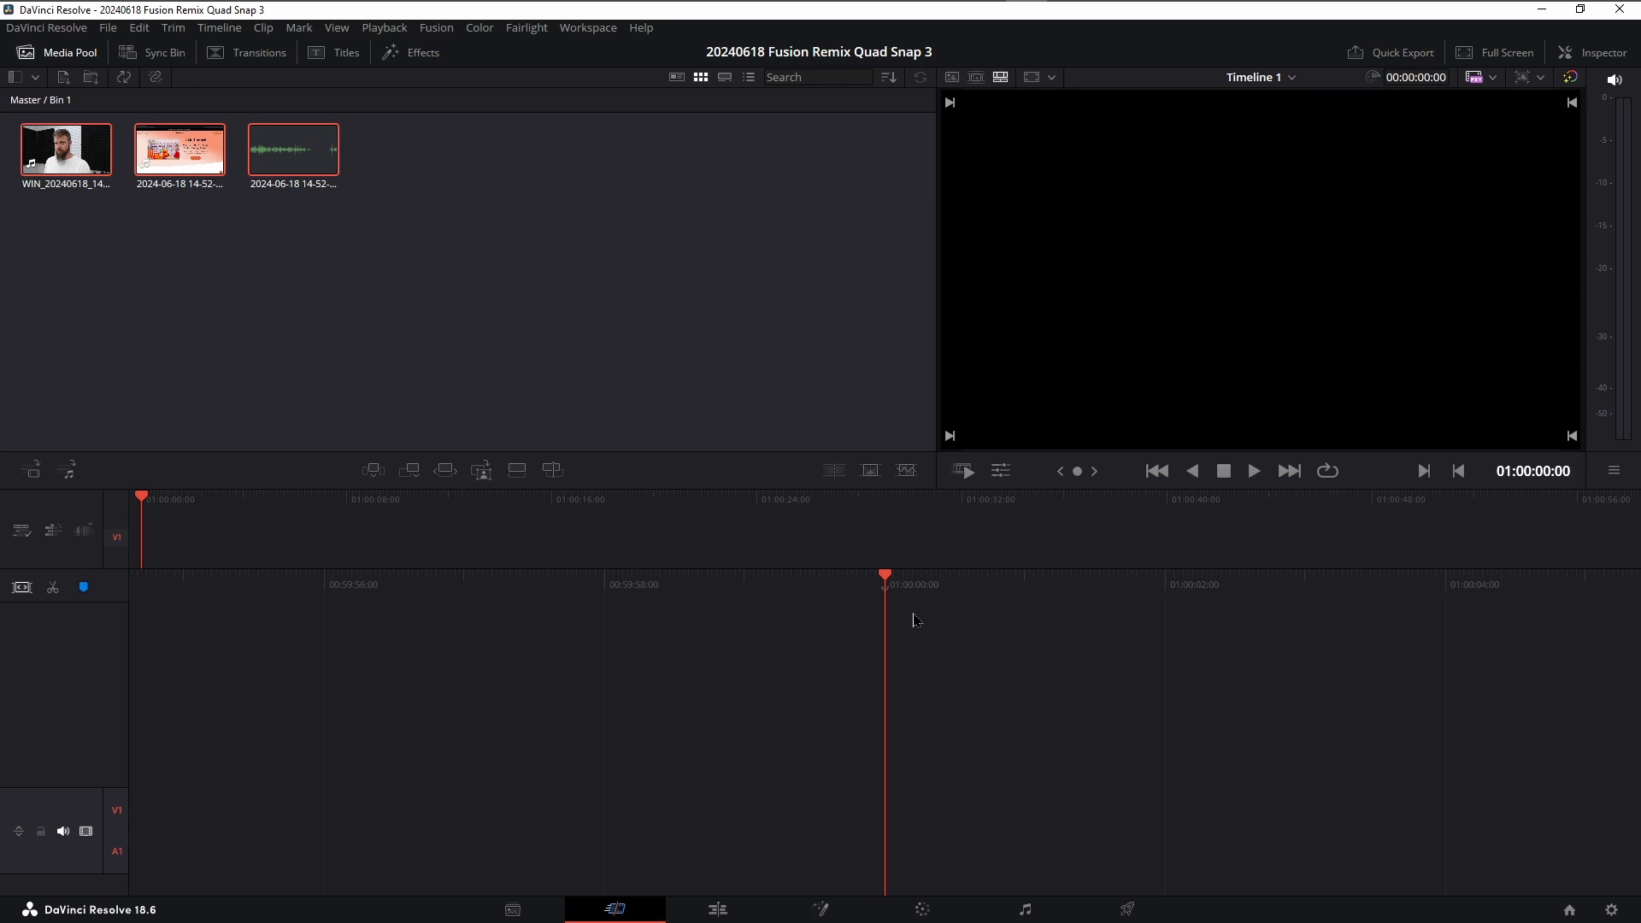
Back on the Edit page, place the Media Sync clip from Bin 1 at the start of Timeline 1.
left_click(705, 912)
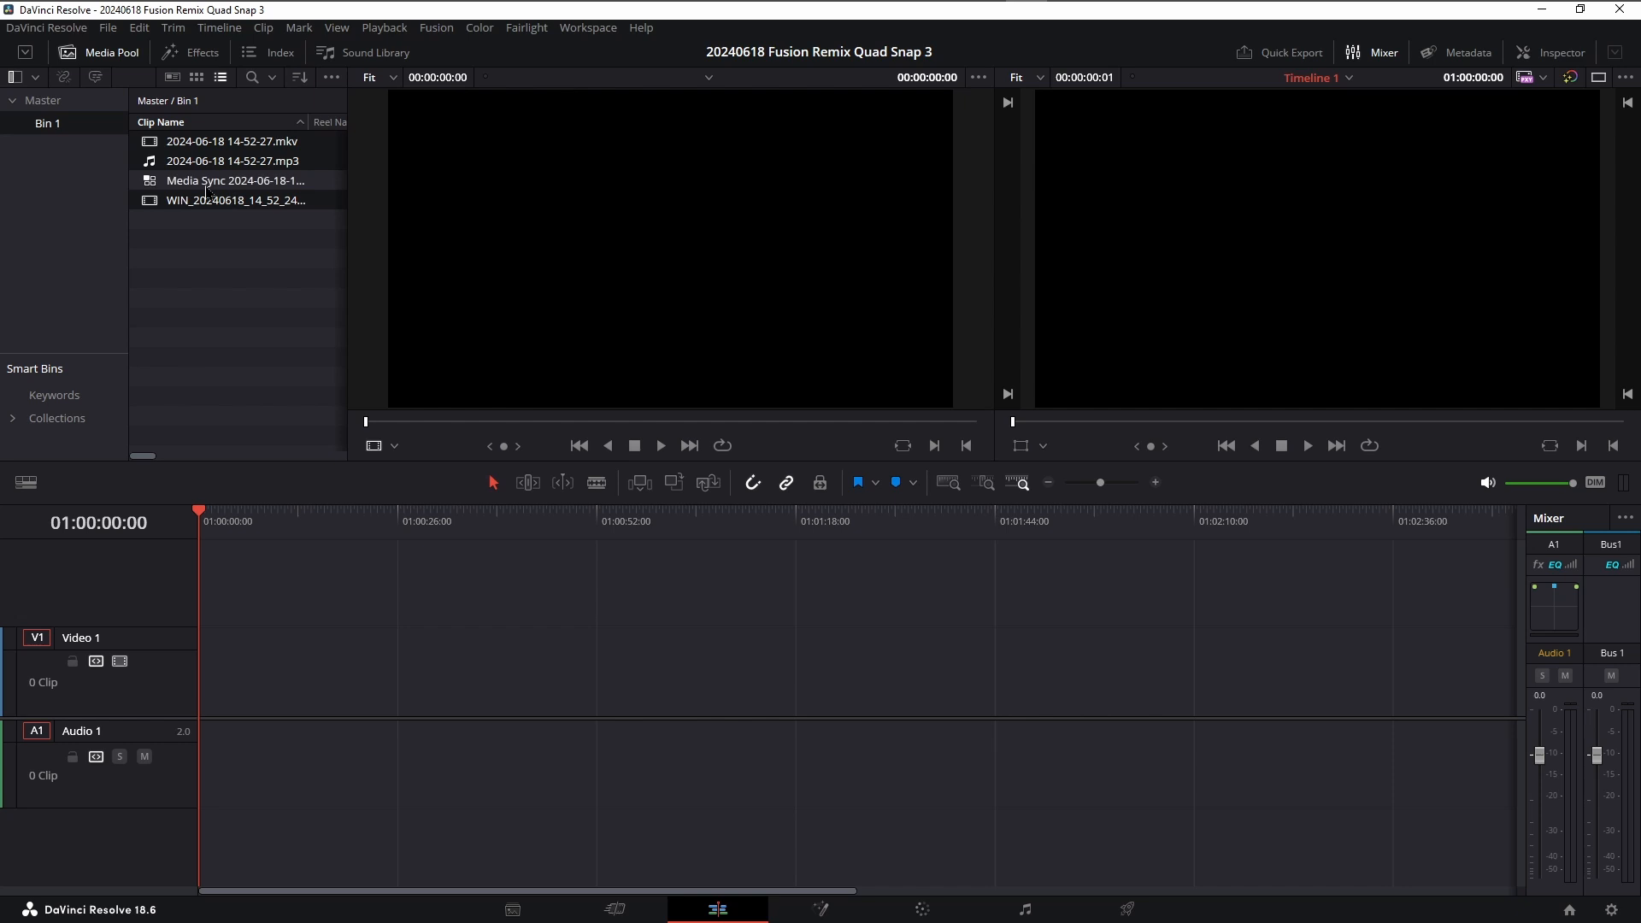
left_click(86, 105)
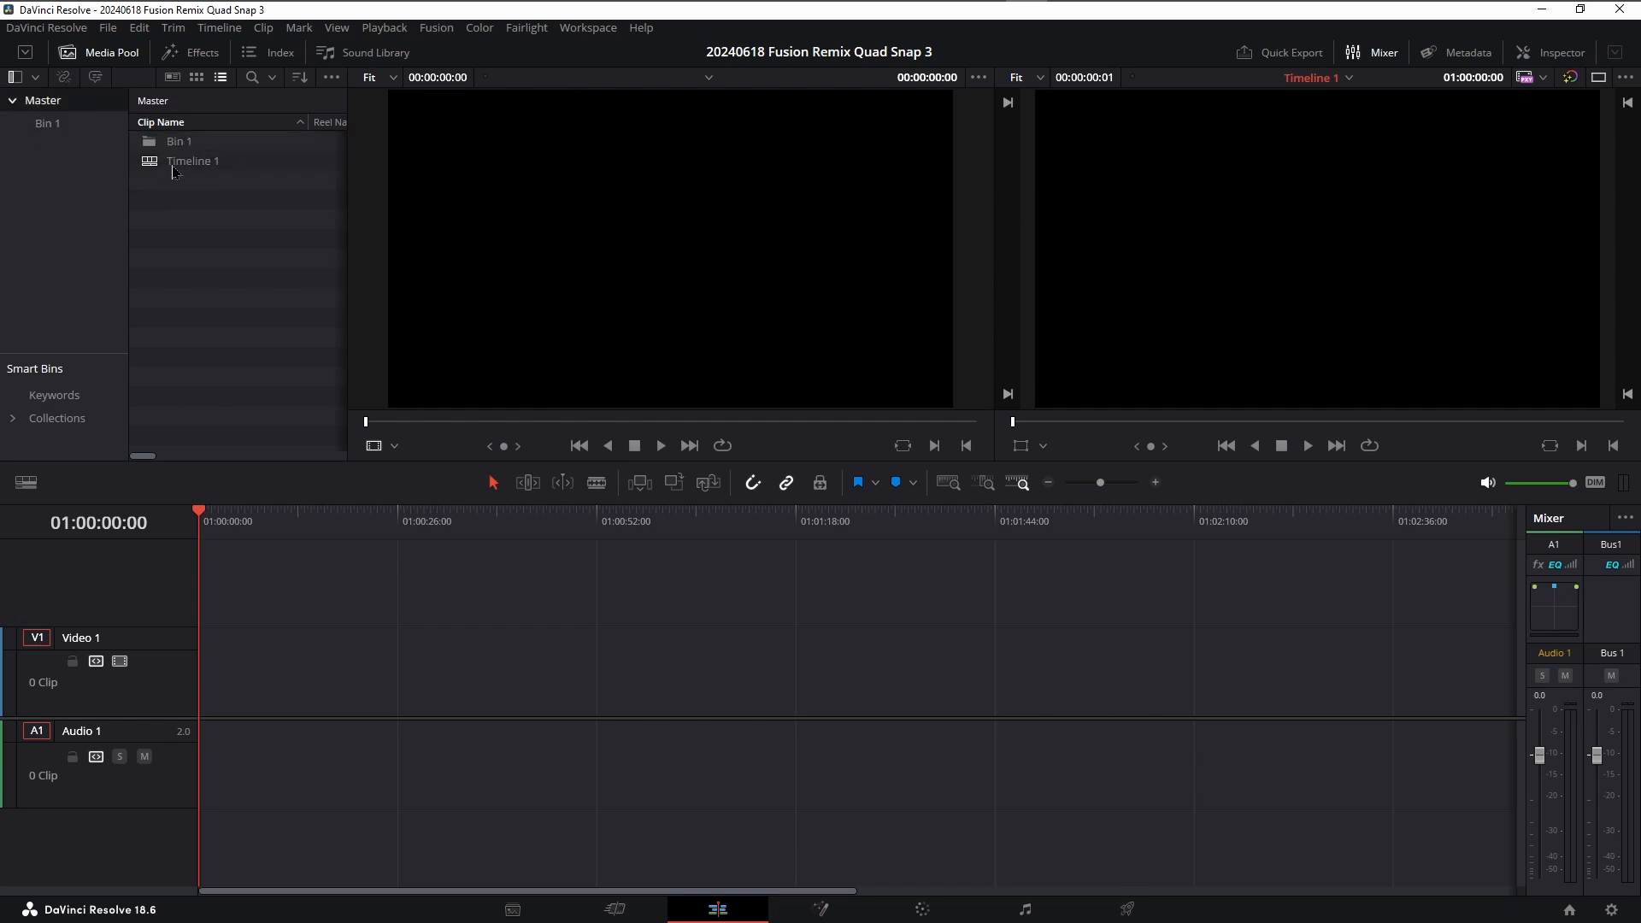
left_click(175, 162)
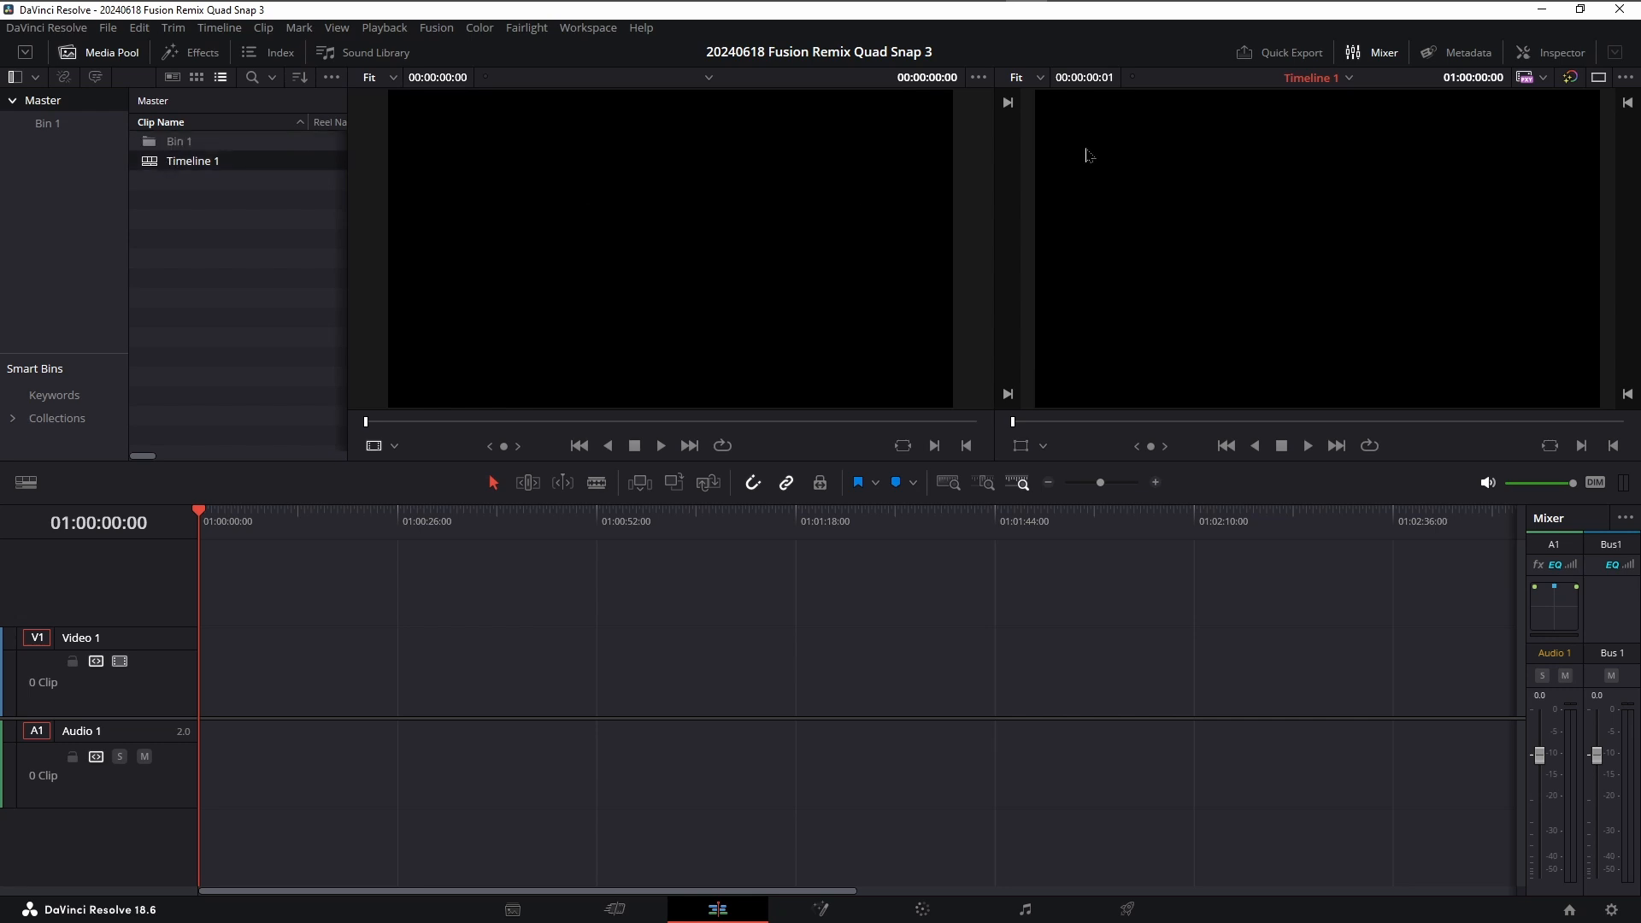
left_click(1339, 90)
left_click(1338, 108)
left_click(1551, 54)
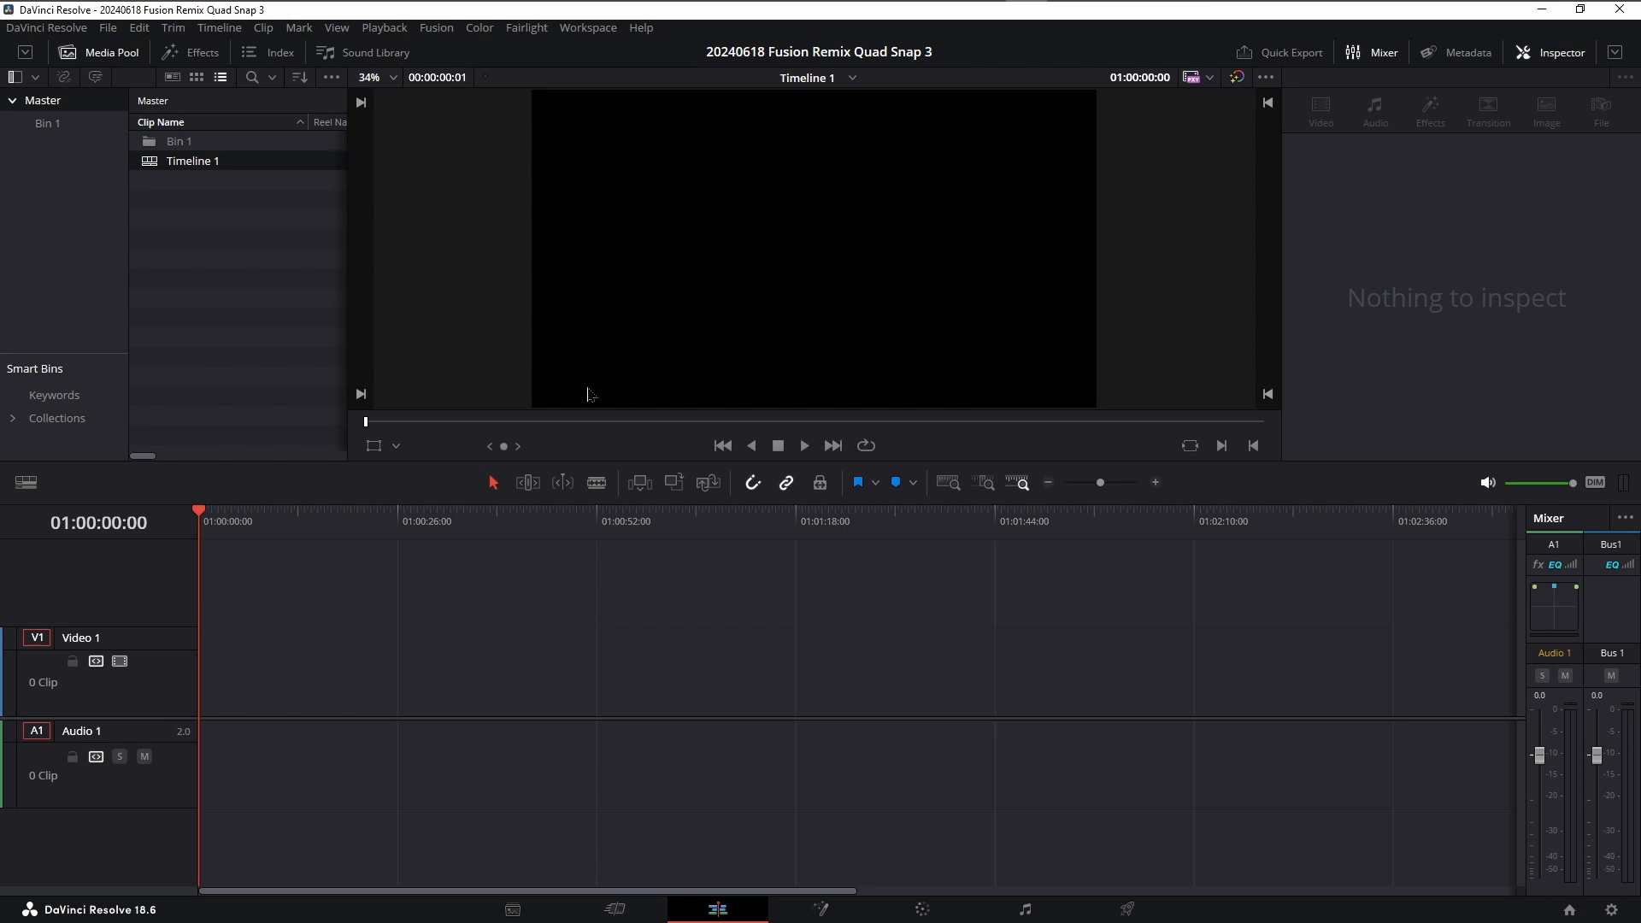
double_click(186, 147)
left_click_drag(181, 181, 227, 667)
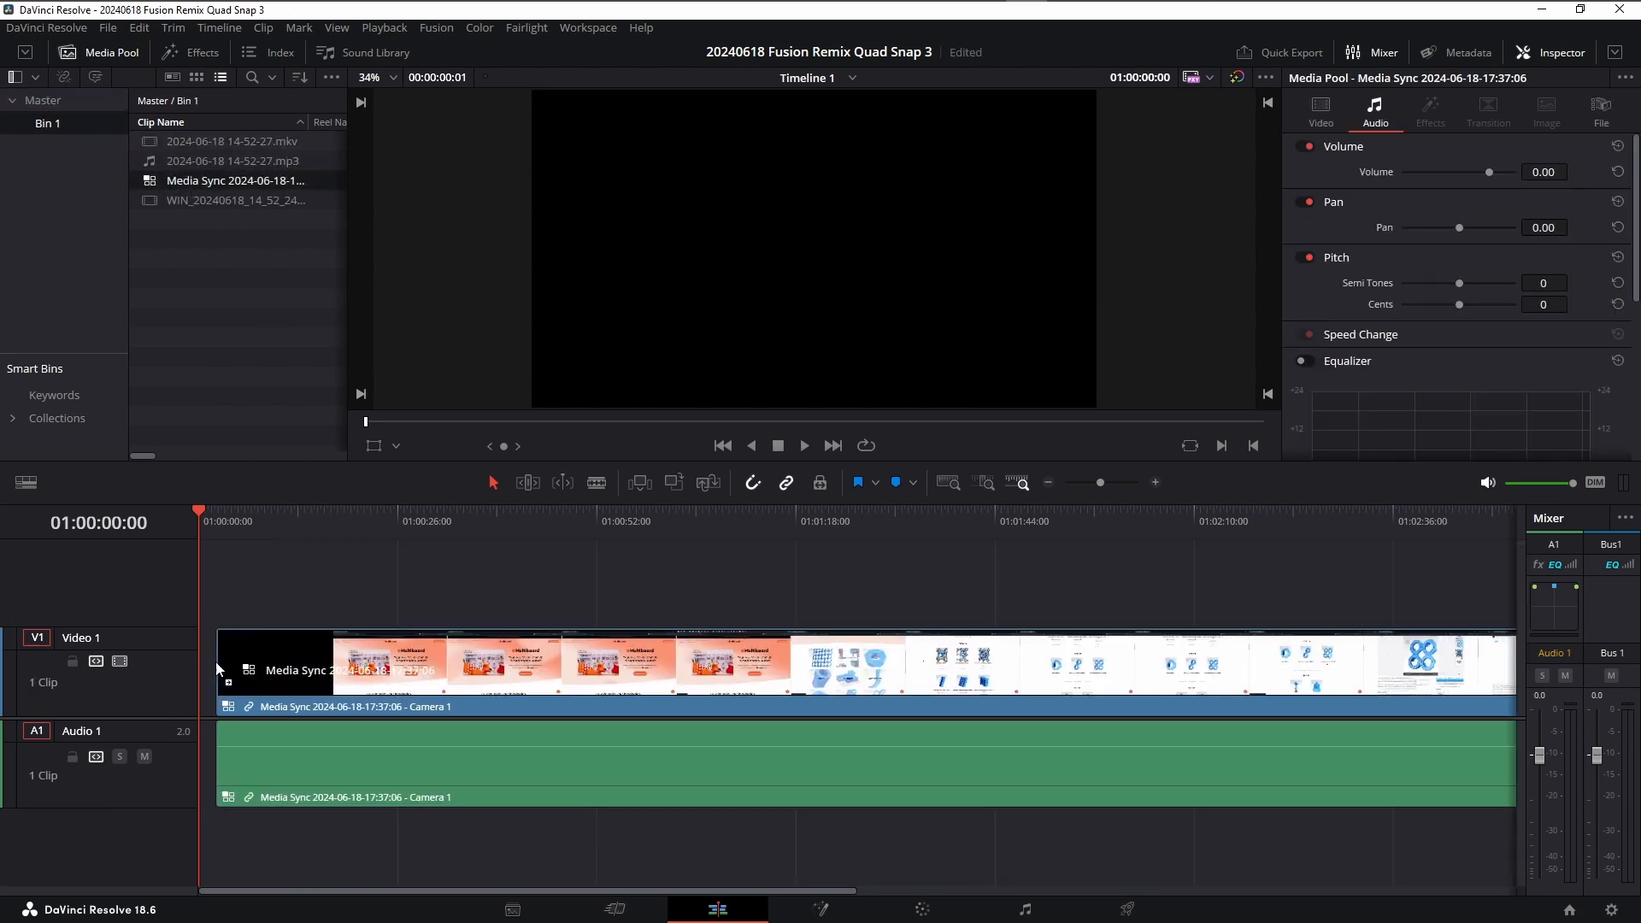
Move the playhead to 01:00:31:04, hide the Inspector and set the source viewer to Multicam.
left_click(436, 523)
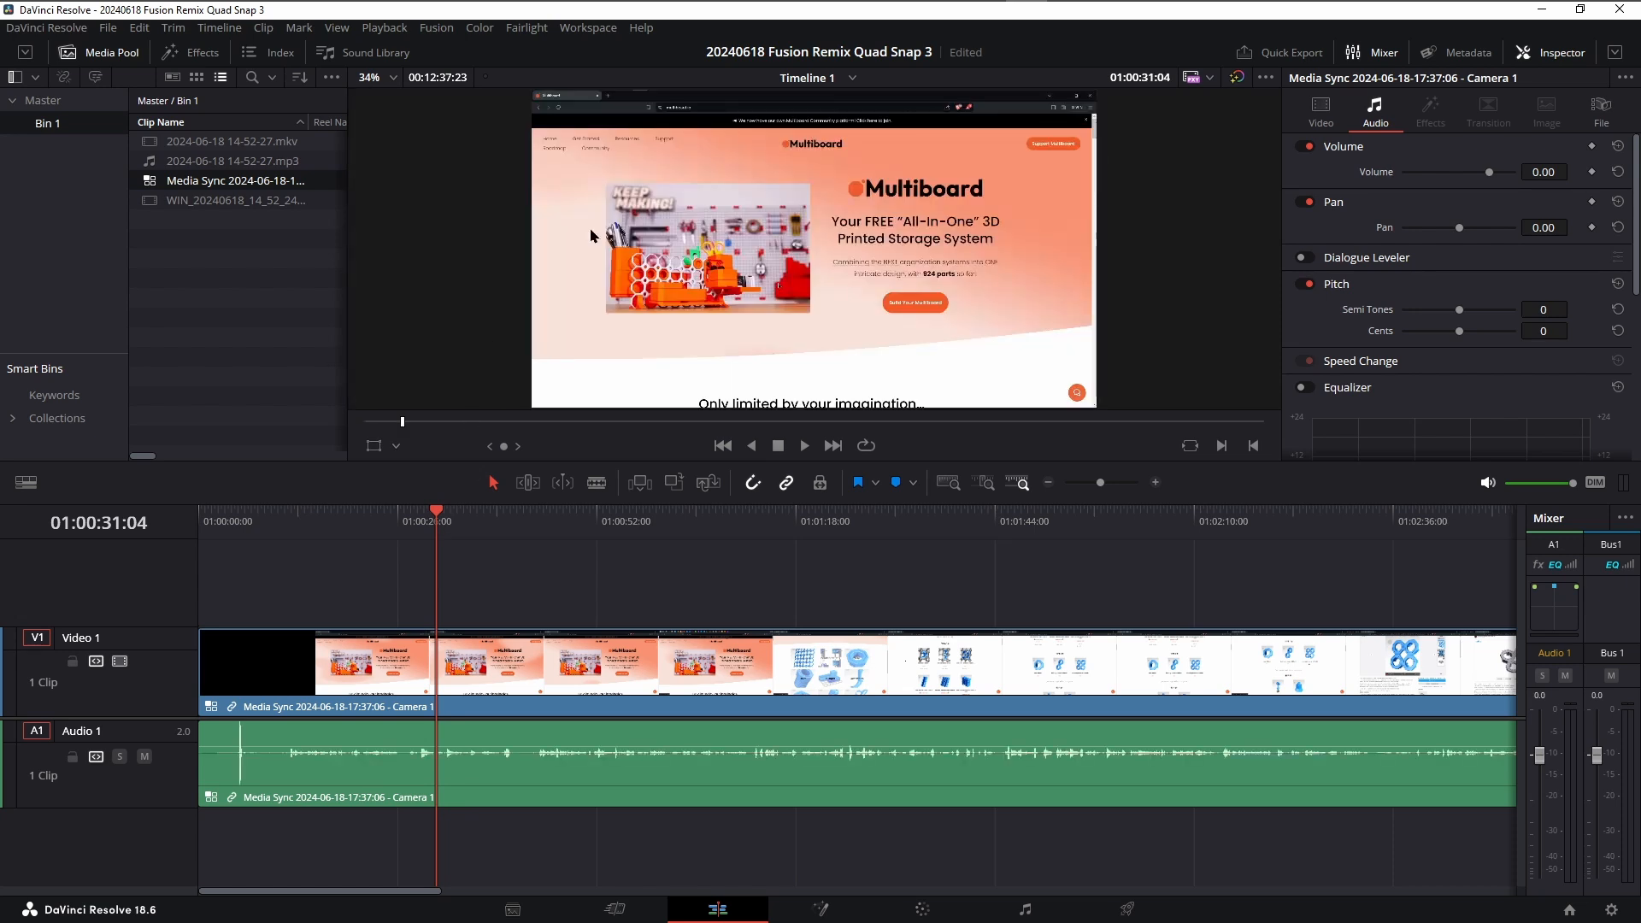
left_click(1521, 51)
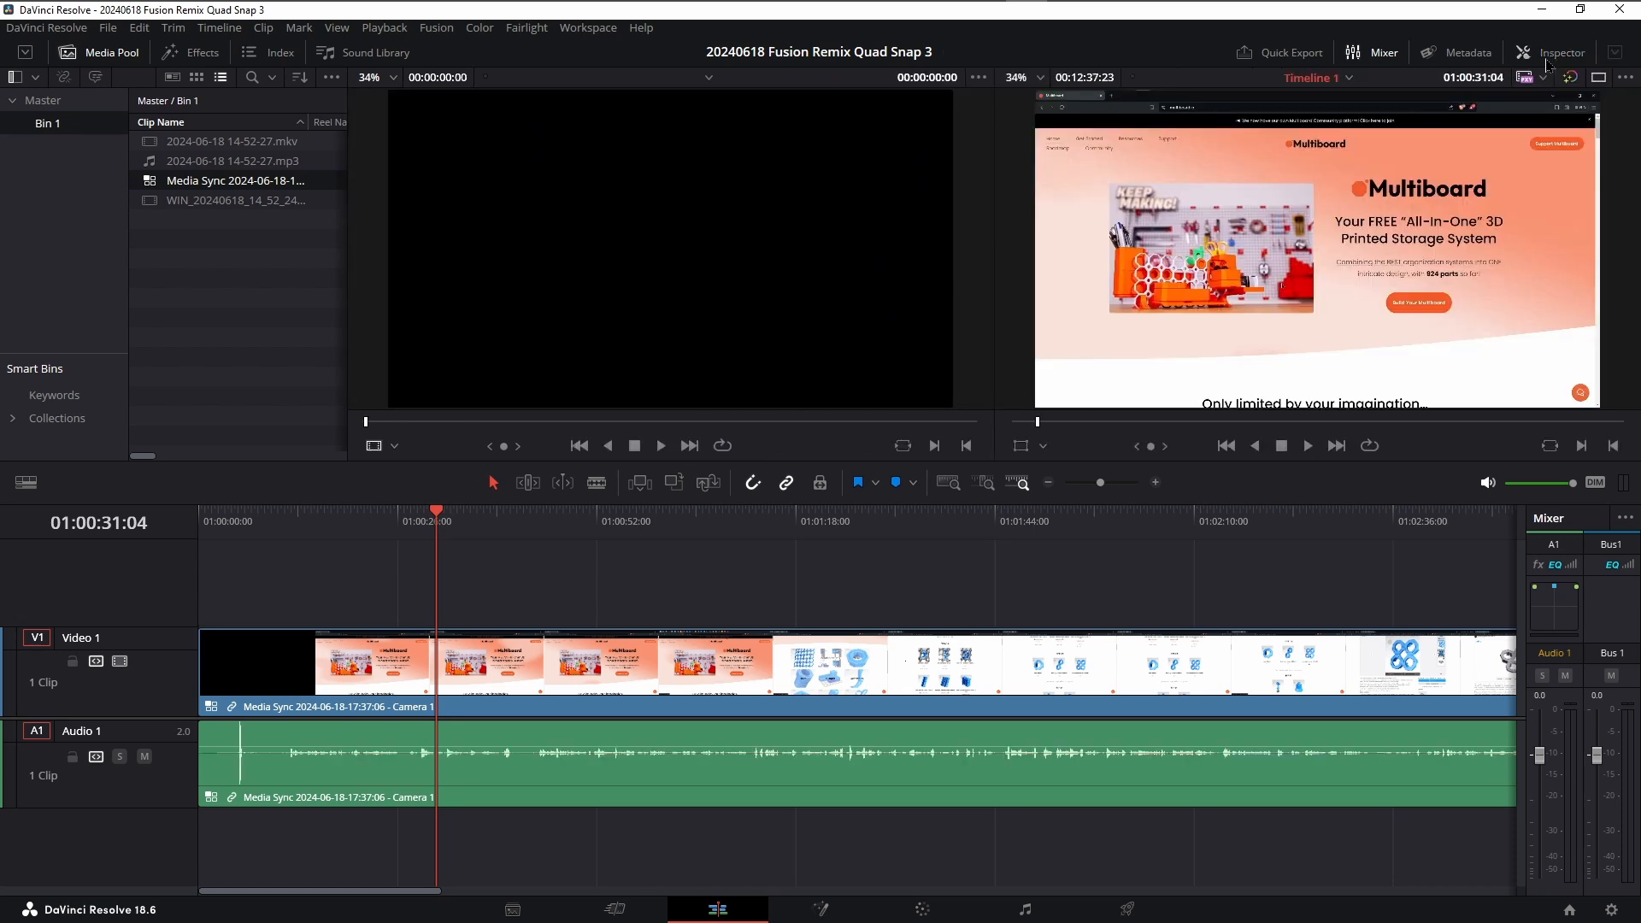
left_click(394, 447)
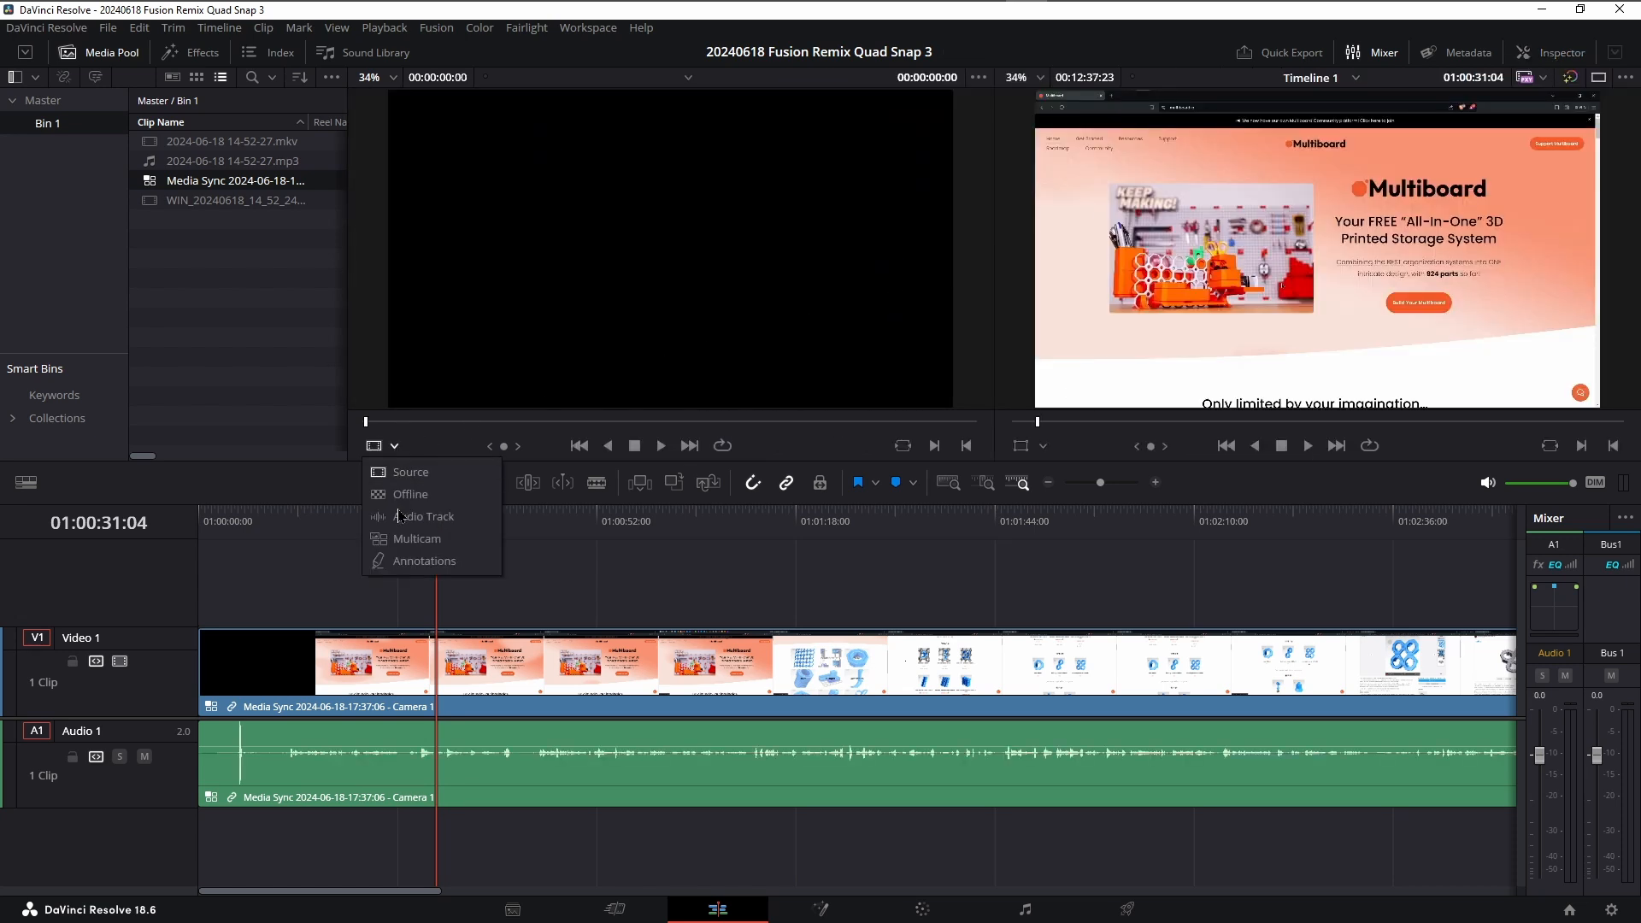
left_click(406, 538)
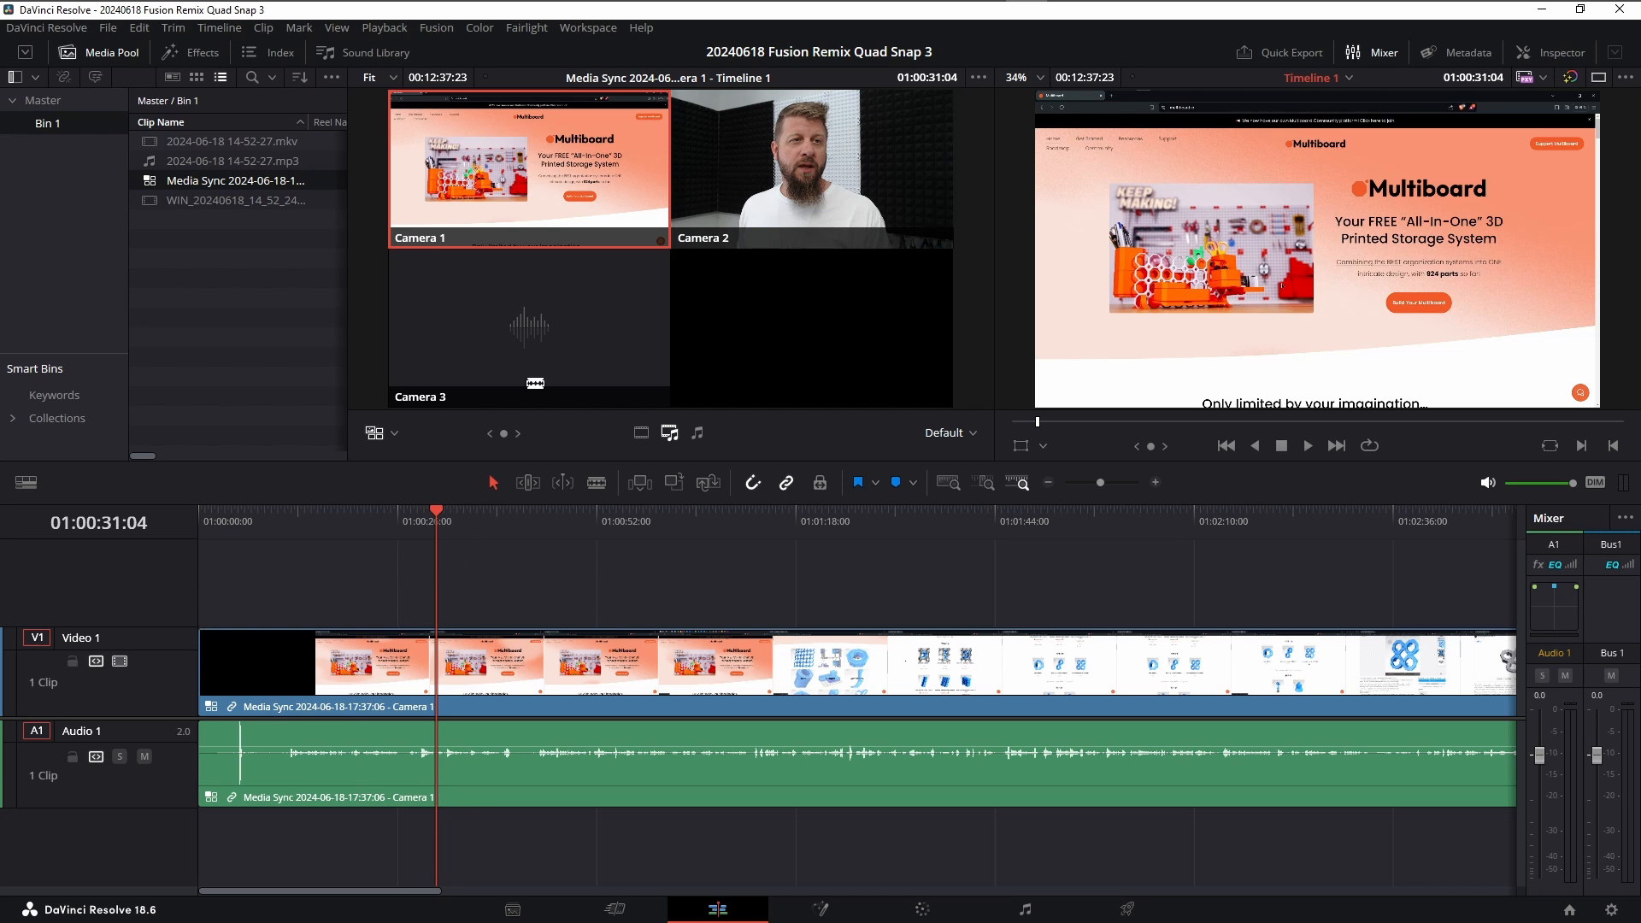
Cut both video and audio to Camera 2 at 01:00:31:04 and play back across the cut from 01:00:28:23.
left_click(771, 195)
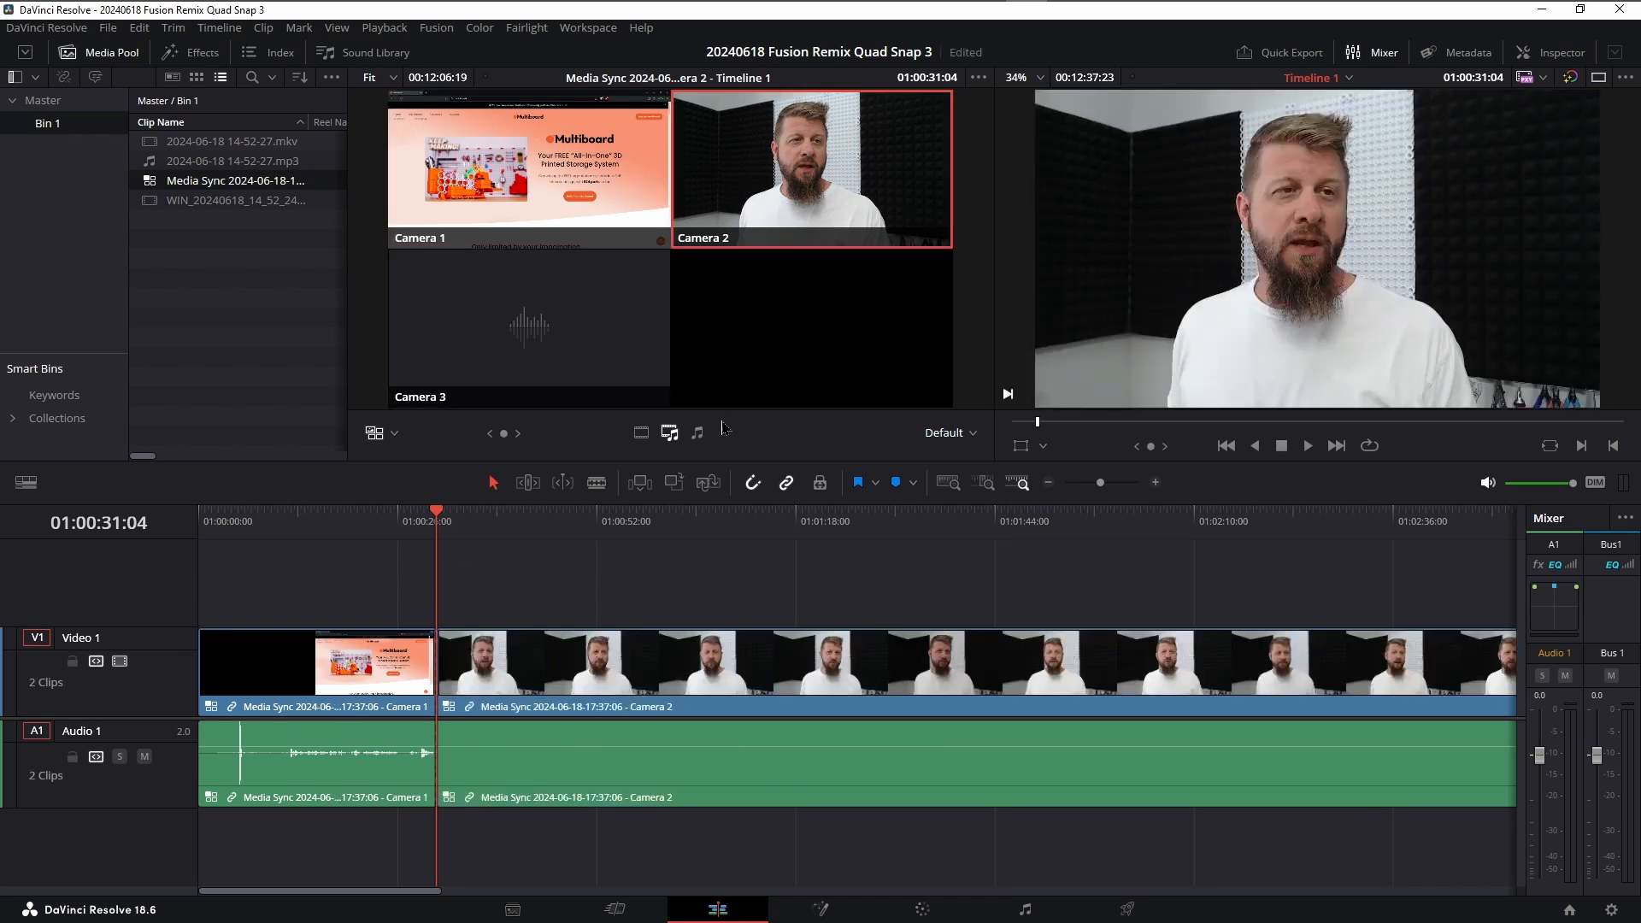
left_click(418, 526)
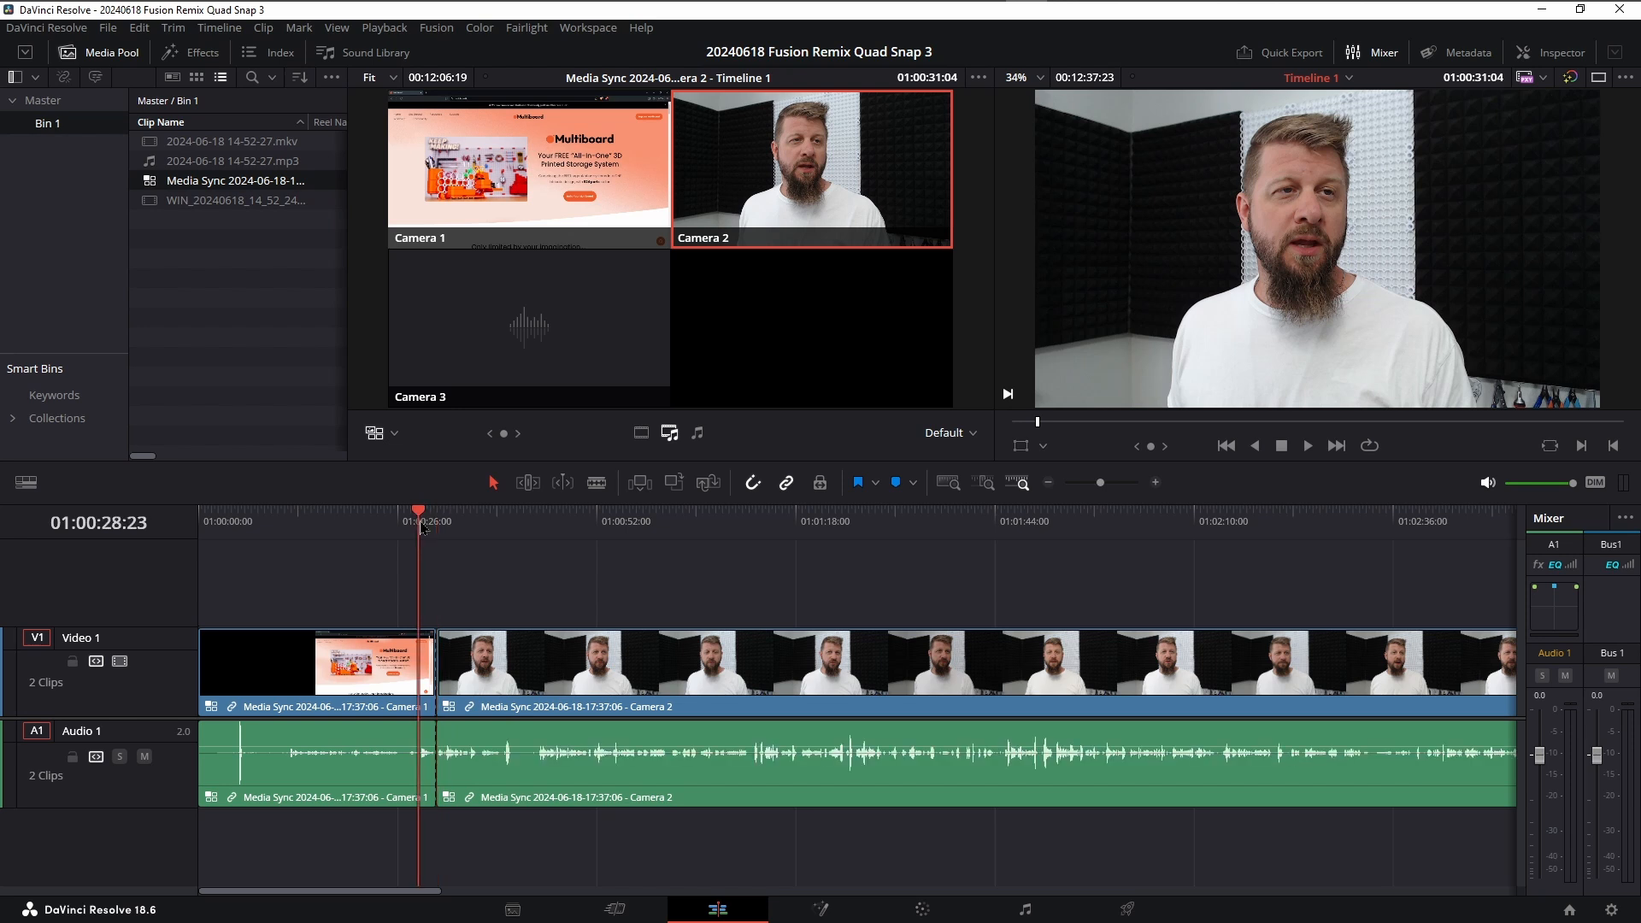
key("space")
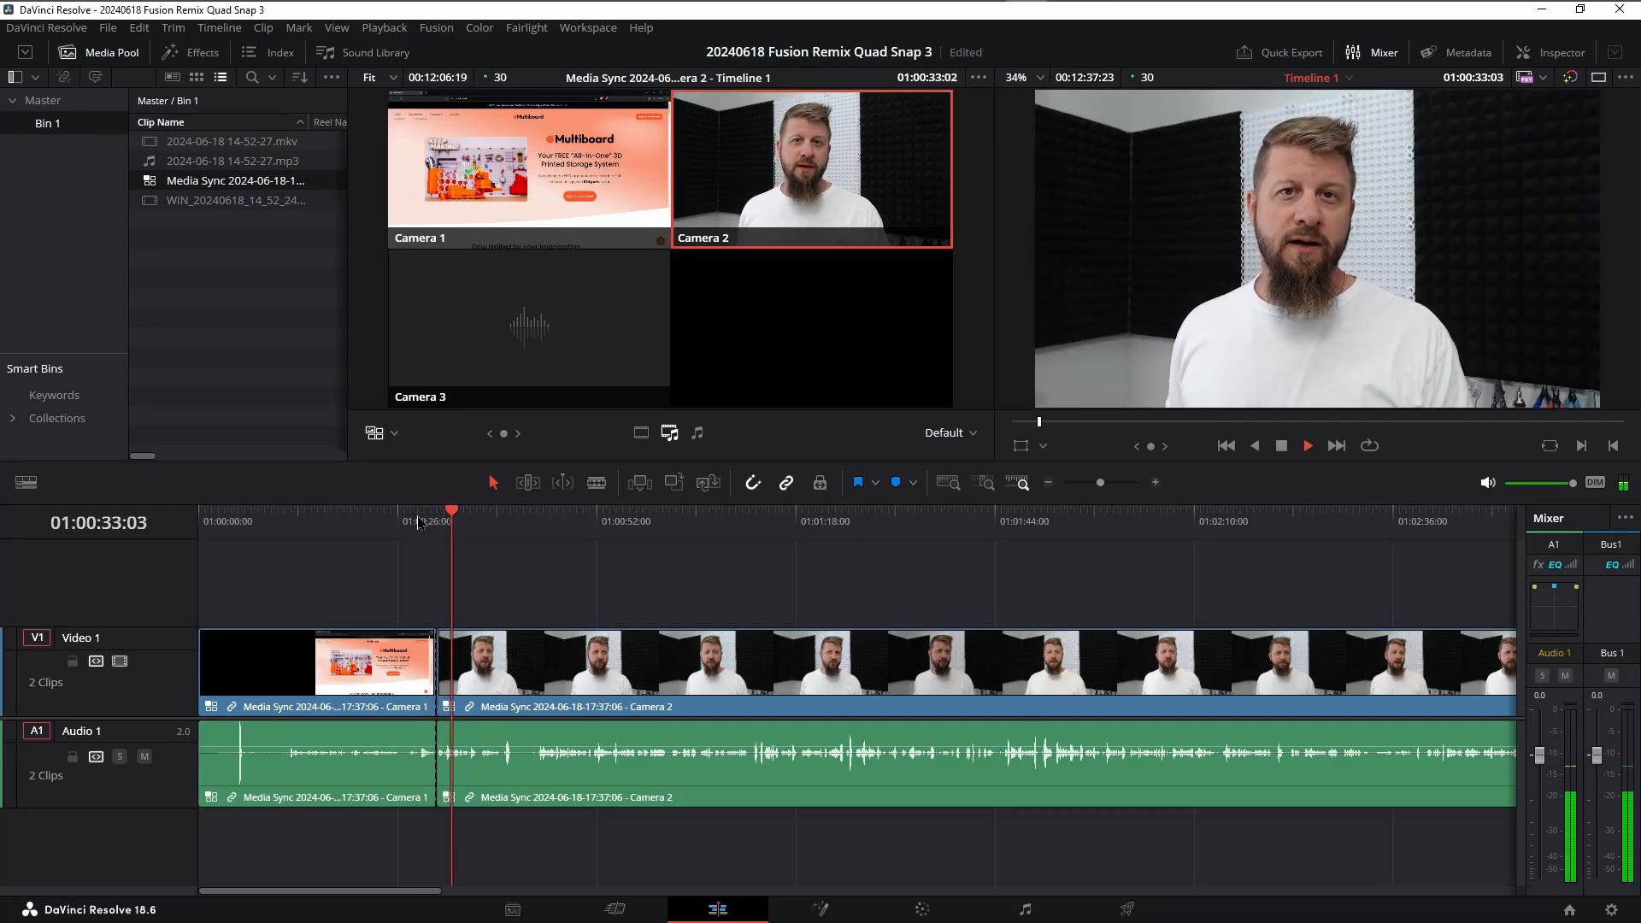
Cut both video and audio to Camera 1 at 01:00:33:21 and play back across the two camera cuts.
key("space")
left_click(603, 208)
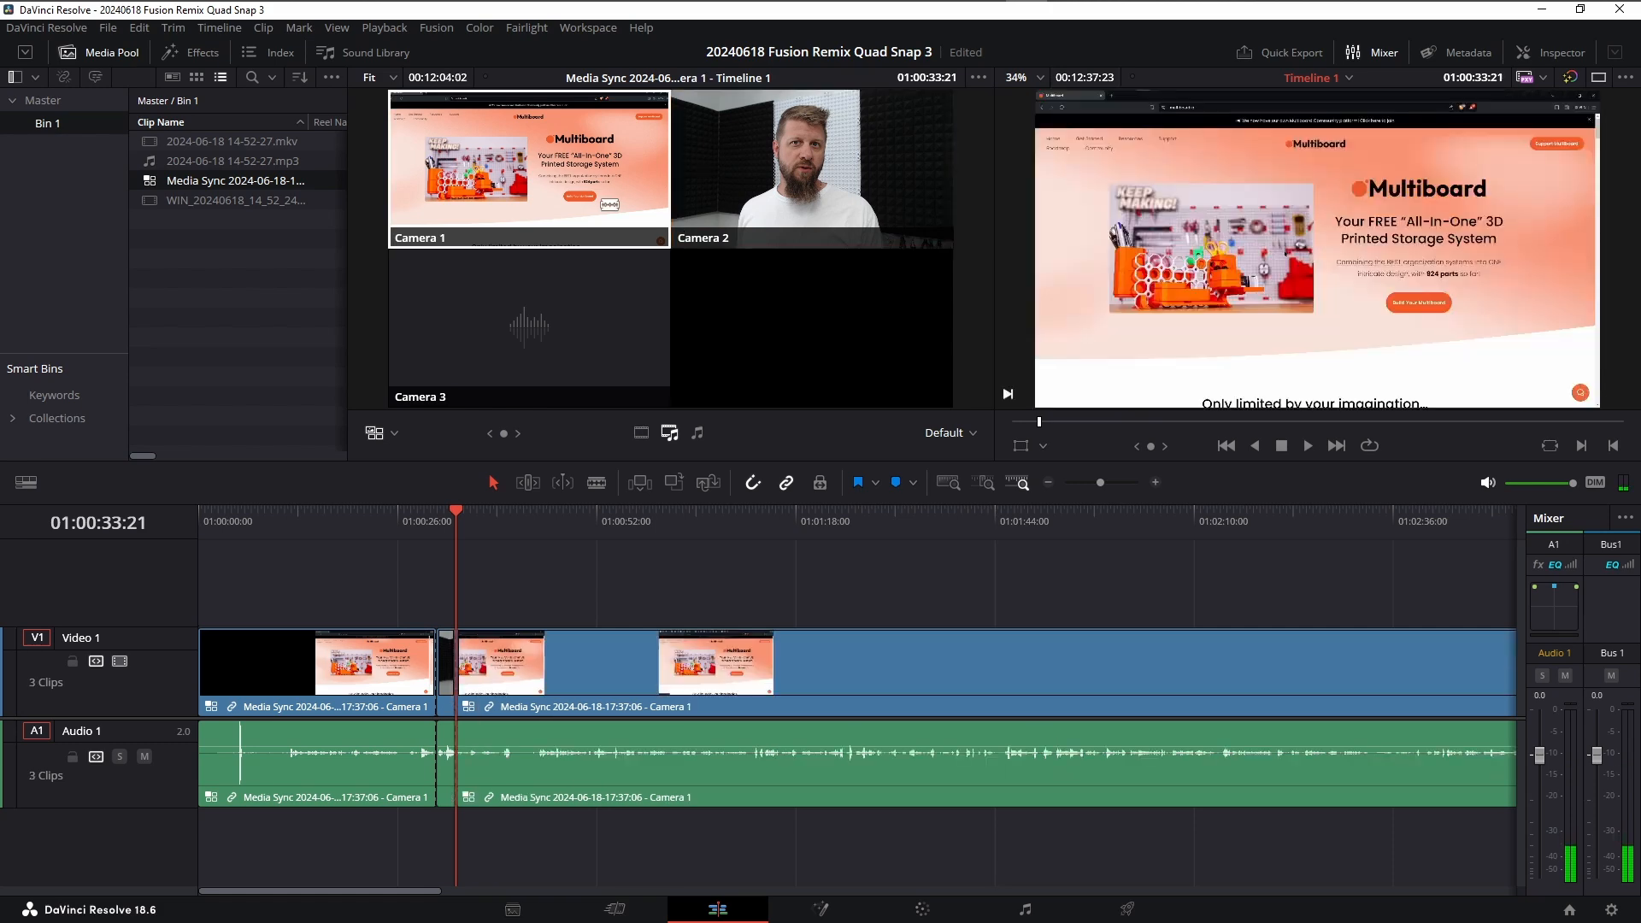
key("space")
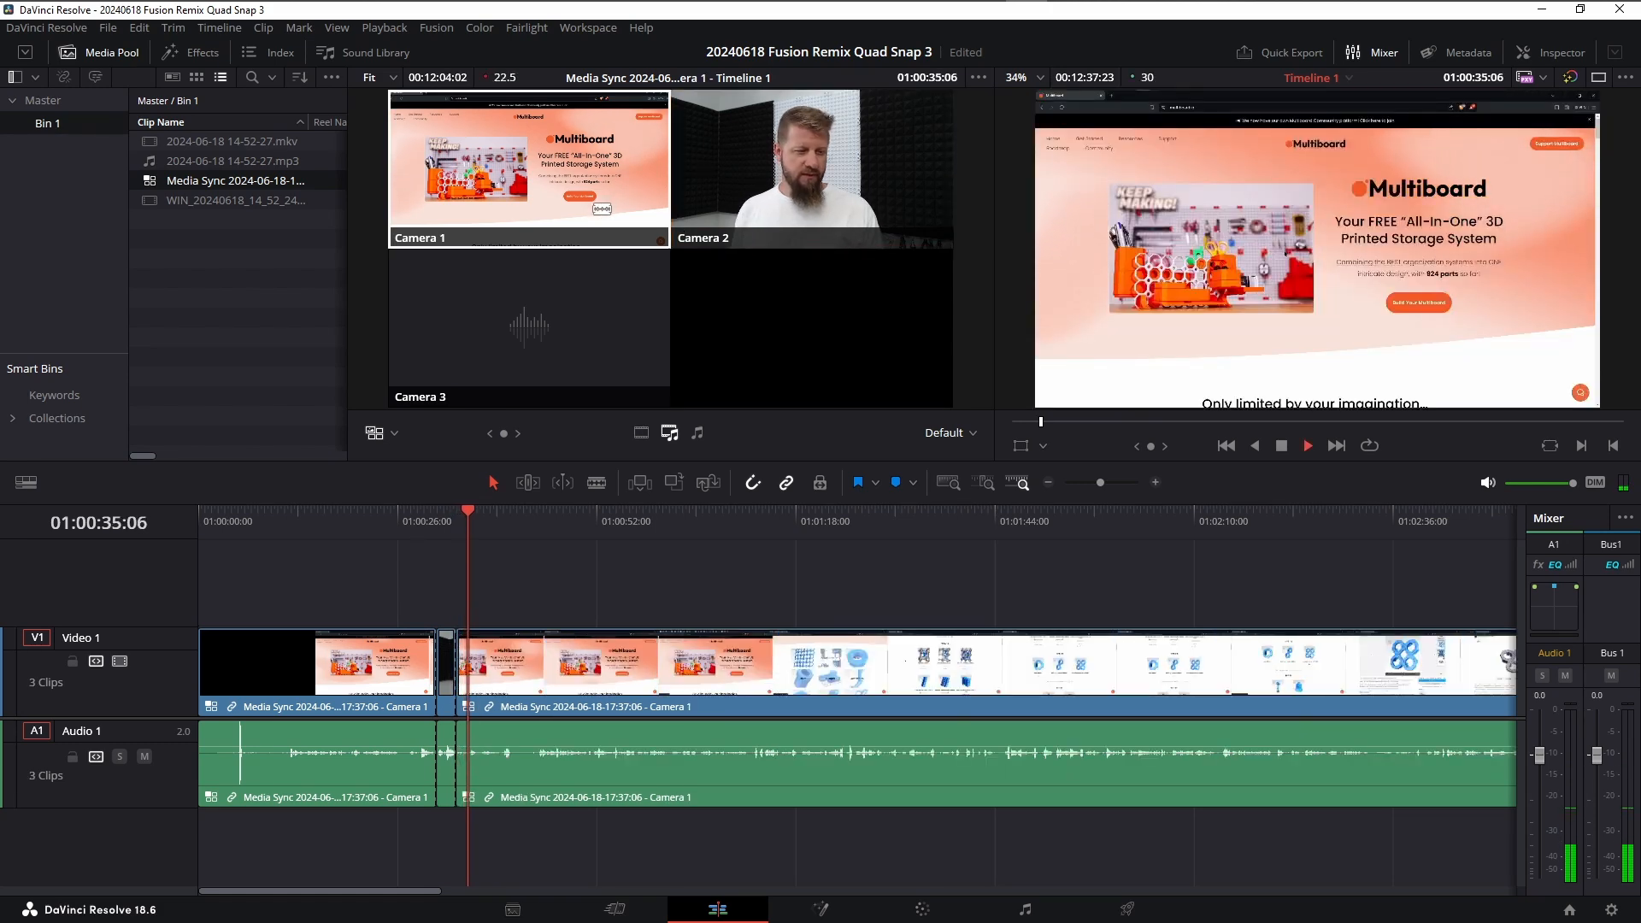
key("space")
left_click(435, 524)
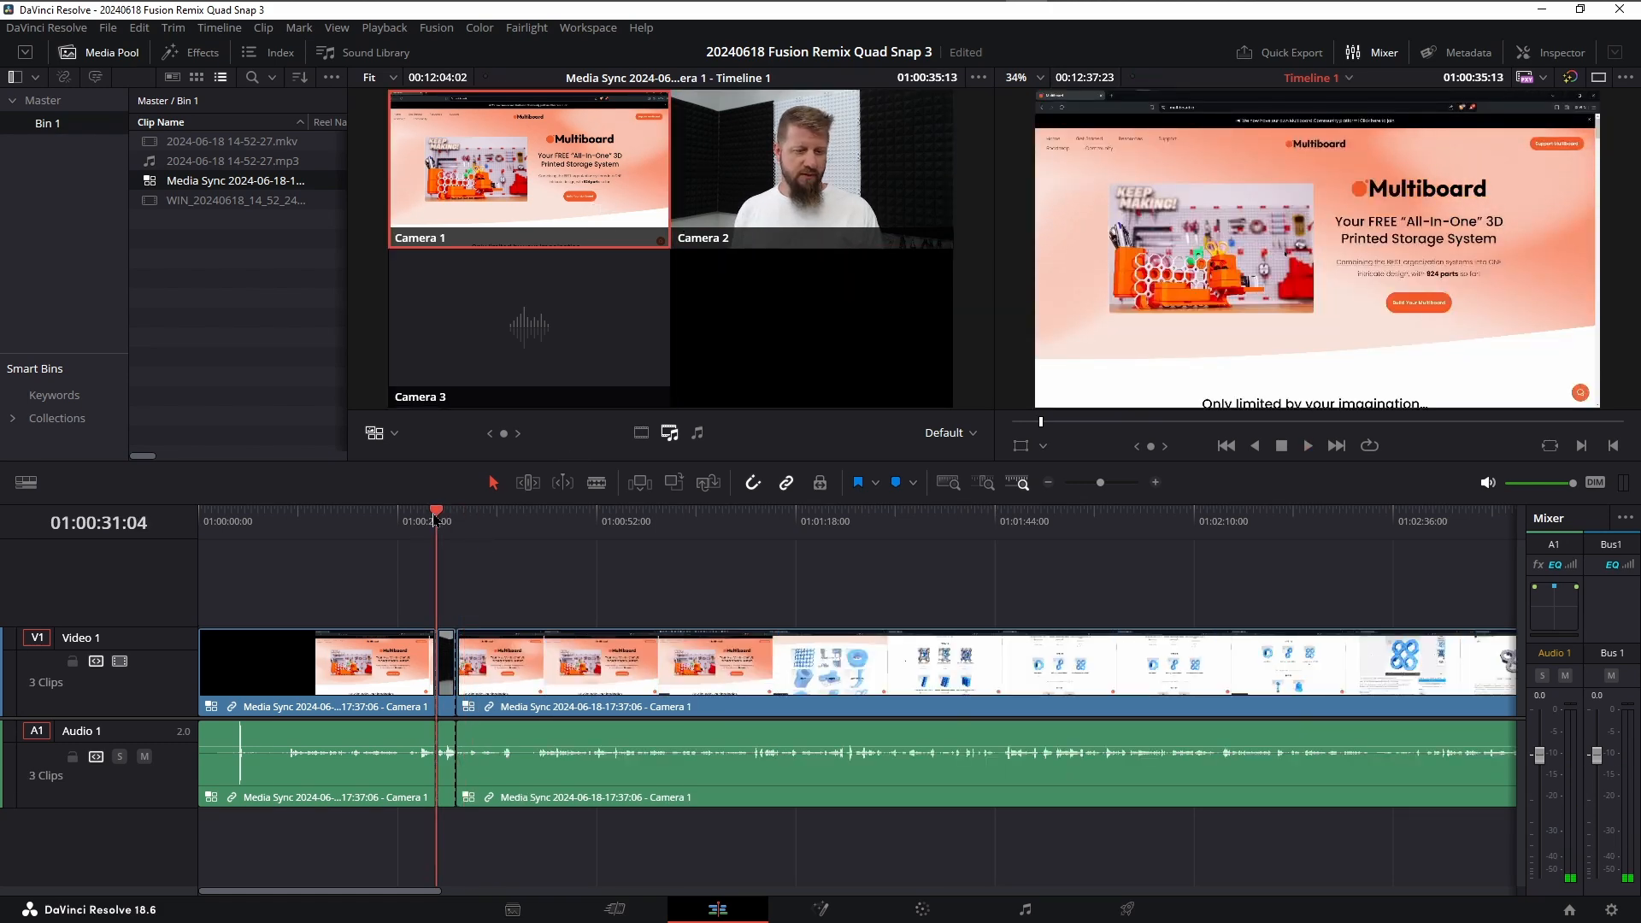
left_click(418, 527)
key("space")
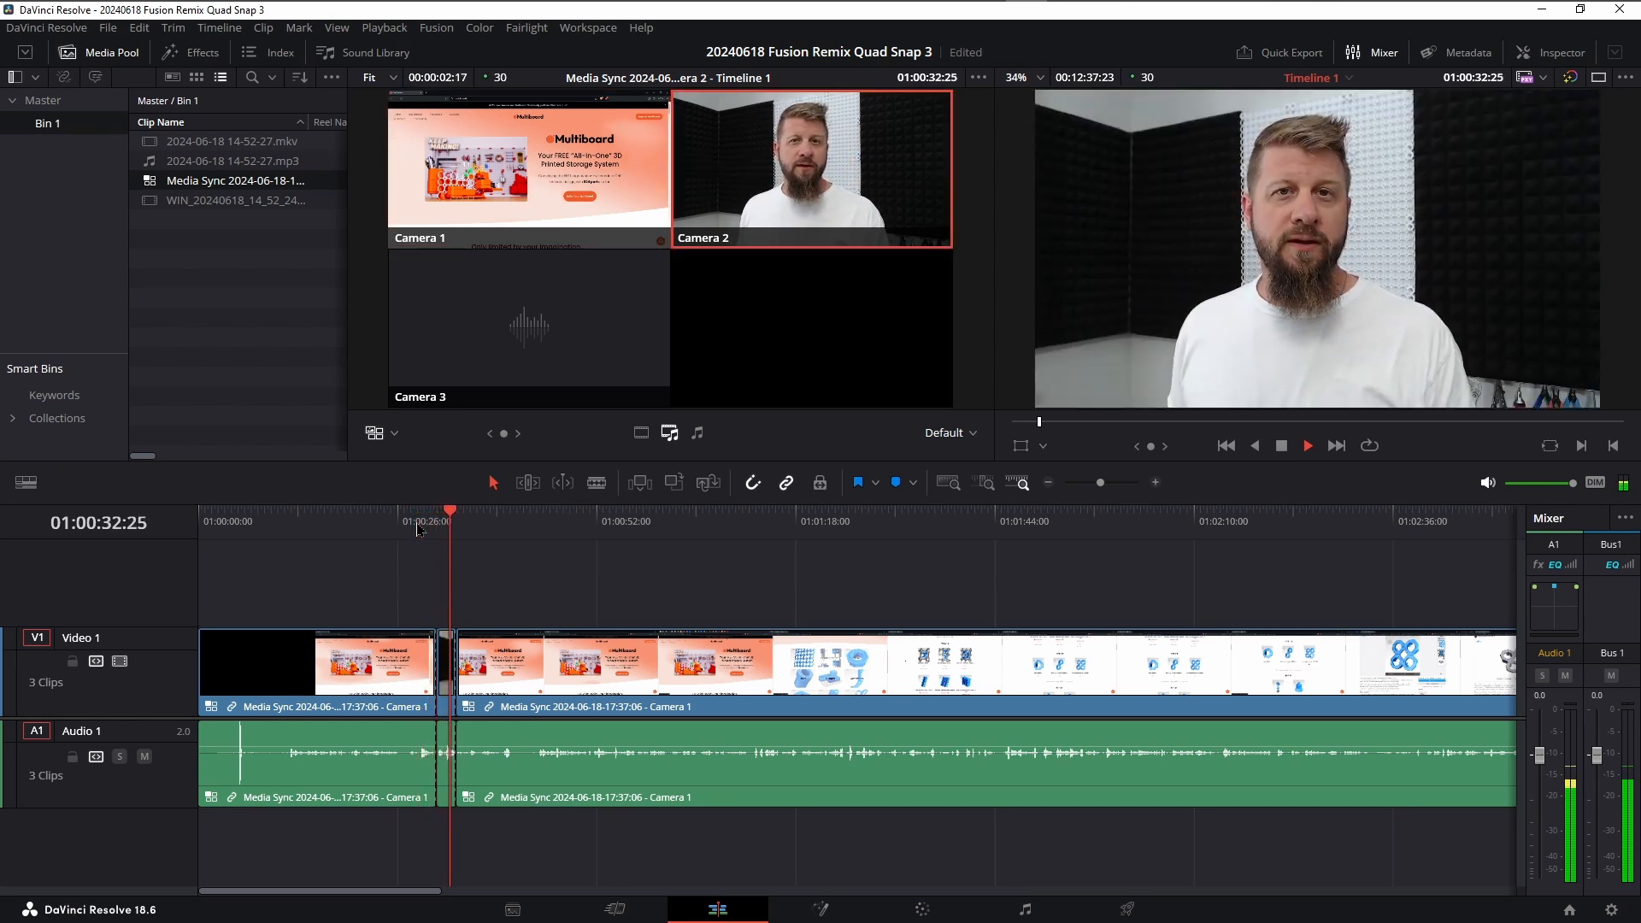
key("space")
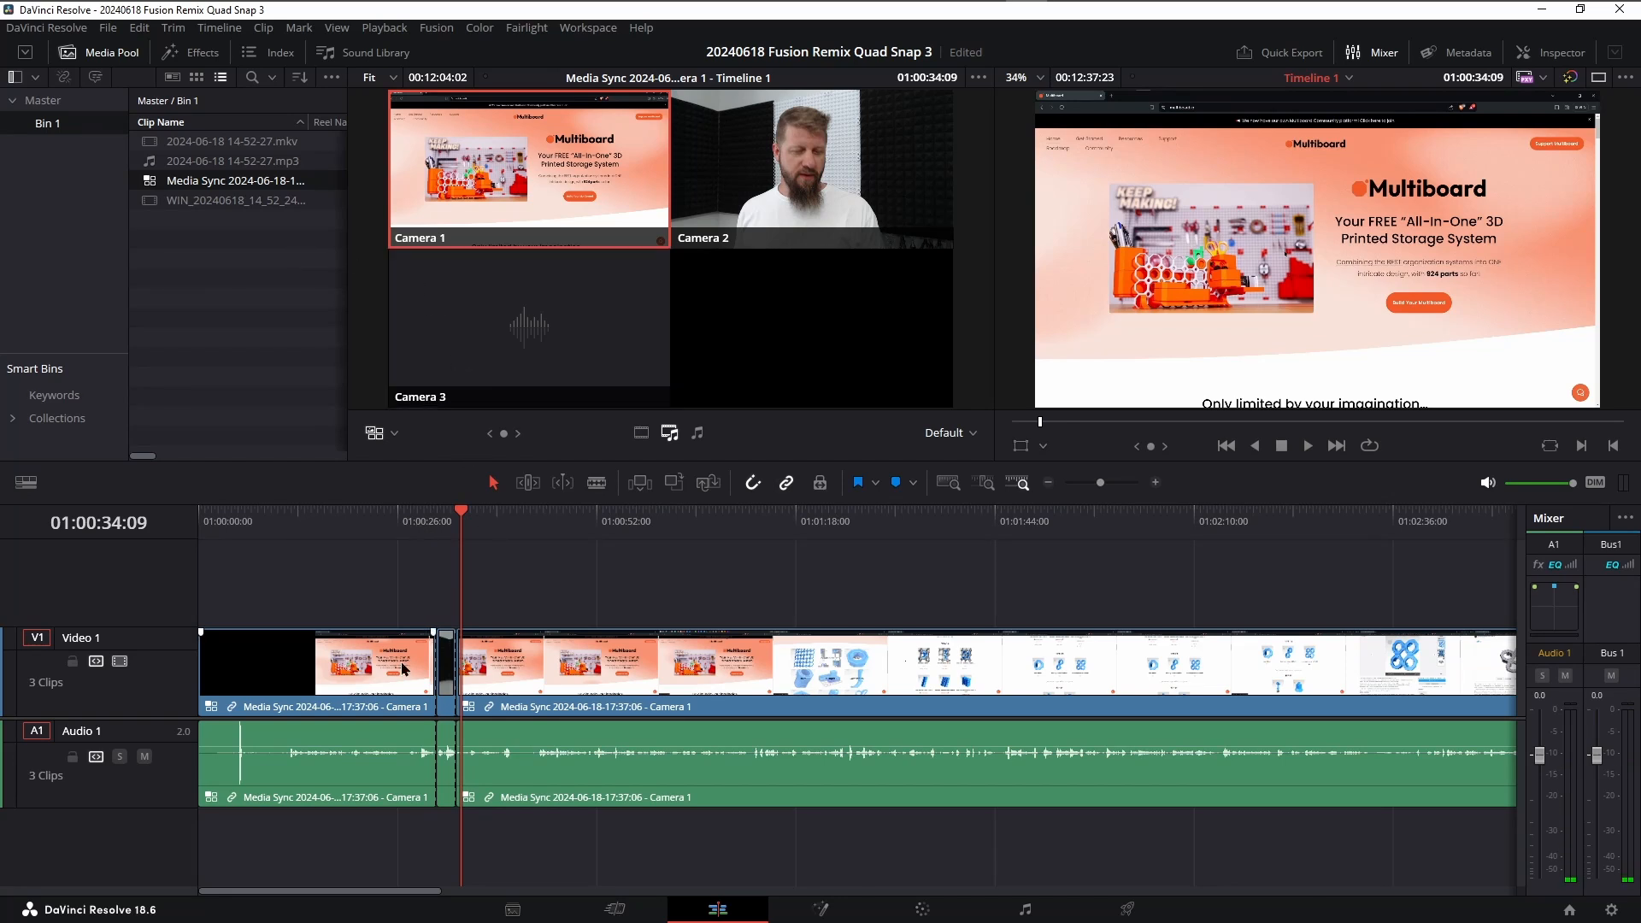
Delete all clips from Timeline 1 and open the Media Sync multicam clip from Bin 1 in the timeline.
left_click_drag(359, 607, 703, 839)
key("Delete")
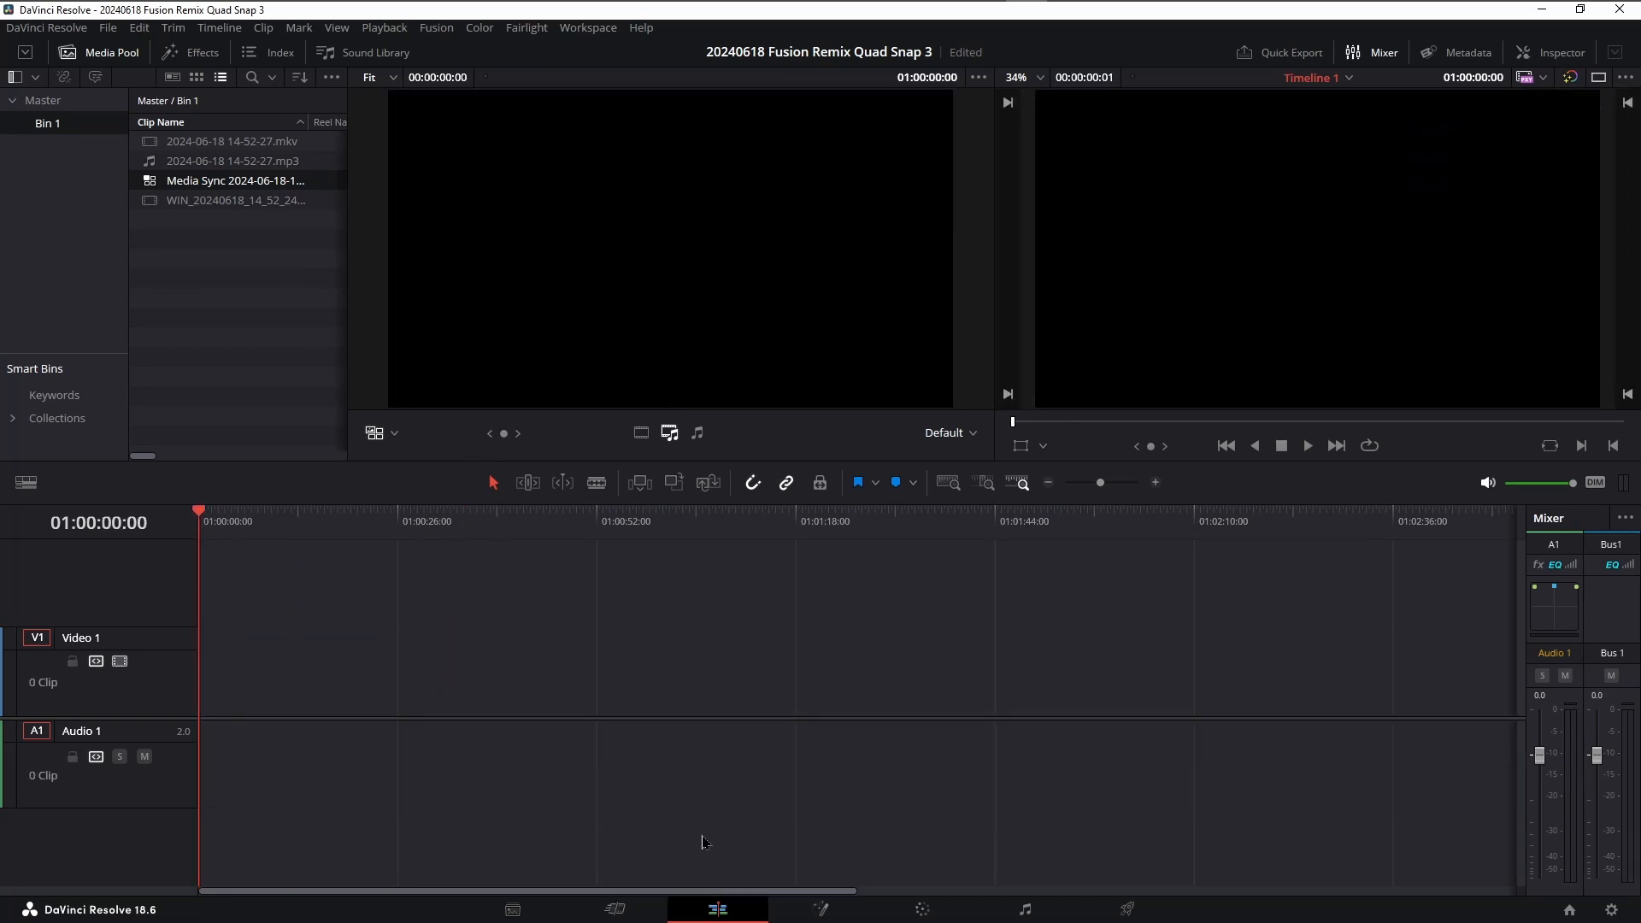
right_click(247, 182)
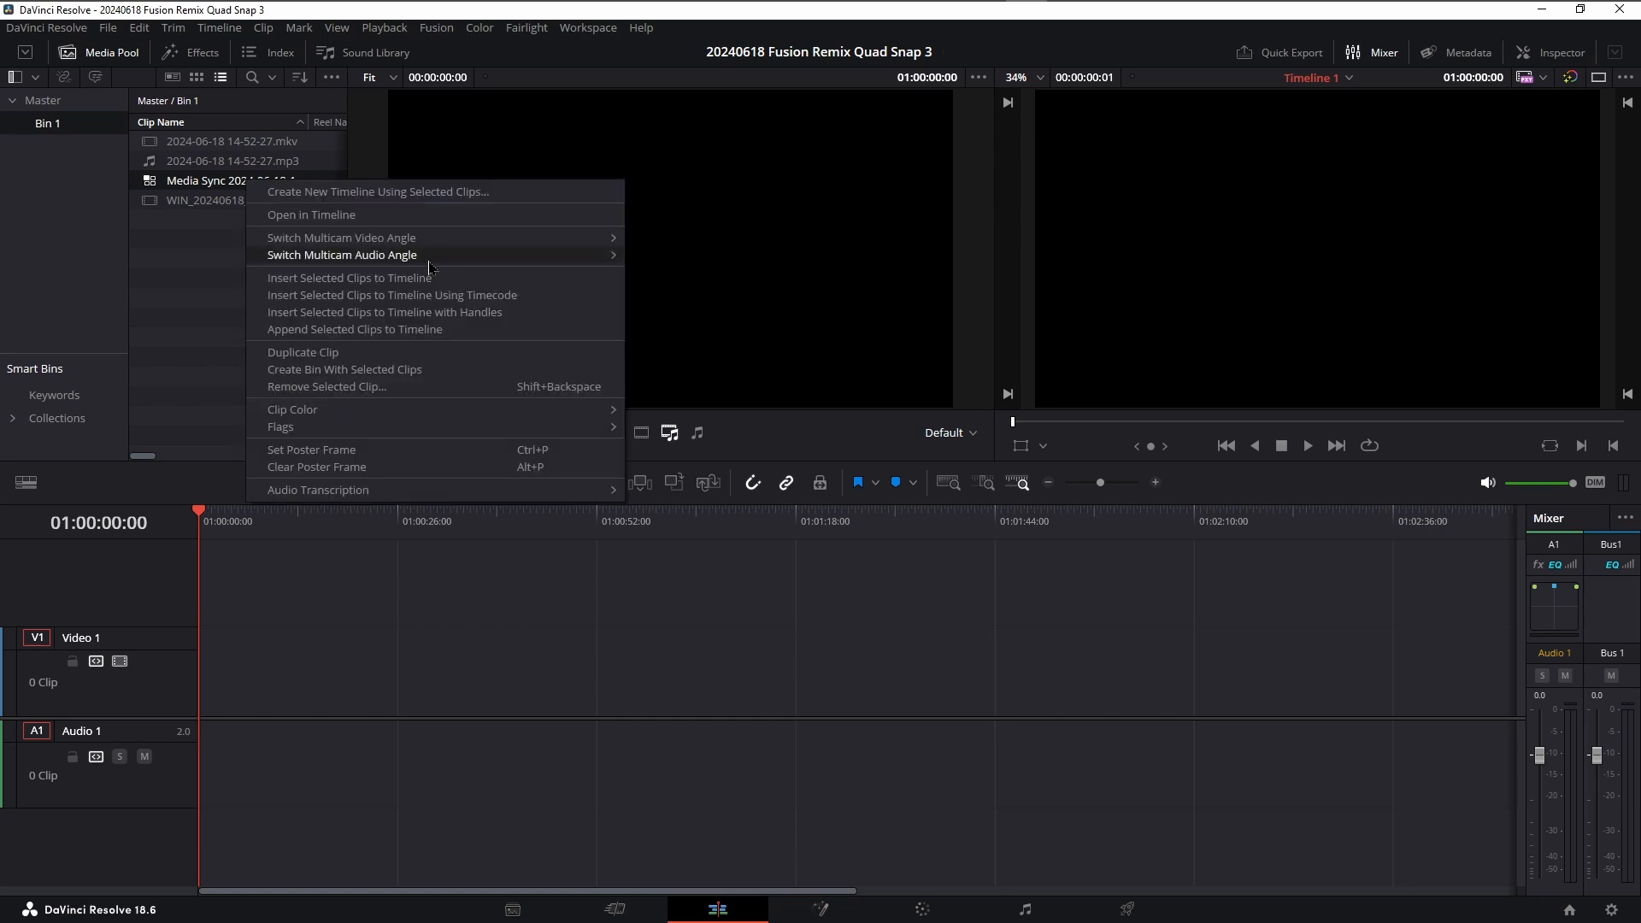
left_click(427, 217)
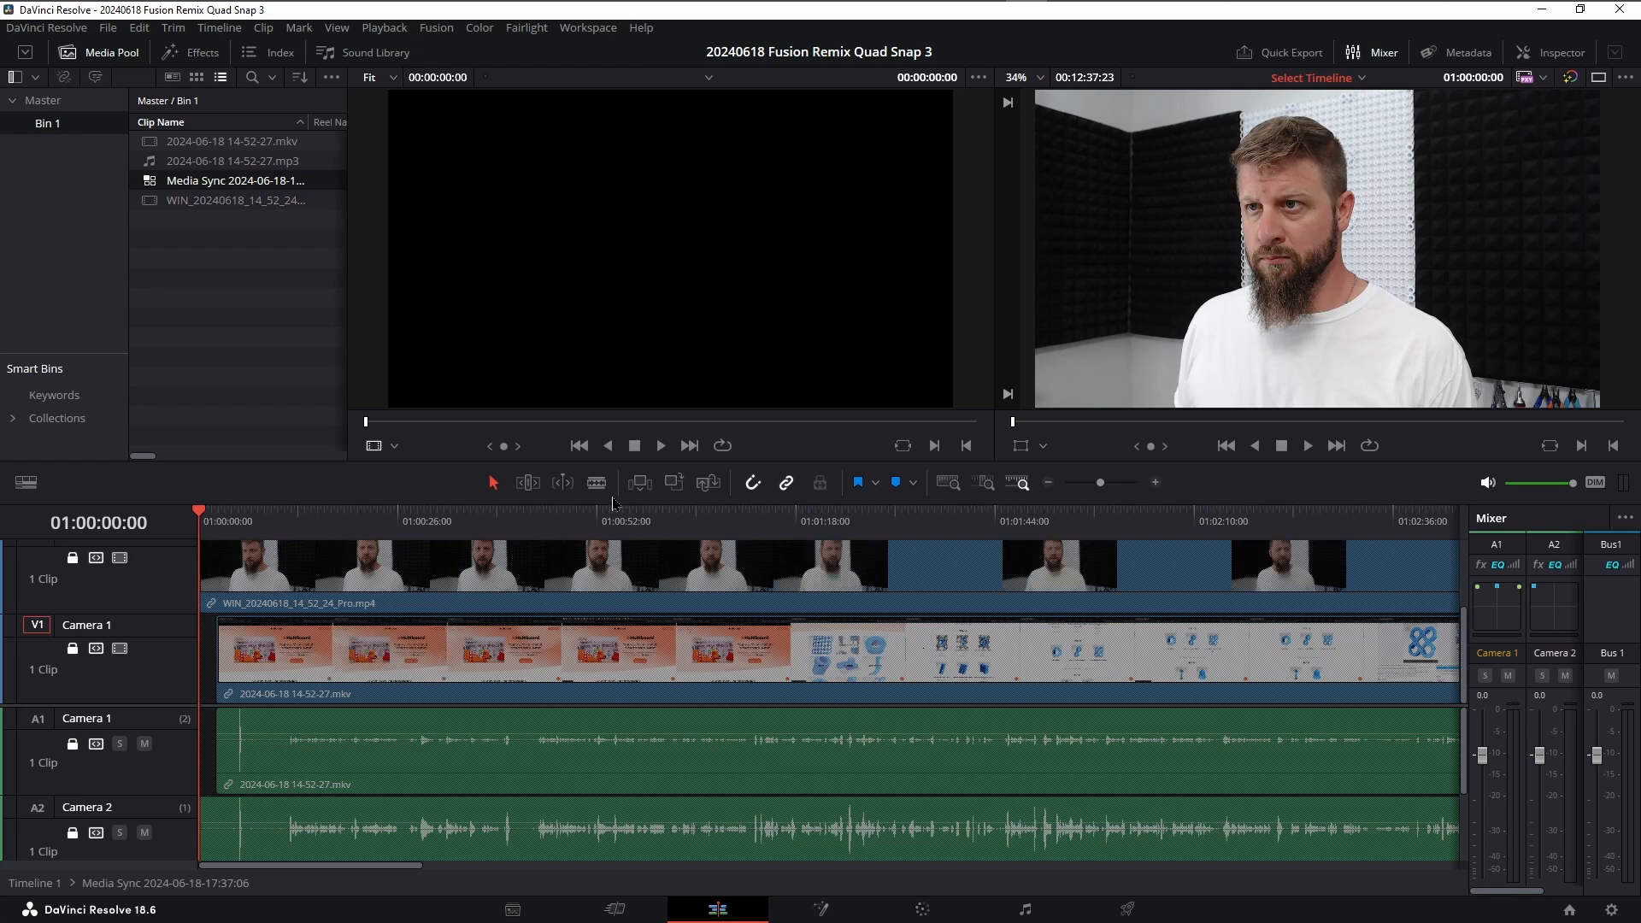
Enlarge the timeline area and shift the video/audio track divider so the Camera 1 to Camera 3 tracks fit together.
left_click_drag(611, 503, 620, 309)
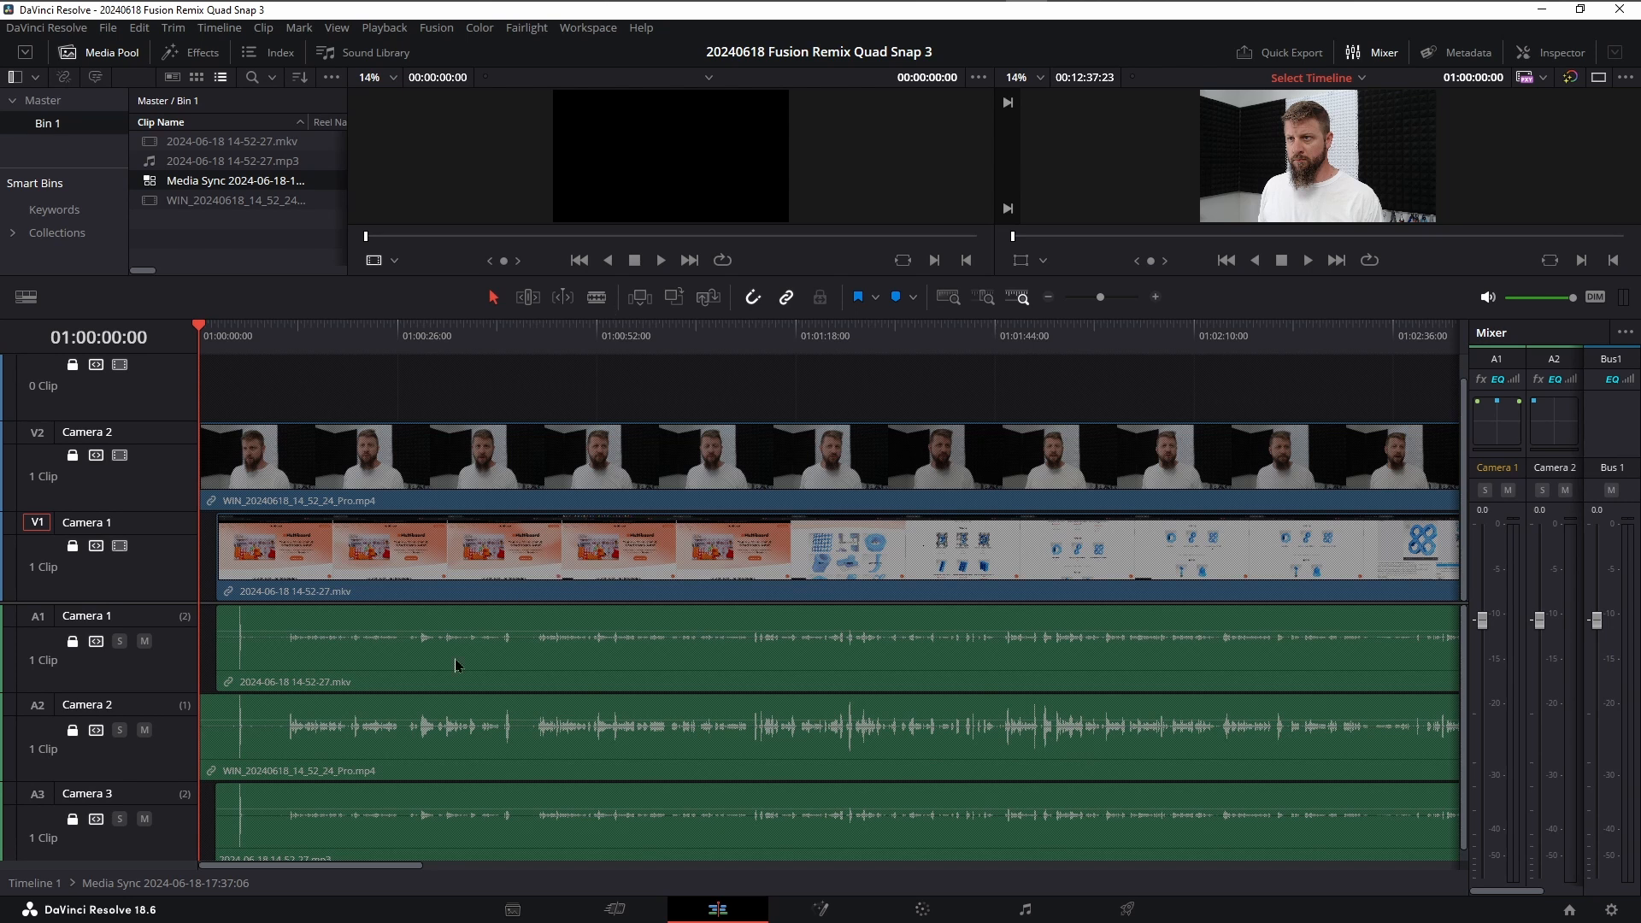
scroll(409, 691, "down", 1)
scroll(128, 658, "up", 1)
scroll(238, 425, "up", 2)
scroll(248, 399, "down", 2)
left_click_drag(208, 604, 224, 548)
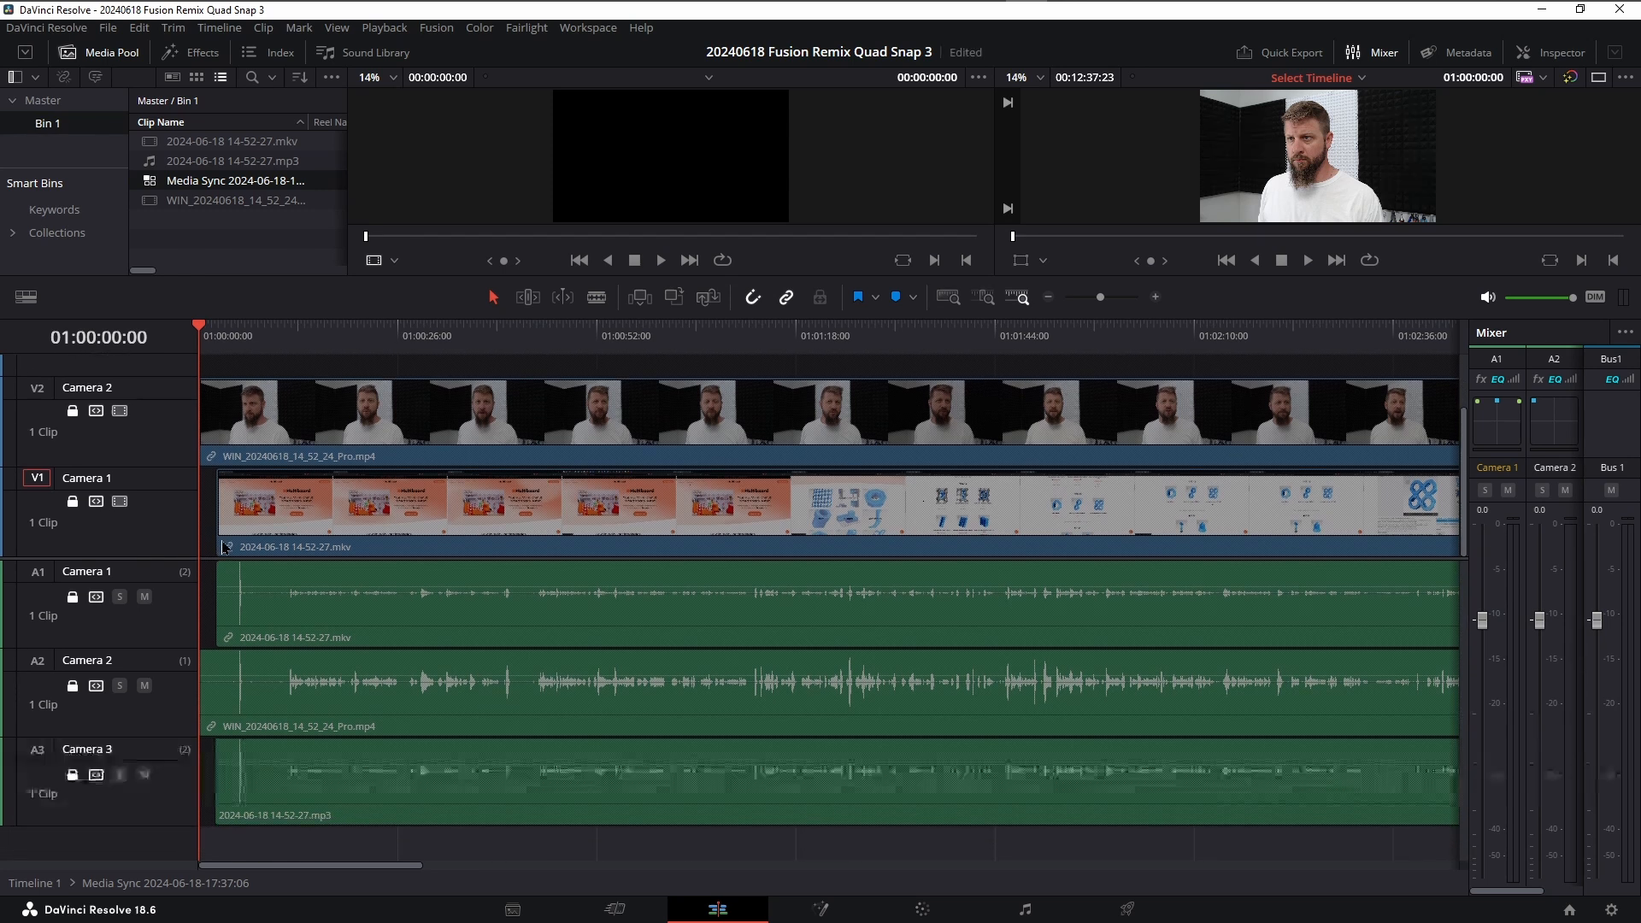
Unlock the Camera 3 audio track and set the volume of its mp3 clip to 4.00.
left_click(72, 774)
left_click(742, 758)
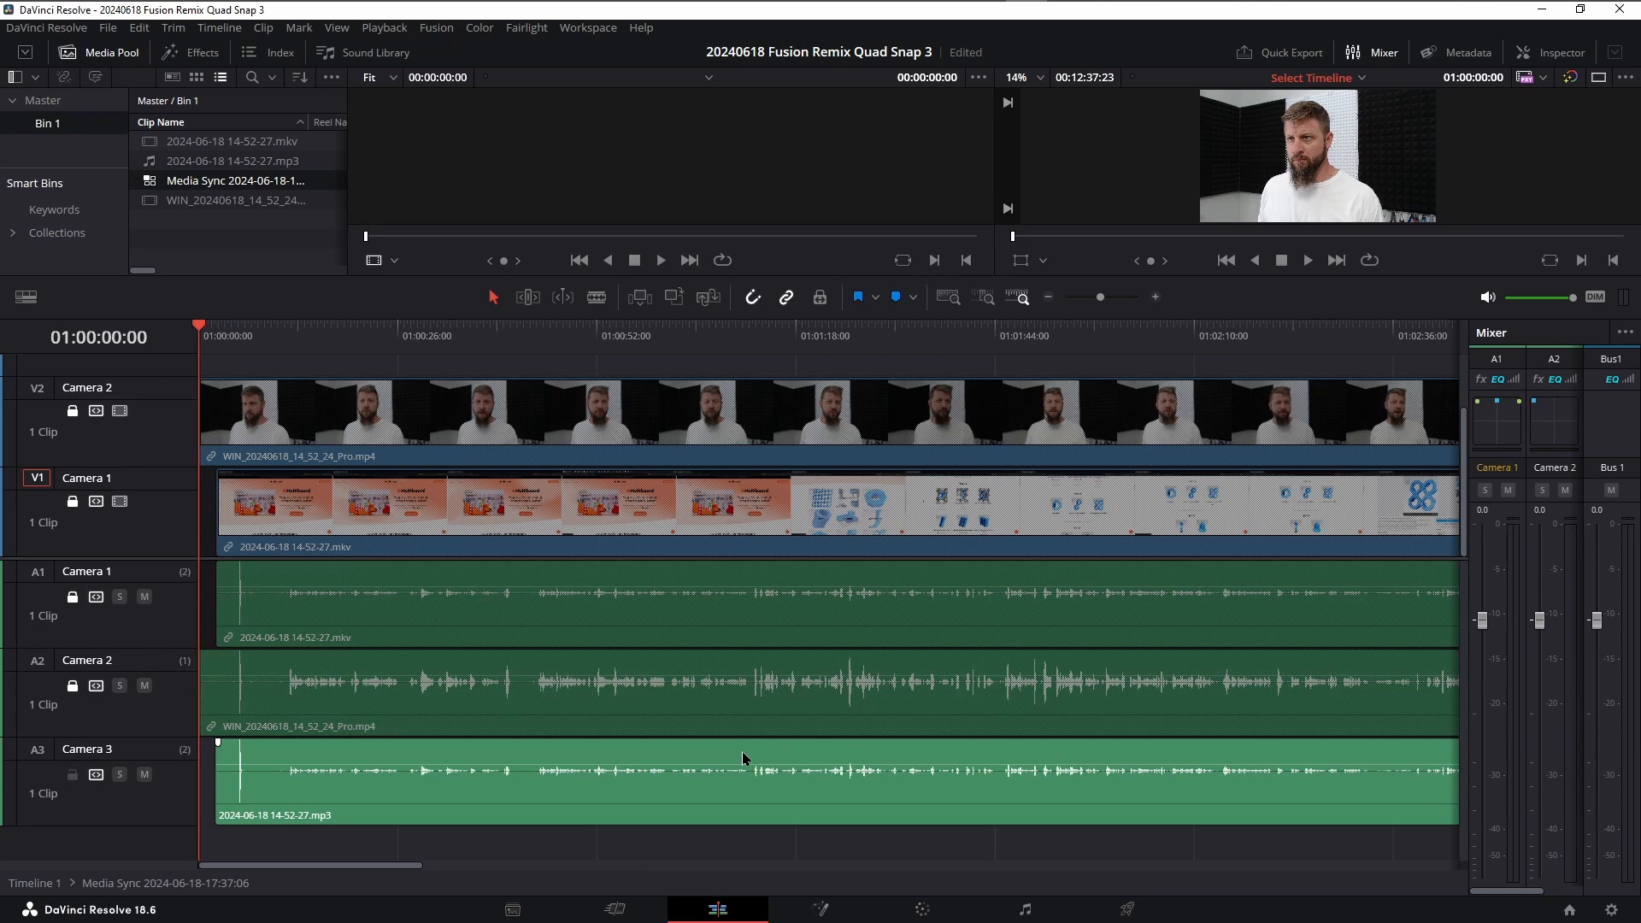
scroll(742, 758, "down", 10)
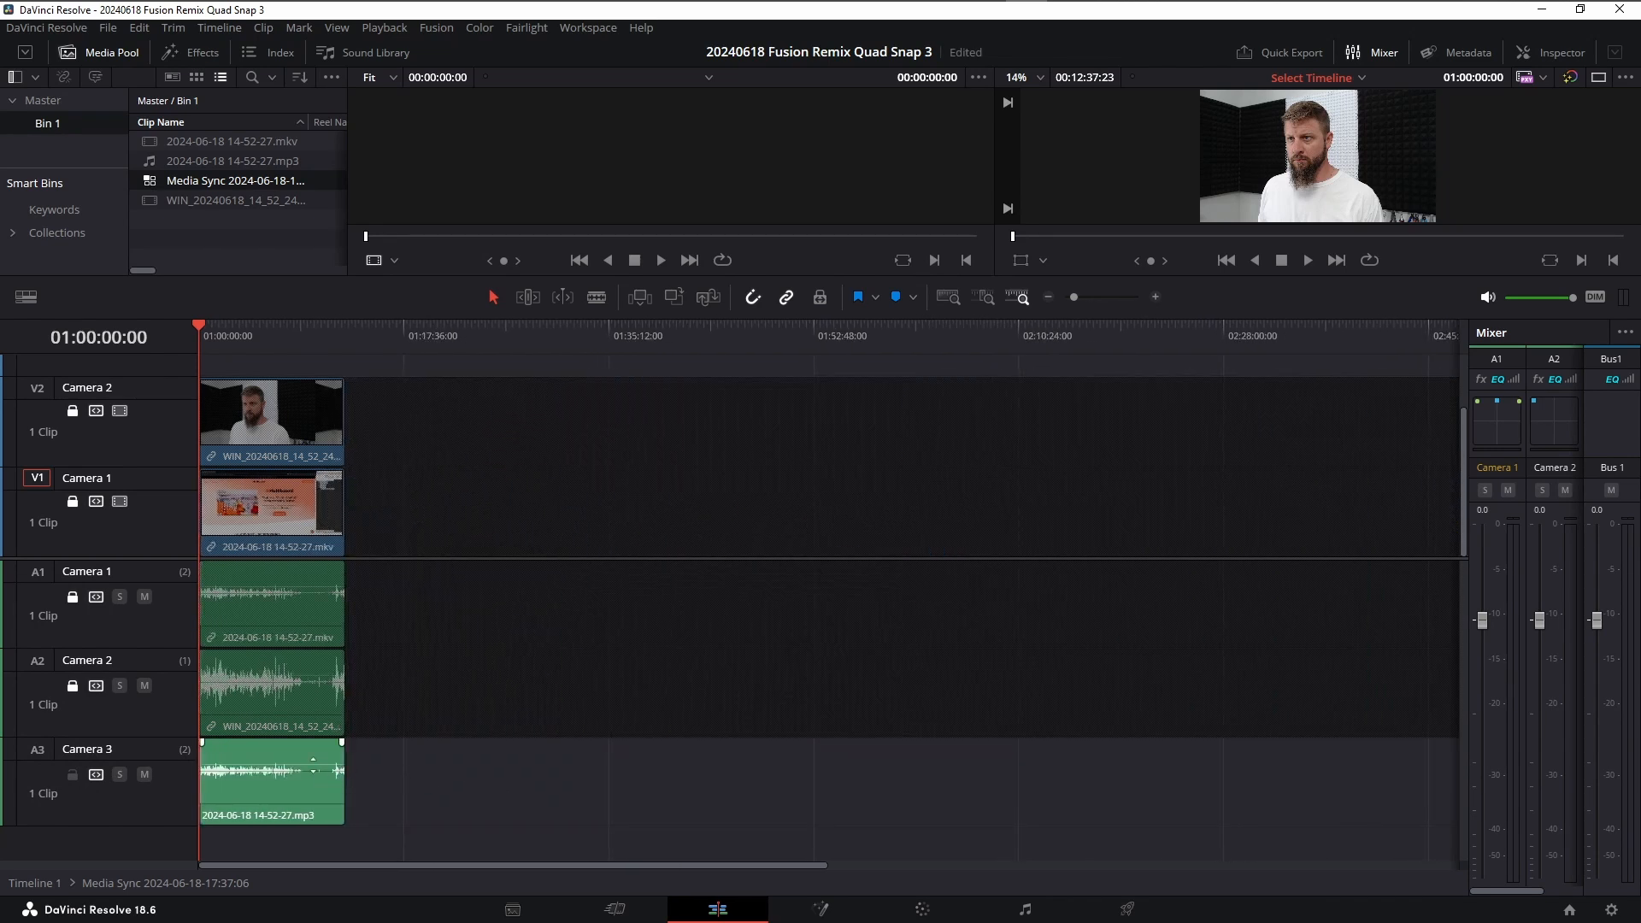
left_click(307, 756)
left_click(1549, 57)
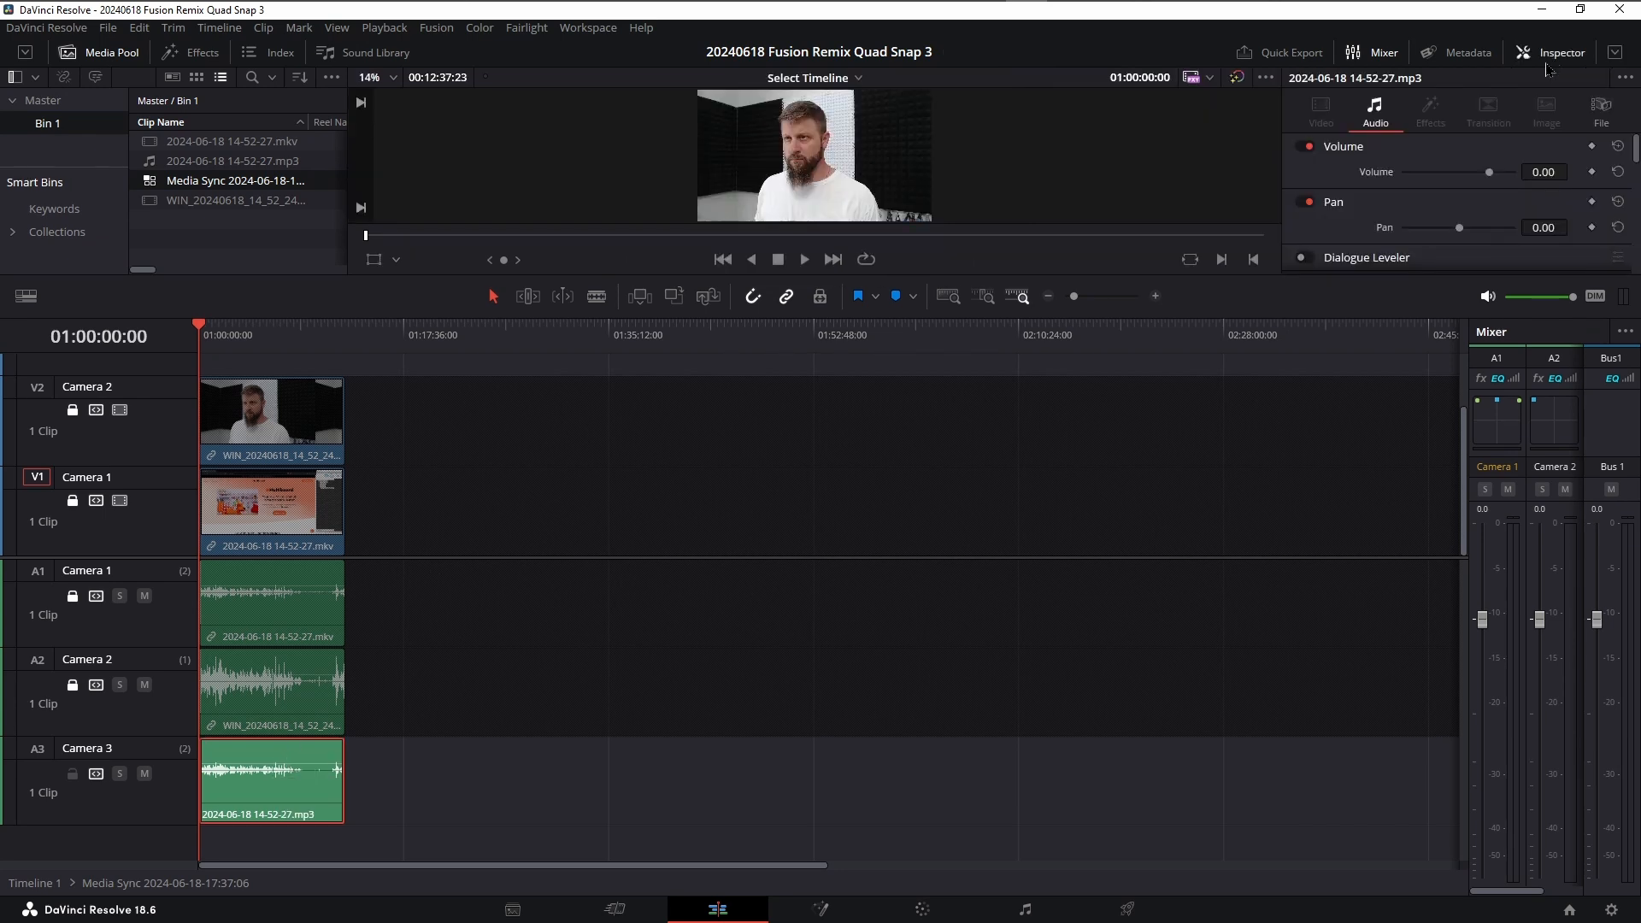
double_click(1543, 173)
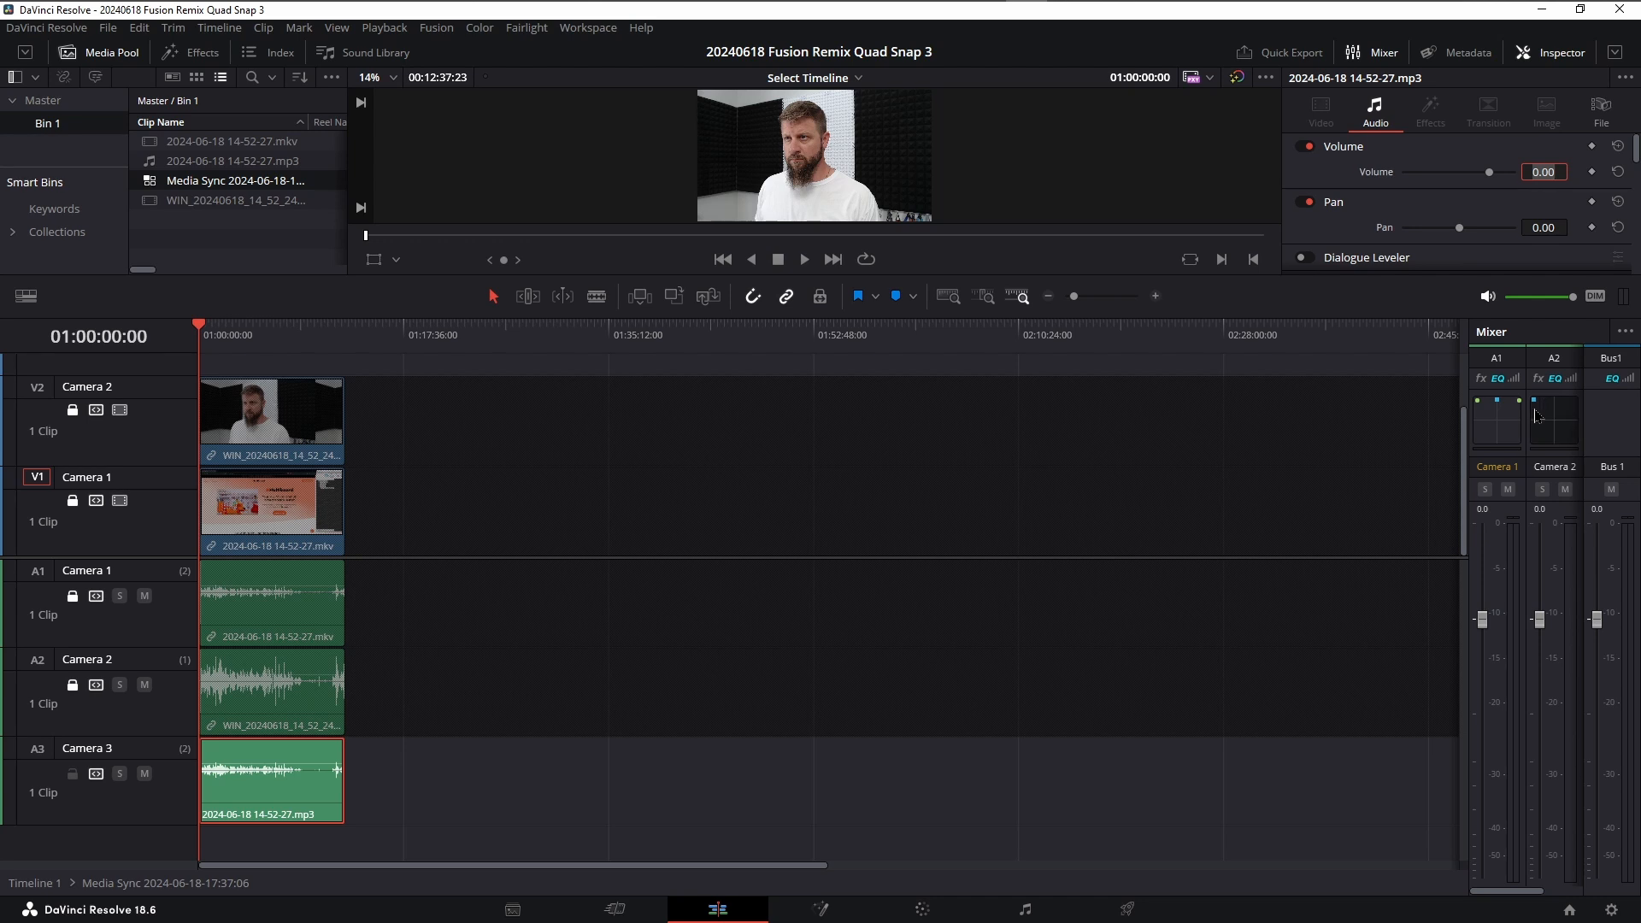
type("4")
left_click(557, 772)
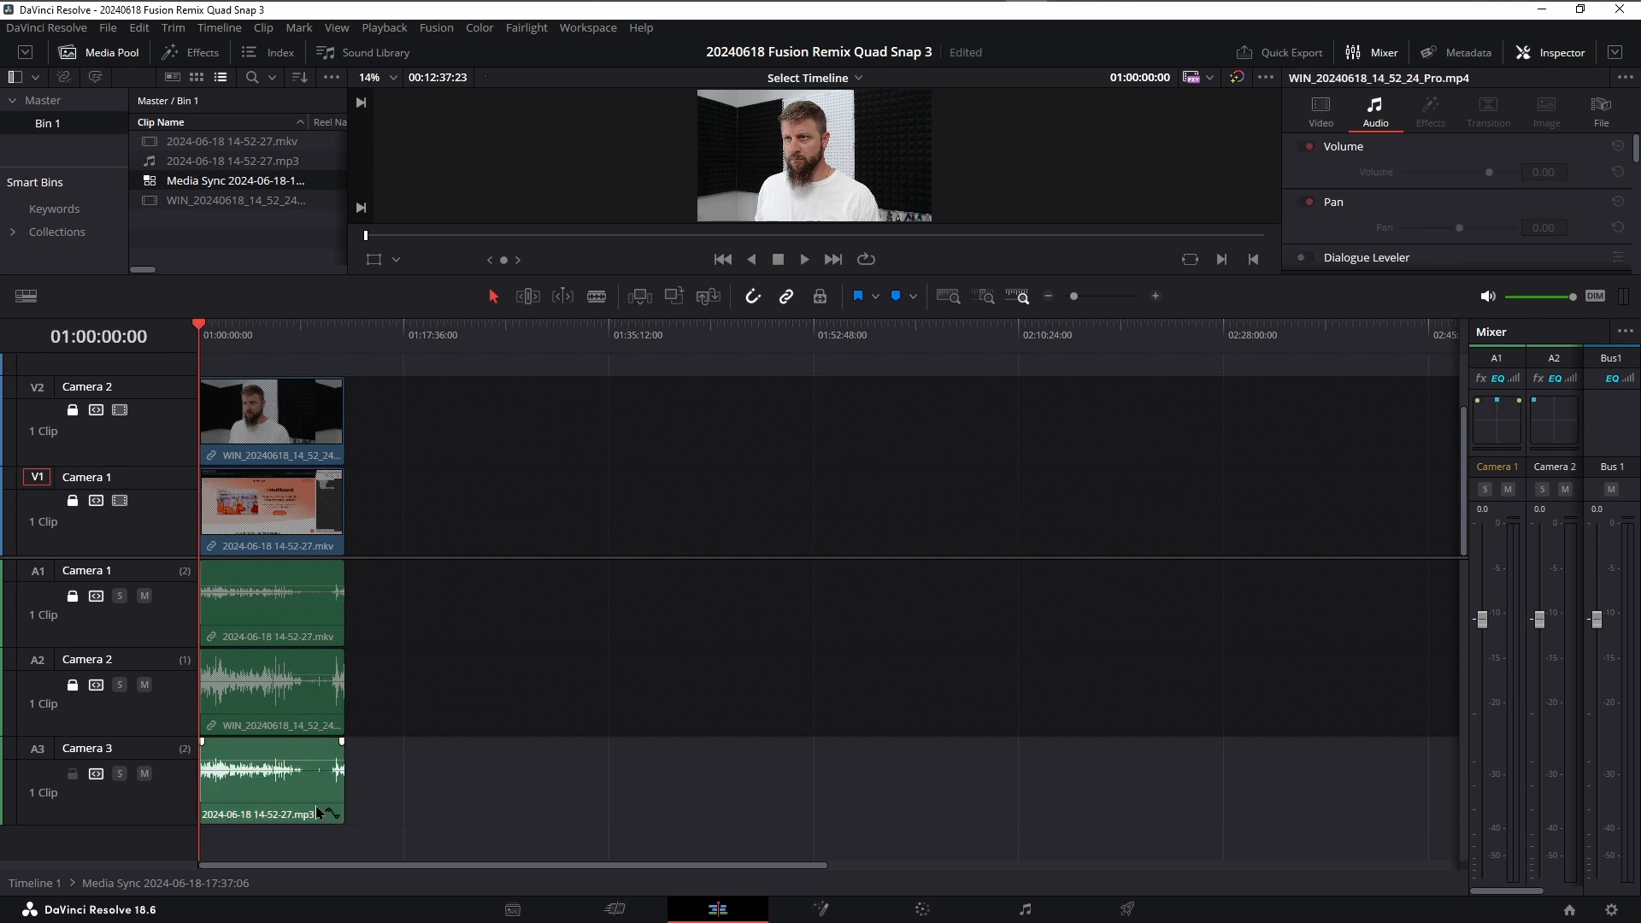
left_click(299, 753)
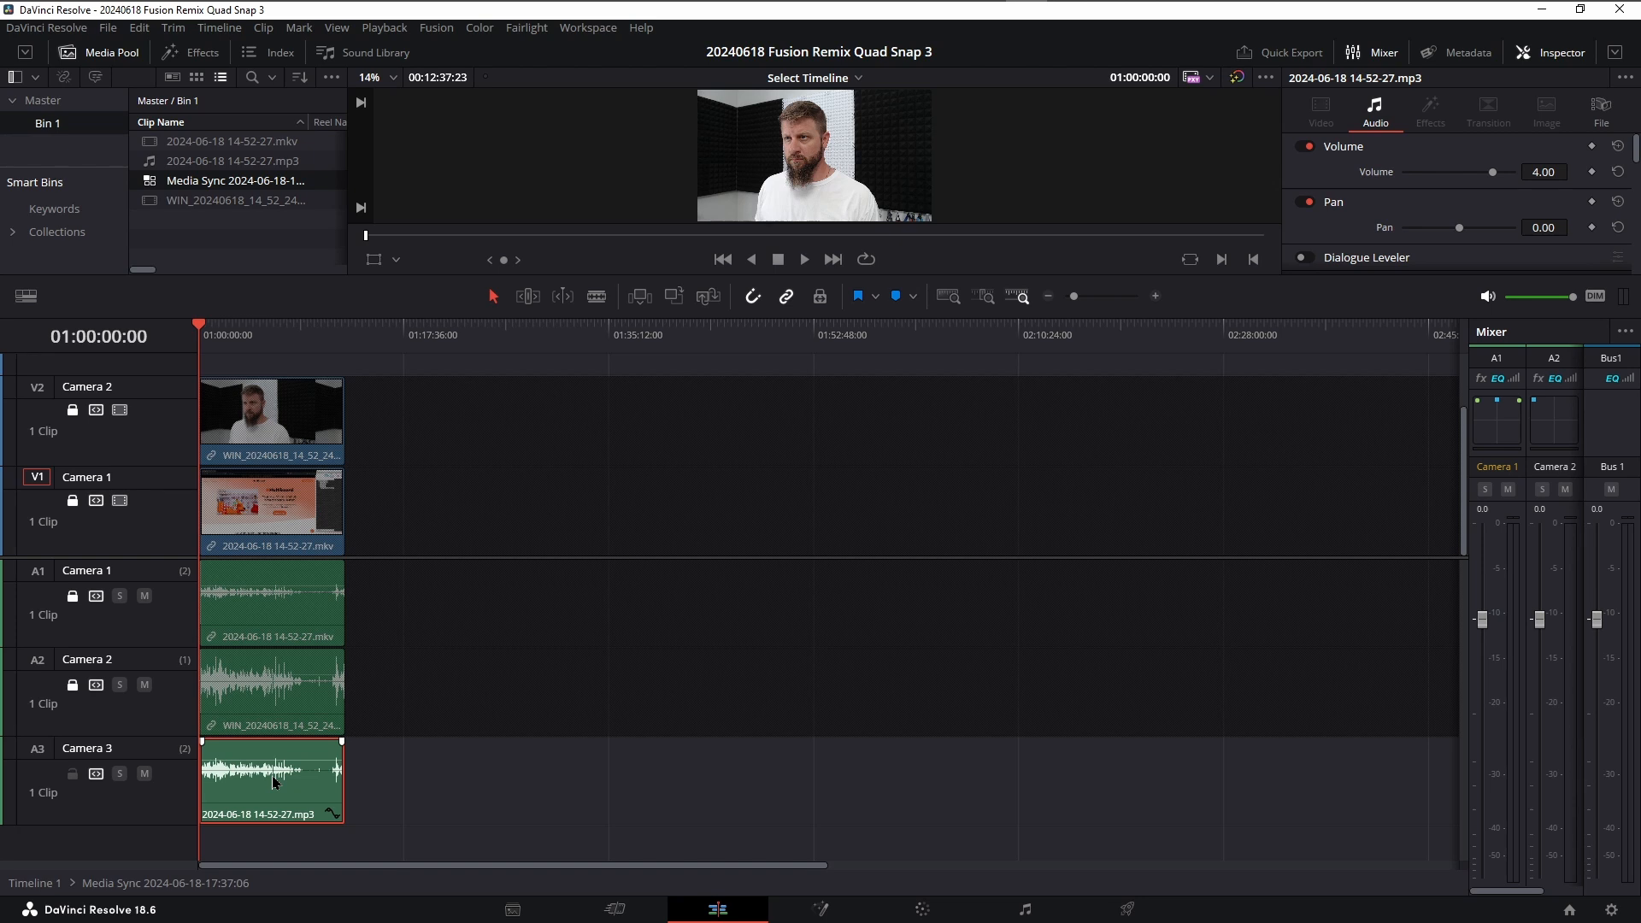
left_click(291, 427)
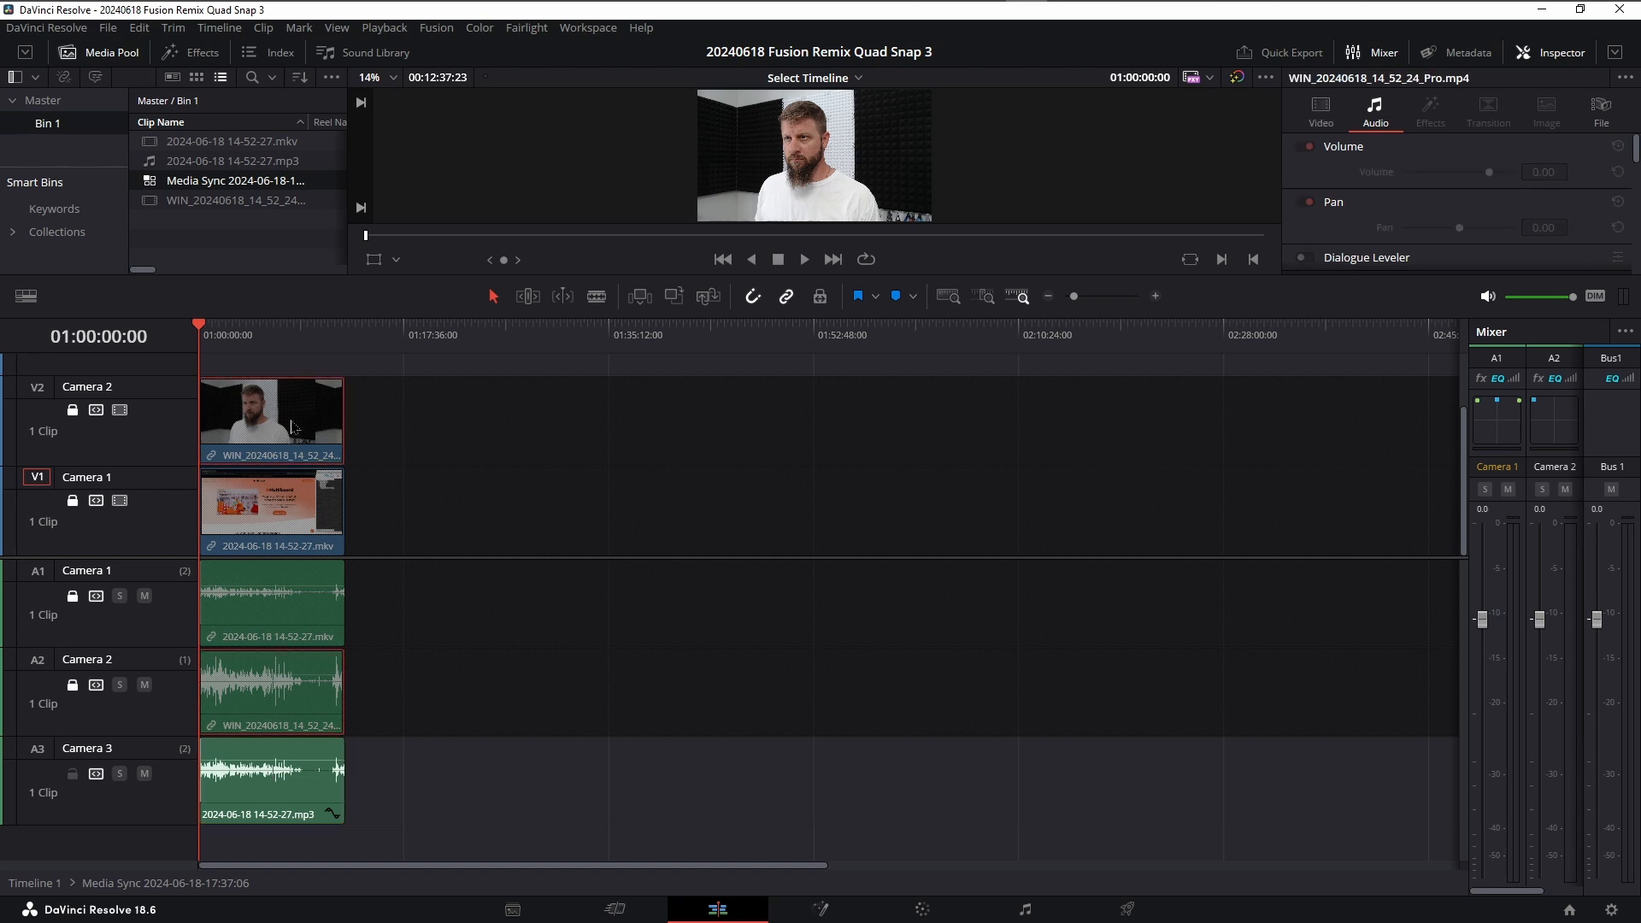
left_click(279, 516)
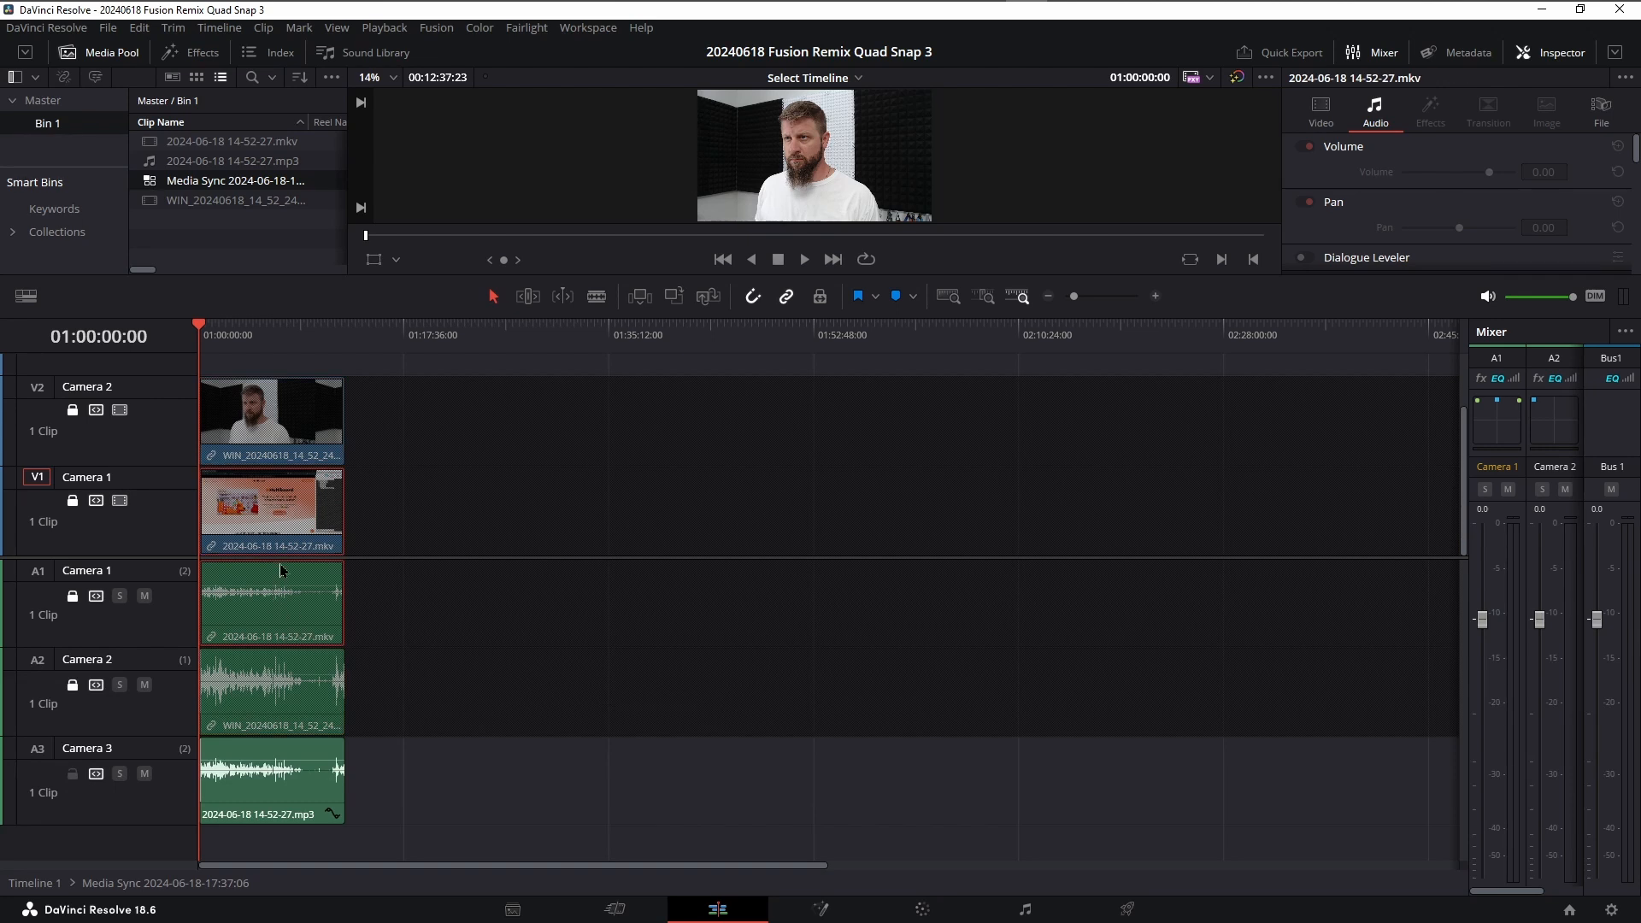
Paste a copy of the Camera 3 mp3 clip on the same track at 01:29:38:26.
left_click(256, 799)
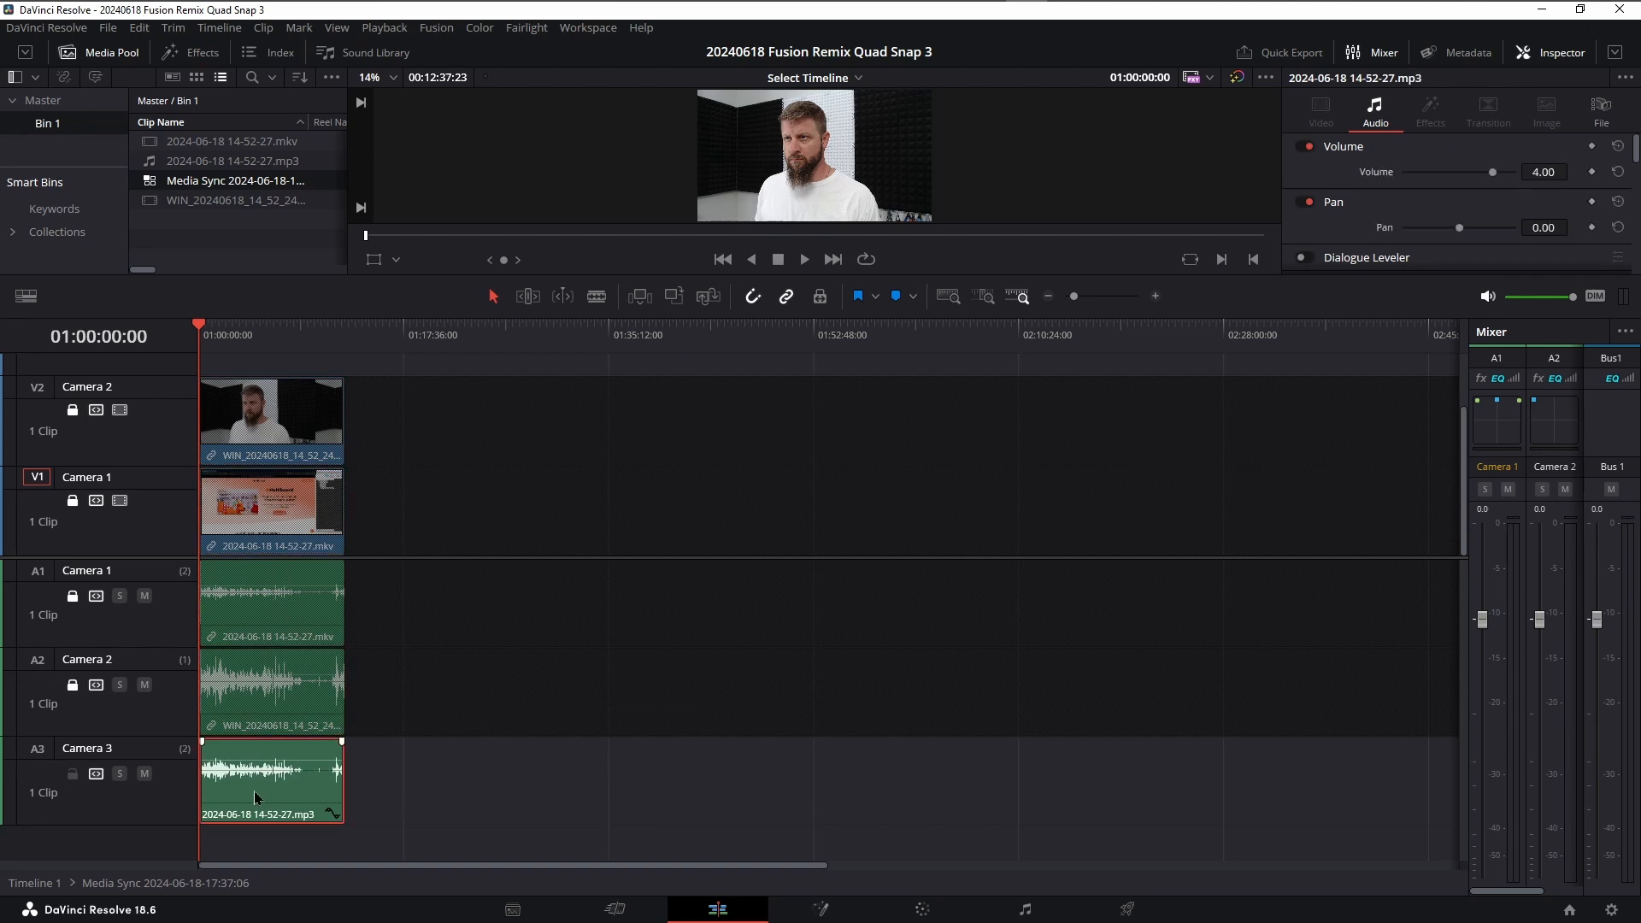
left_click(544, 355)
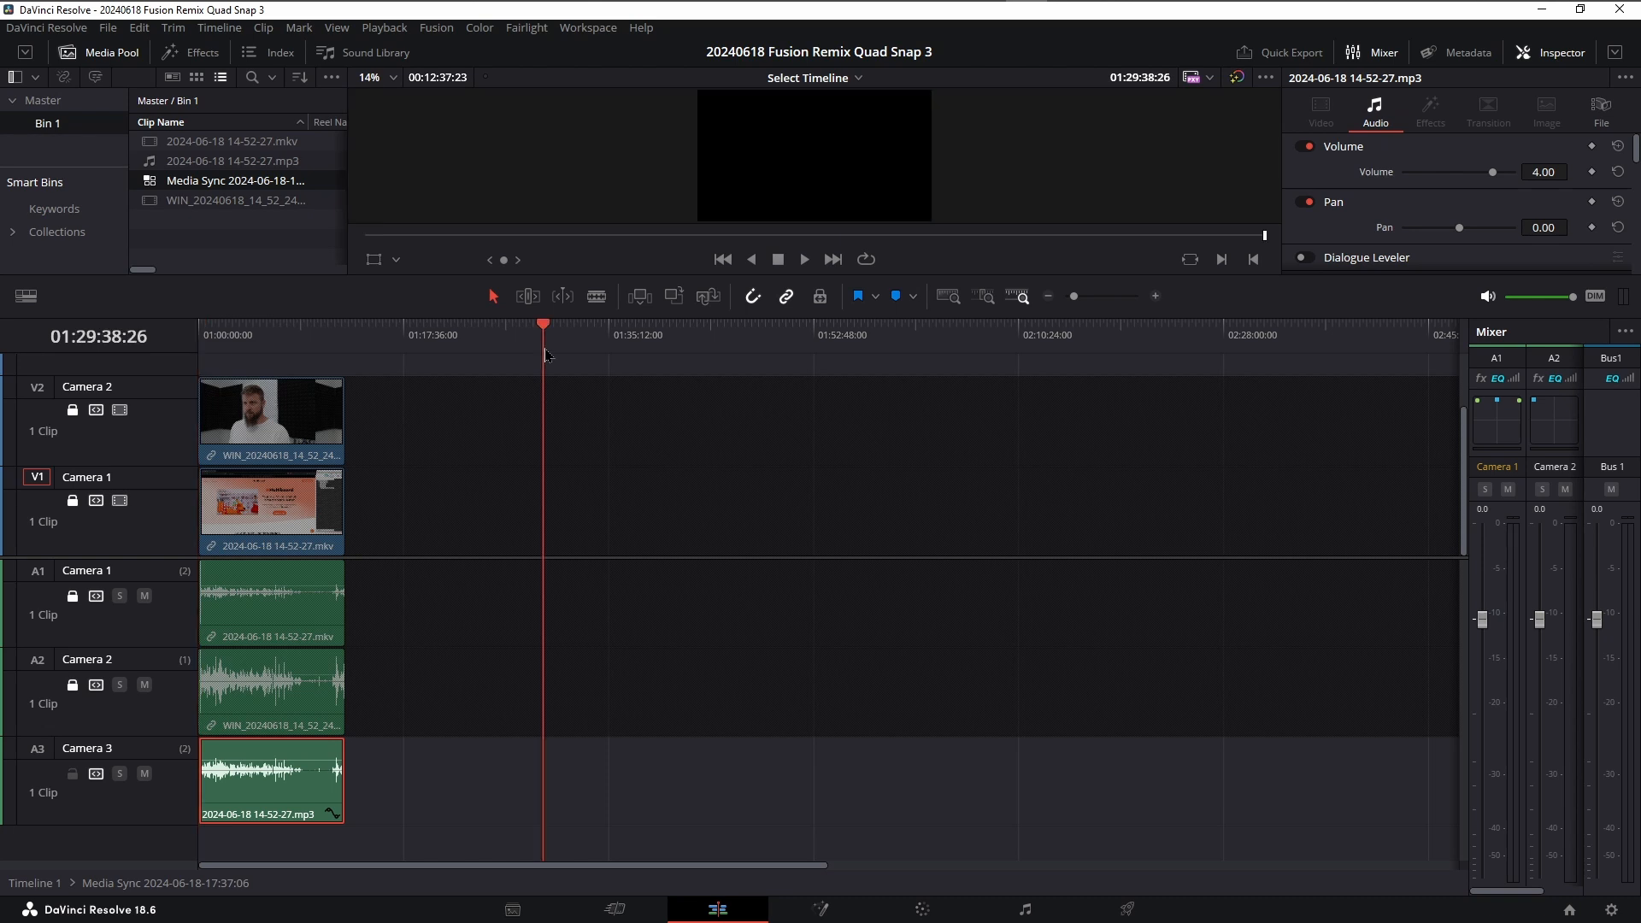
key("ctrl+v")
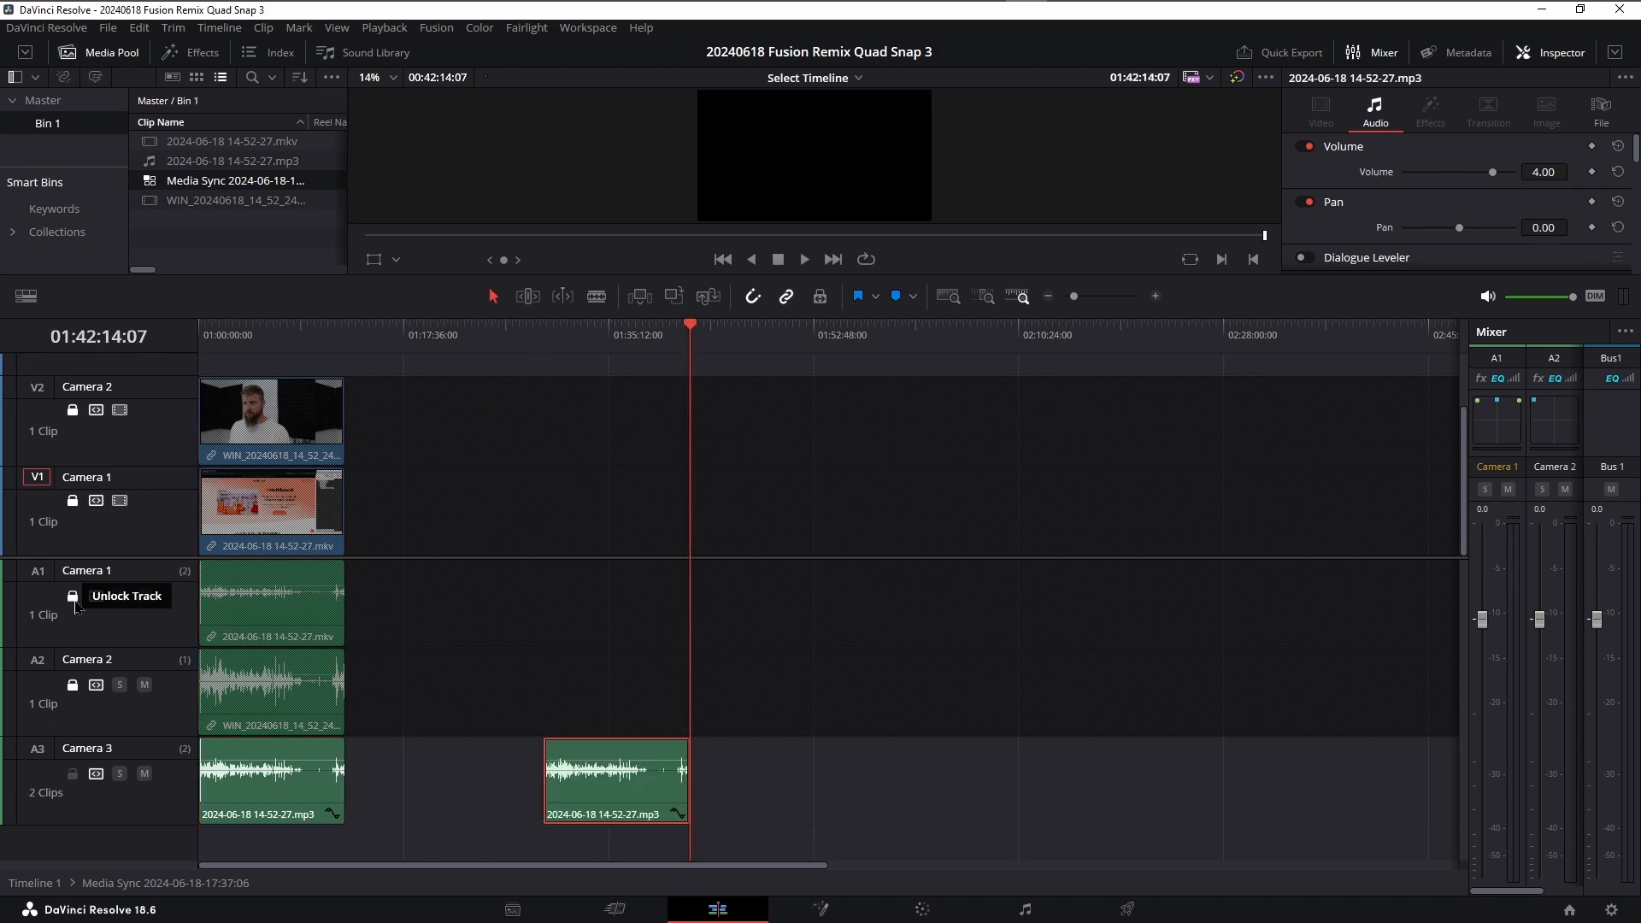
Unlock the Camera 1 and Camera 2 tracks and unlink the video from the audio in both cameras' clips.
left_click(73, 596)
left_click(72, 684)
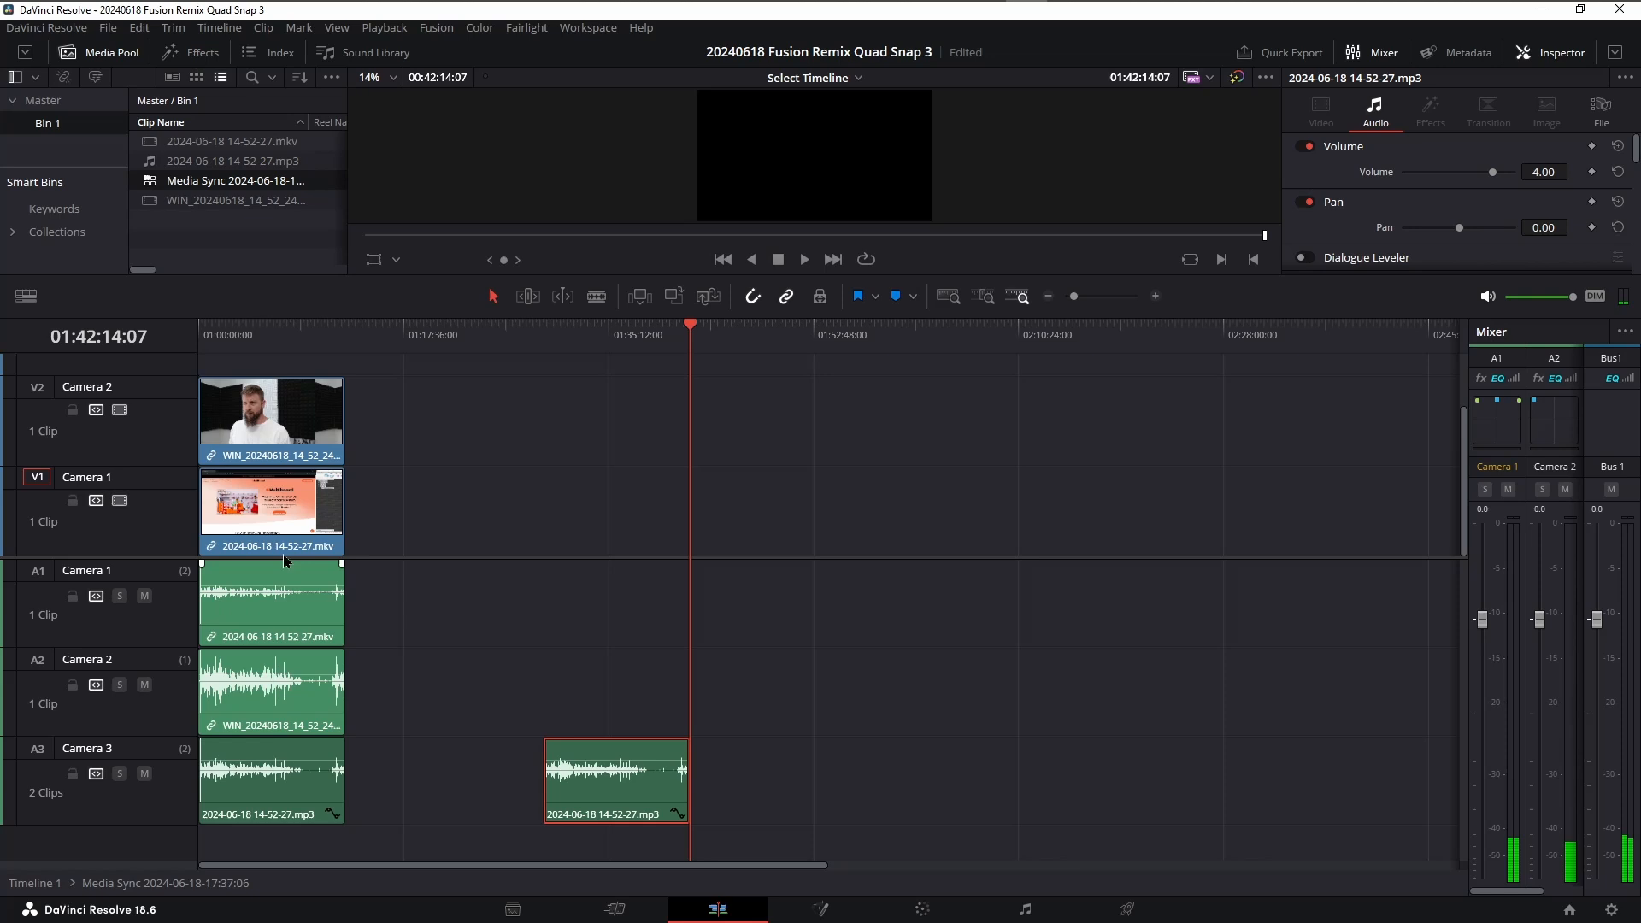
left_click(305, 439)
right_click(305, 439)
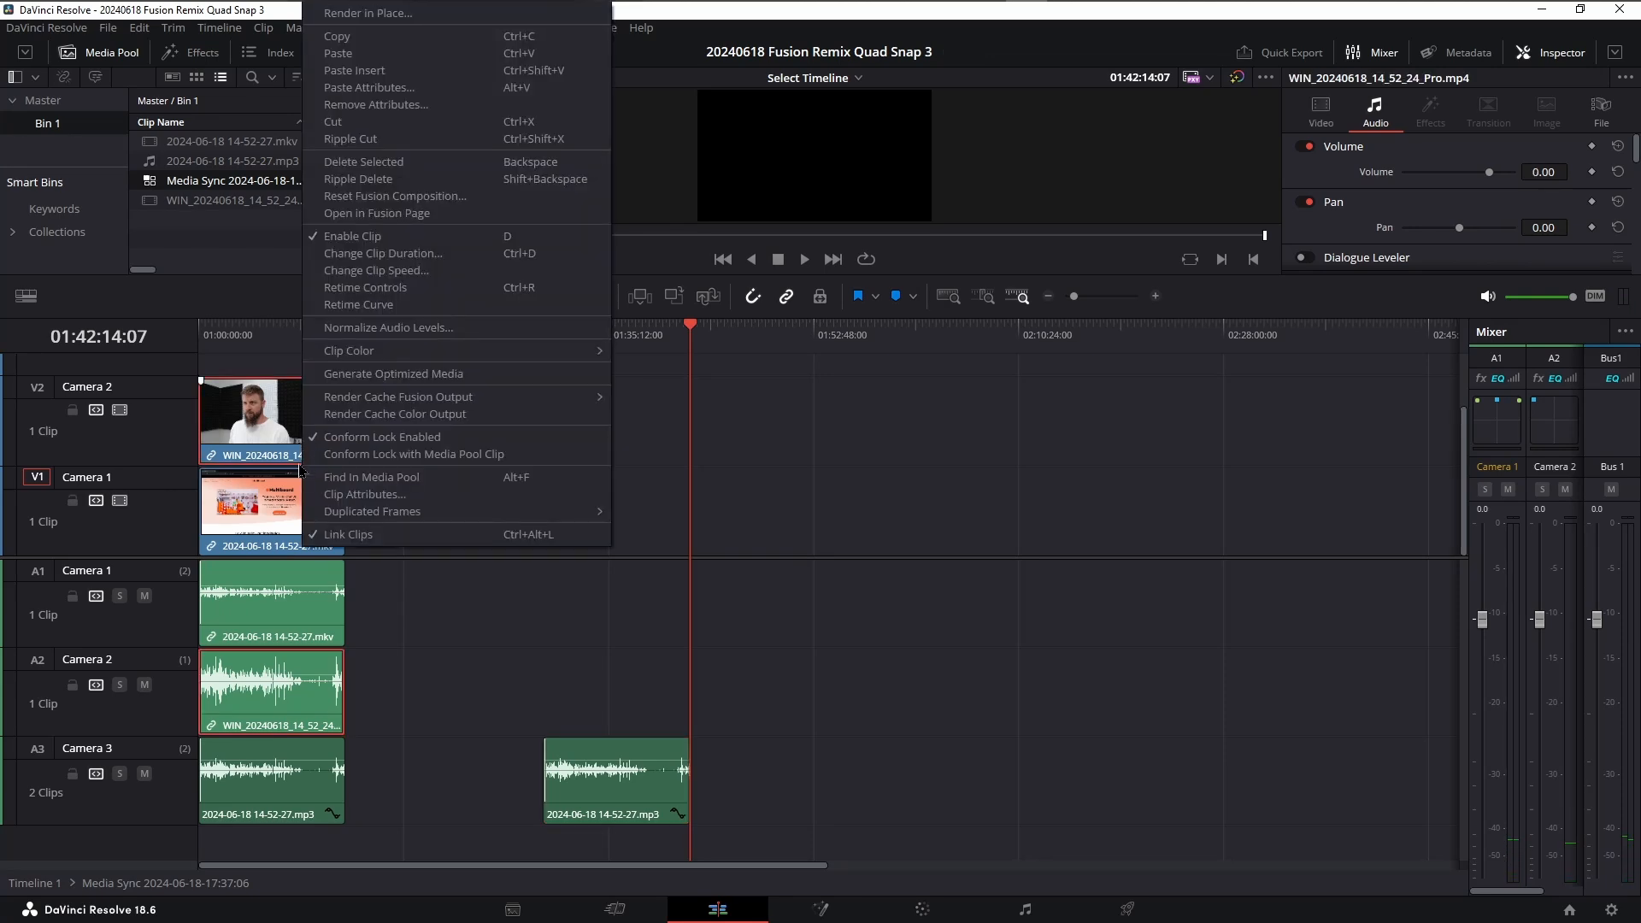
left_click(324, 537)
left_click(312, 598)
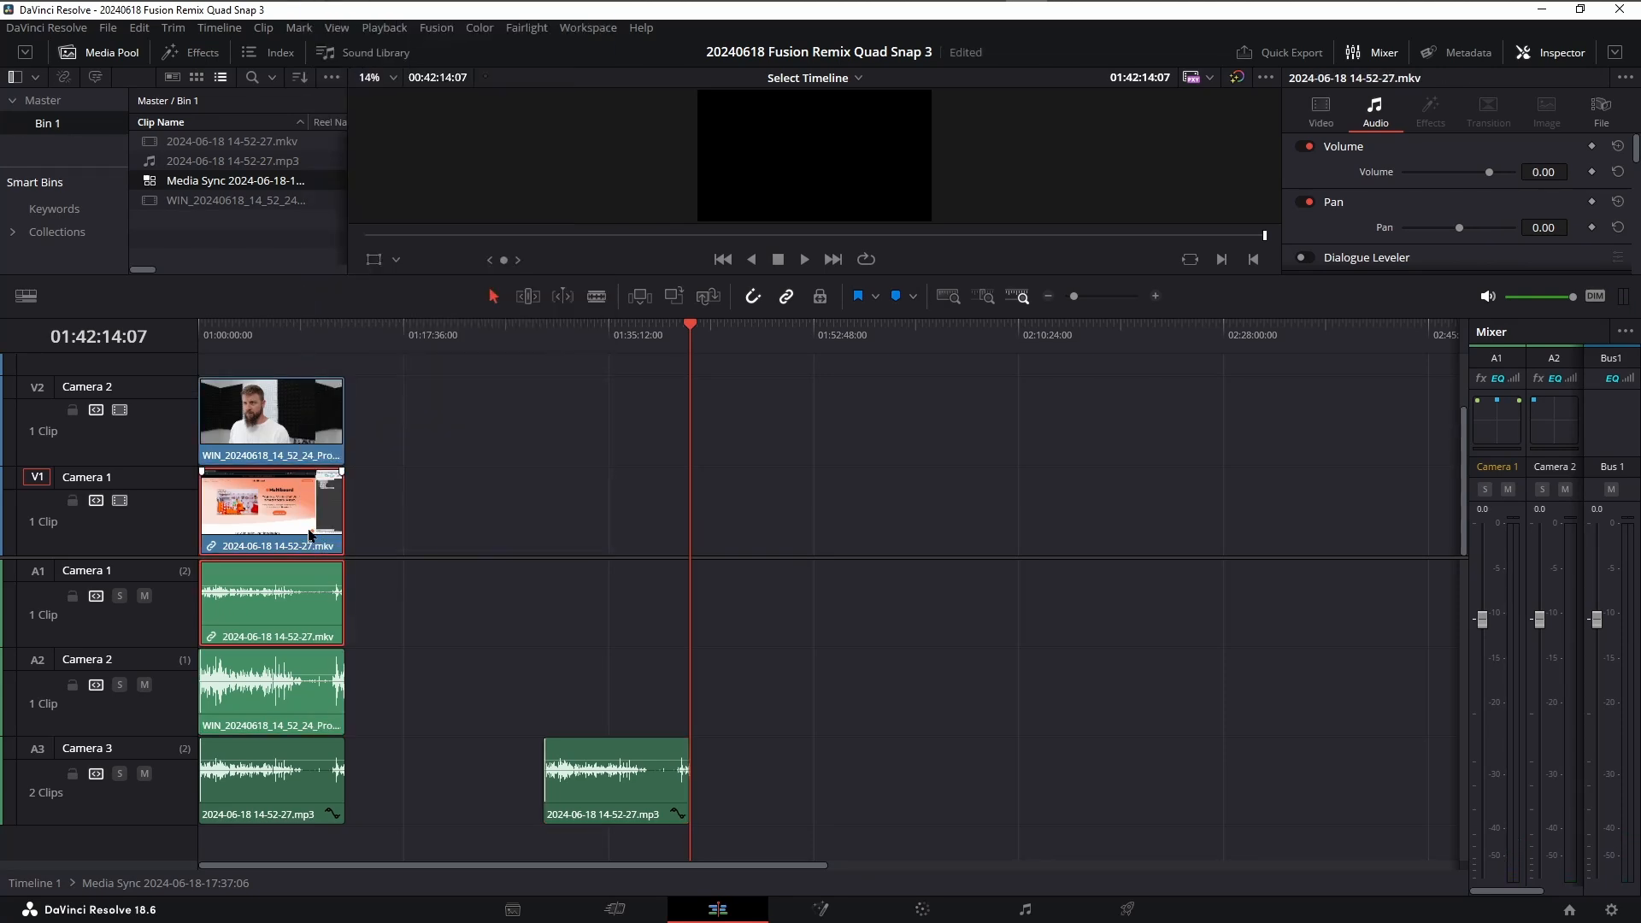
right_click(312, 599)
left_click(335, 559)
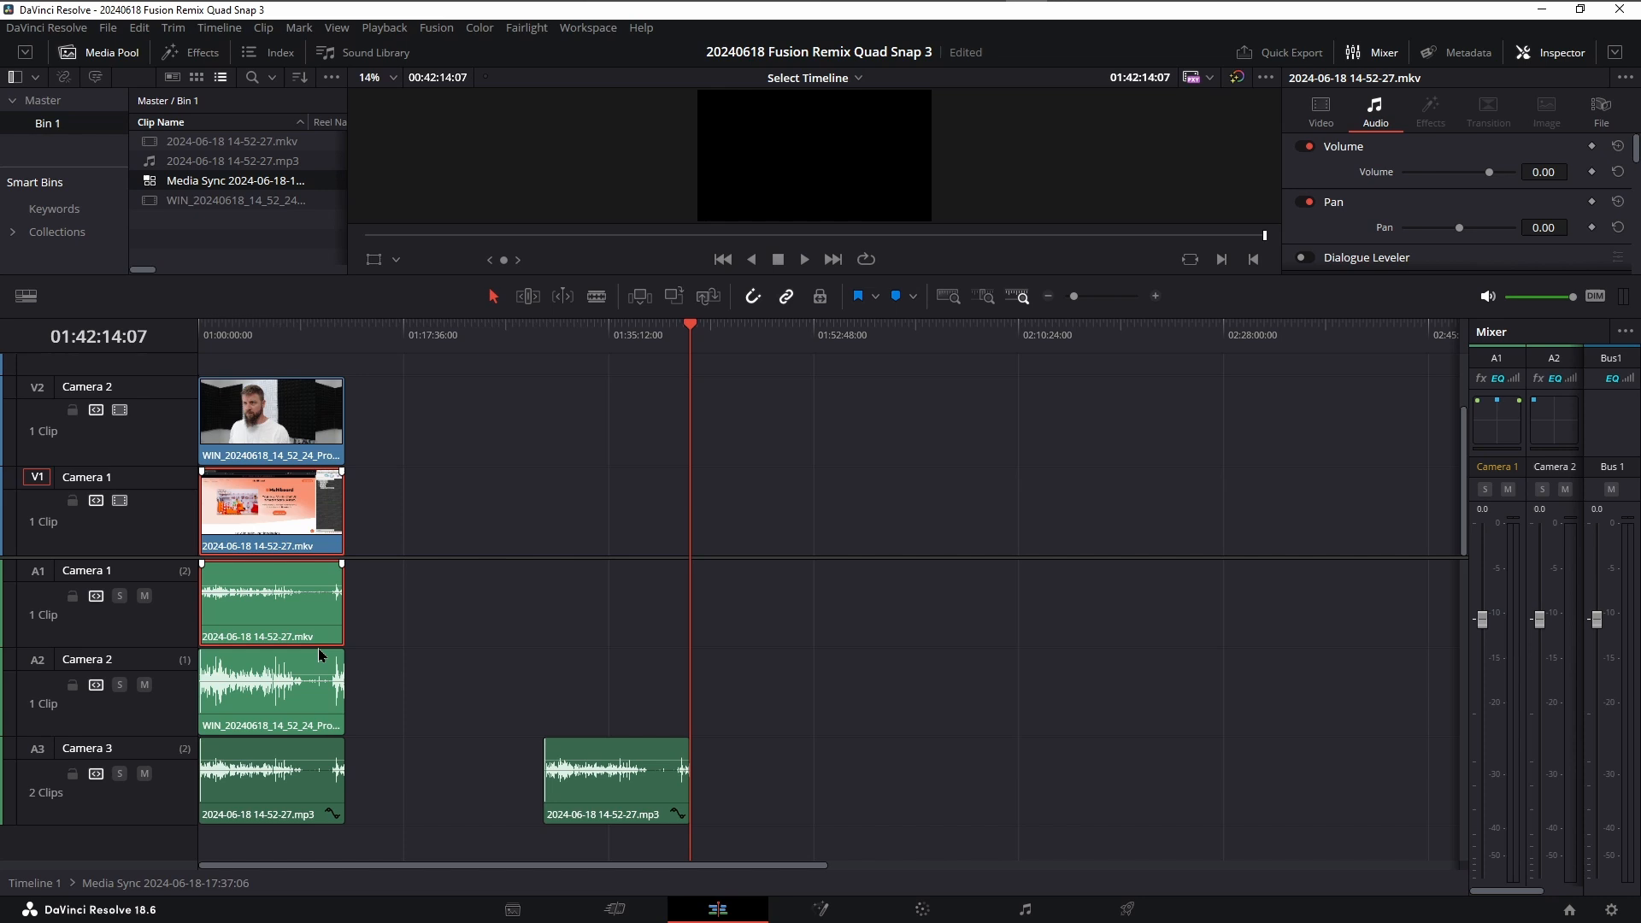
Move the Camera 1 and Camera 2 audio clips along their own tracks to start at about 01:18:52, clear of the video.
left_click(422, 598)
left_click(289, 608)
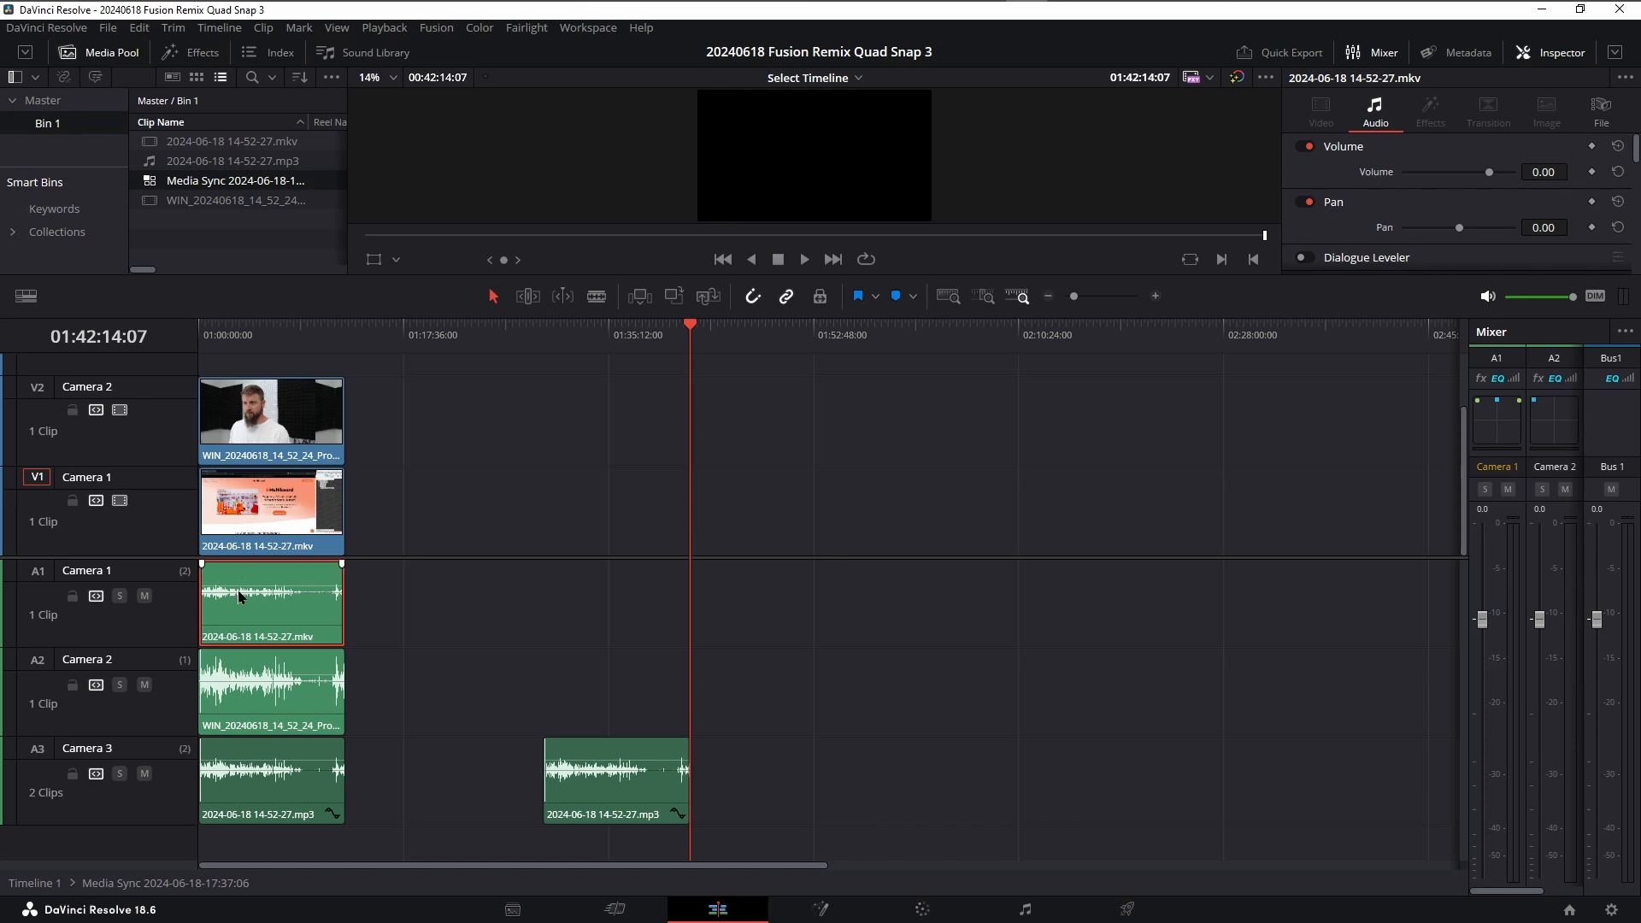
left_click_drag(240, 586, 459, 586)
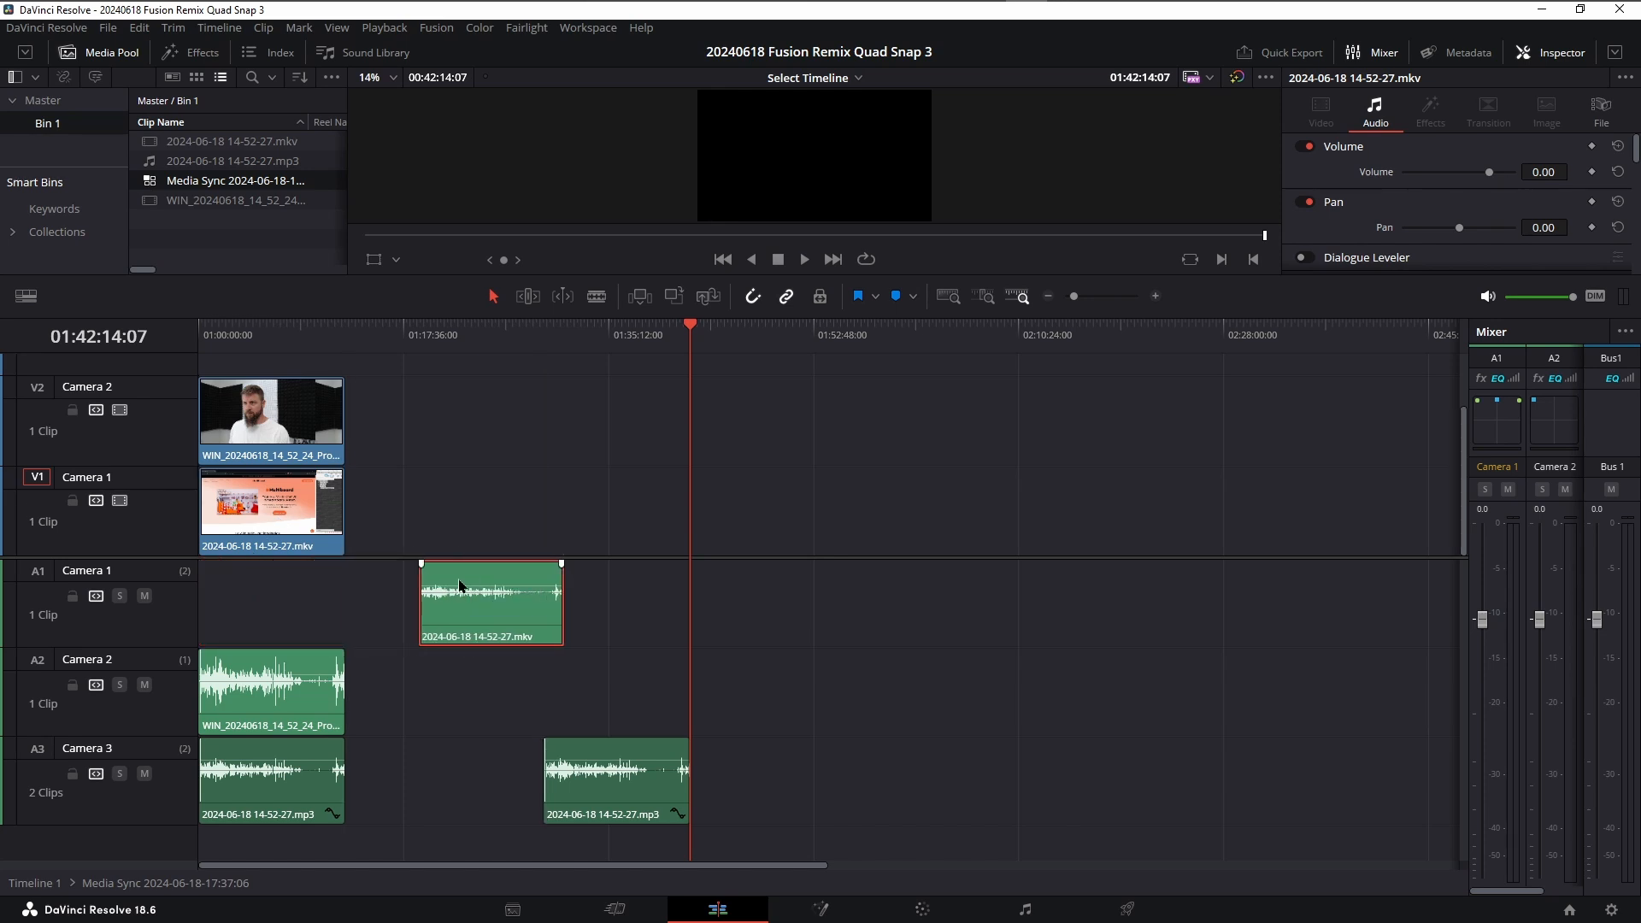
left_click_drag(255, 673, 471, 667)
Set the volume of the moved Camera 1 and Camera 2 audio clips to -100.00.
left_click(466, 622)
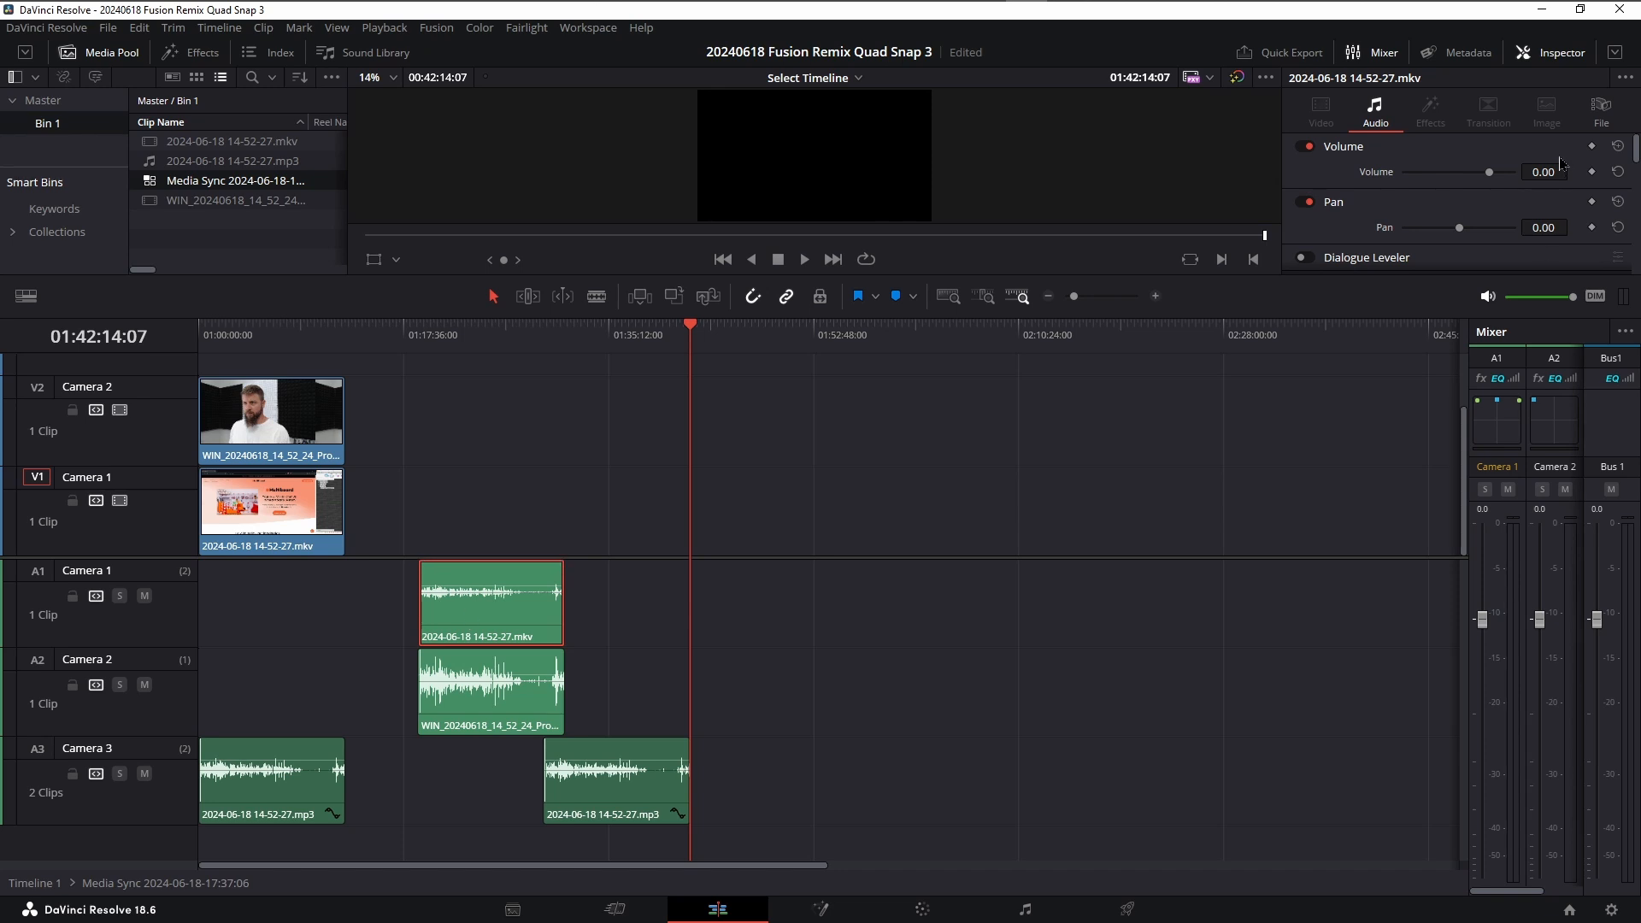
left_click_drag(1488, 172, 1403, 172)
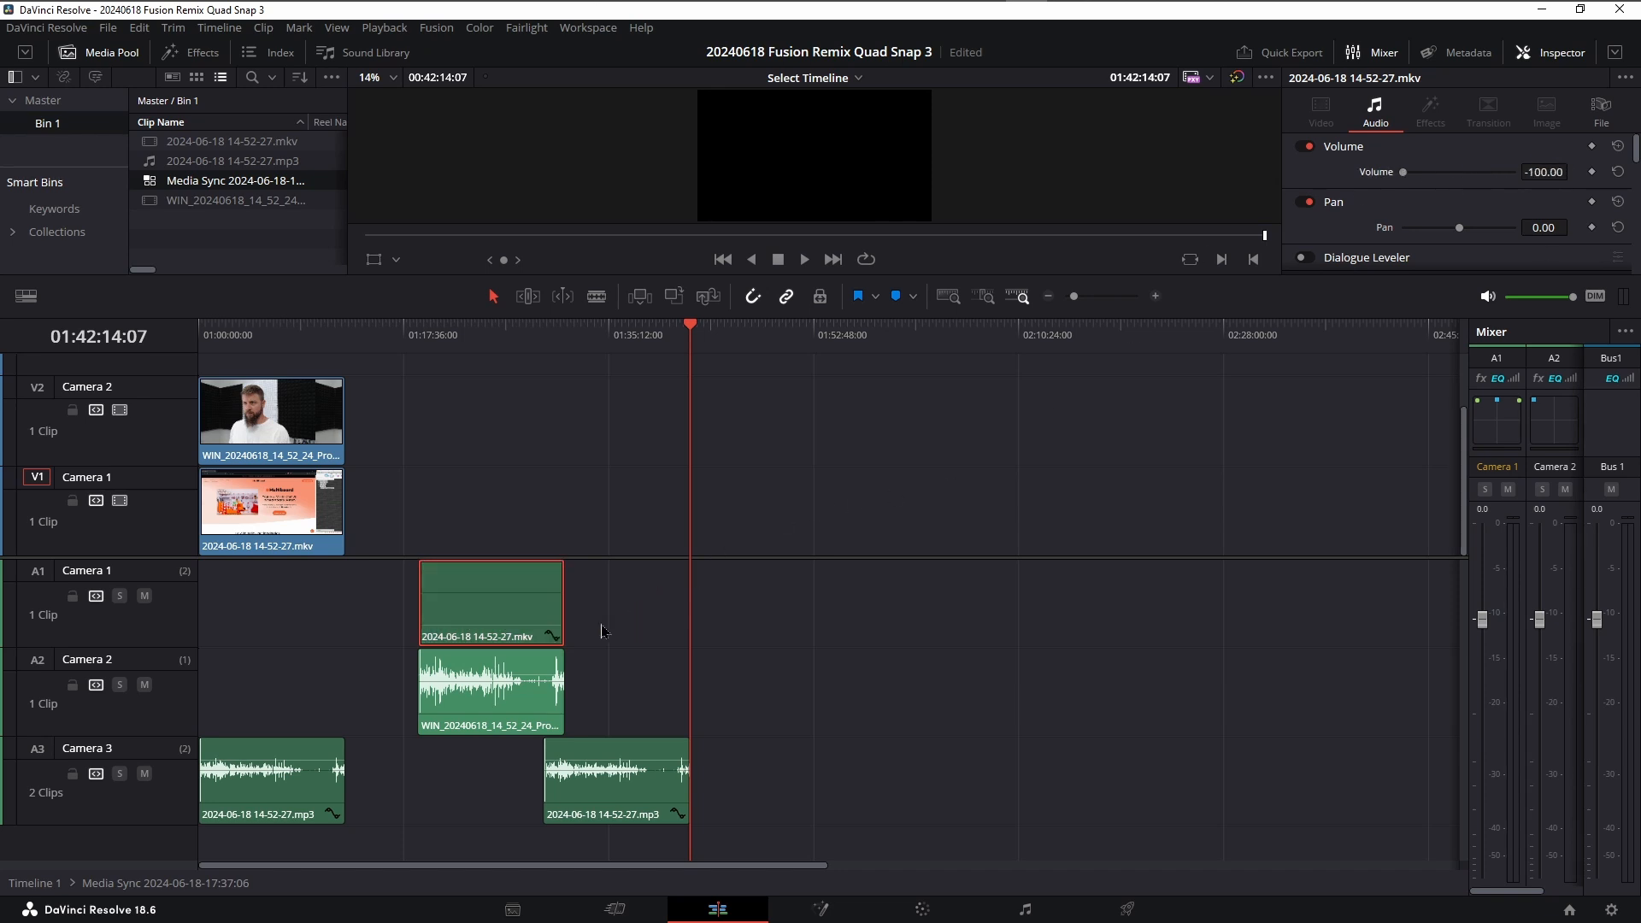
left_click(518, 686)
left_click_drag(1489, 172, 1403, 172)
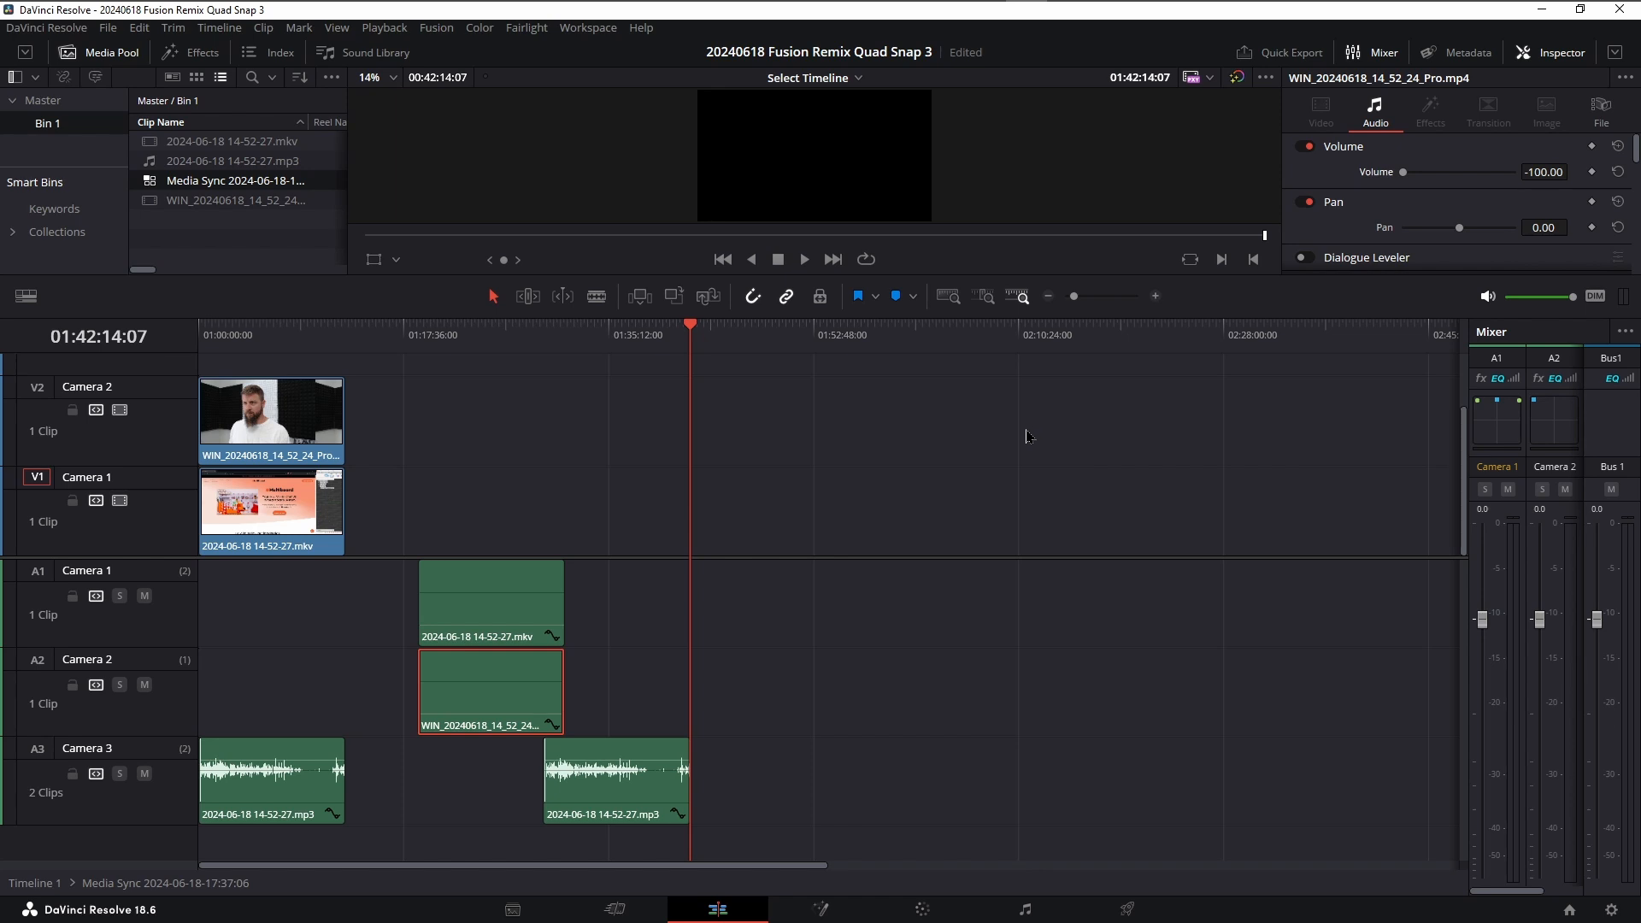
Move the mp3 copy from the Camera 3 track onto the Camera 1 audio track, starting at about 01:02:07.
left_click(412, 340)
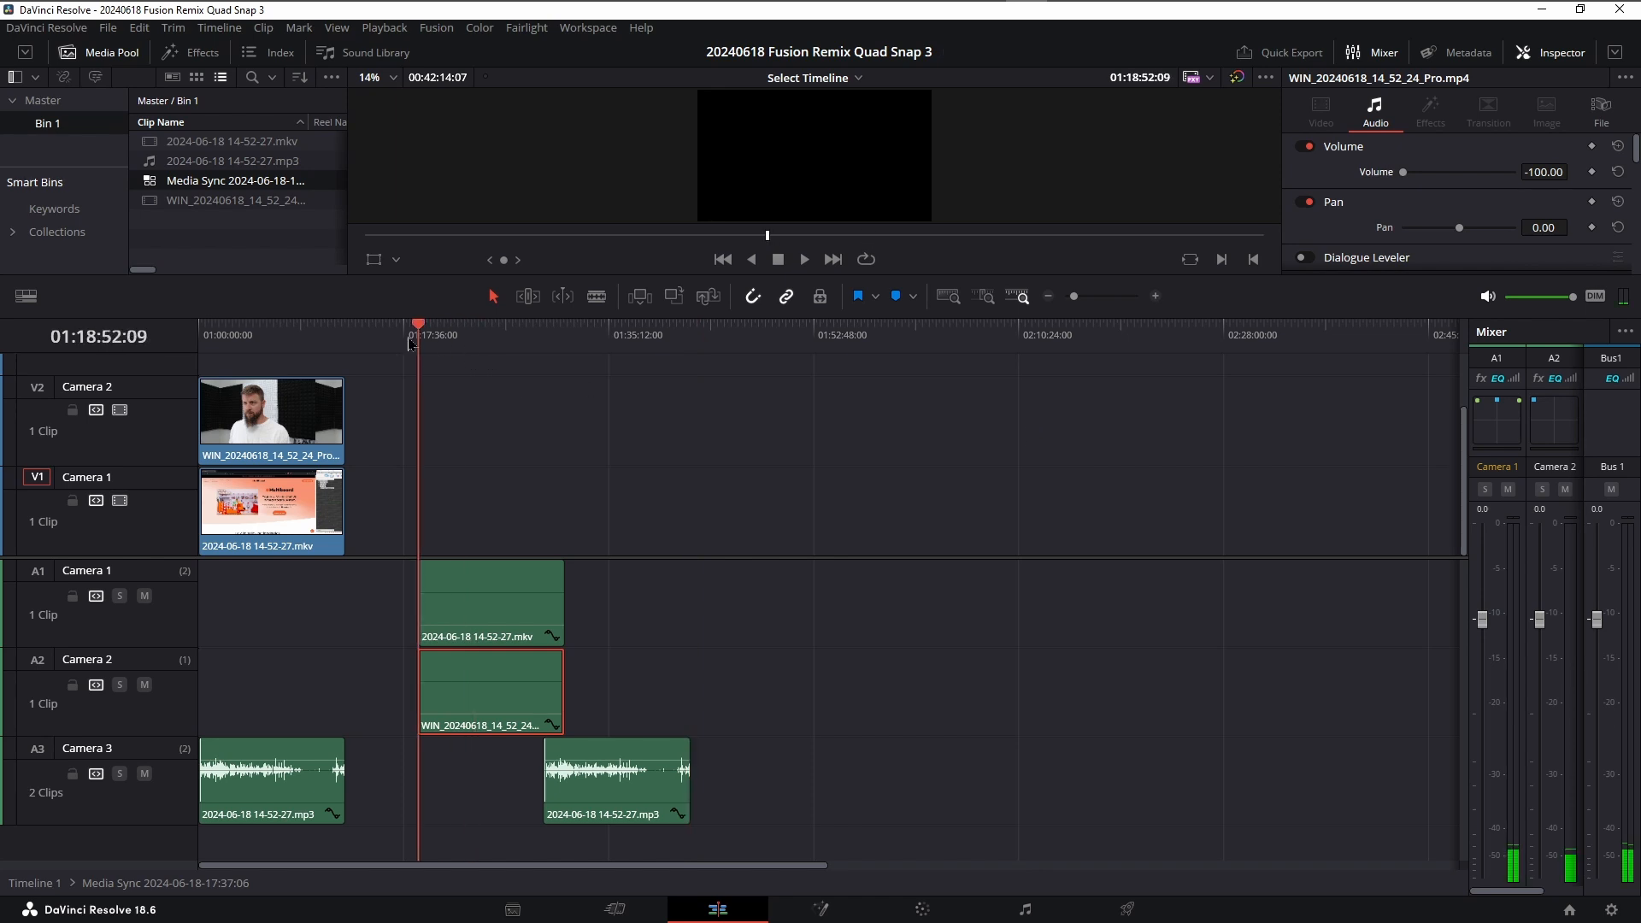
left_click_drag(411, 342, 389, 355)
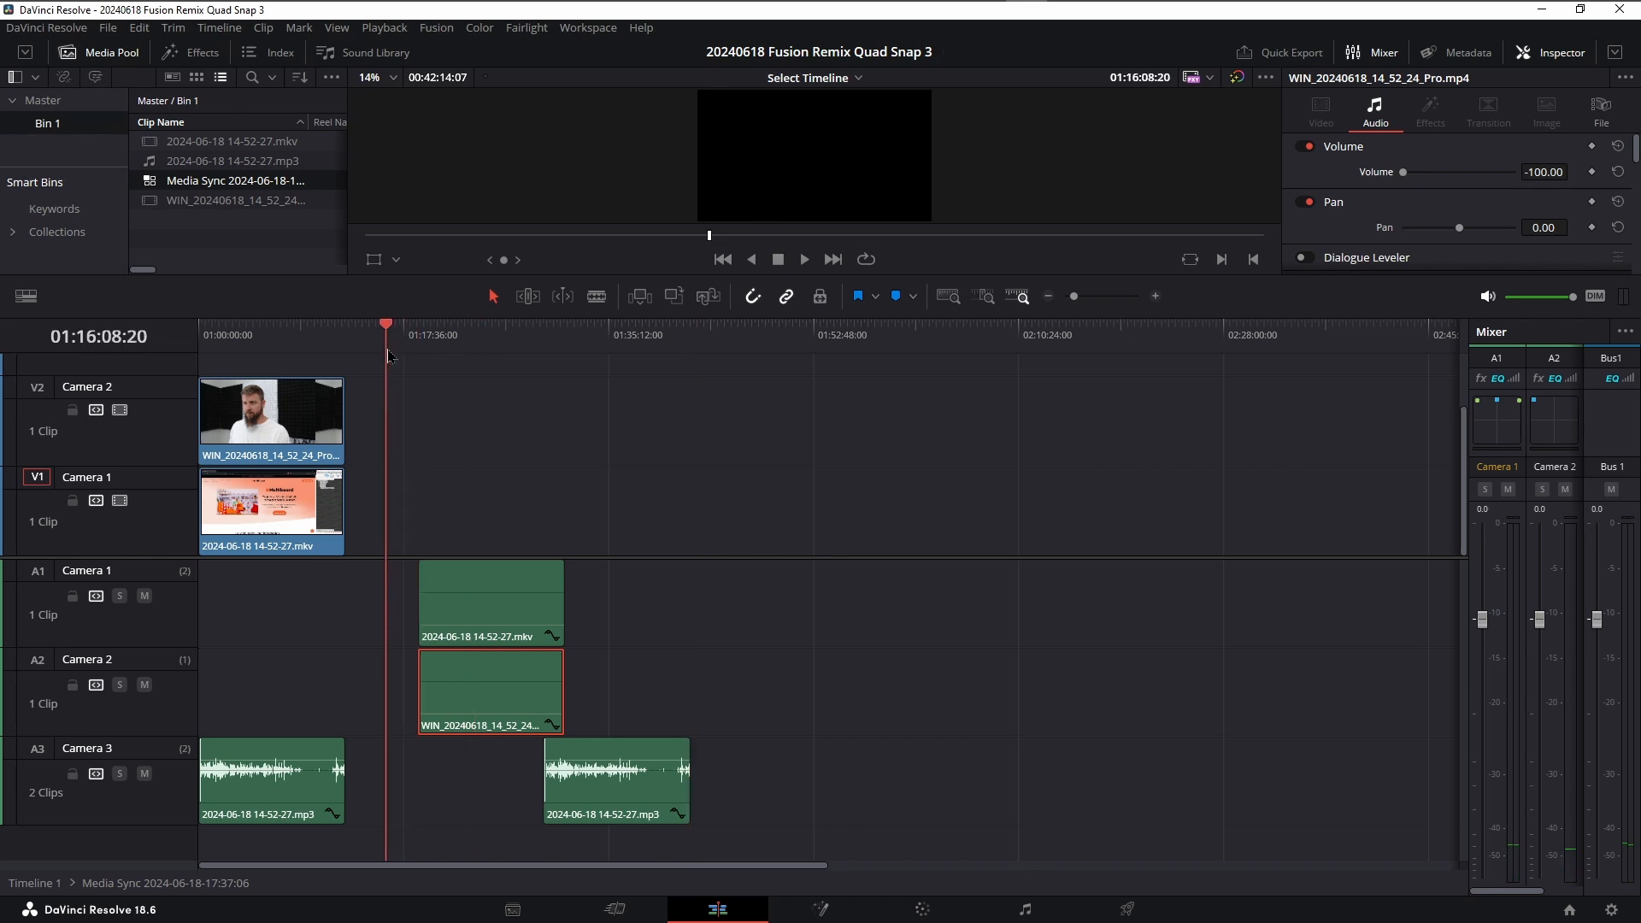
left_click_drag(599, 793, 284, 617)
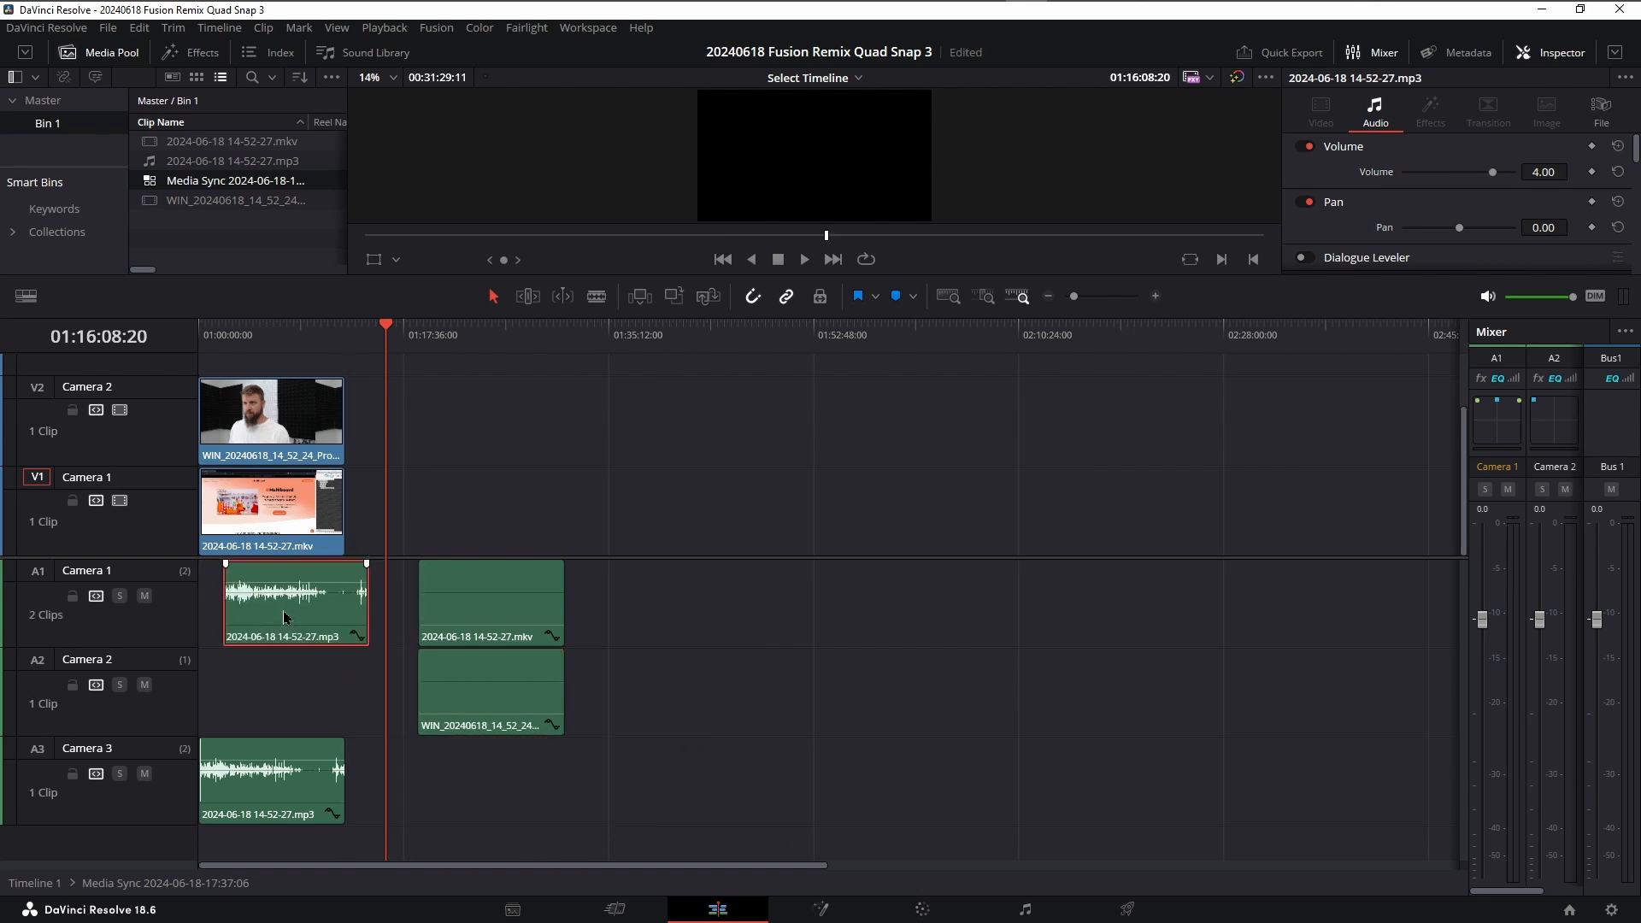
left_click(225, 340)
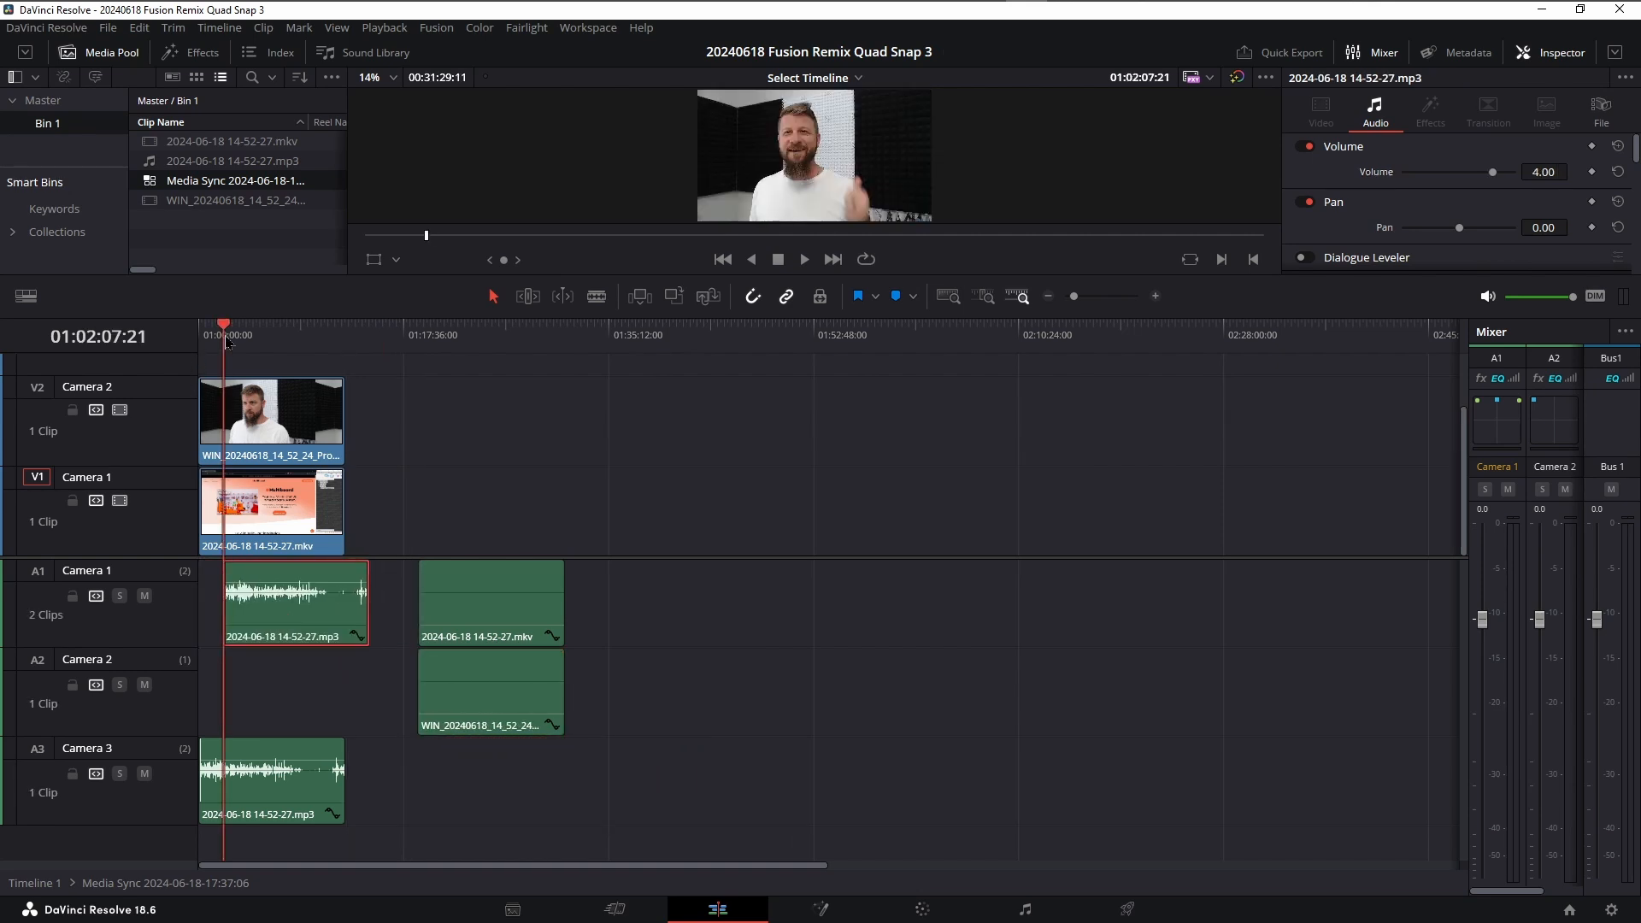
Move the Camera 1 mp3 clip earlier to about 01:00:02:12, close to the start of the Camera 3 mp3 clip.
key("Home")
scroll(371, 534, "up", 10)
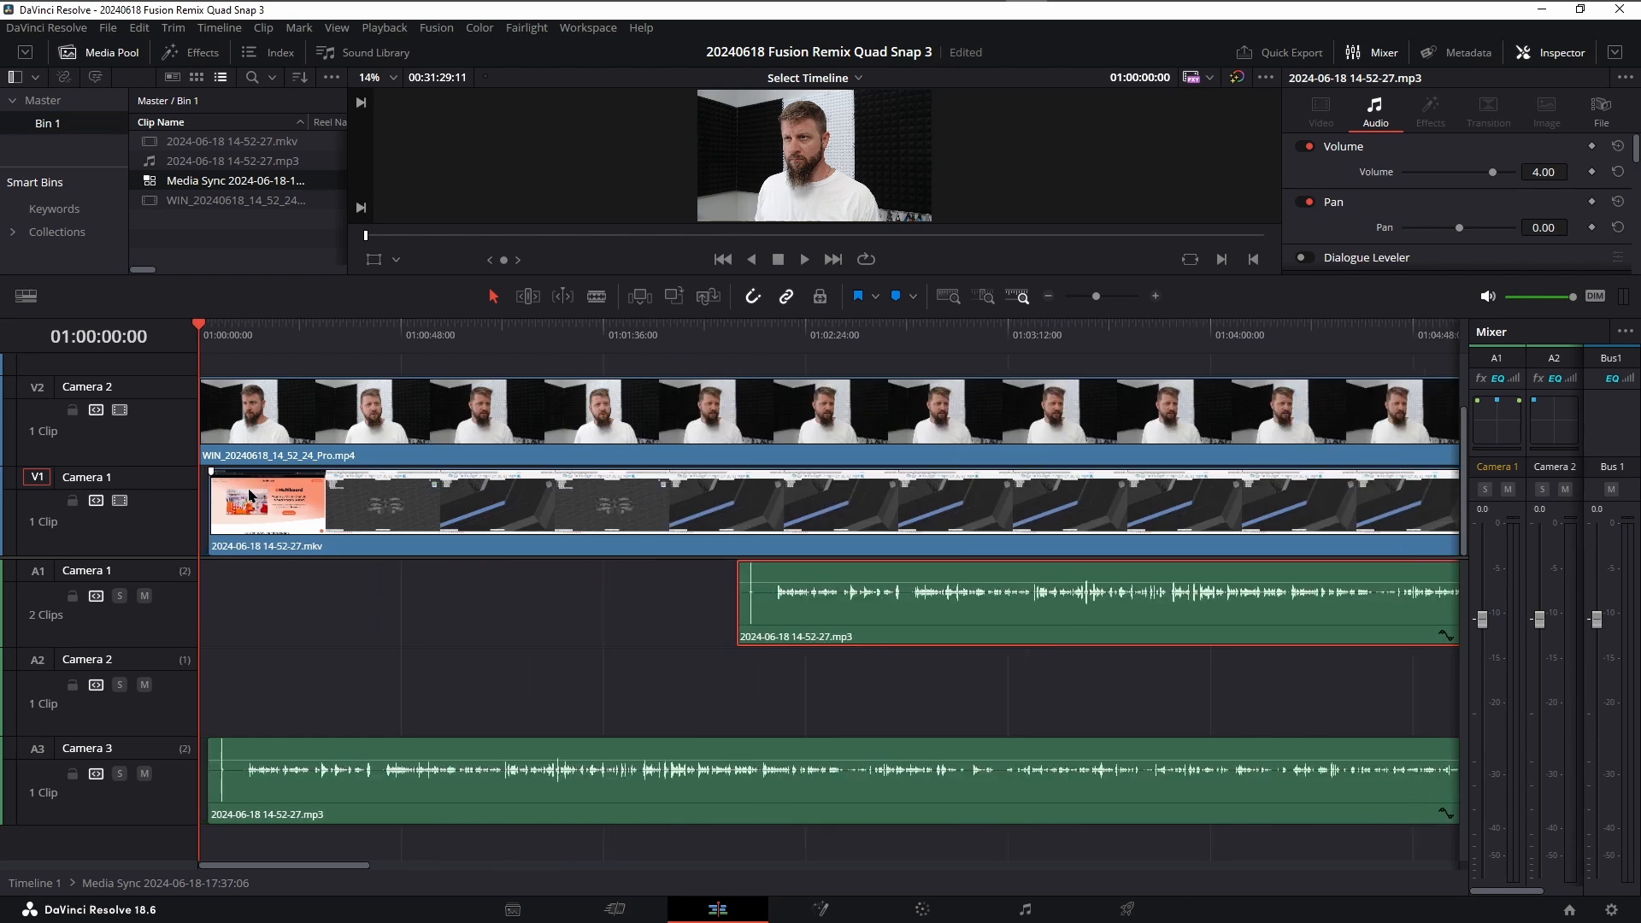
scroll(551, 554, "down", 1)
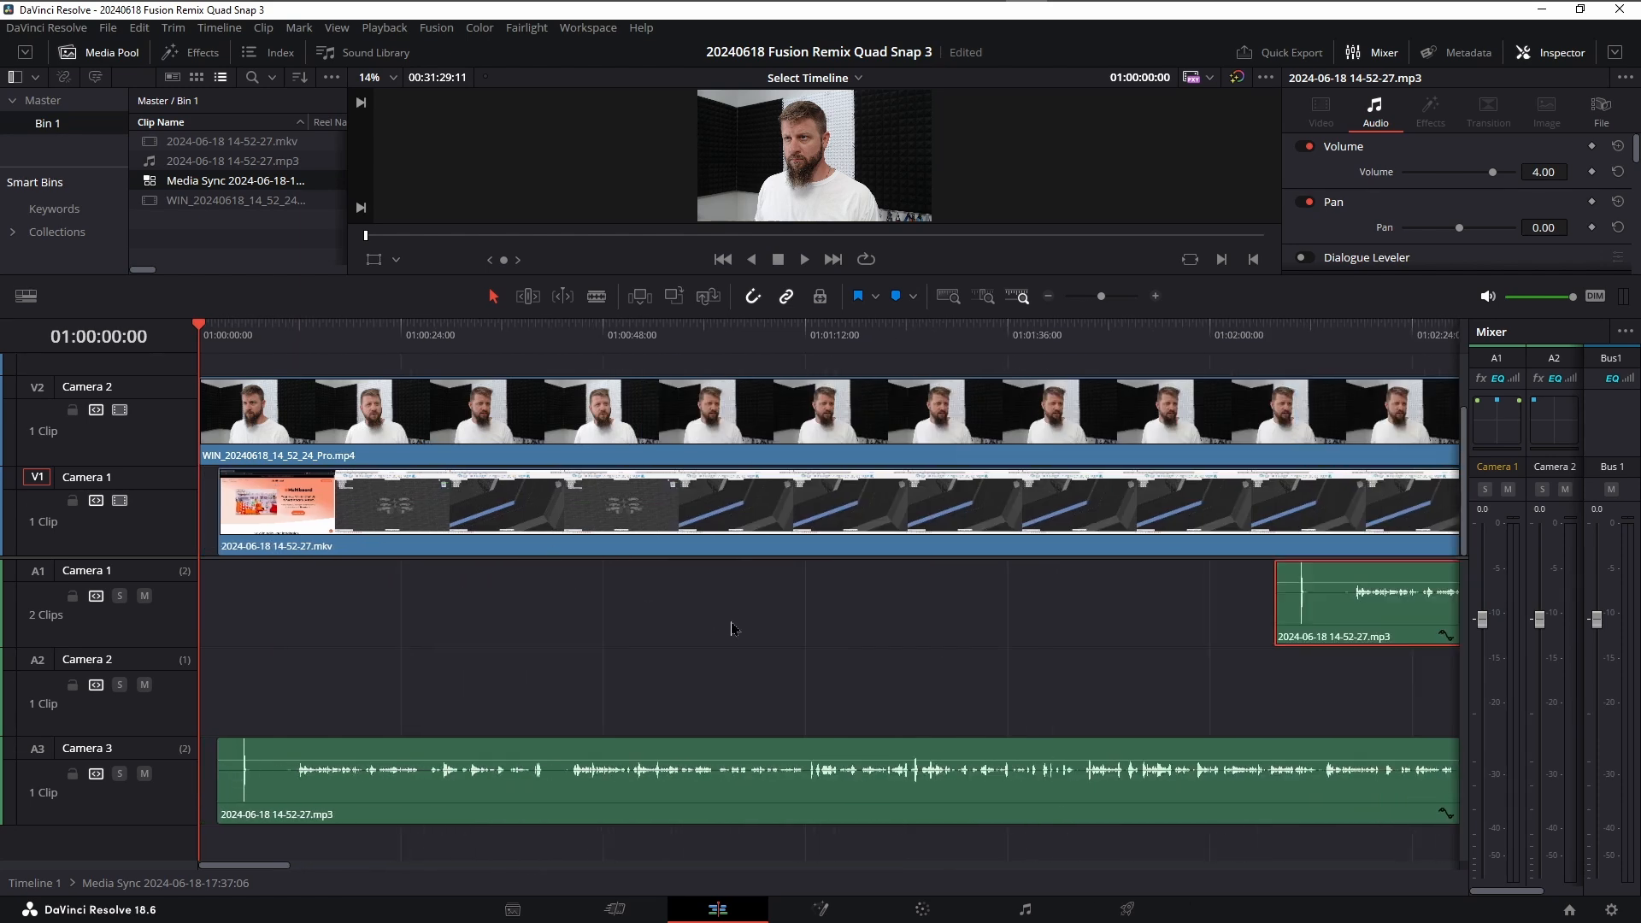
left_click_drag(1376, 590, 783, 590)
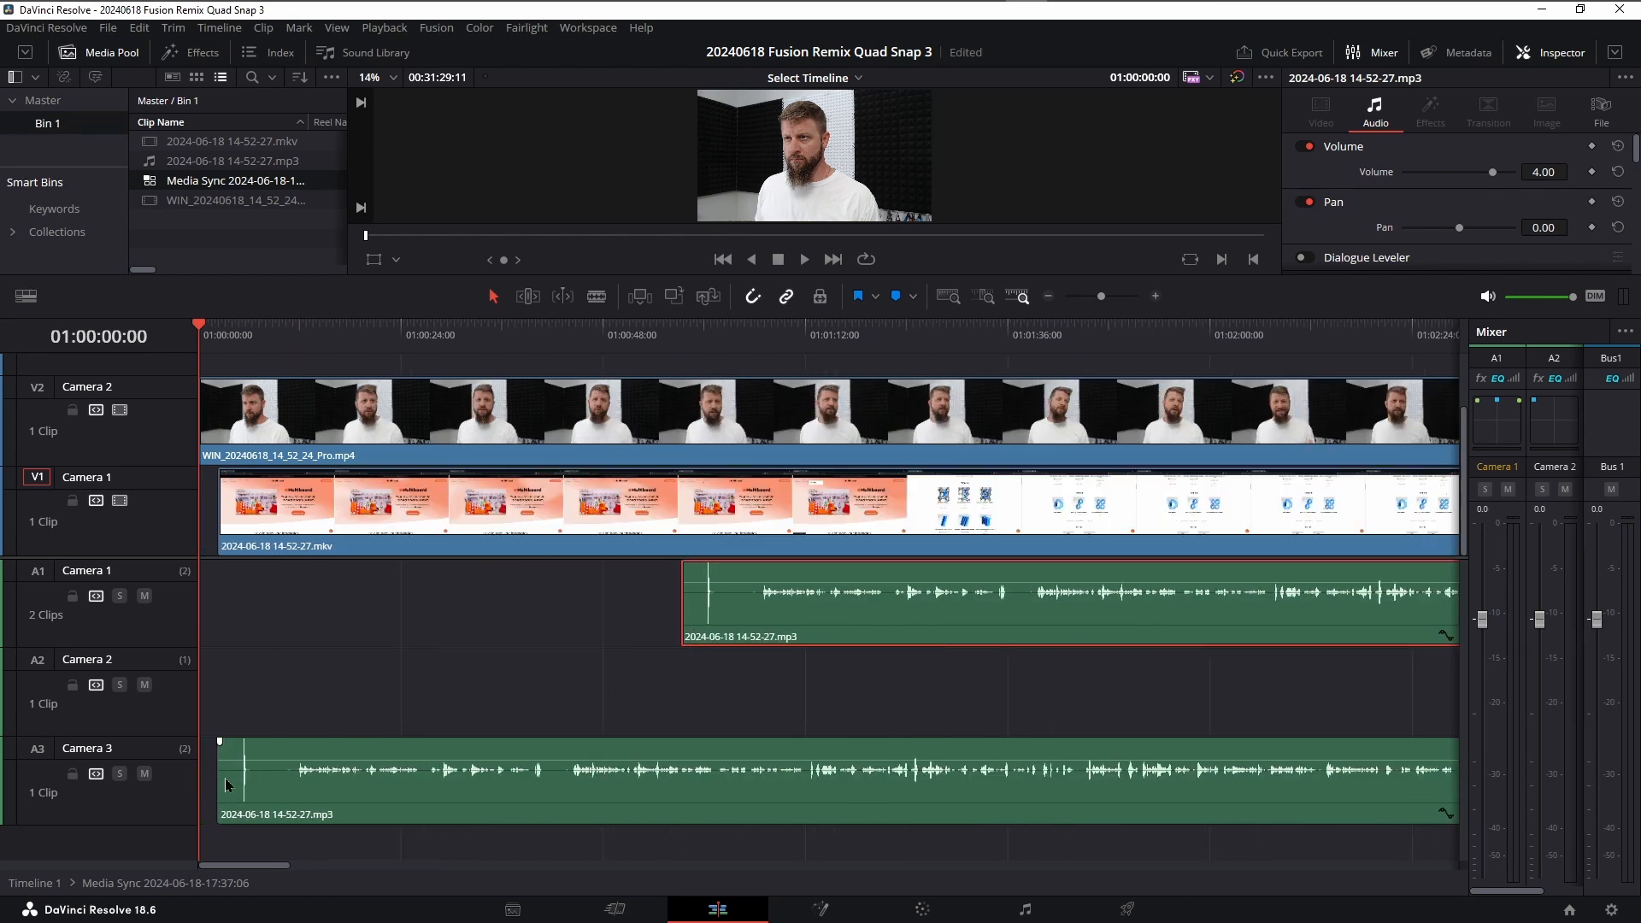
left_click_drag(262, 338, 219, 340)
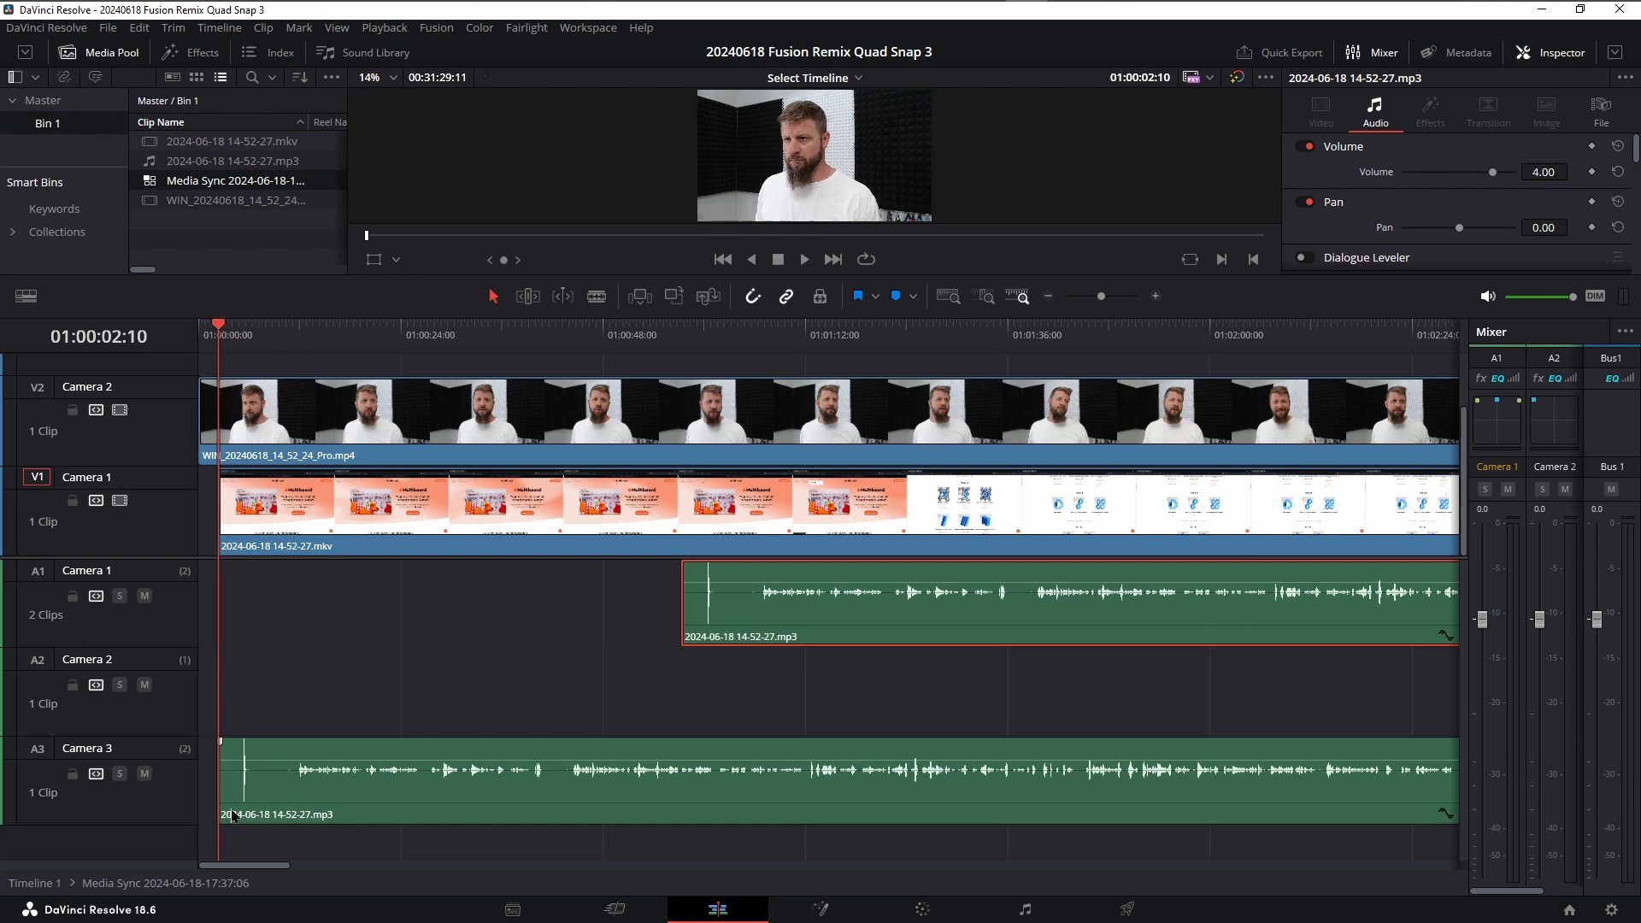
scroll(285, 769, "up", 4)
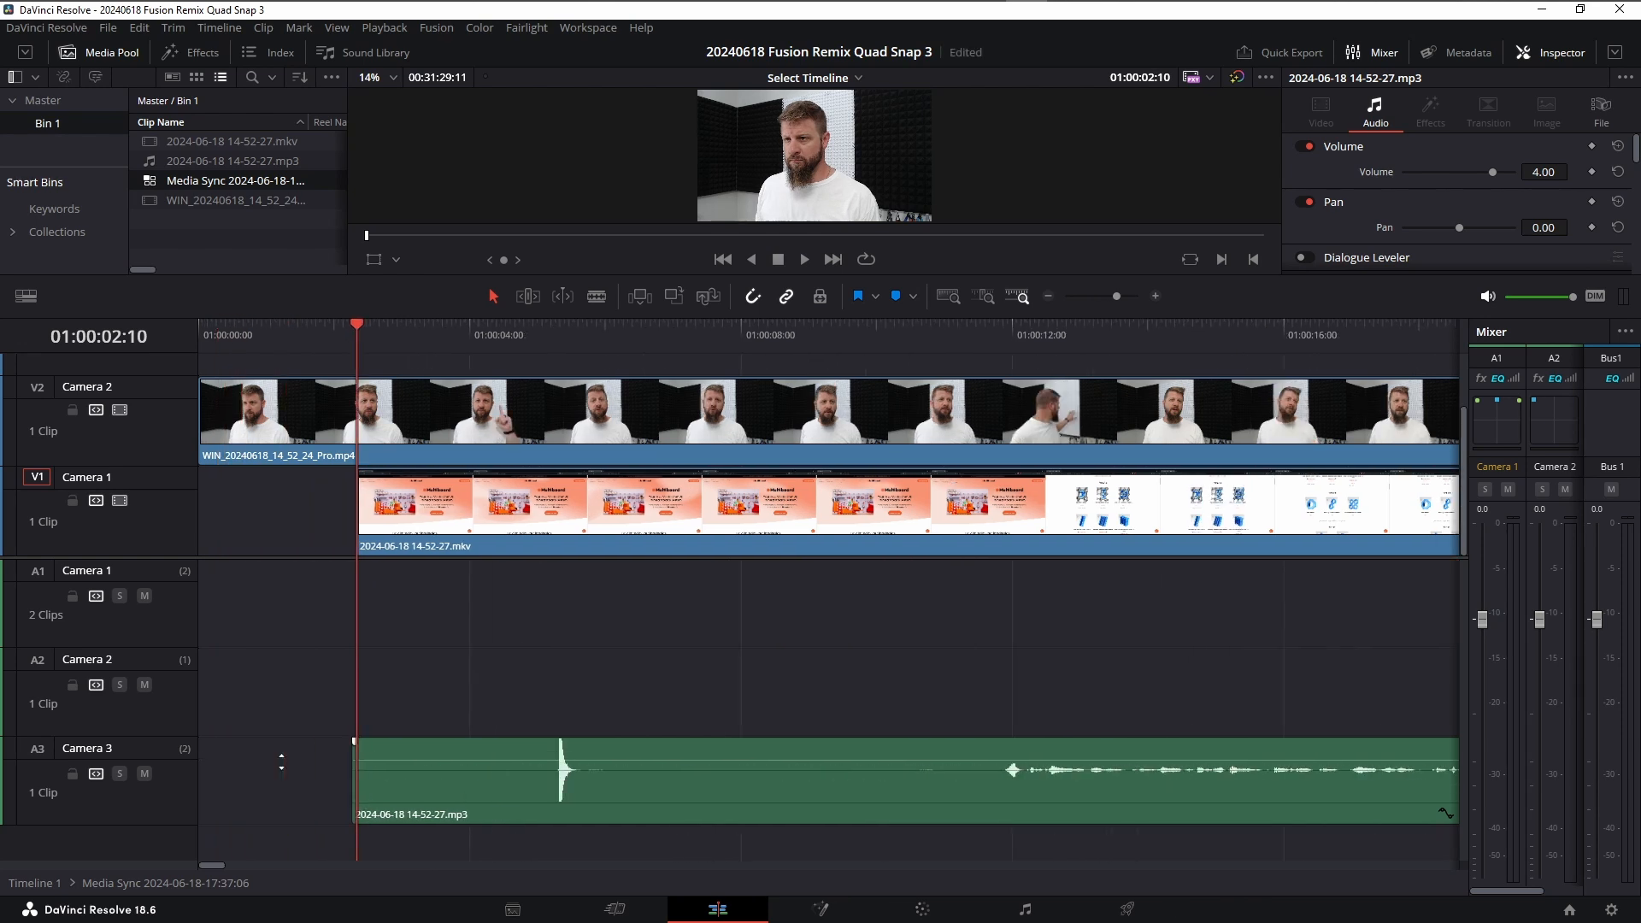
scroll(284, 769, "down", 5)
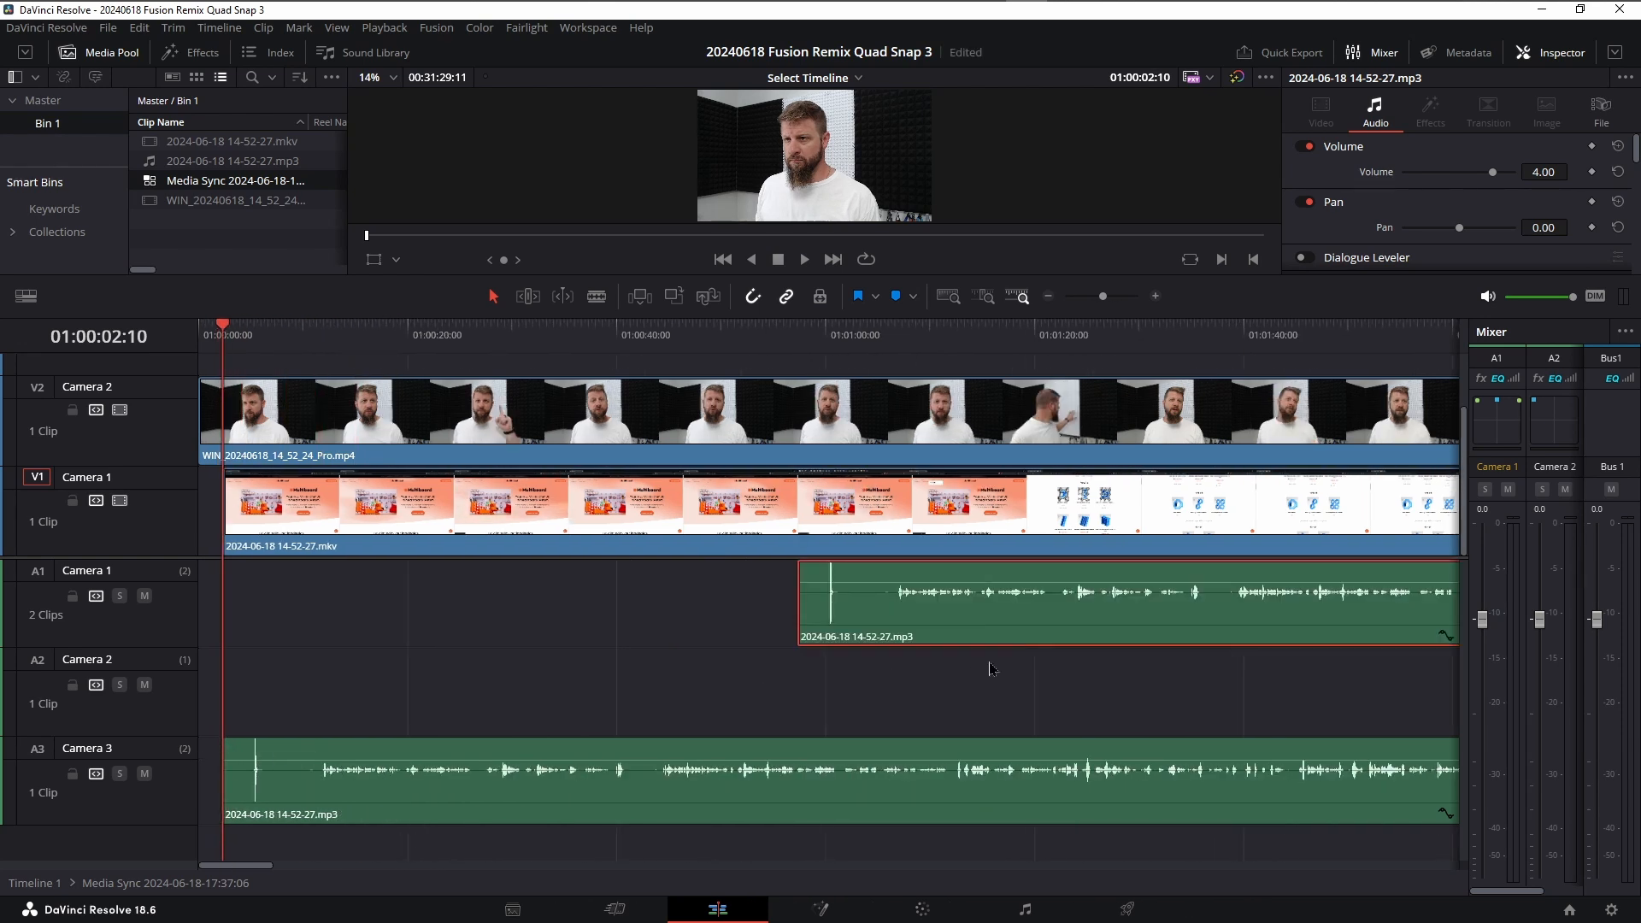
left_click_drag(983, 616, 405, 647)
Align the Camera 1 mp3 clip's start to 01:00:02:08 and move the Camera 3 mp3 clip onto the Camera 2 audio track at the same start.
scroll(317, 609, "up", 2)
scroll(316, 609, "up", 6)
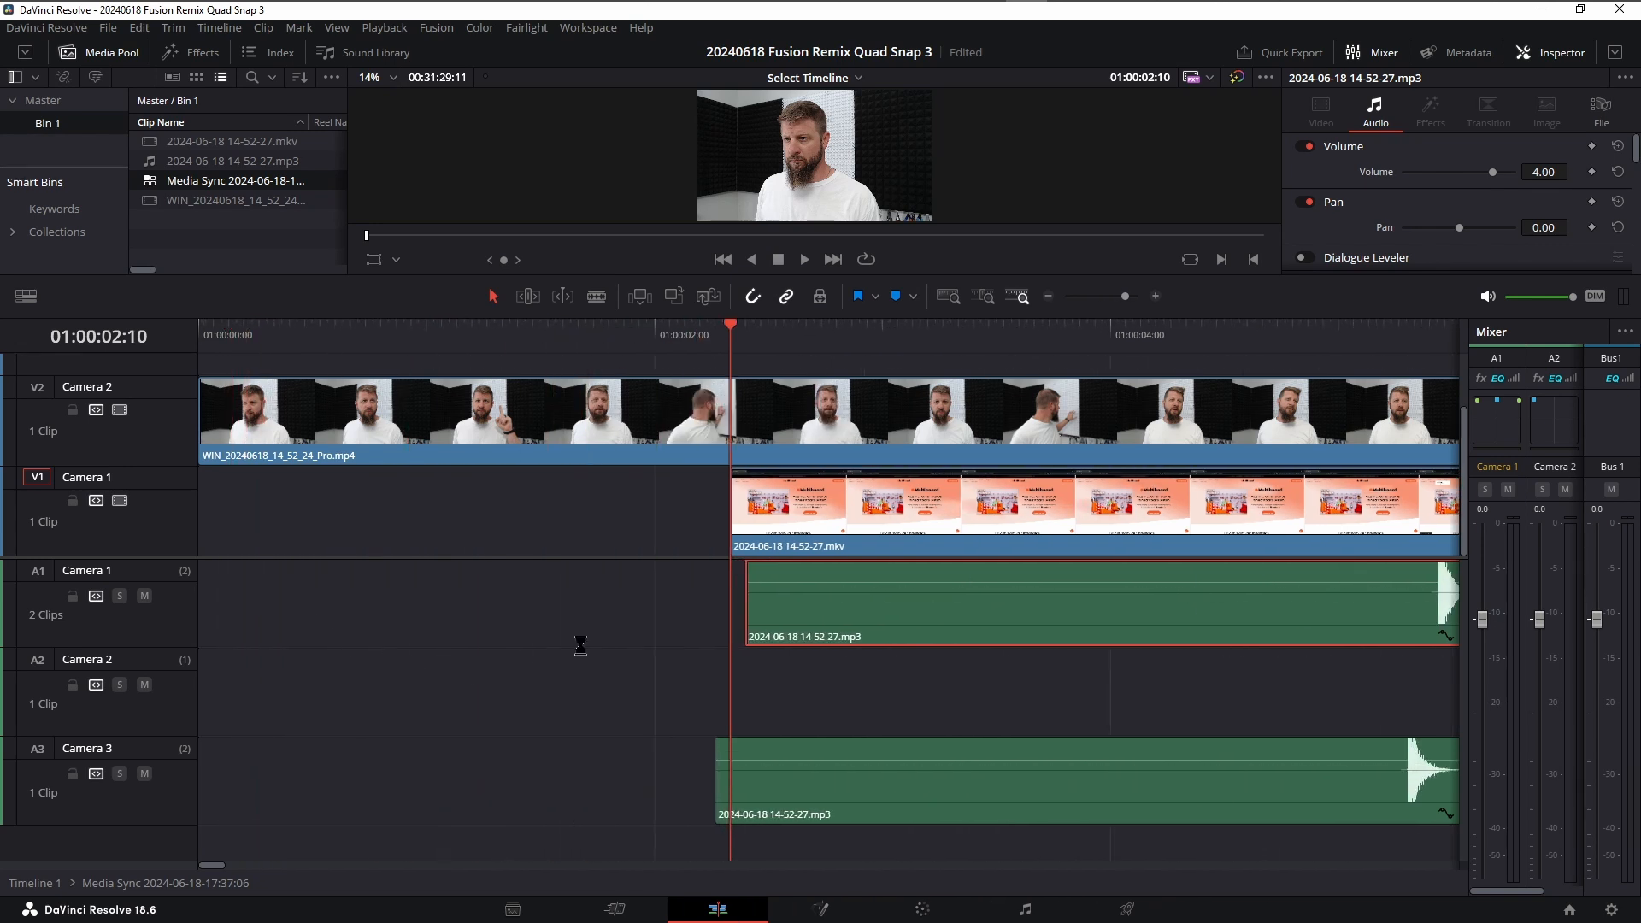
scroll(906, 619, "up", 3)
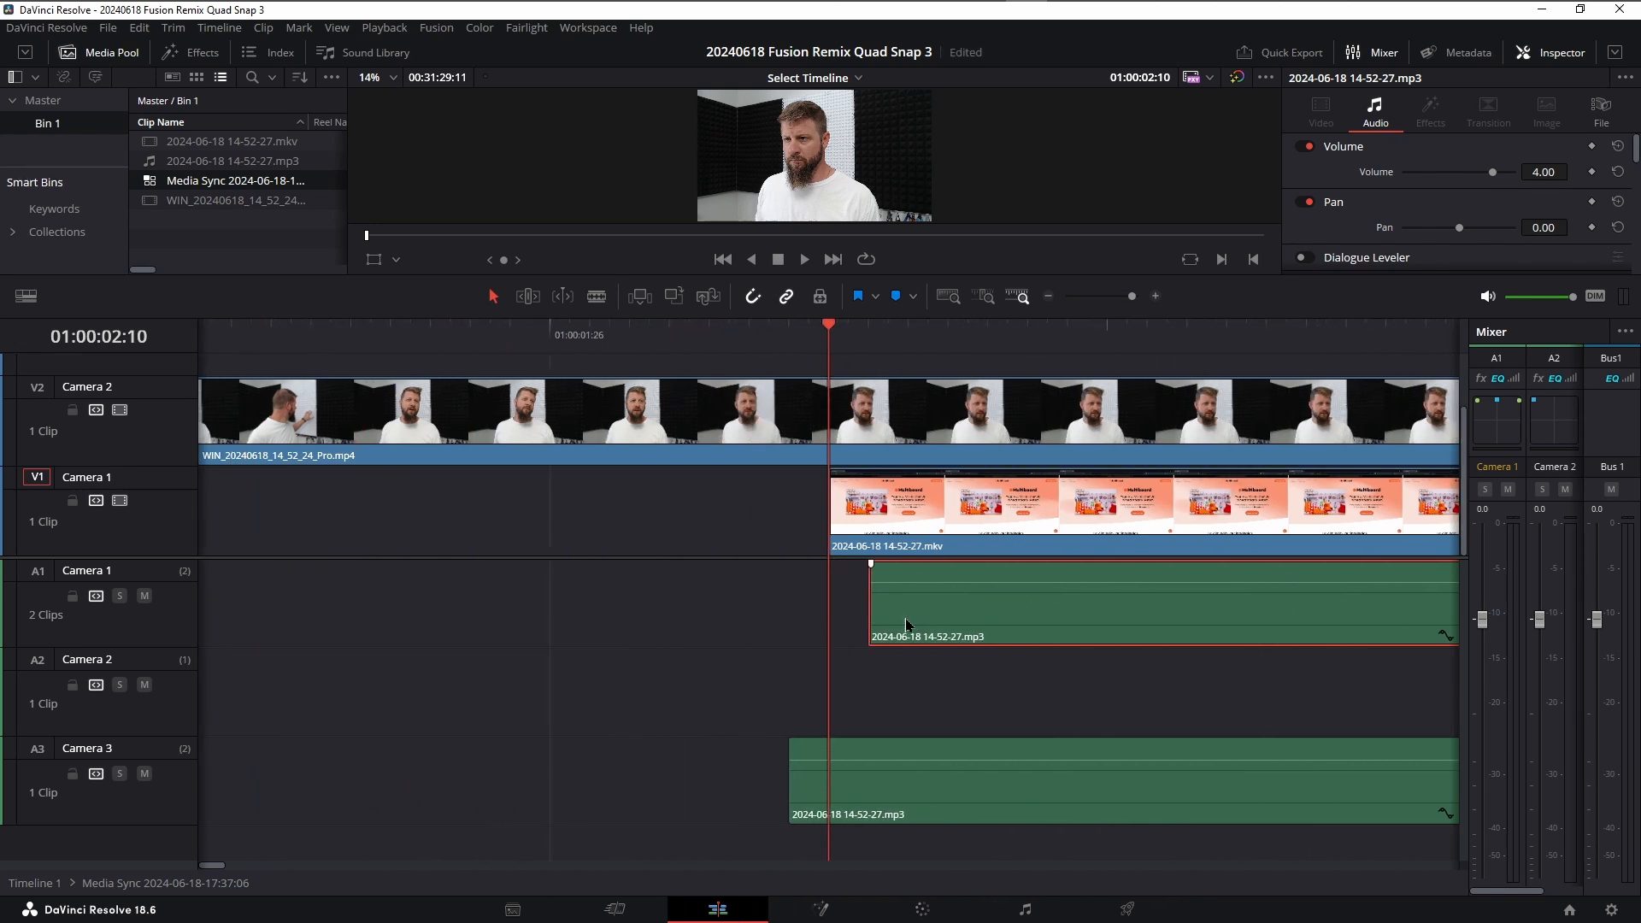
left_click(790, 342)
left_click_drag(979, 587, 964, 593)
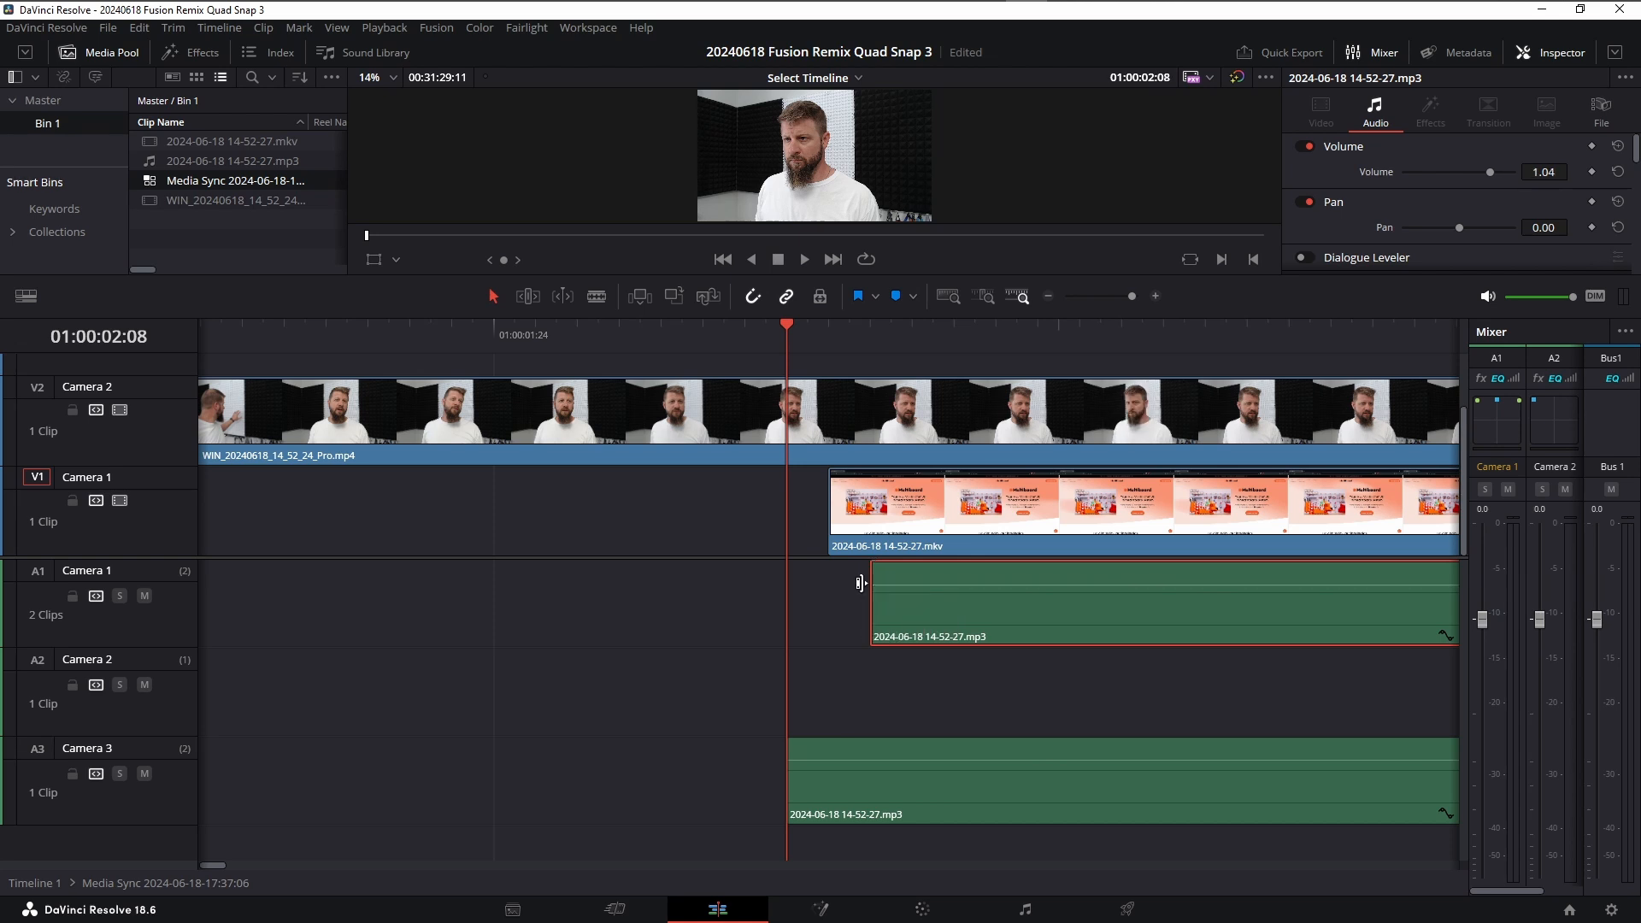
key("ctrl+z")
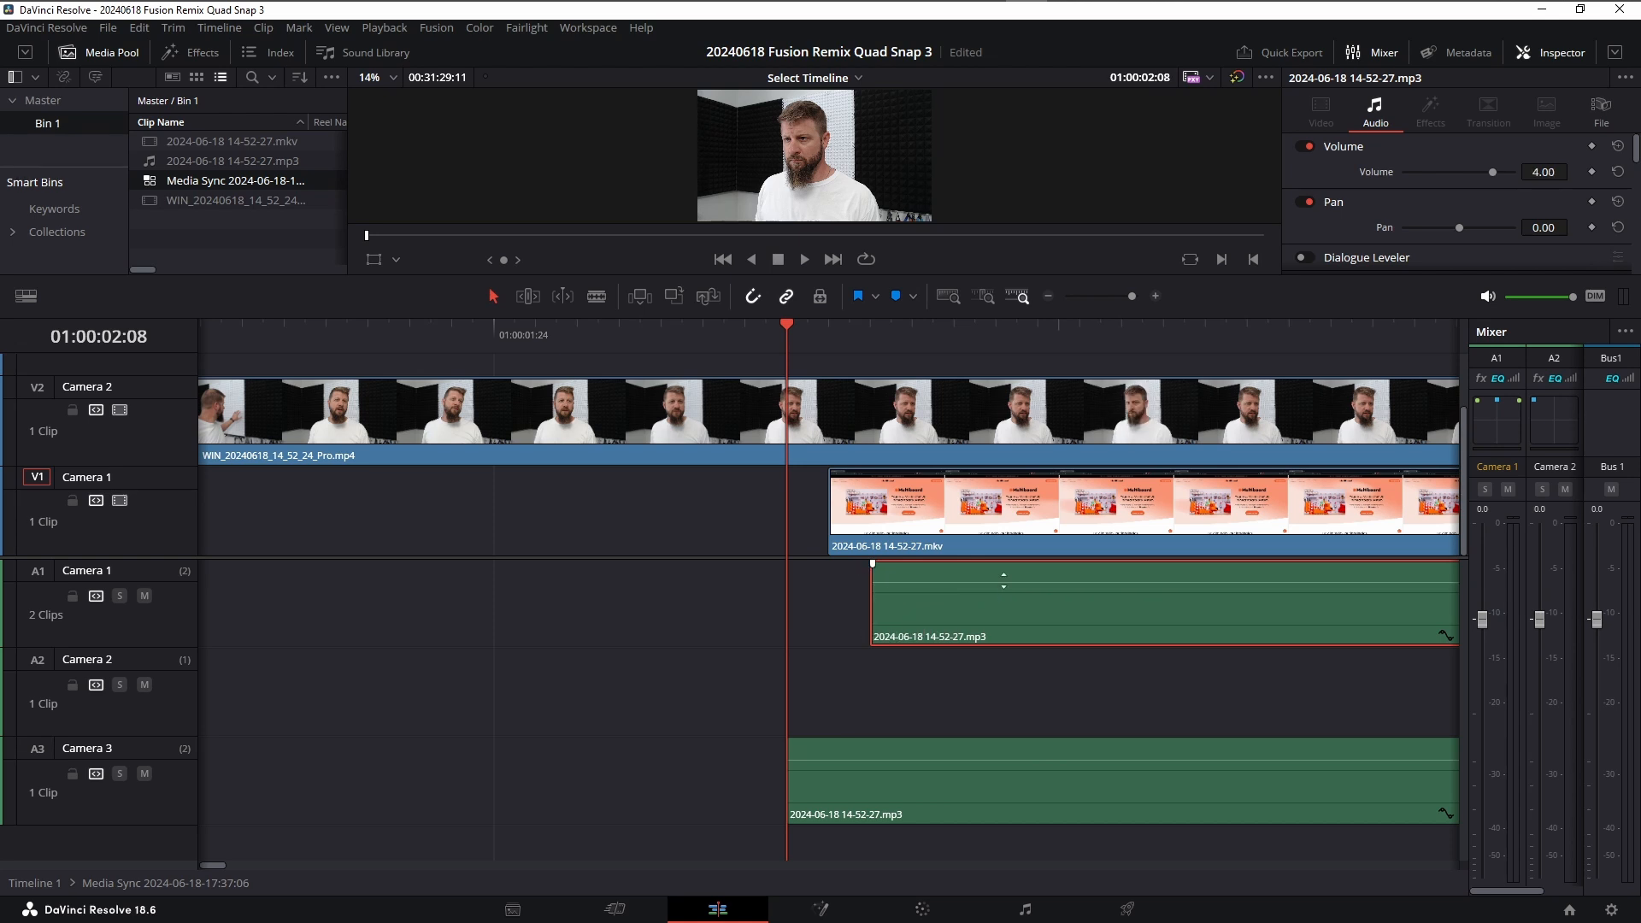
left_click_drag(1062, 622, 984, 619)
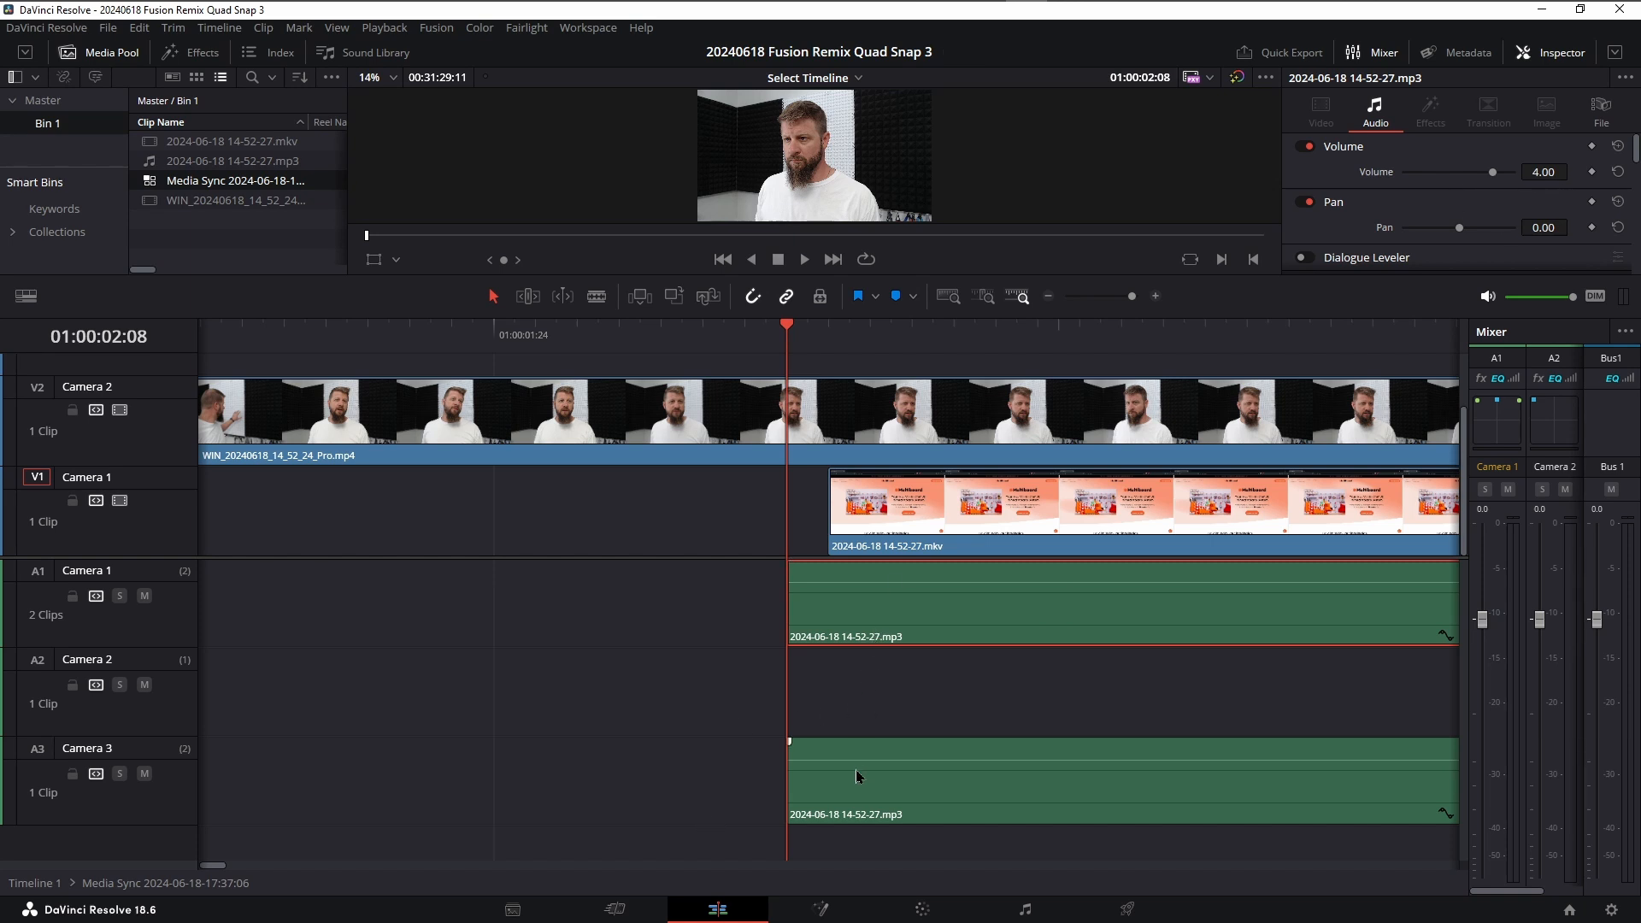
left_click_drag(857, 798, 885, 739)
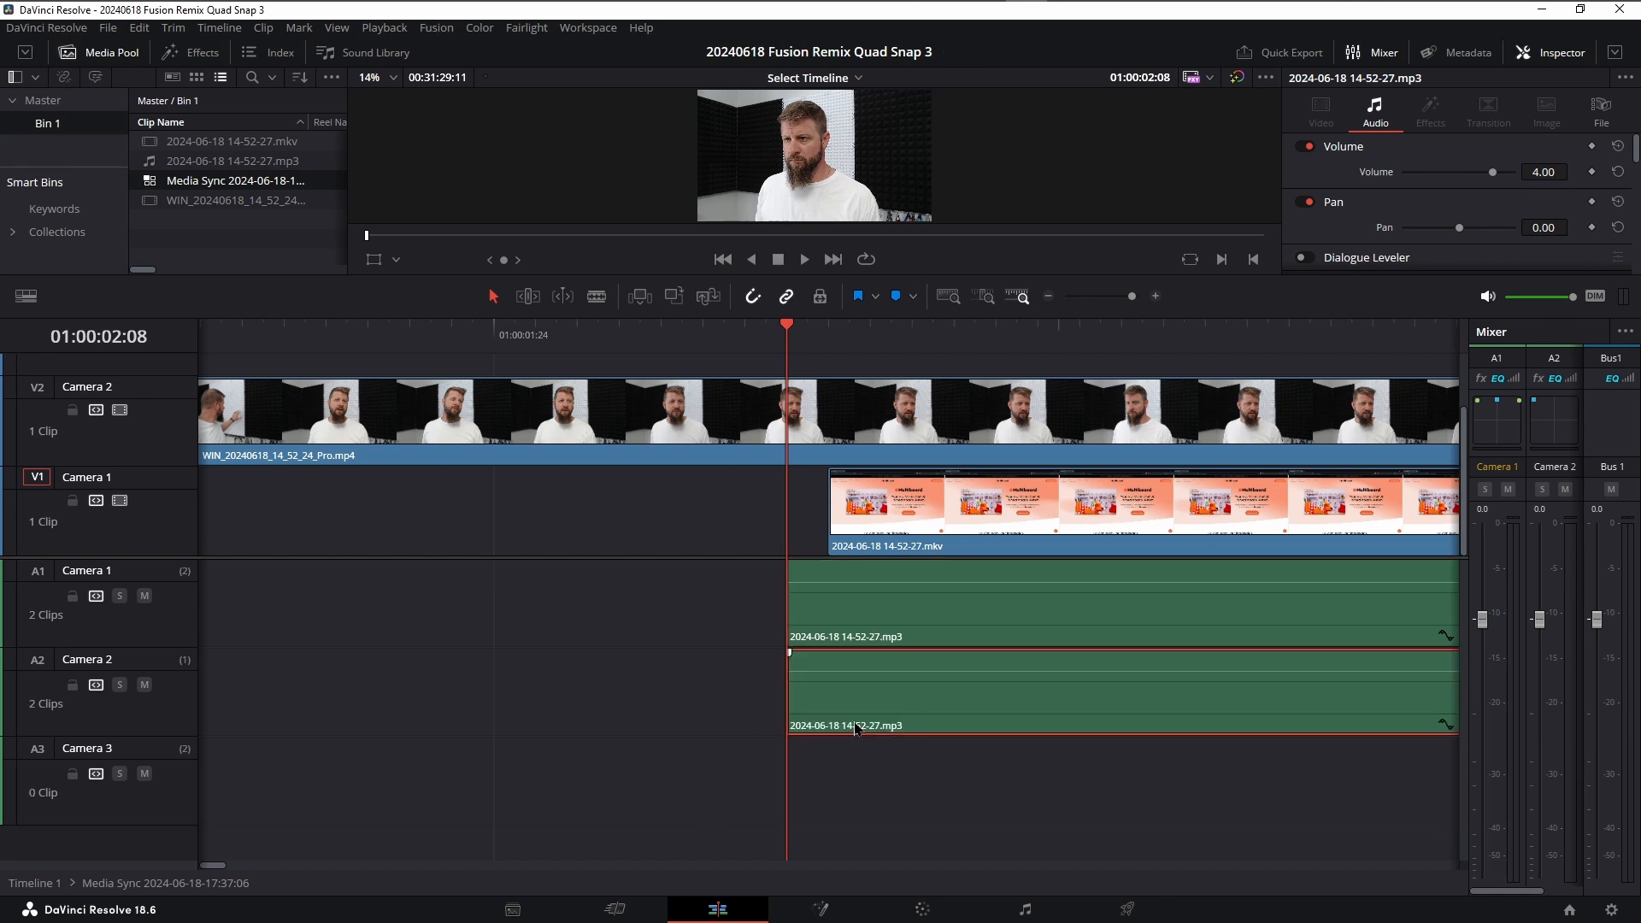
key("shift+z")
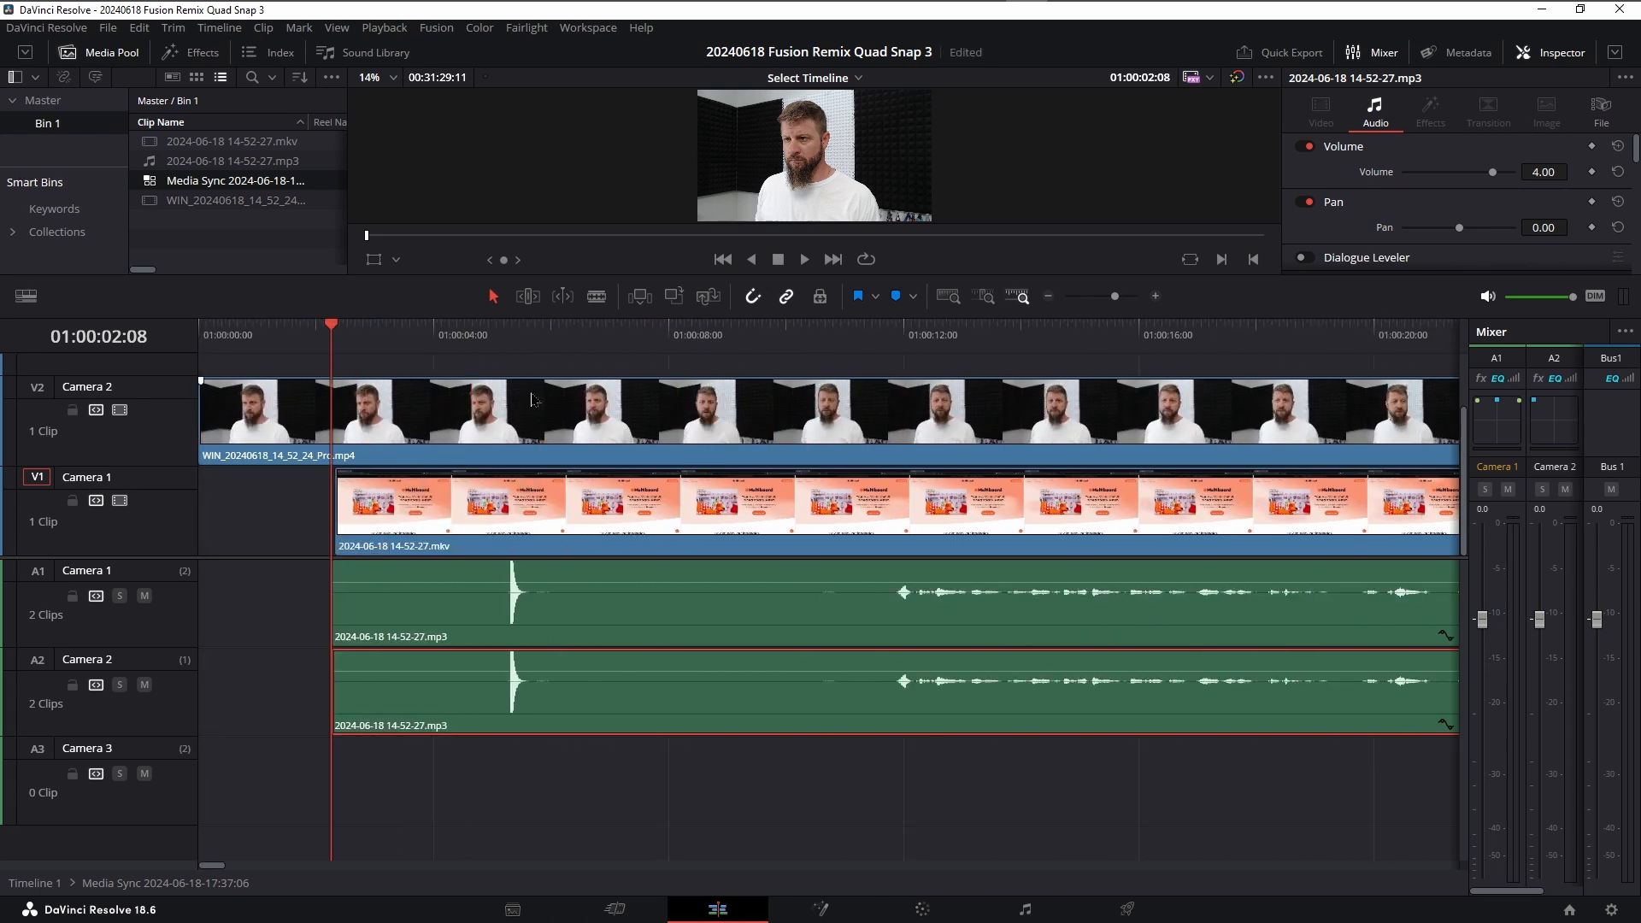
Play the clap at about 01:00:05 and the speech from about 01:00:11 to check the audio sync against the video.
left_click(458, 335)
key("space")
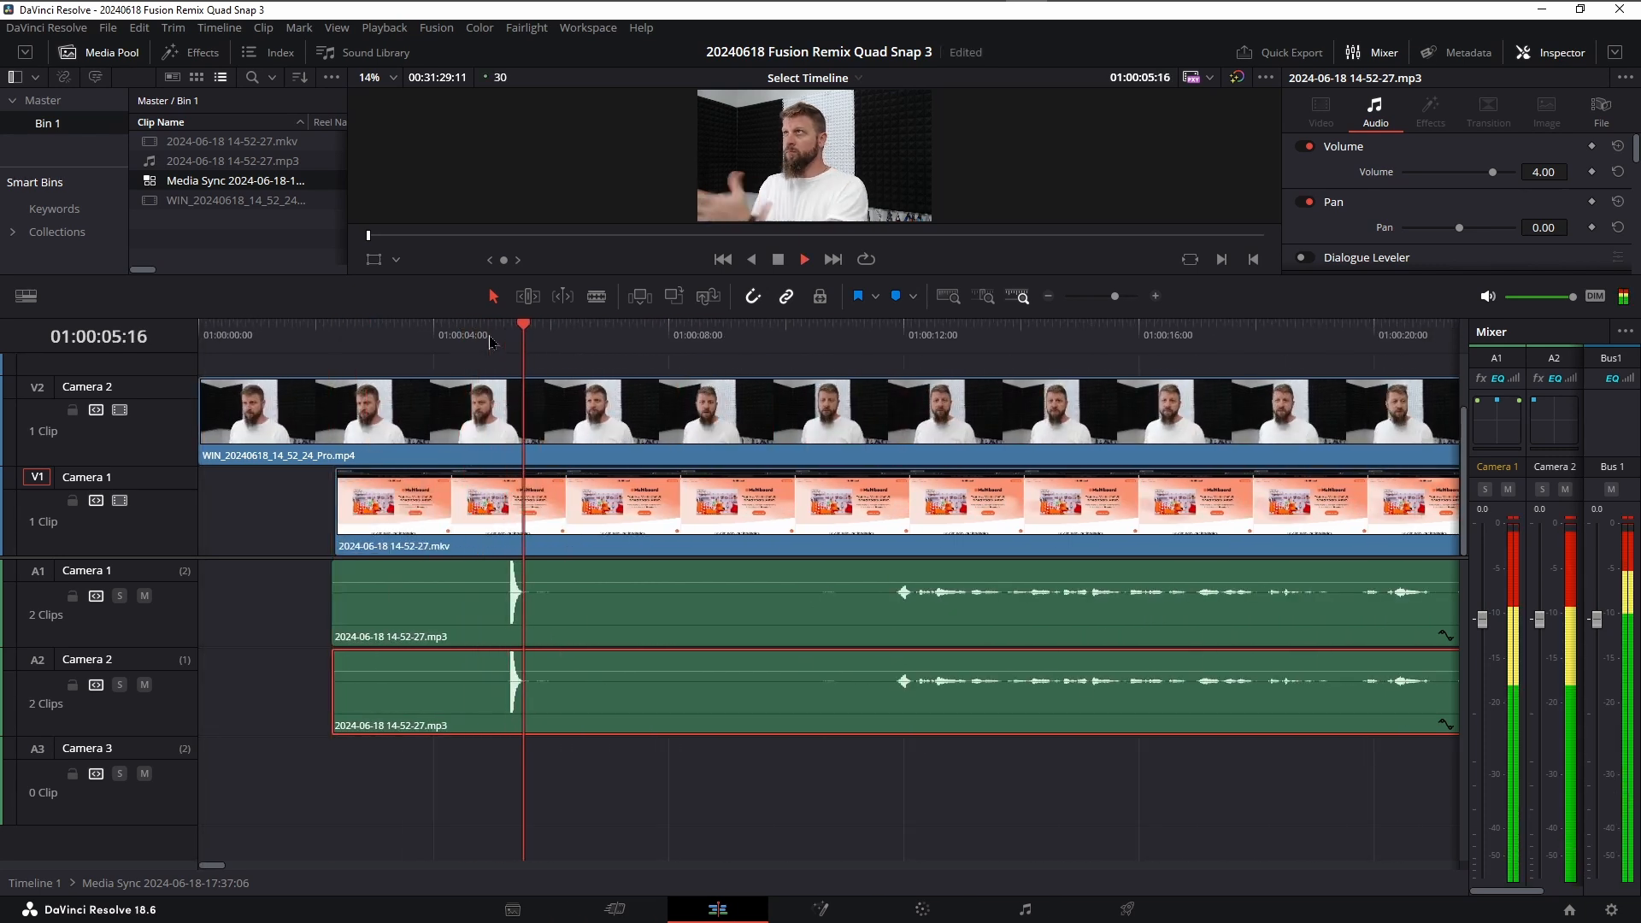
left_click(491, 335)
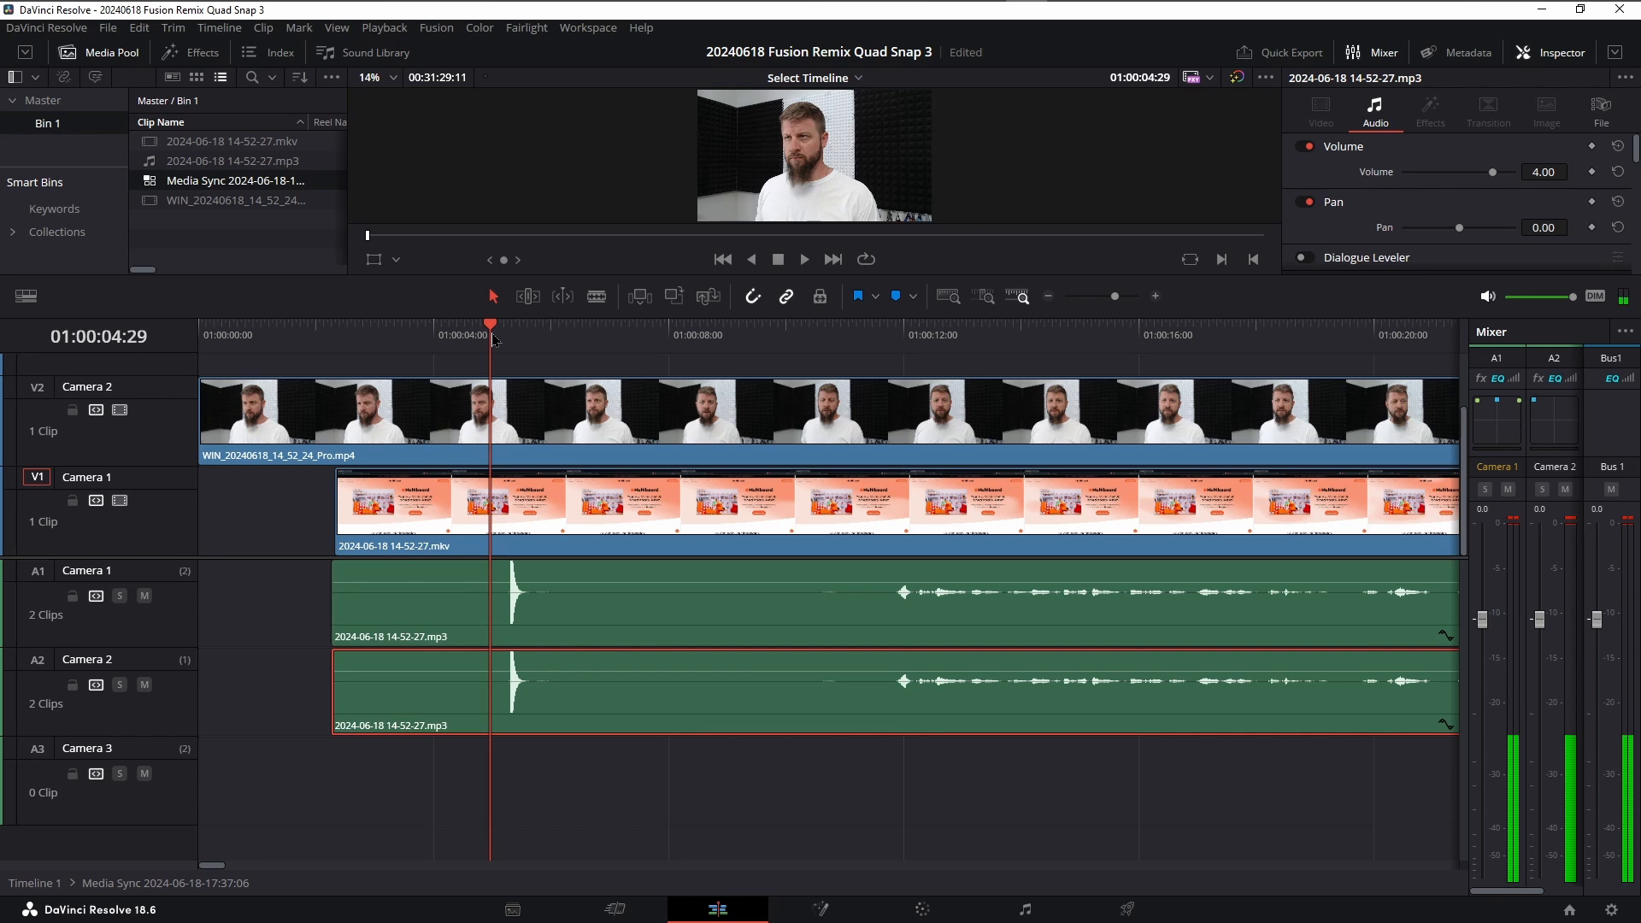
key("space")
key("space")
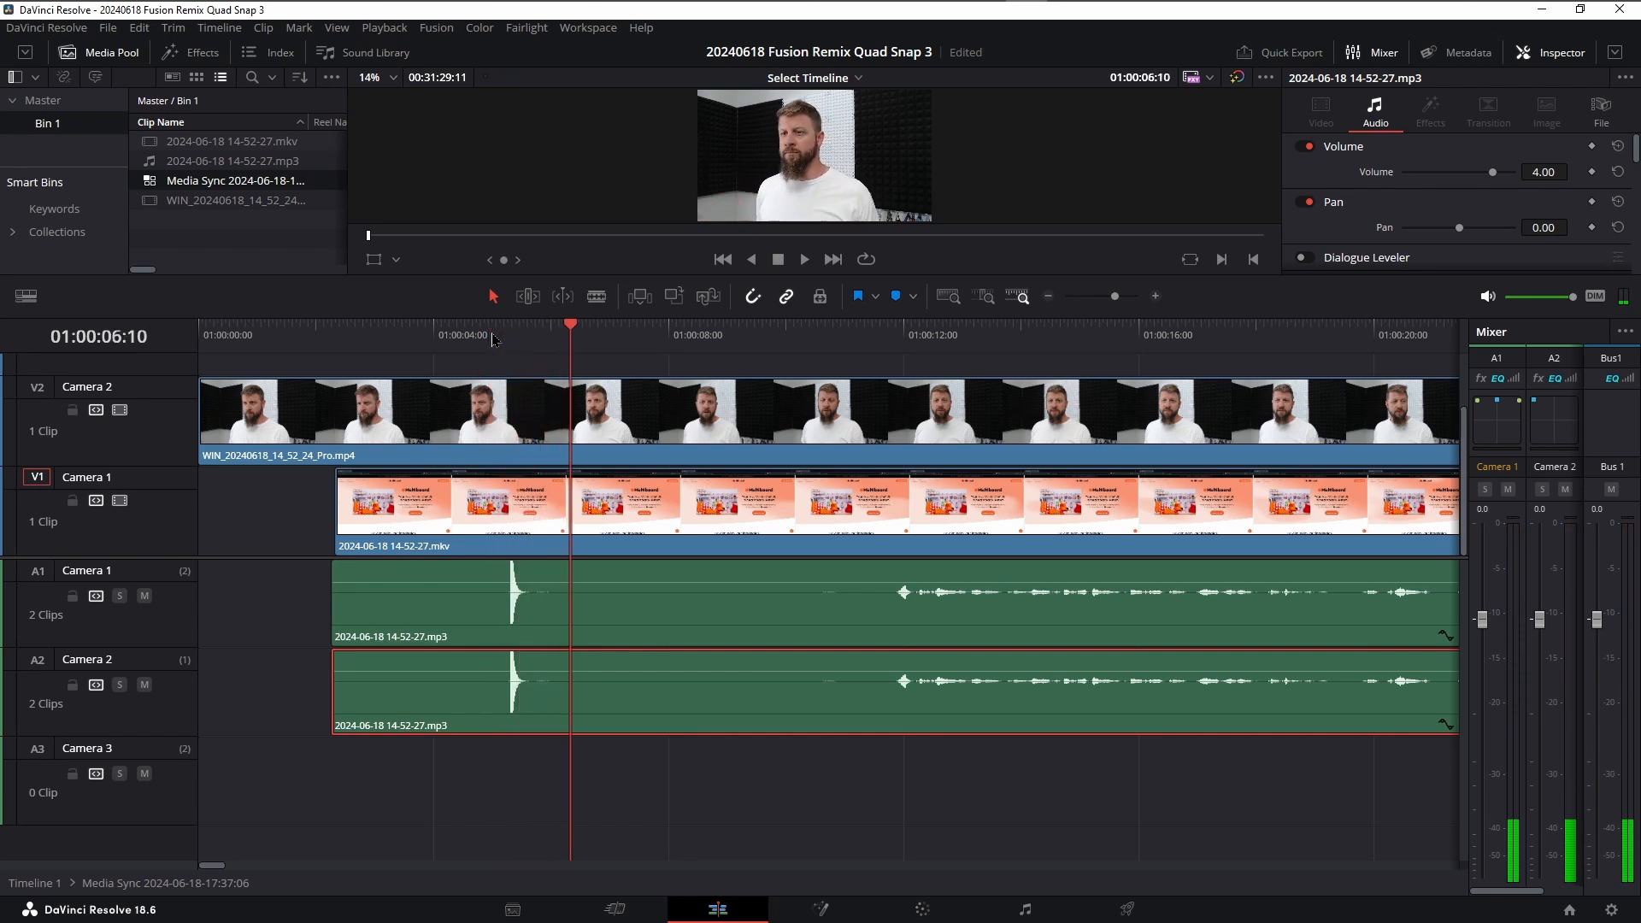
left_click(857, 346)
key("space")
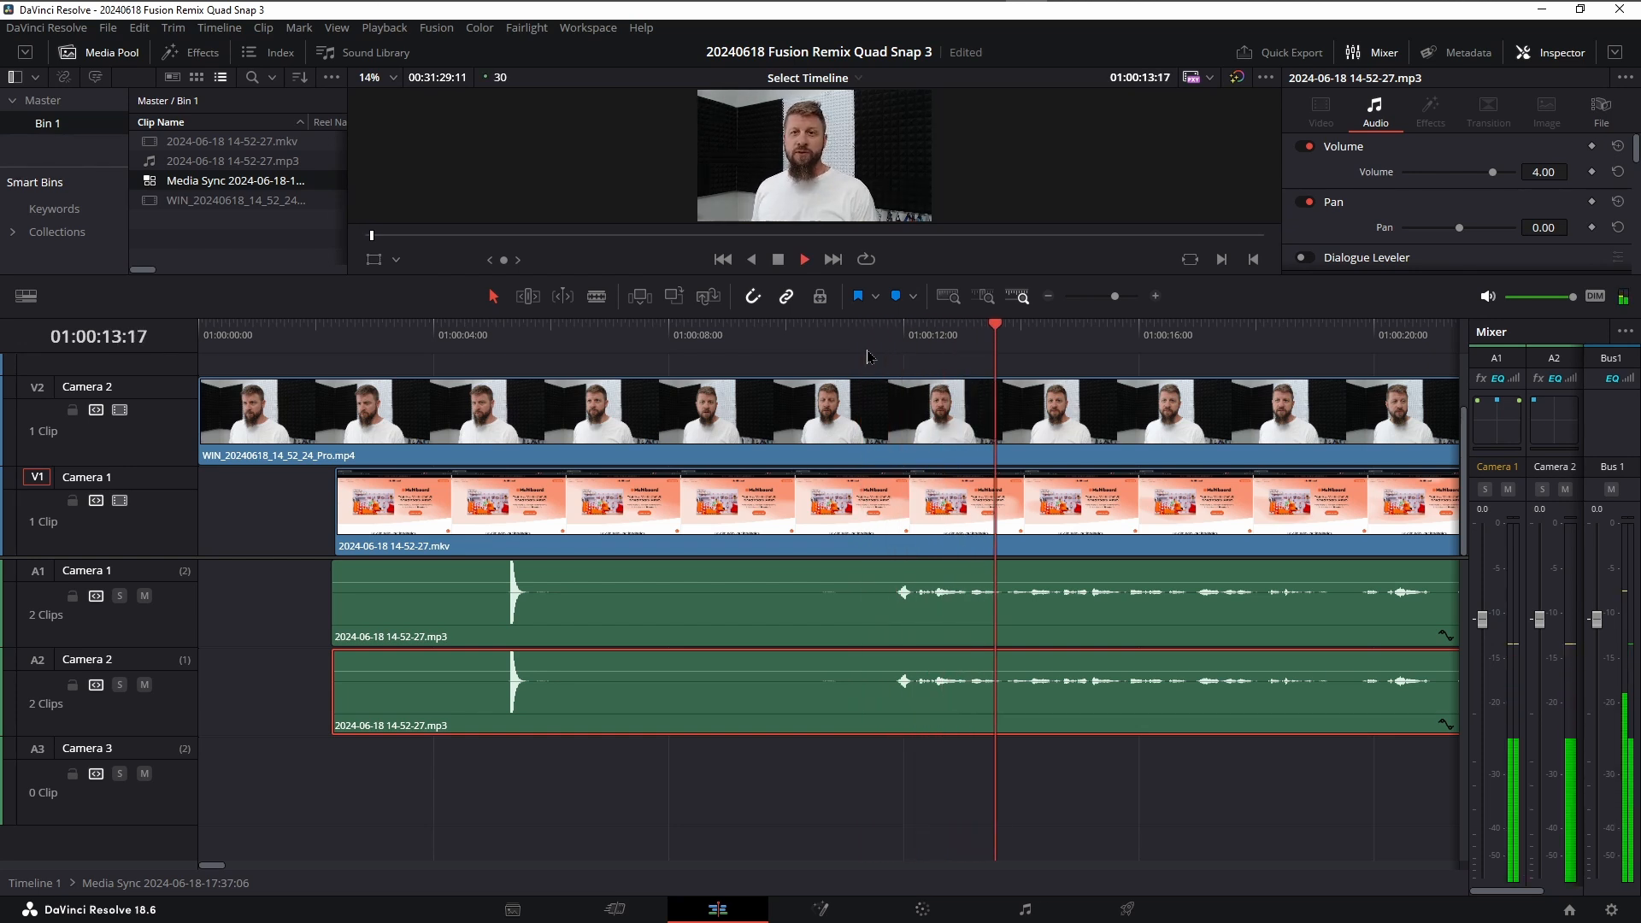
key("space")
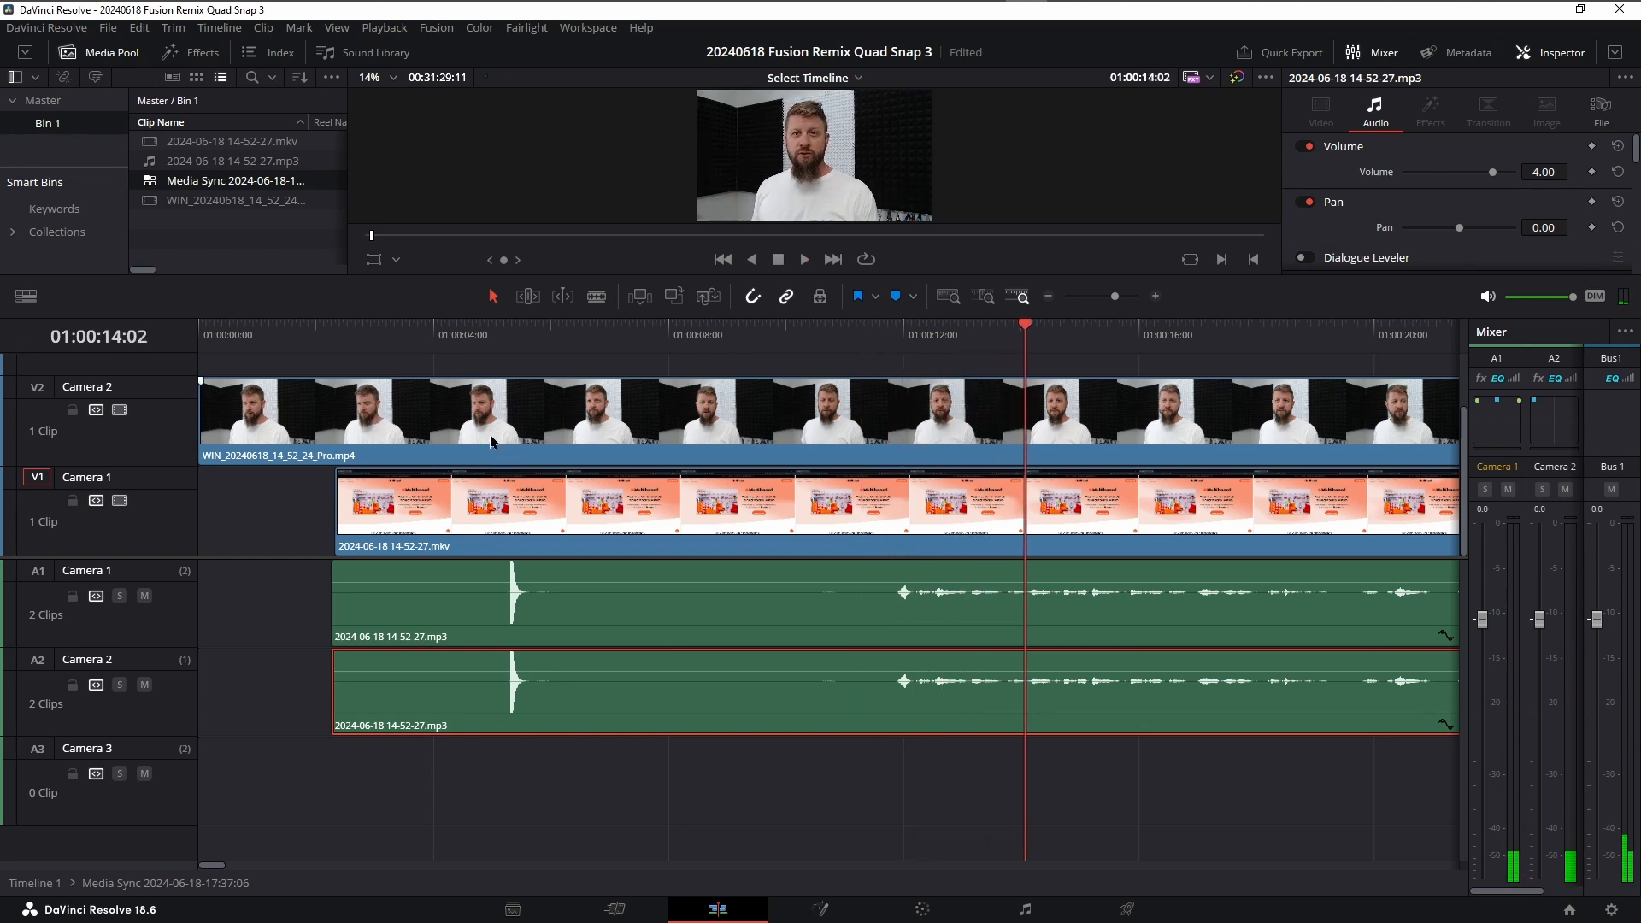
Shift the Camera 1 and Camera 2 mp3 clips about four frames later to match the clap spike to the hand clap in the Camera 2 video.
scroll(490, 441, "up", 3)
key("Home")
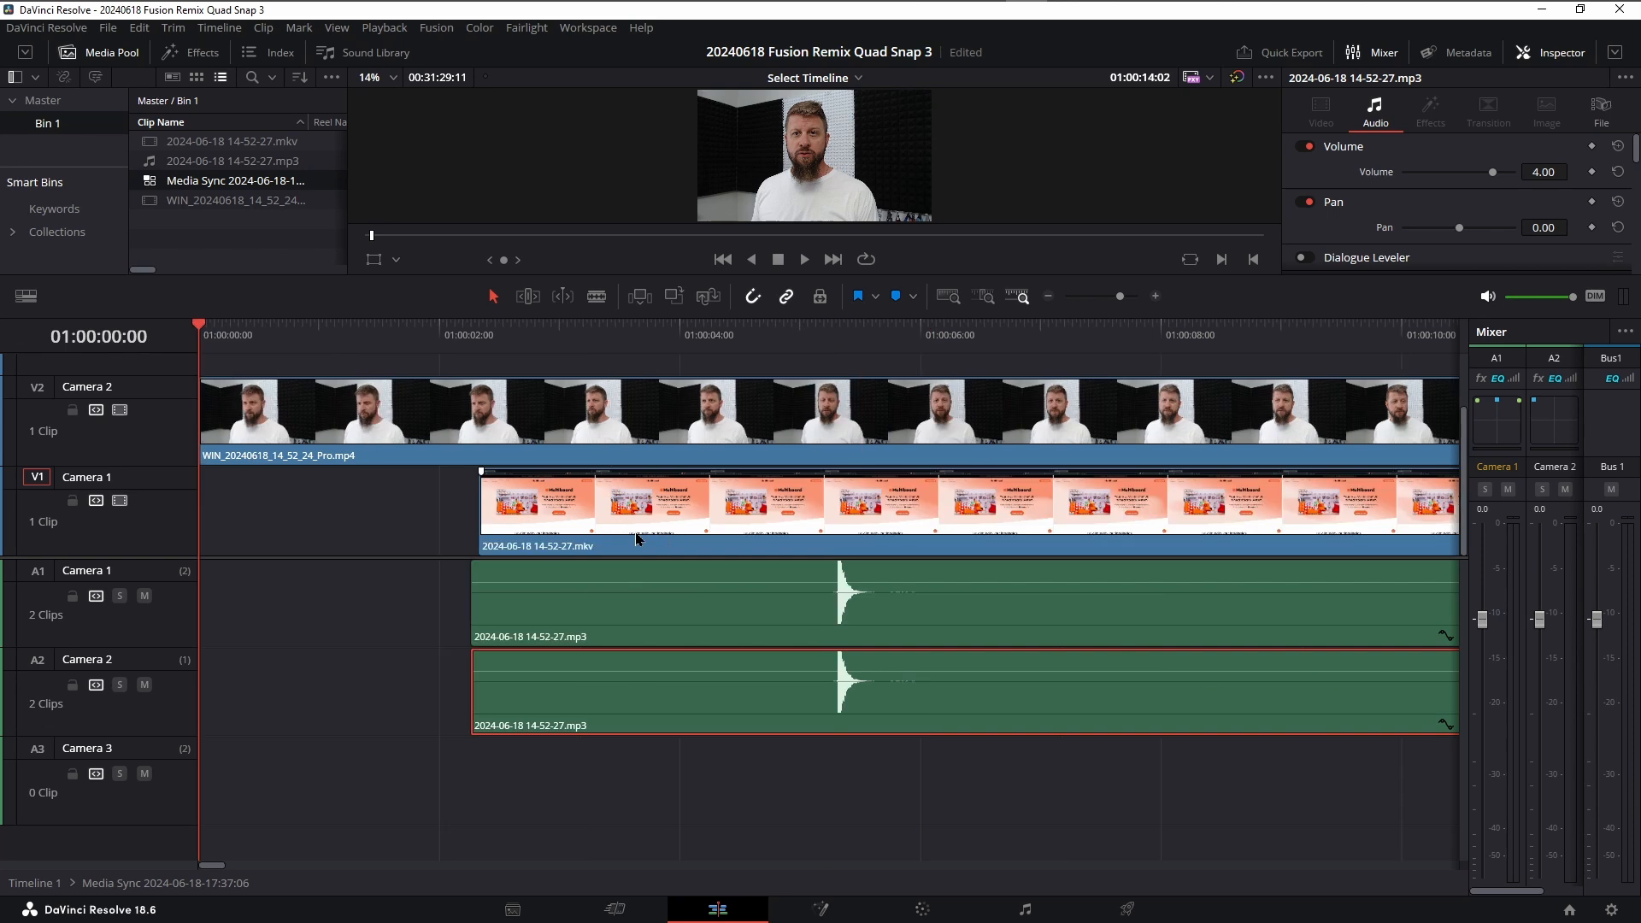
scroll(824, 502, "up", 3)
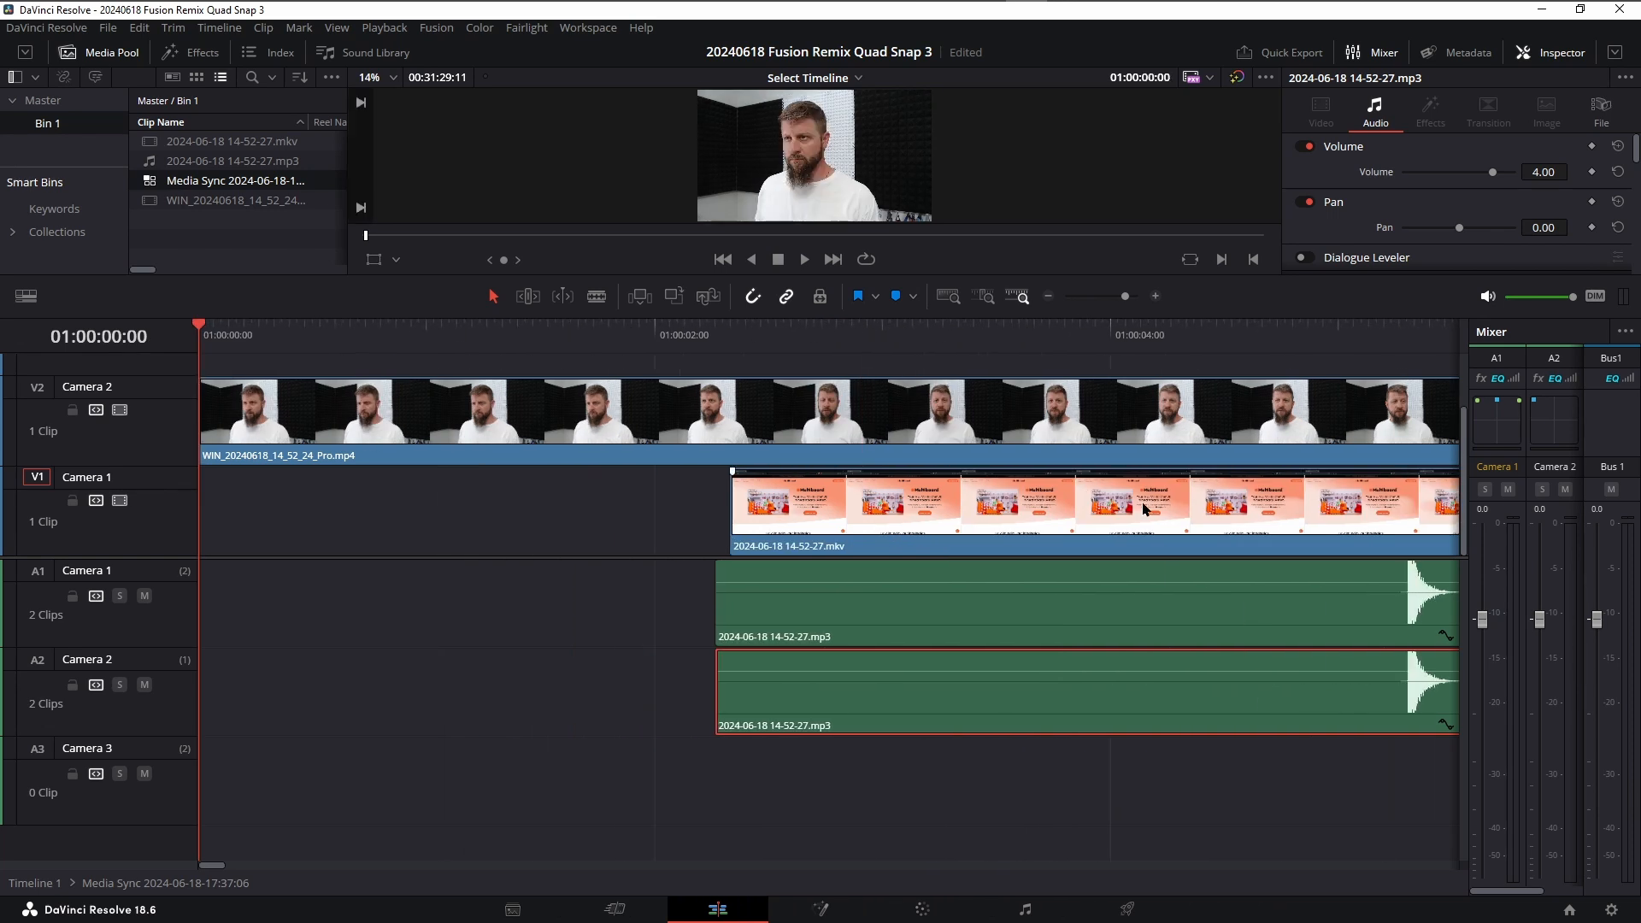
left_click(1414, 379)
scroll(1011, 469, "up", 2)
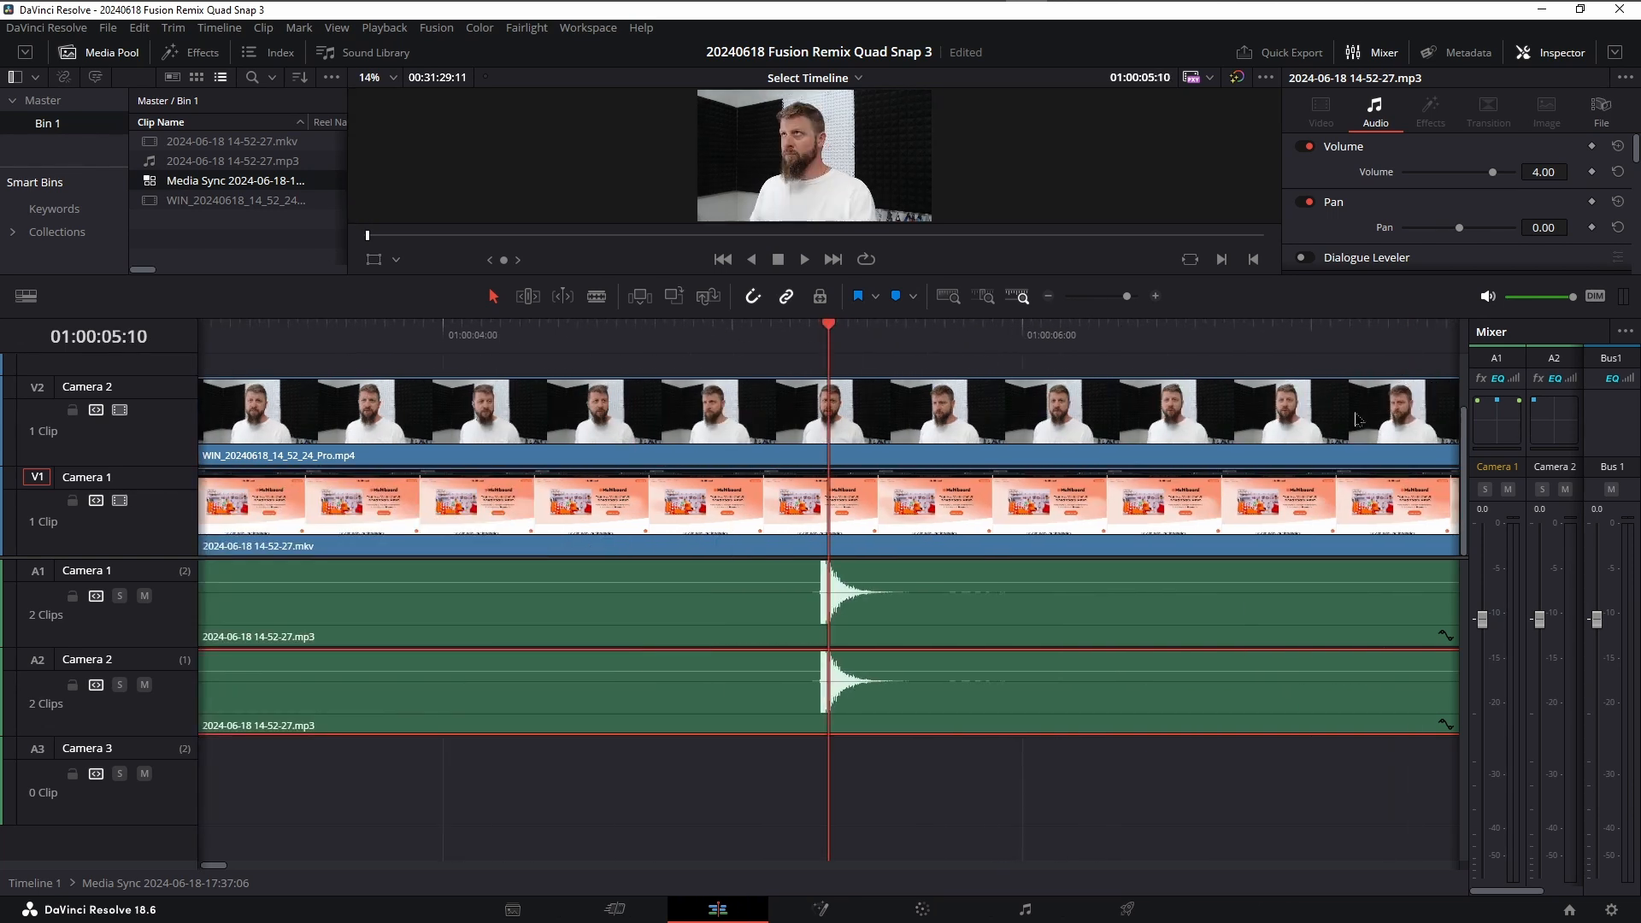
scroll(1010, 466, "up", 1)
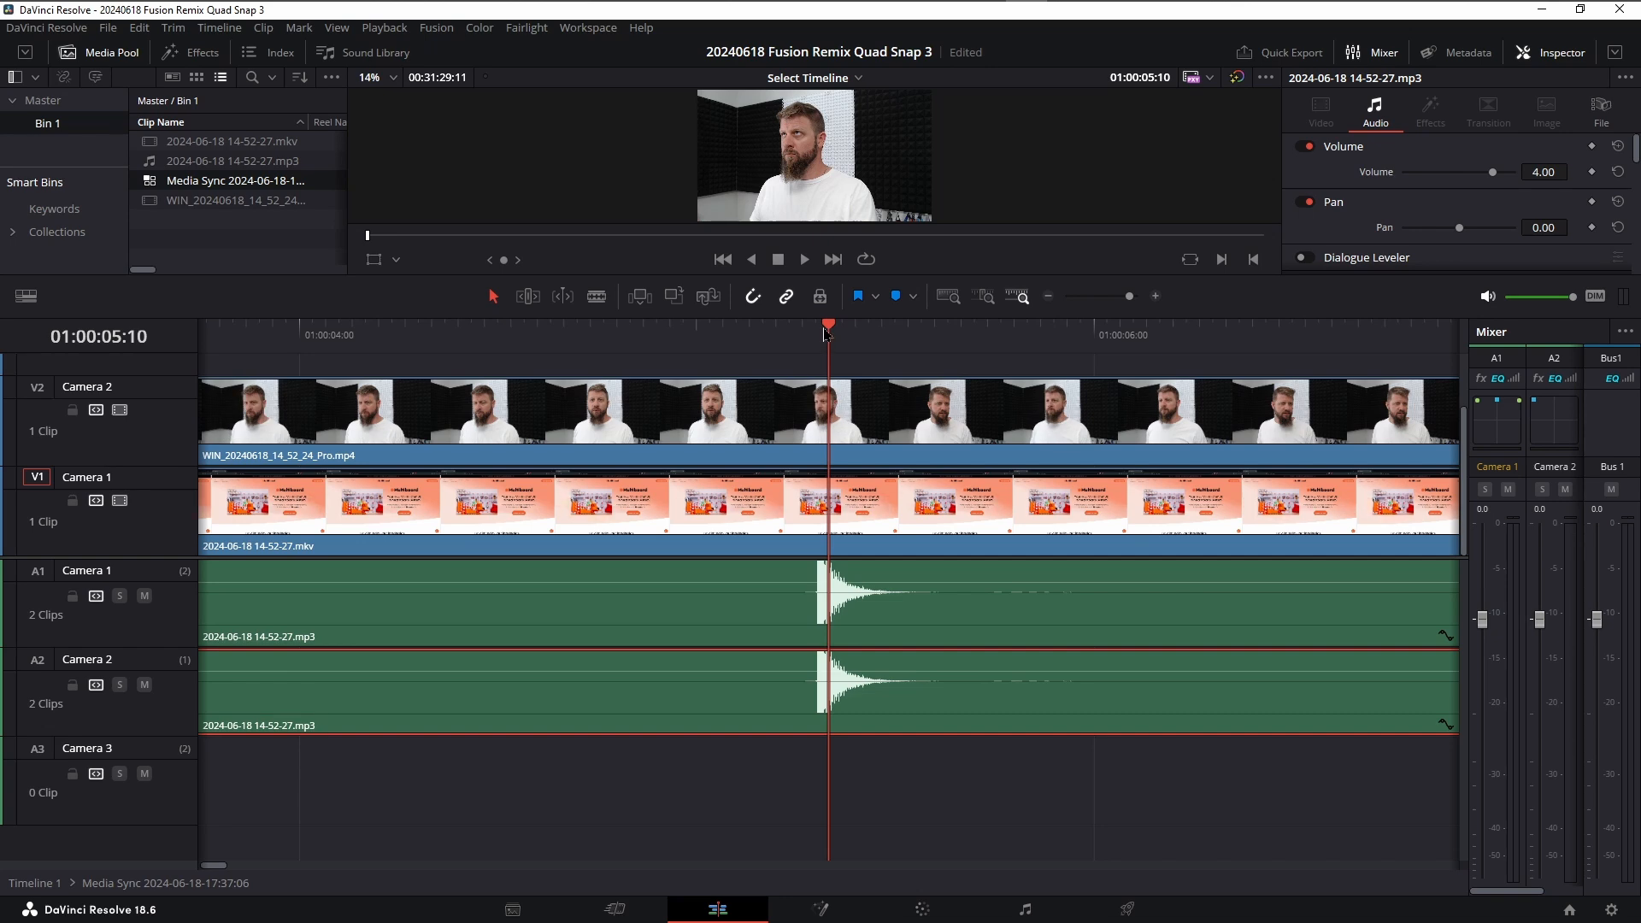
left_click_drag(835, 332, 861, 332)
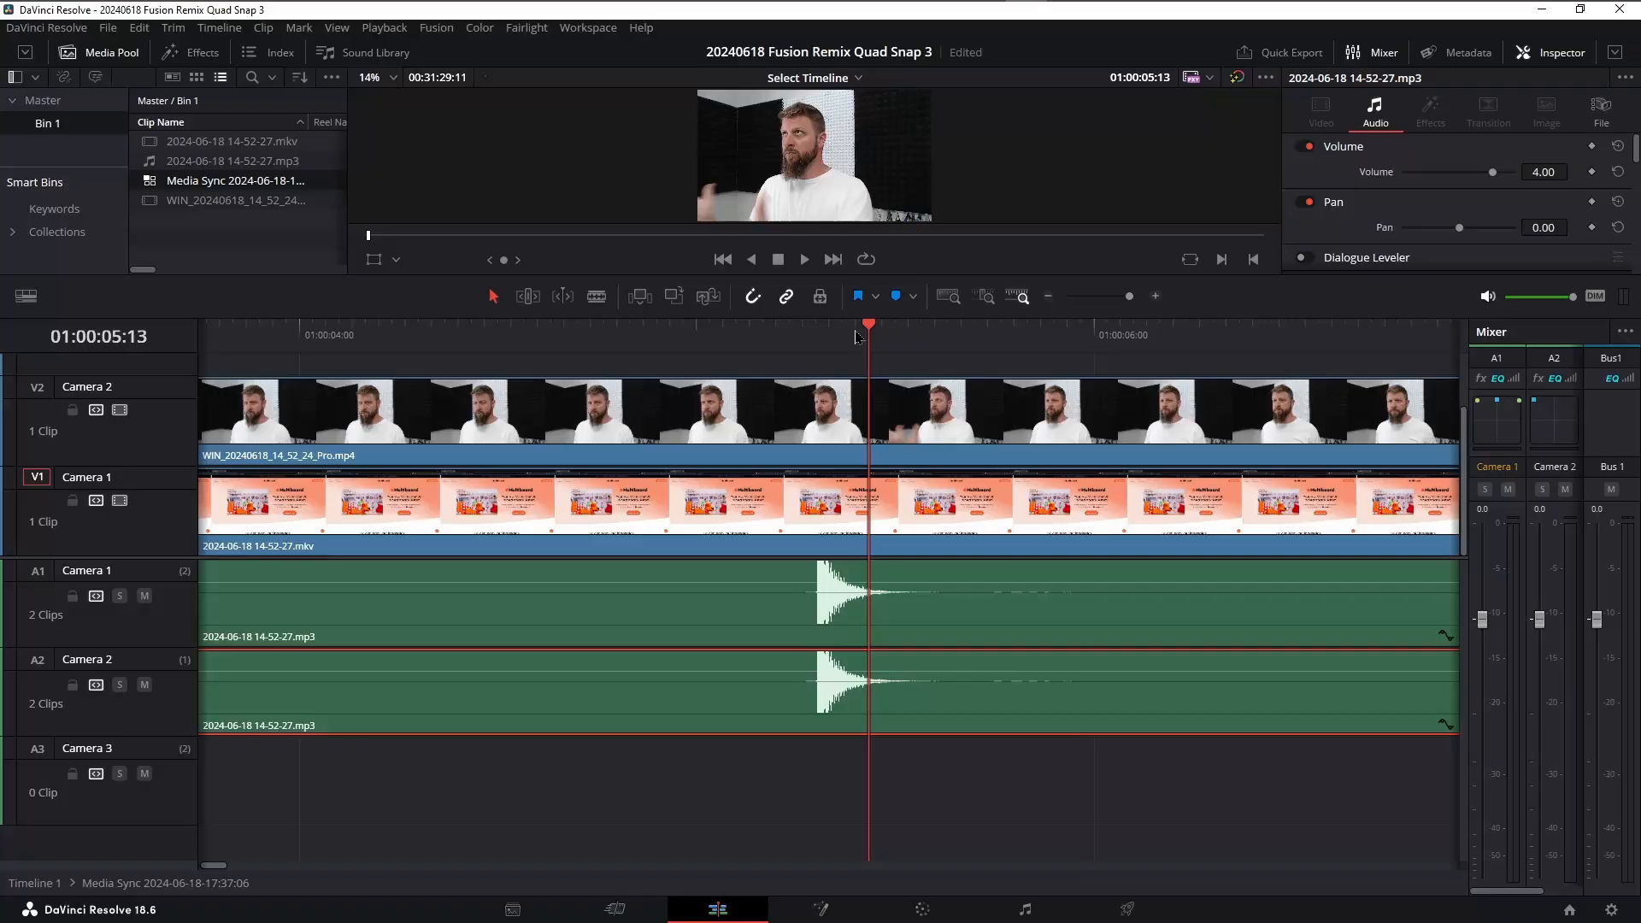
left_click_drag(870, 333, 908, 341)
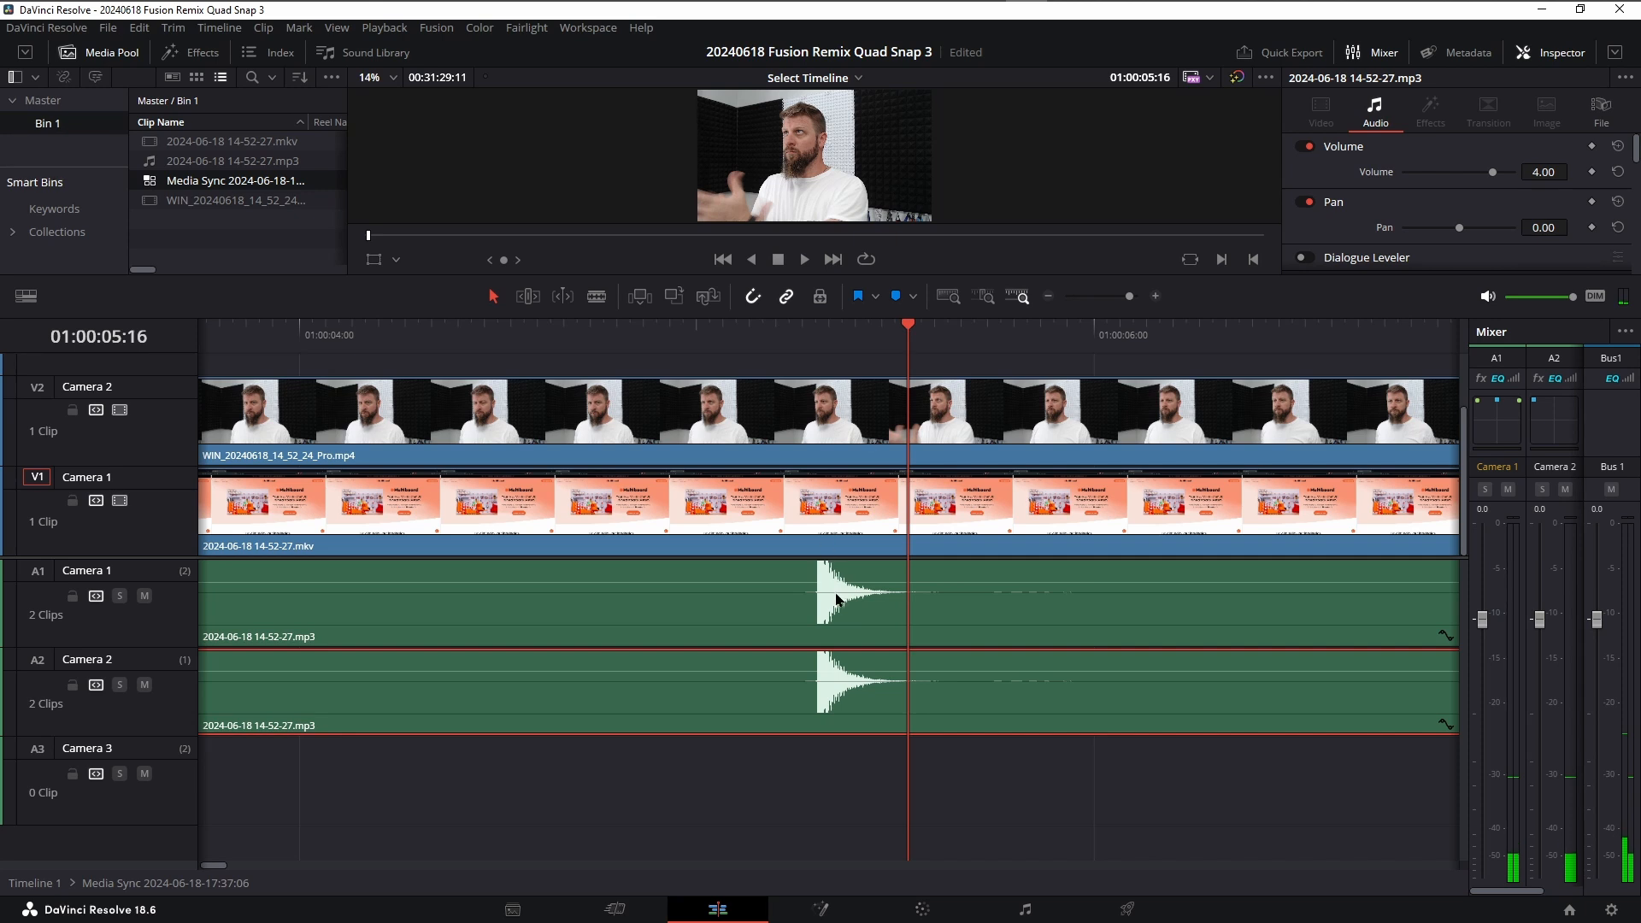
left_click_drag(836, 598, 922, 598)
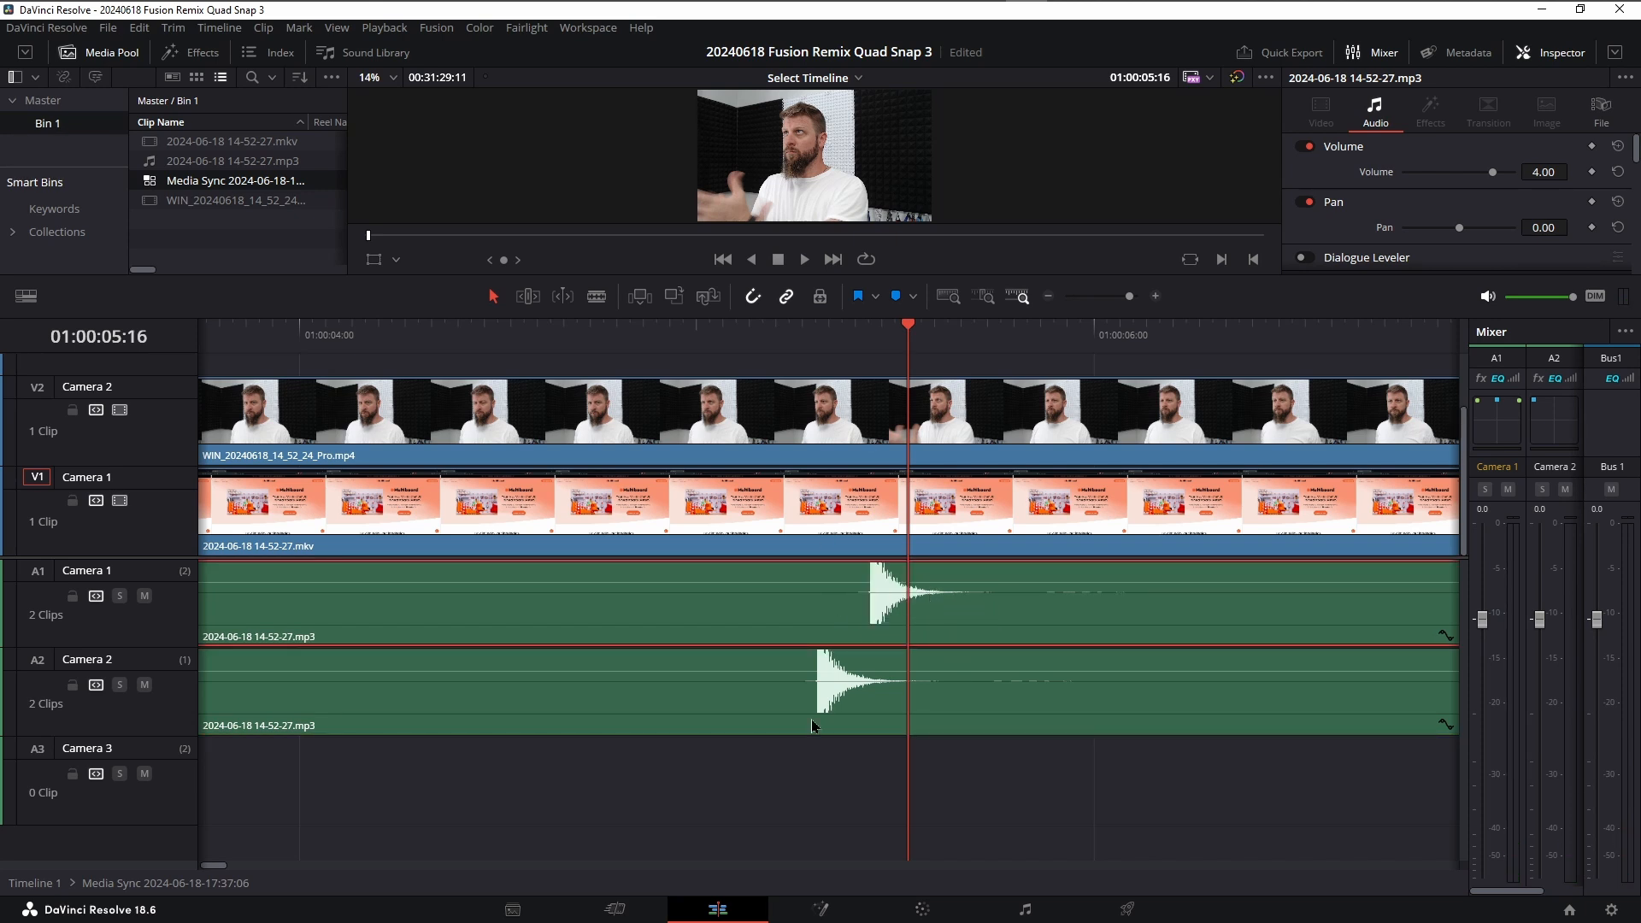
left_click_drag(812, 725, 861, 725)
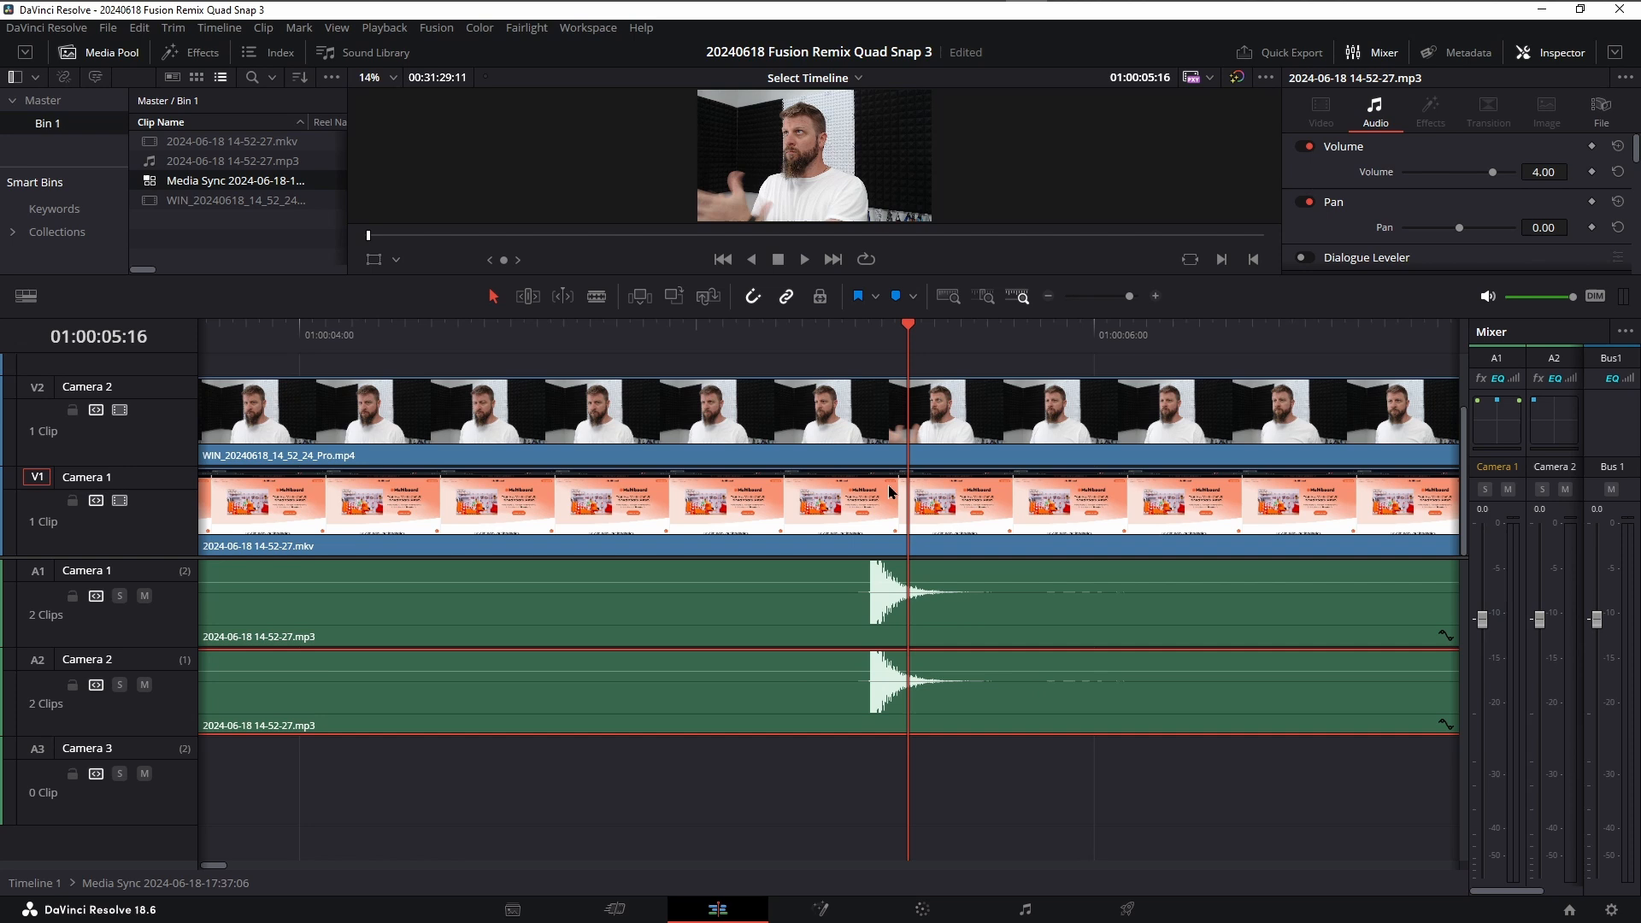
Play back the clap and the speech from about 01:00:13 to check the sync of the shifted mp3 clips.
left_click(807, 340)
key("space")
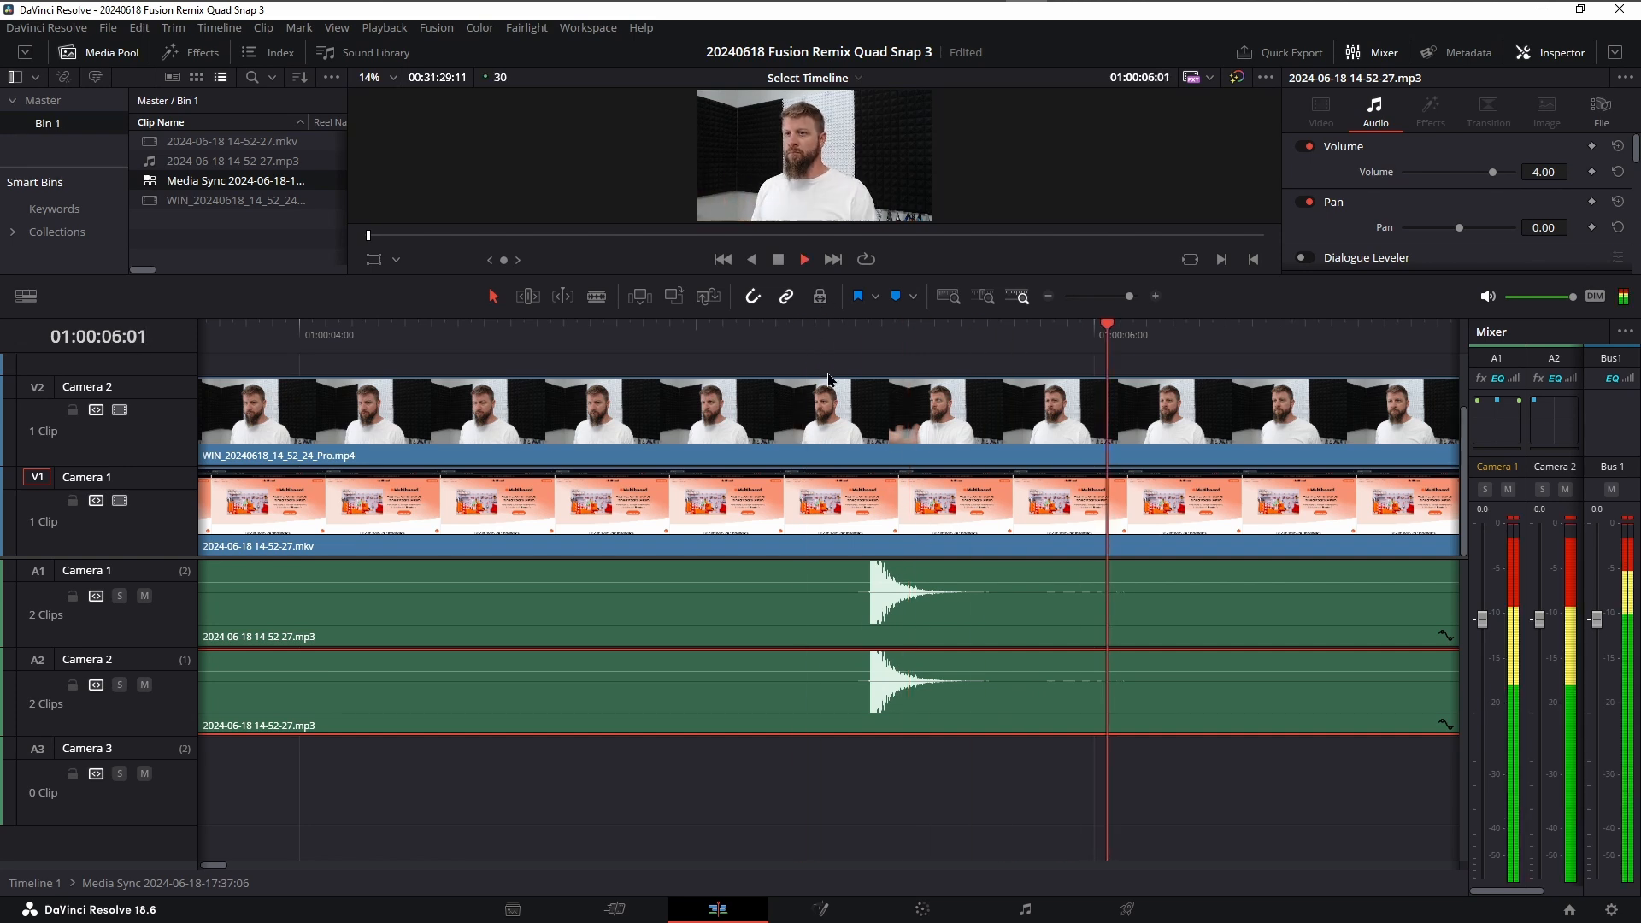
key("space")
scroll(1003, 750, "down", 8)
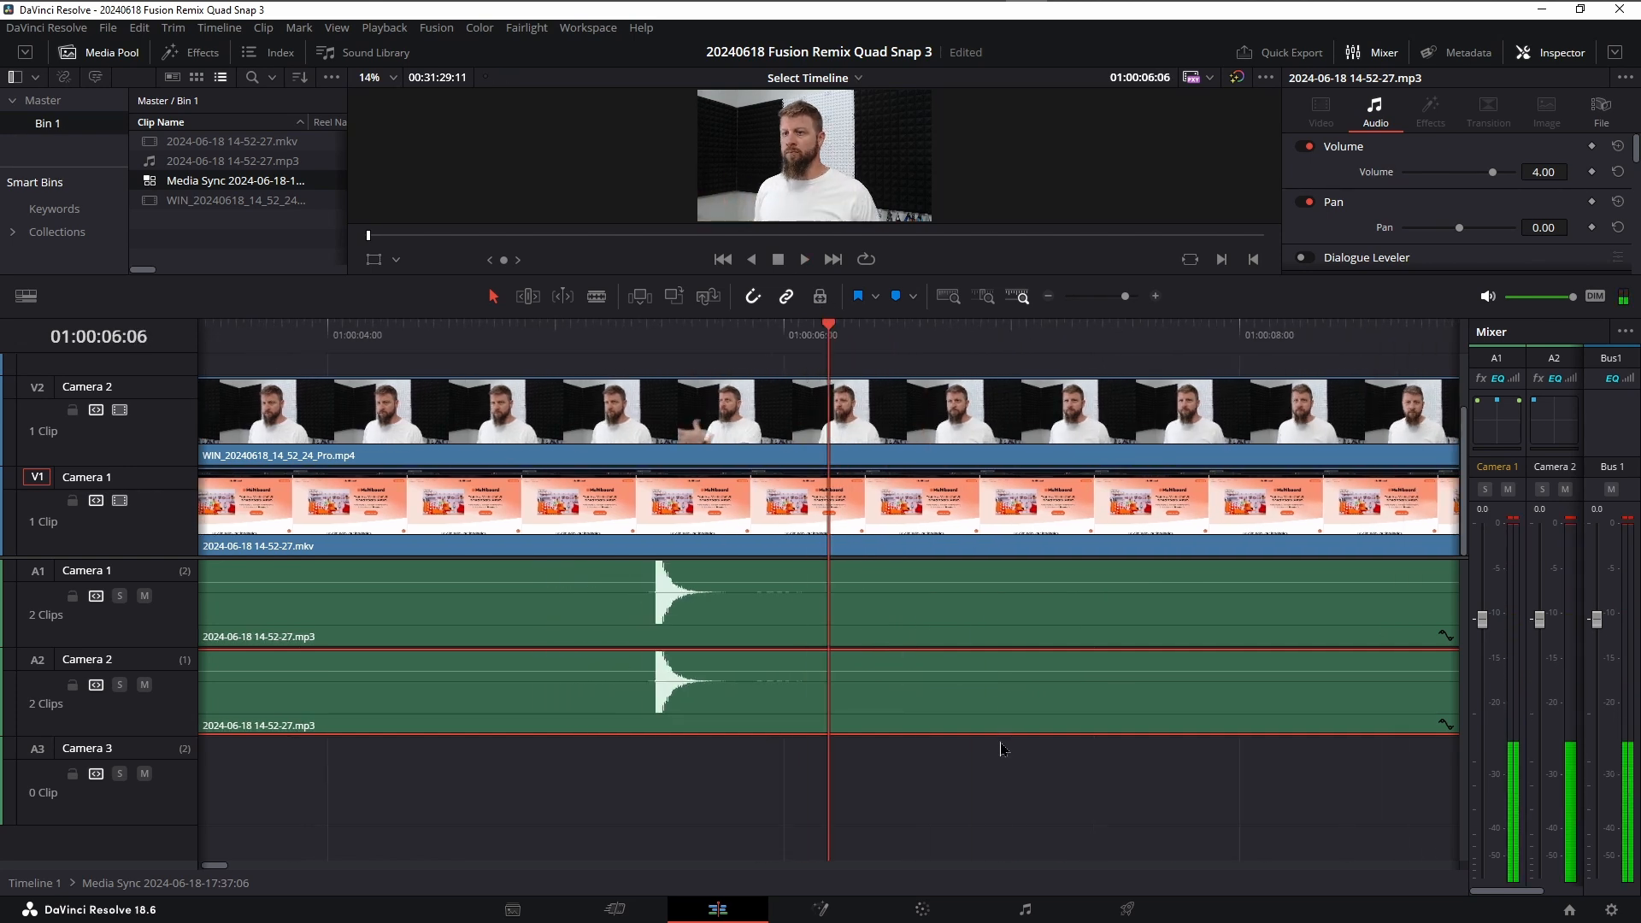
left_click(974, 340)
key("space")
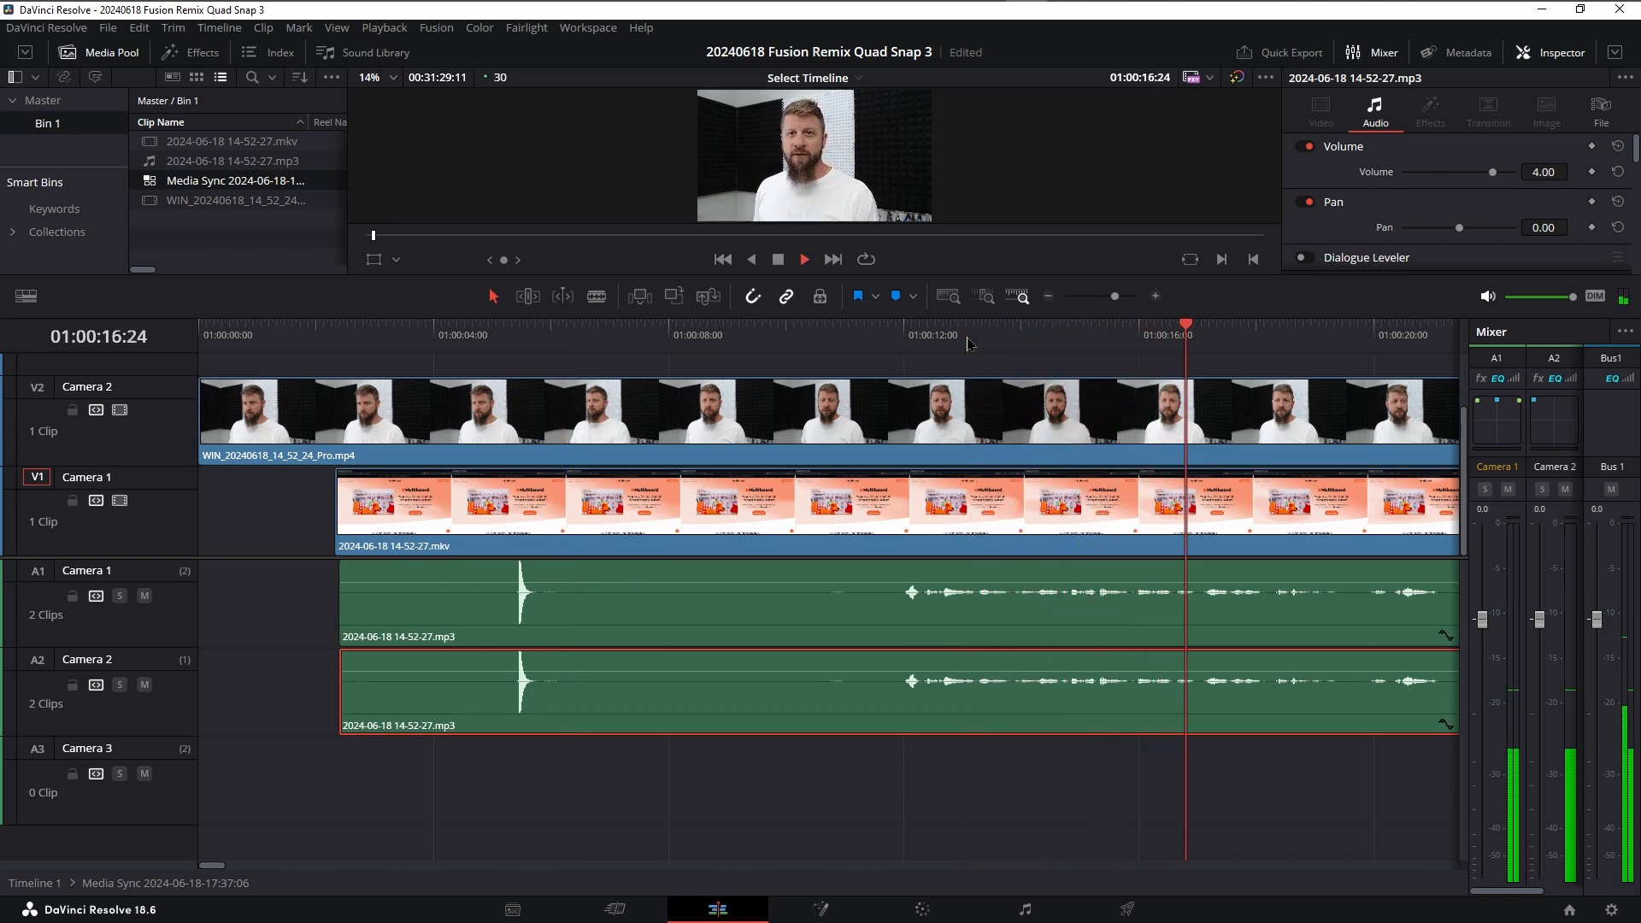
key("space")
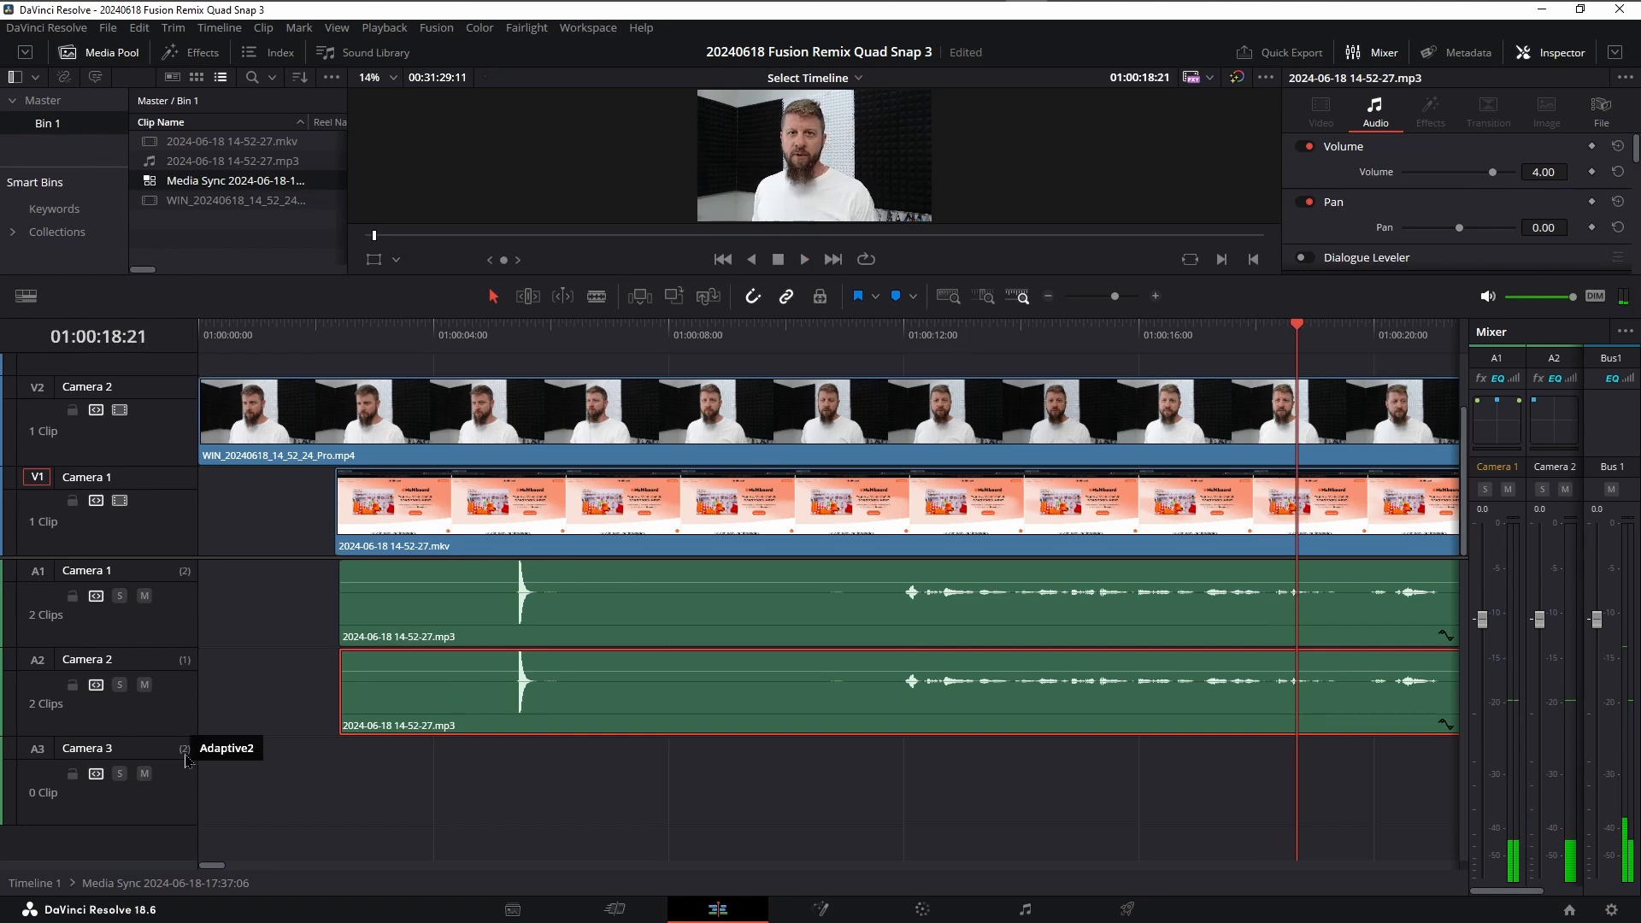
scroll(675, 790, "down", 5)
scroll(672, 791, "down", 8)
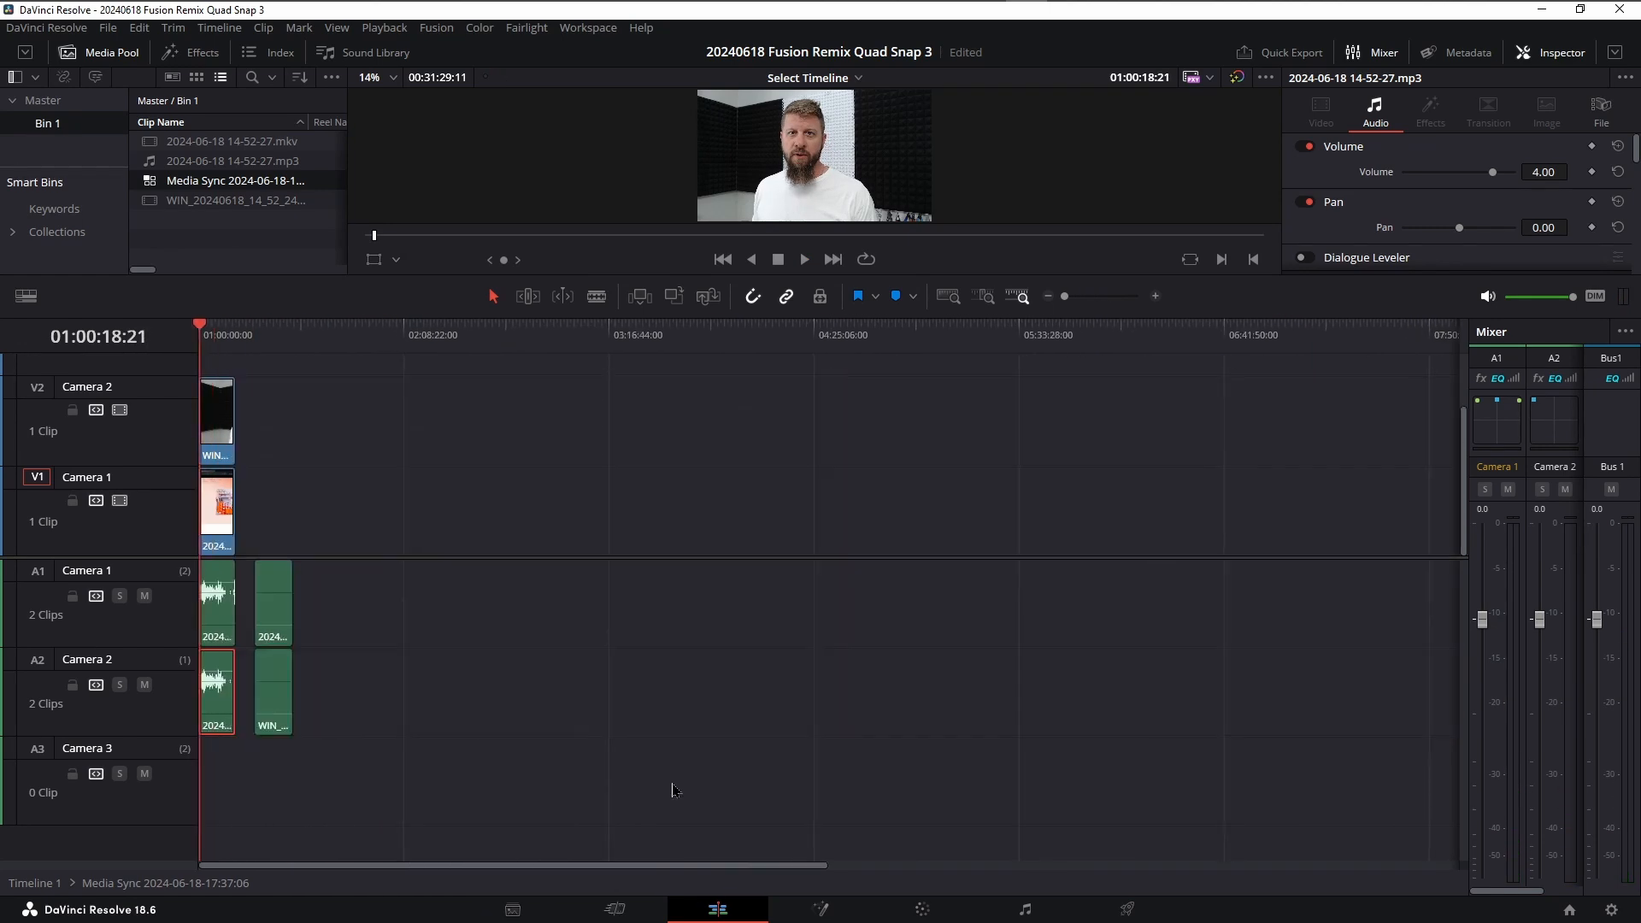
Delete the empty Camera 3 audio track from the multicam clip's timeline.
scroll(673, 790, "up", 7)
scroll(673, 790, "down", 3)
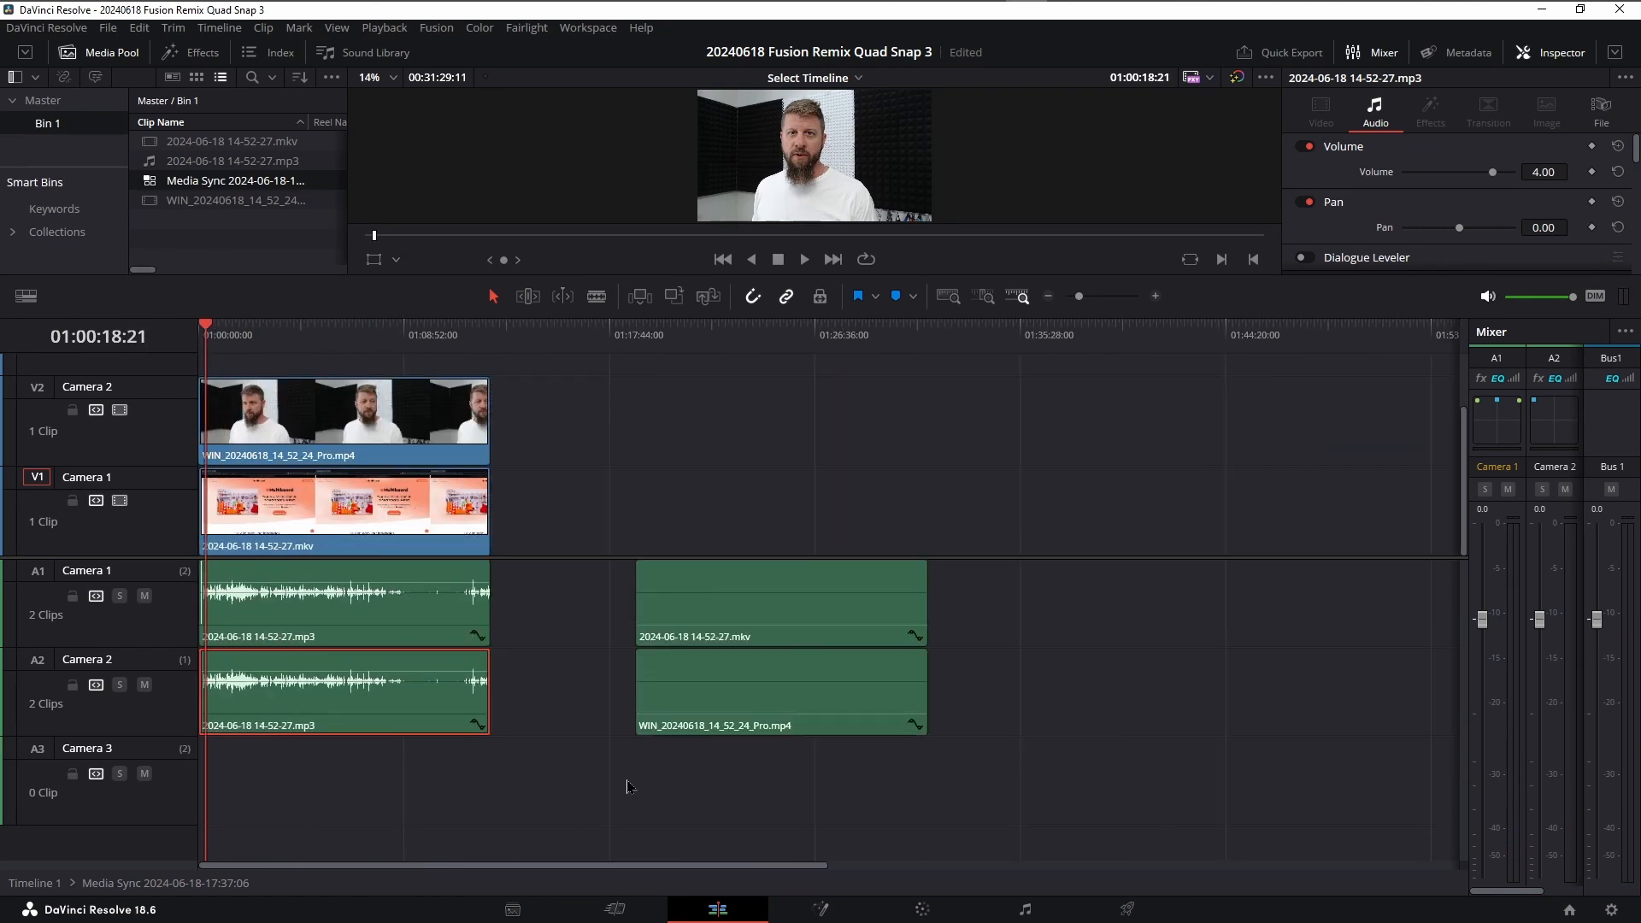
right_click(140, 761)
left_click(192, 824)
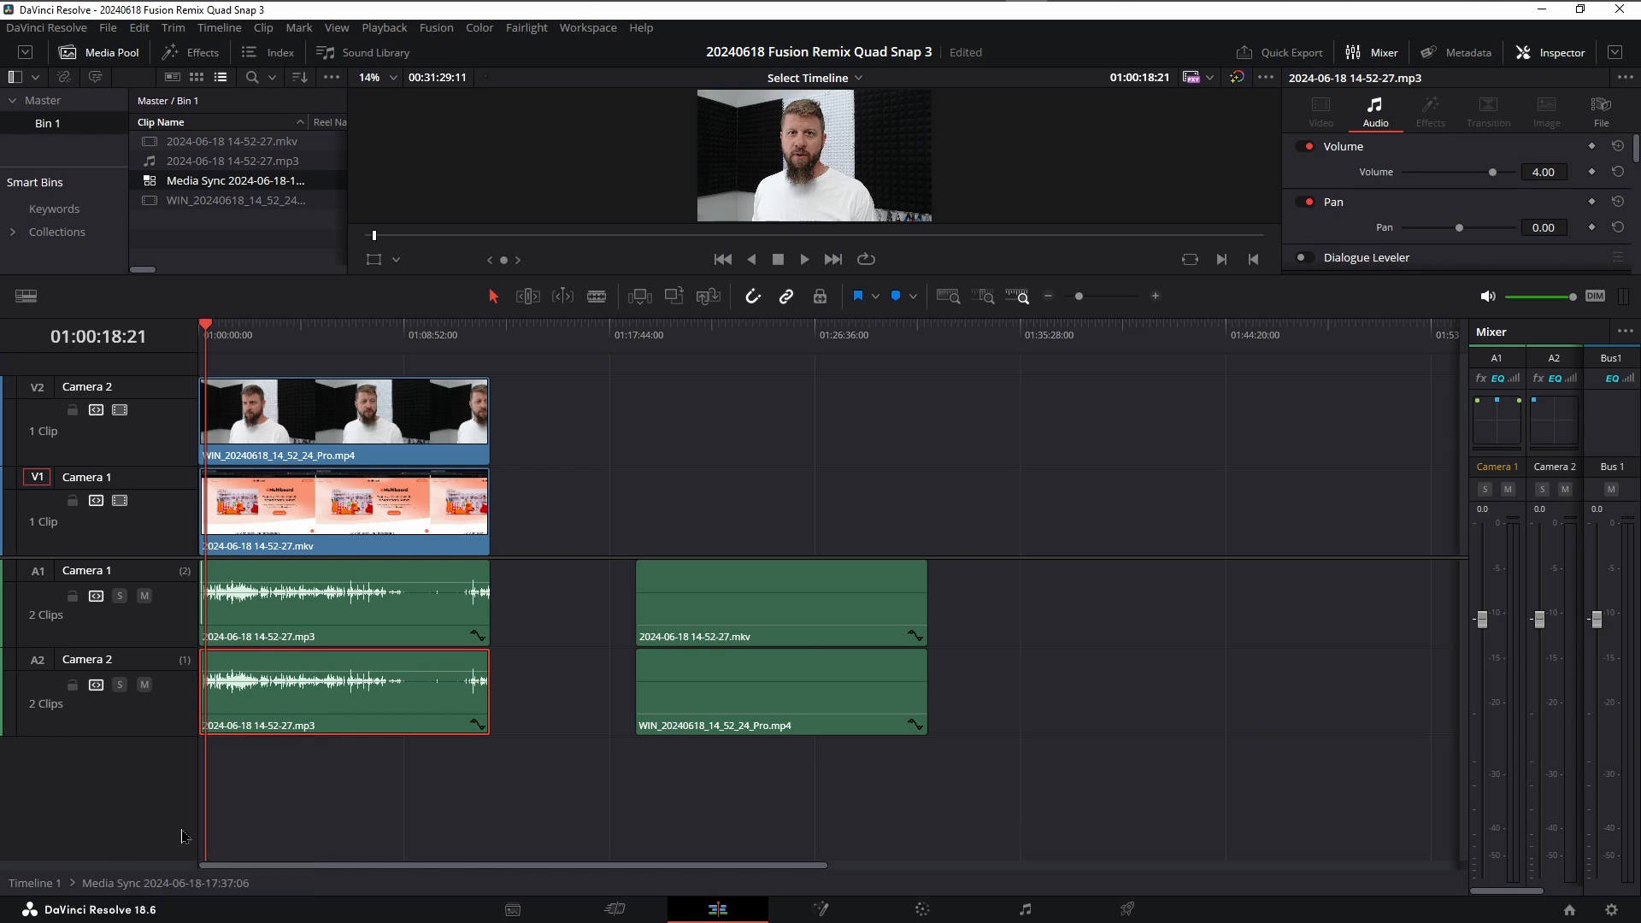
Lock the Camera 1 and Camera 2 tracks, including their linked video tracks, in the multicam clip's timeline.
left_click(72, 595)
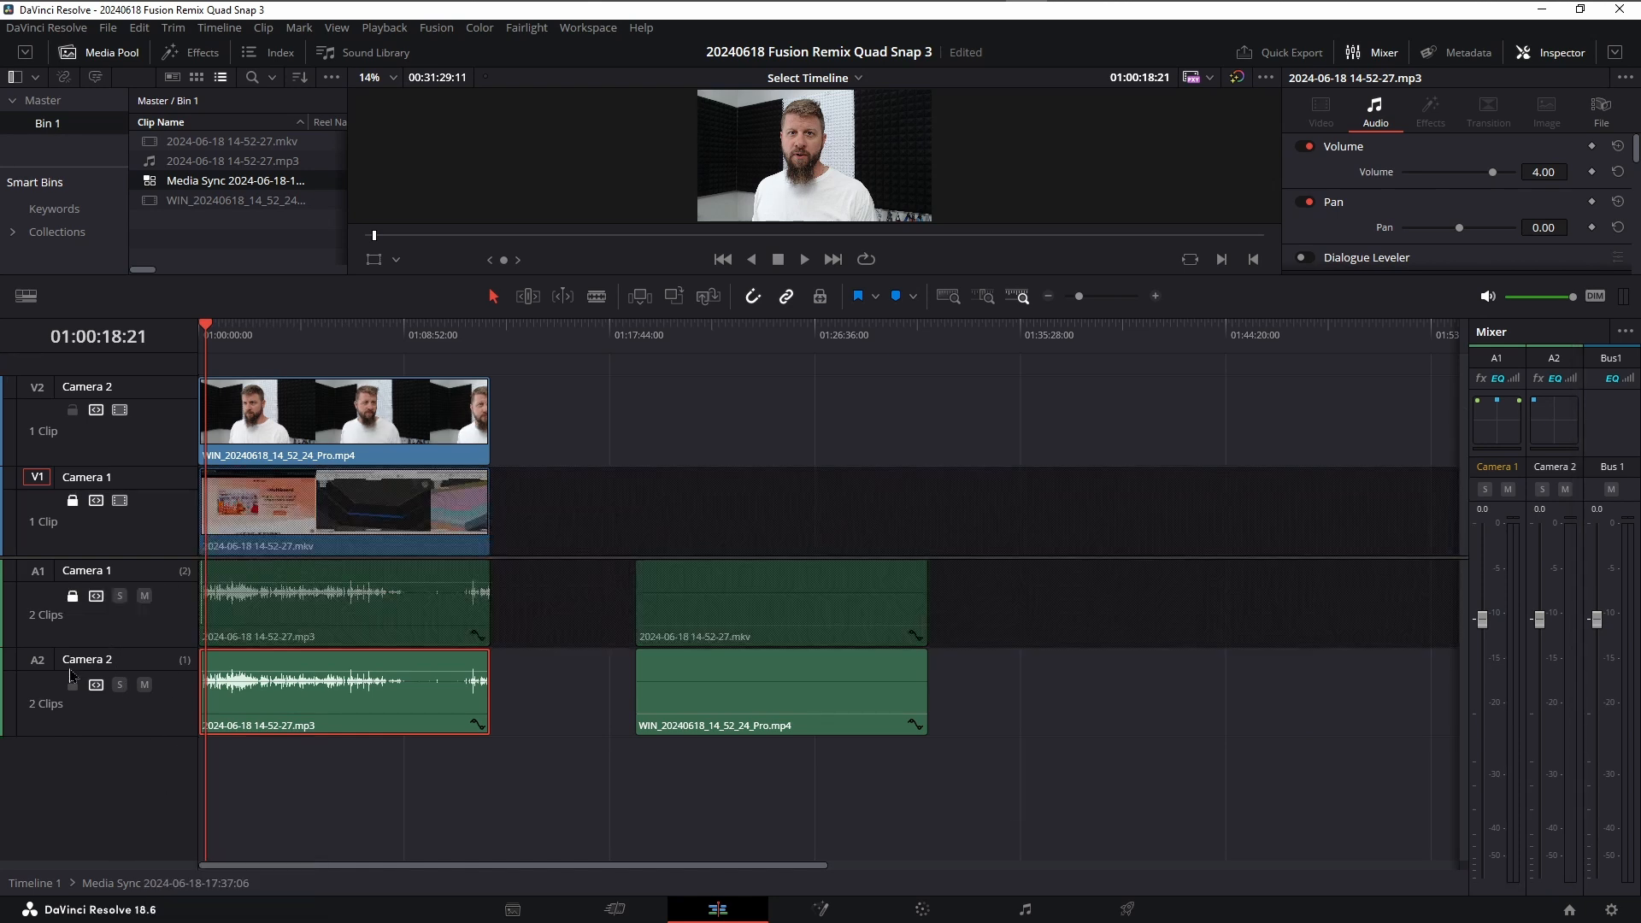
left_click(73, 684)
left_click(397, 841)
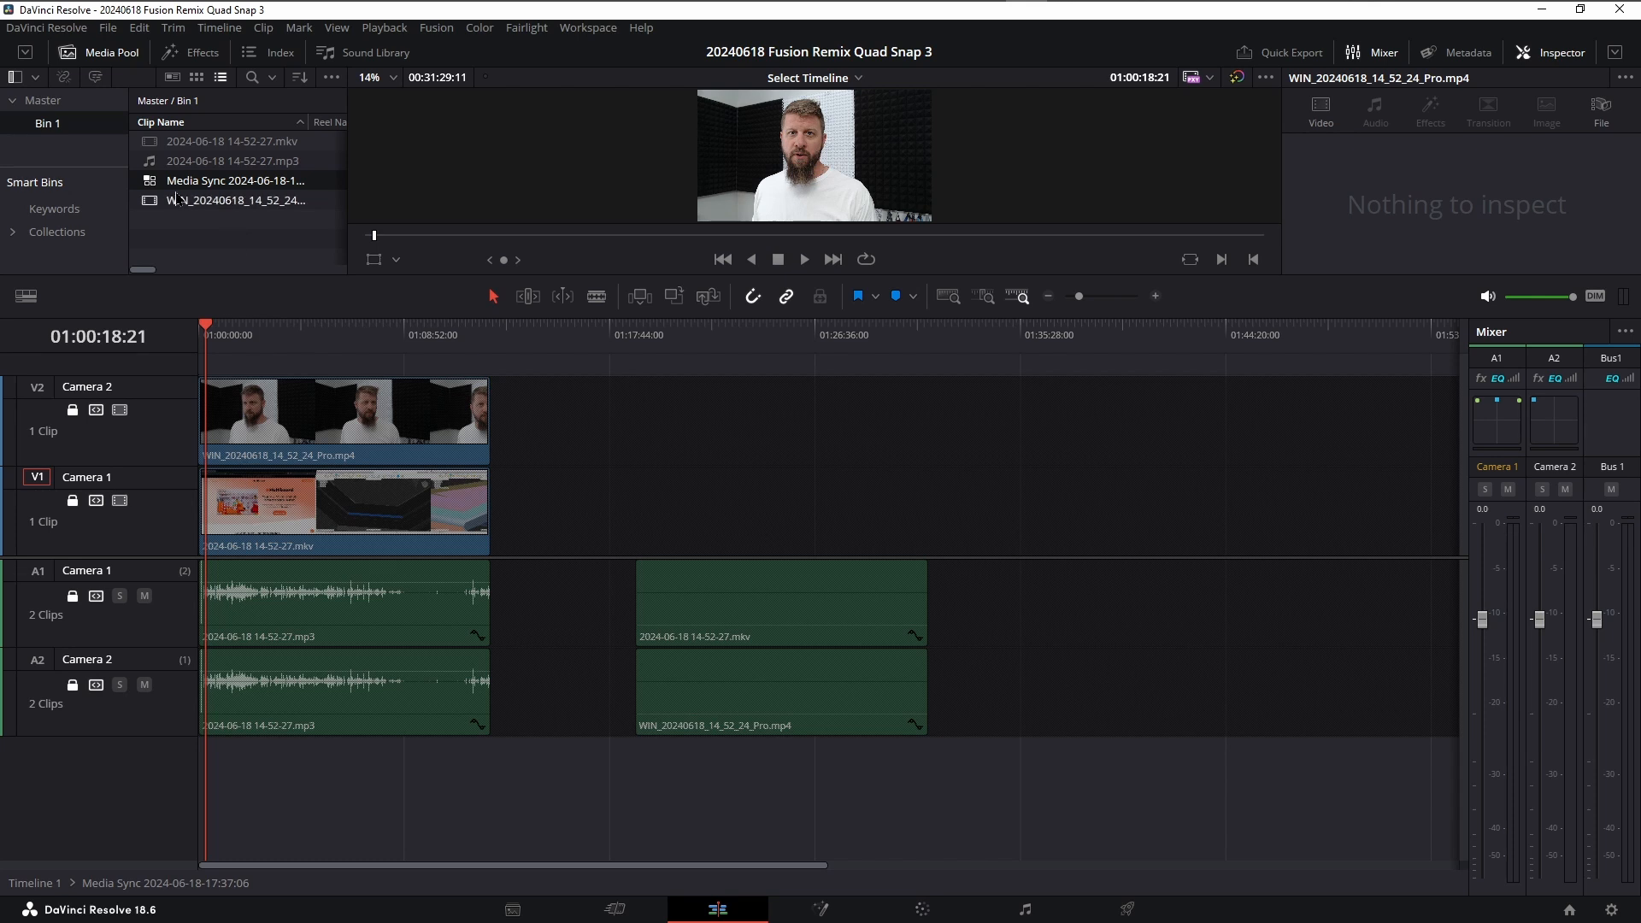
Return to Timeline 1 and place the Media Sync multicam clip at 01:00:00:00 on Video 1 and on a new Video 2 track above it.
left_click(850, 85)
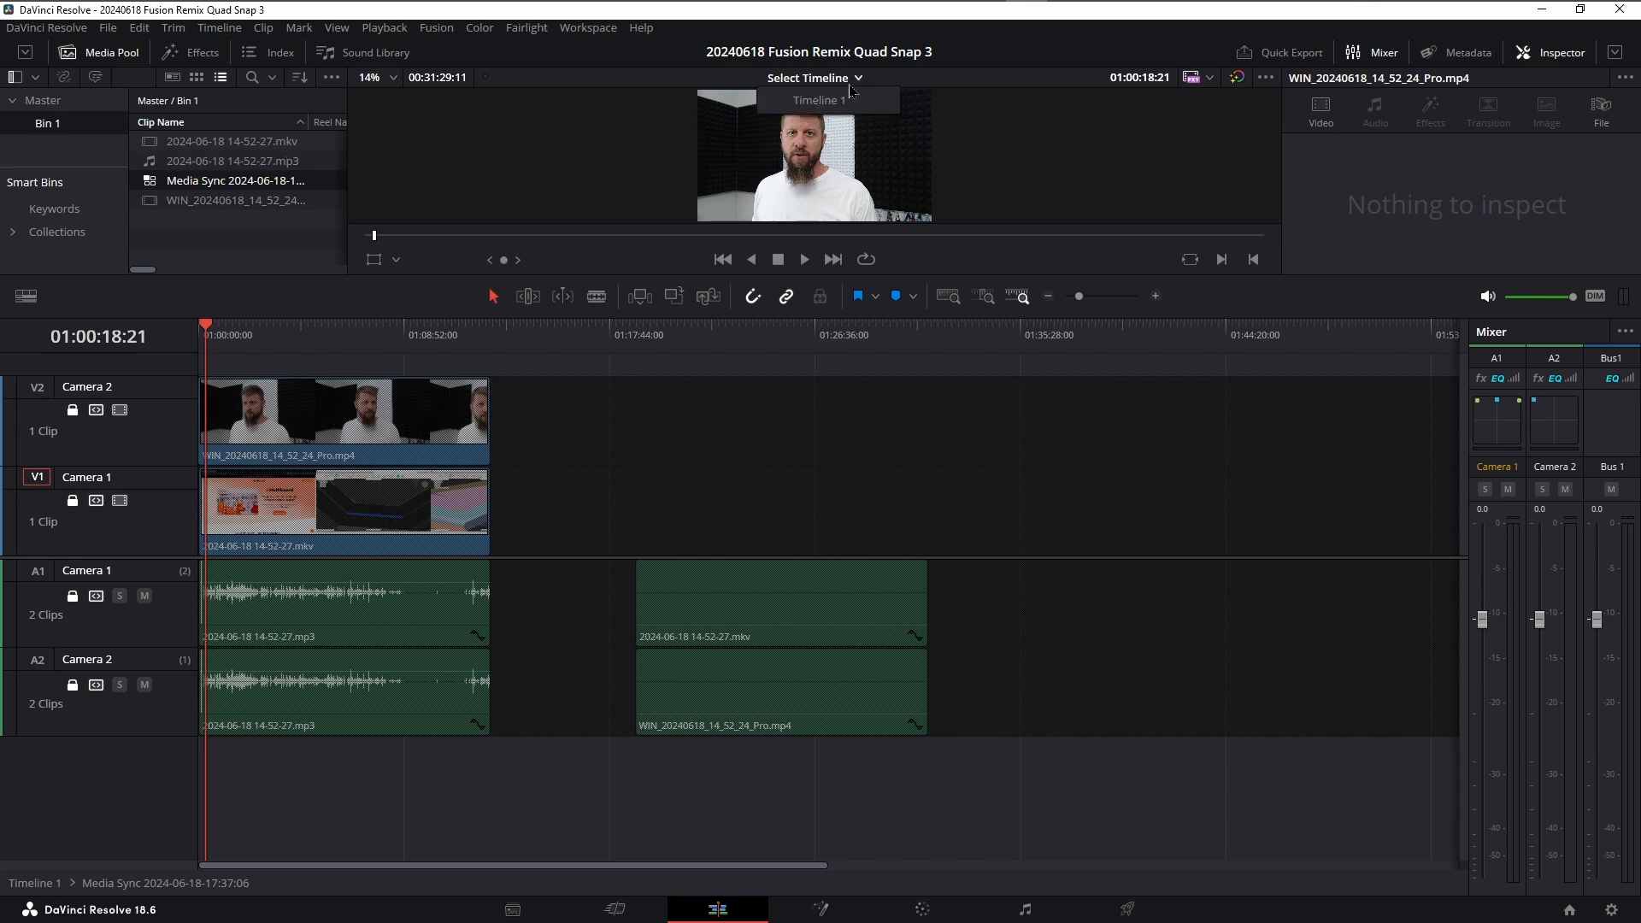
left_click(837, 112)
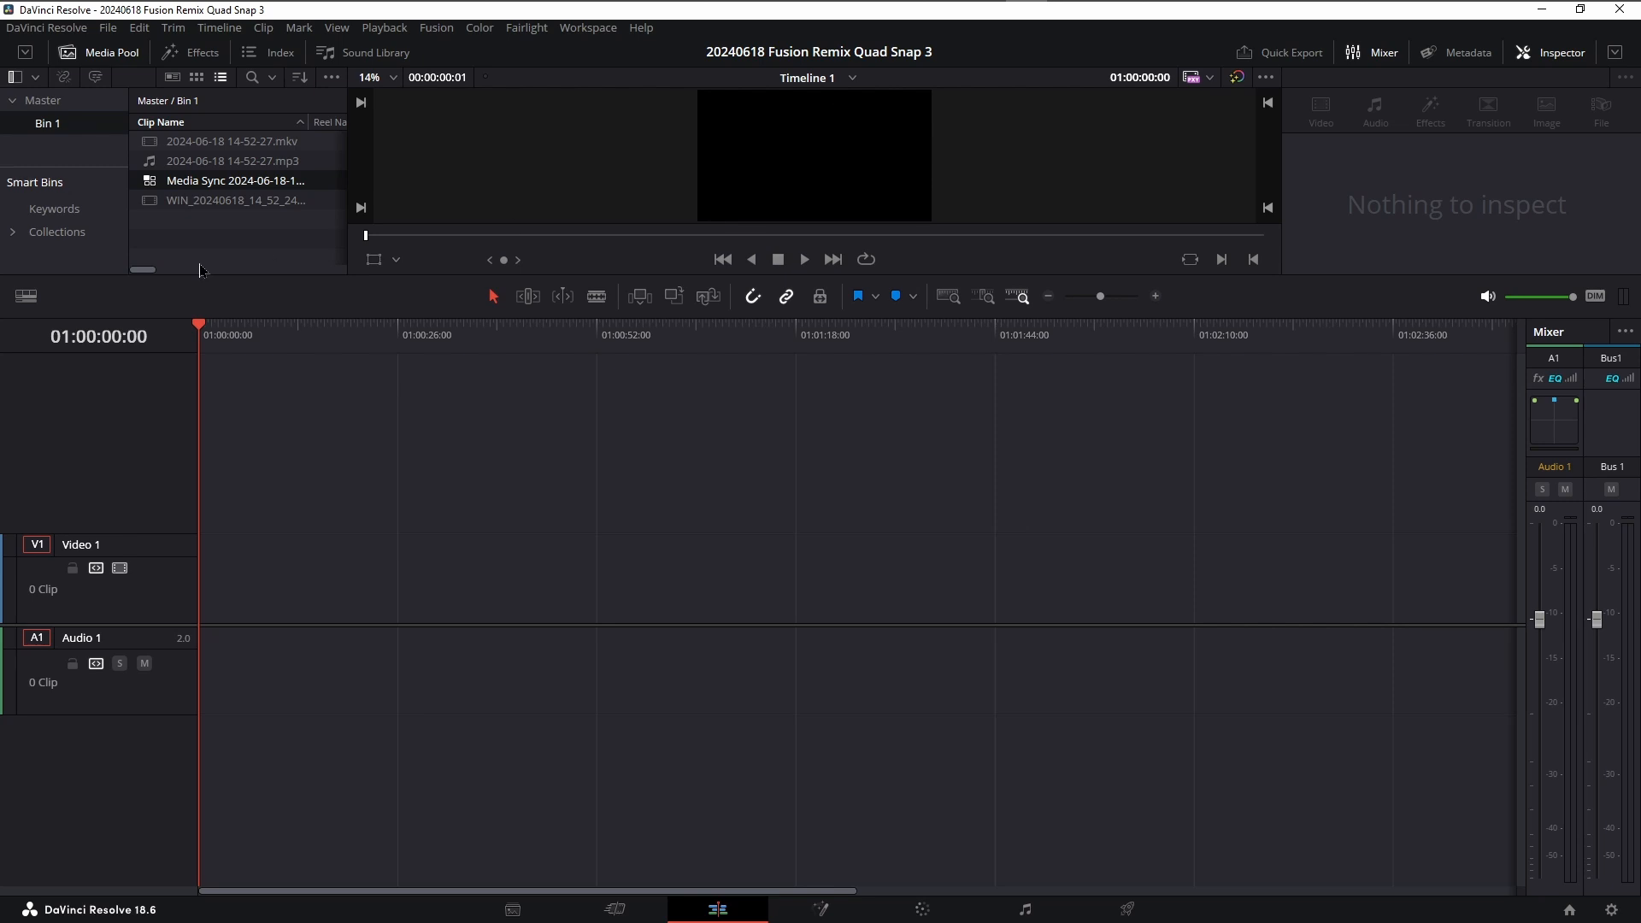
left_click_drag(184, 189, 205, 586)
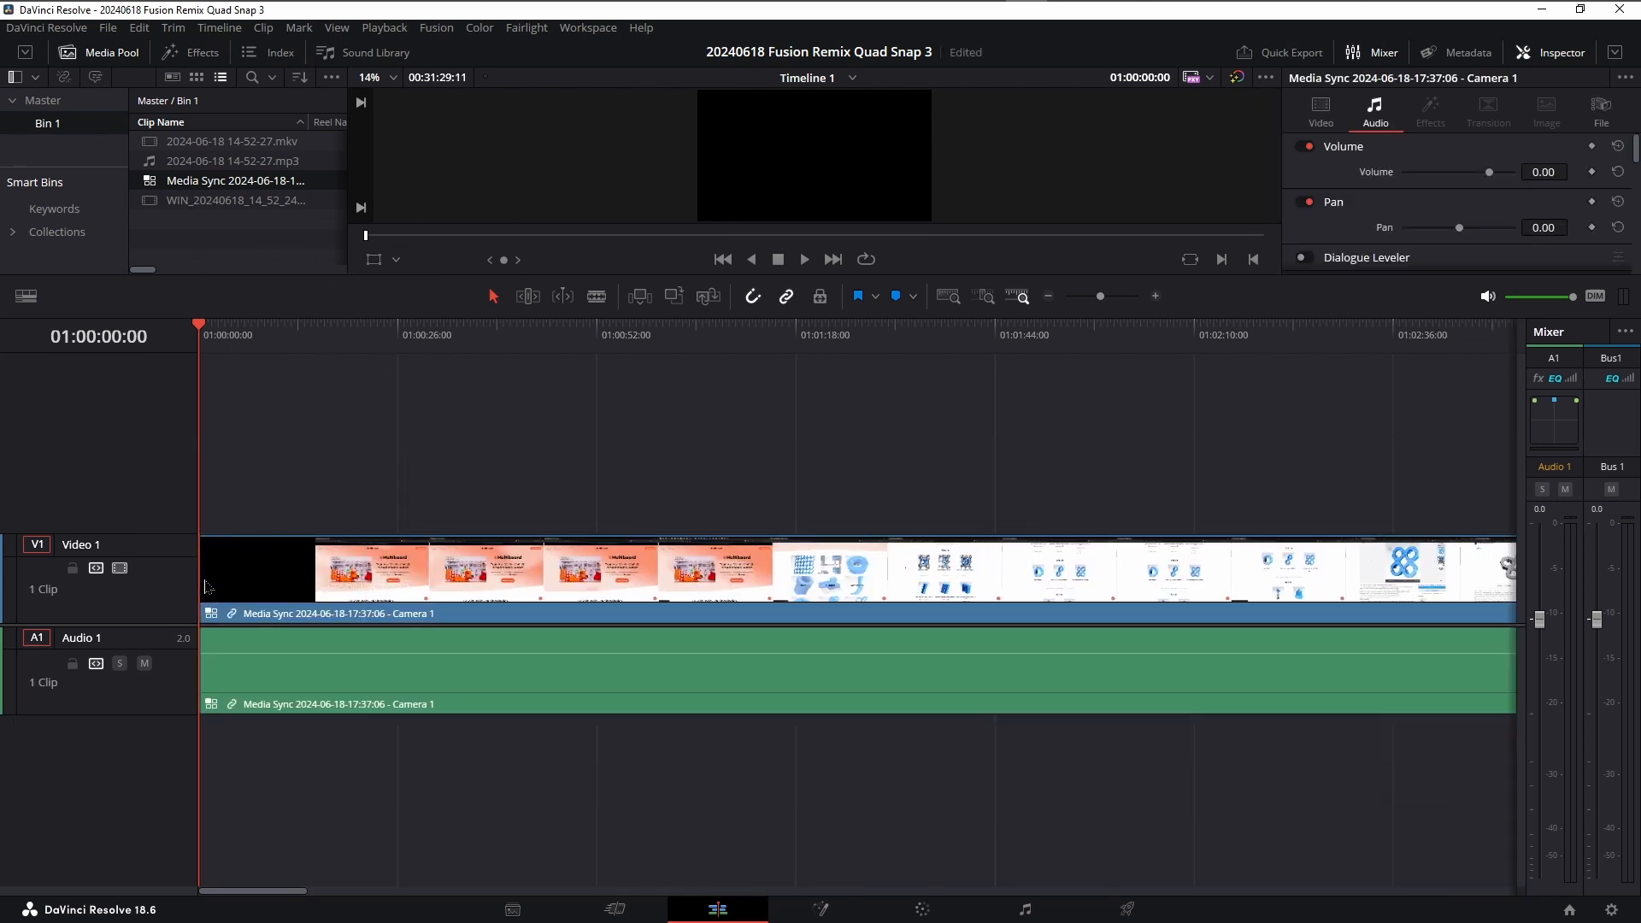
left_click_drag(168, 184, 214, 496)
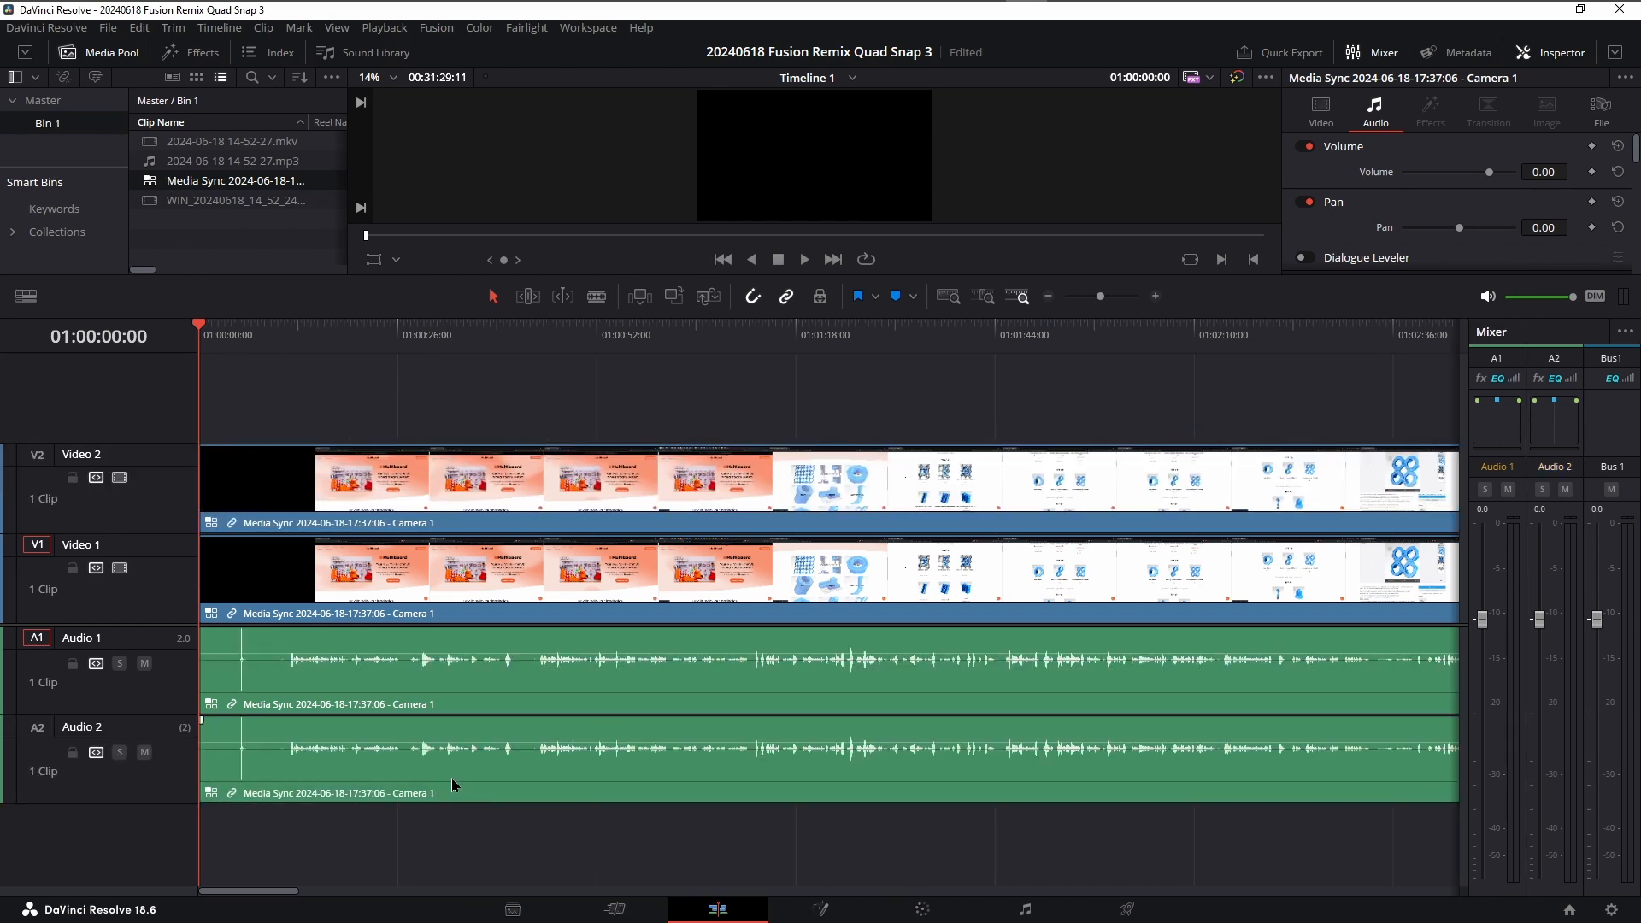
Show the source viewer in Multicam mode beside the timeline viewer and enlarge the viewer area.
left_click(1570, 58)
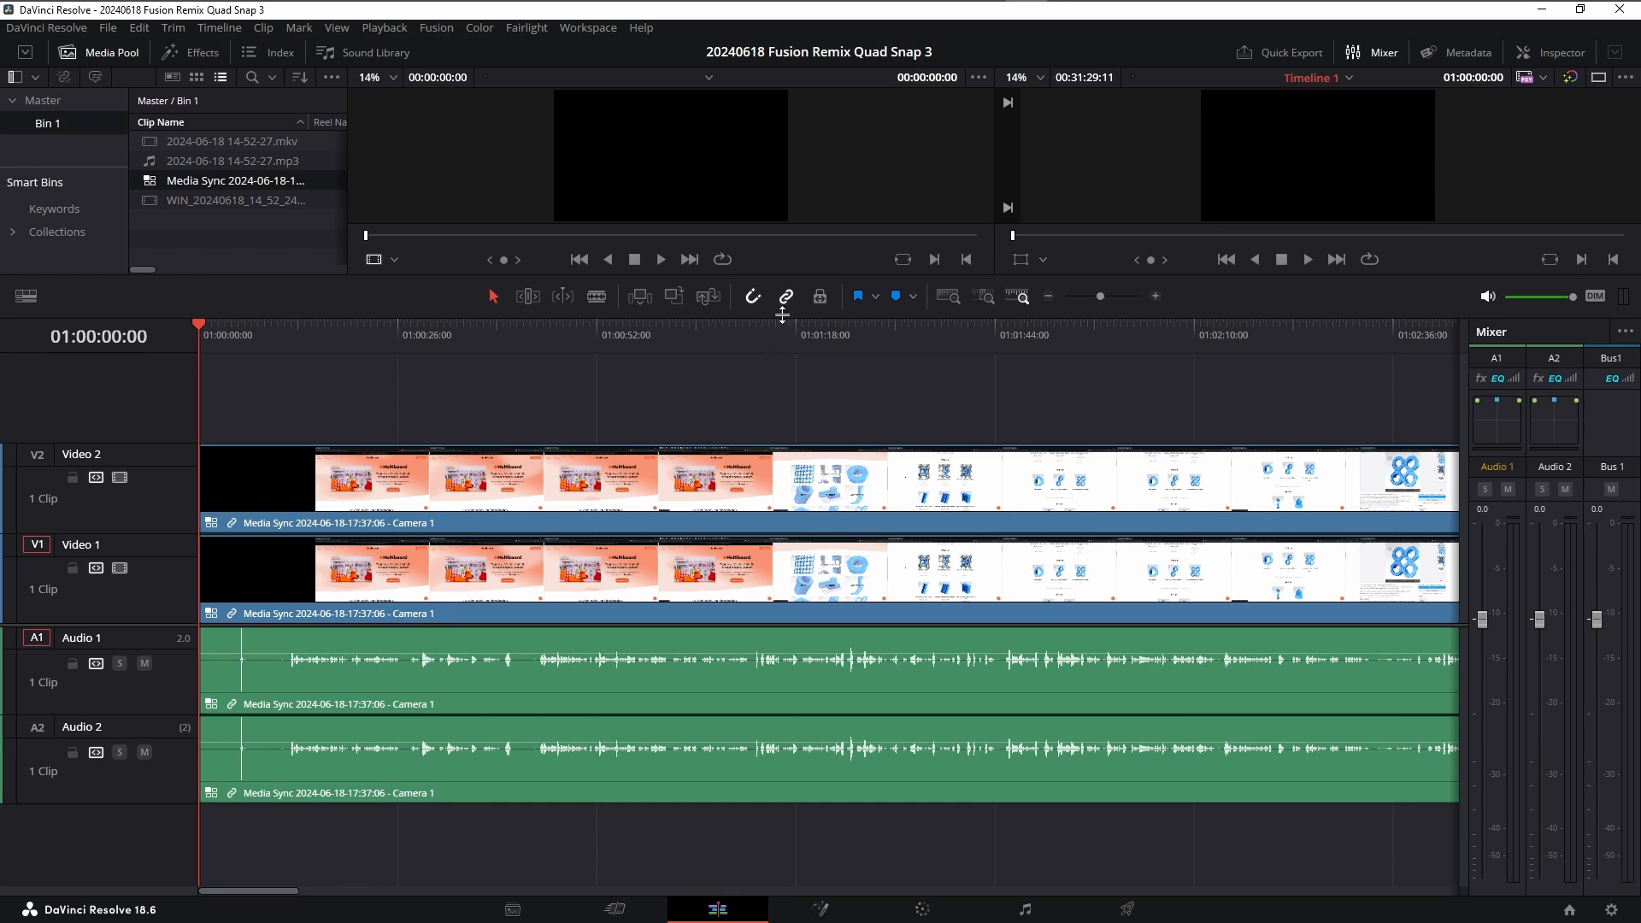
left_click_drag(782, 315, 778, 507)
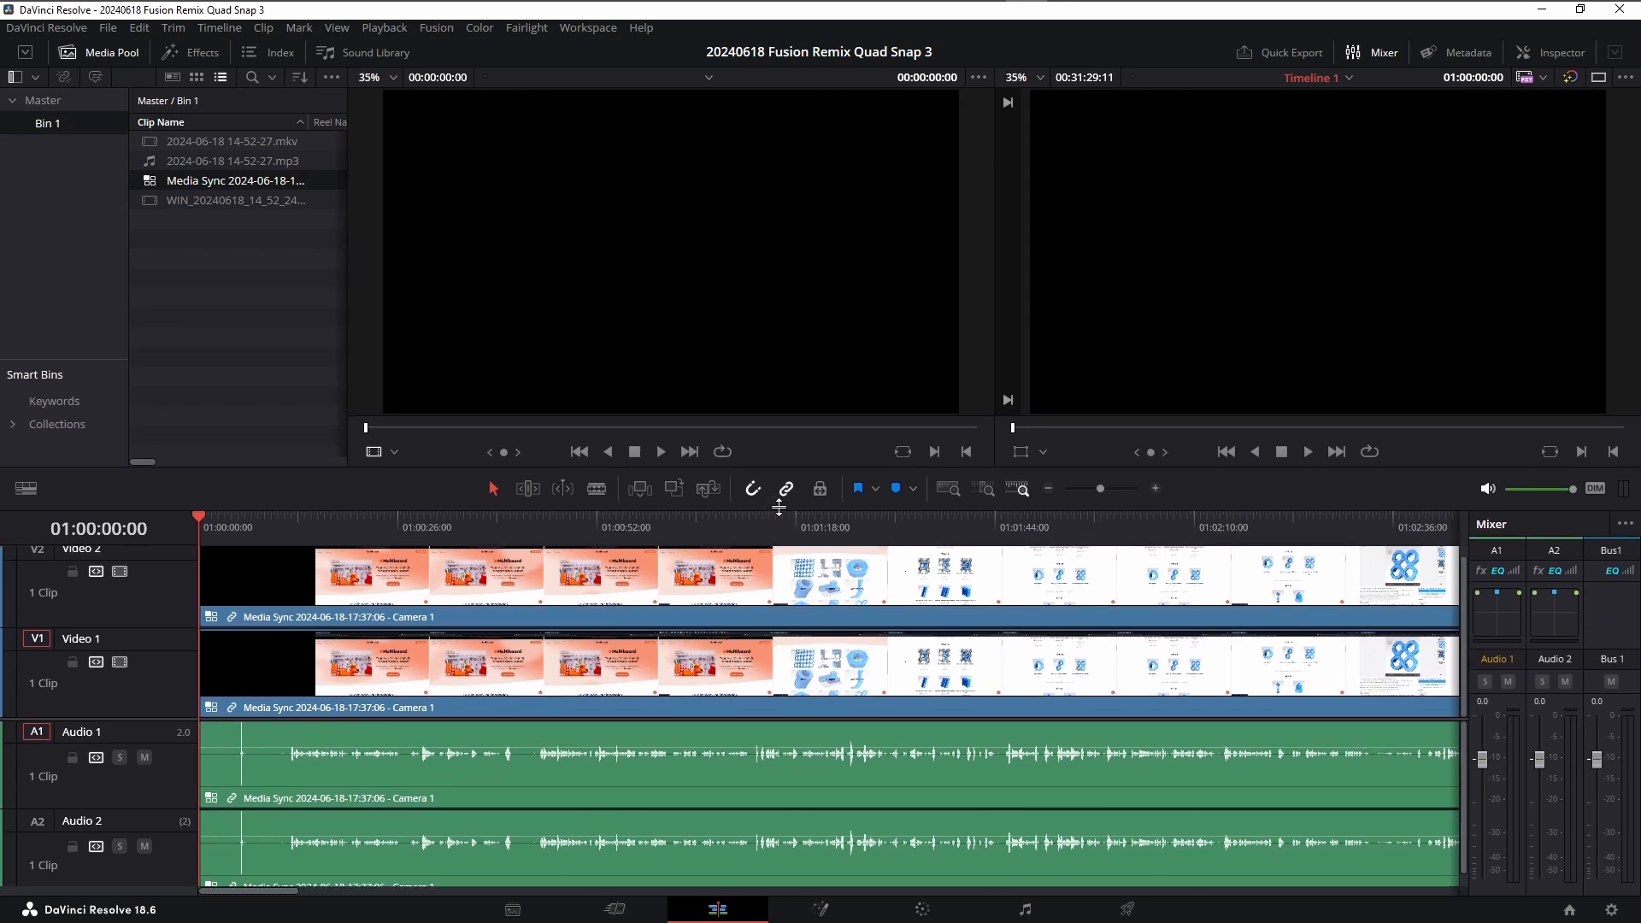
left_click(395, 453)
left_click(432, 543)
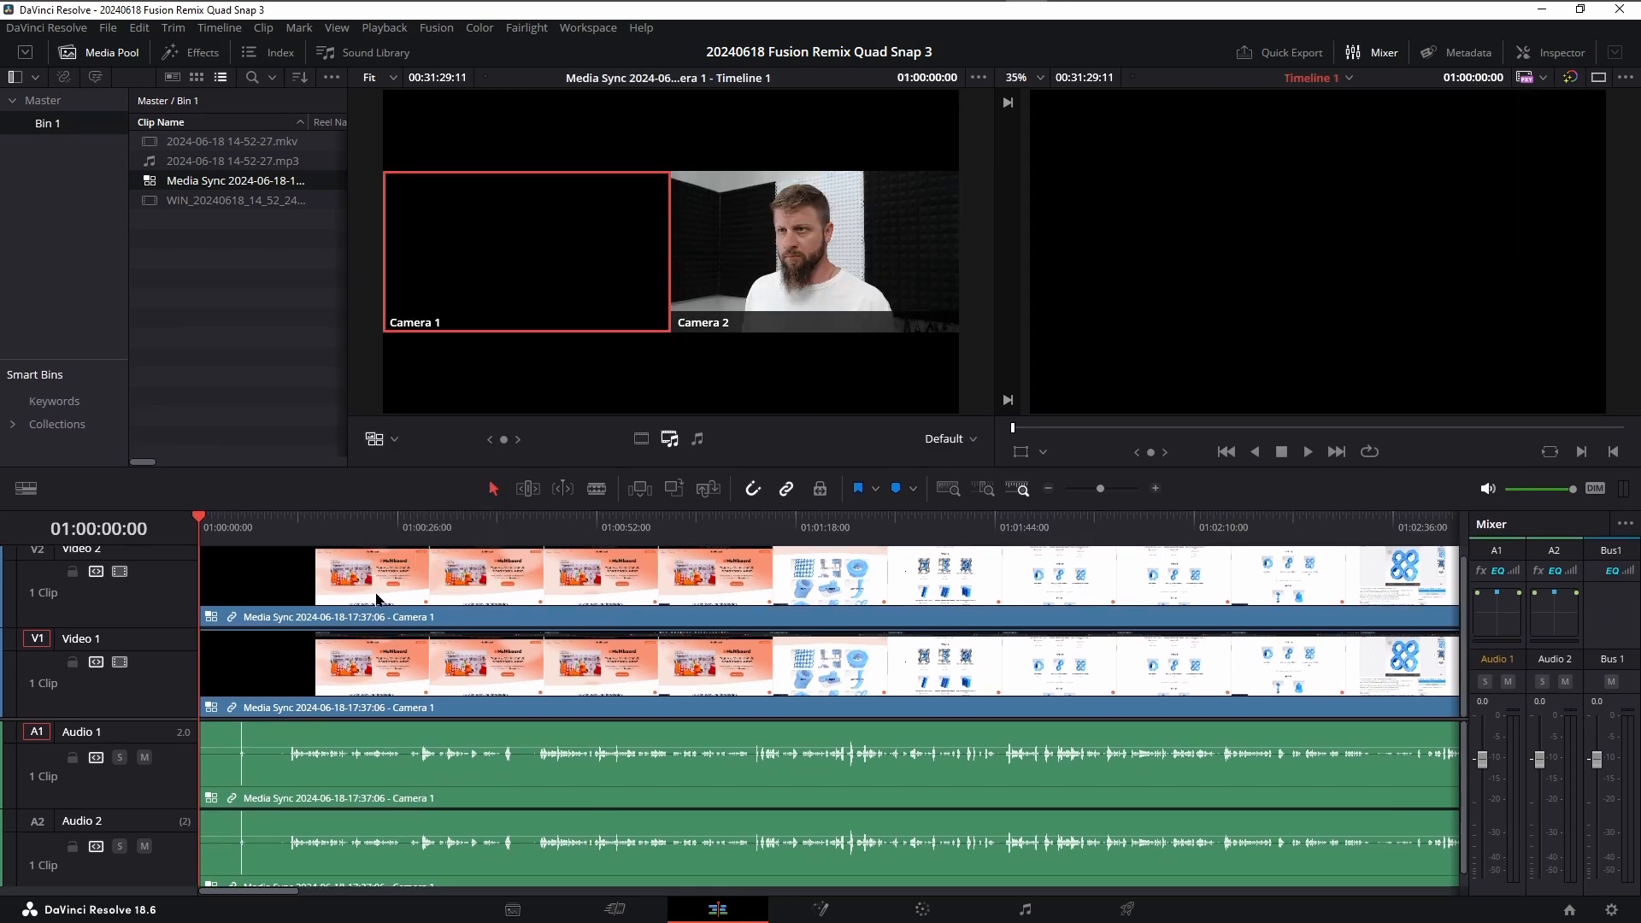
Cut the Video 2 multicam clip at 01:01:48:24 and switch it to Camera 2 from that point.
left_click_drag(323, 534, 1032, 530)
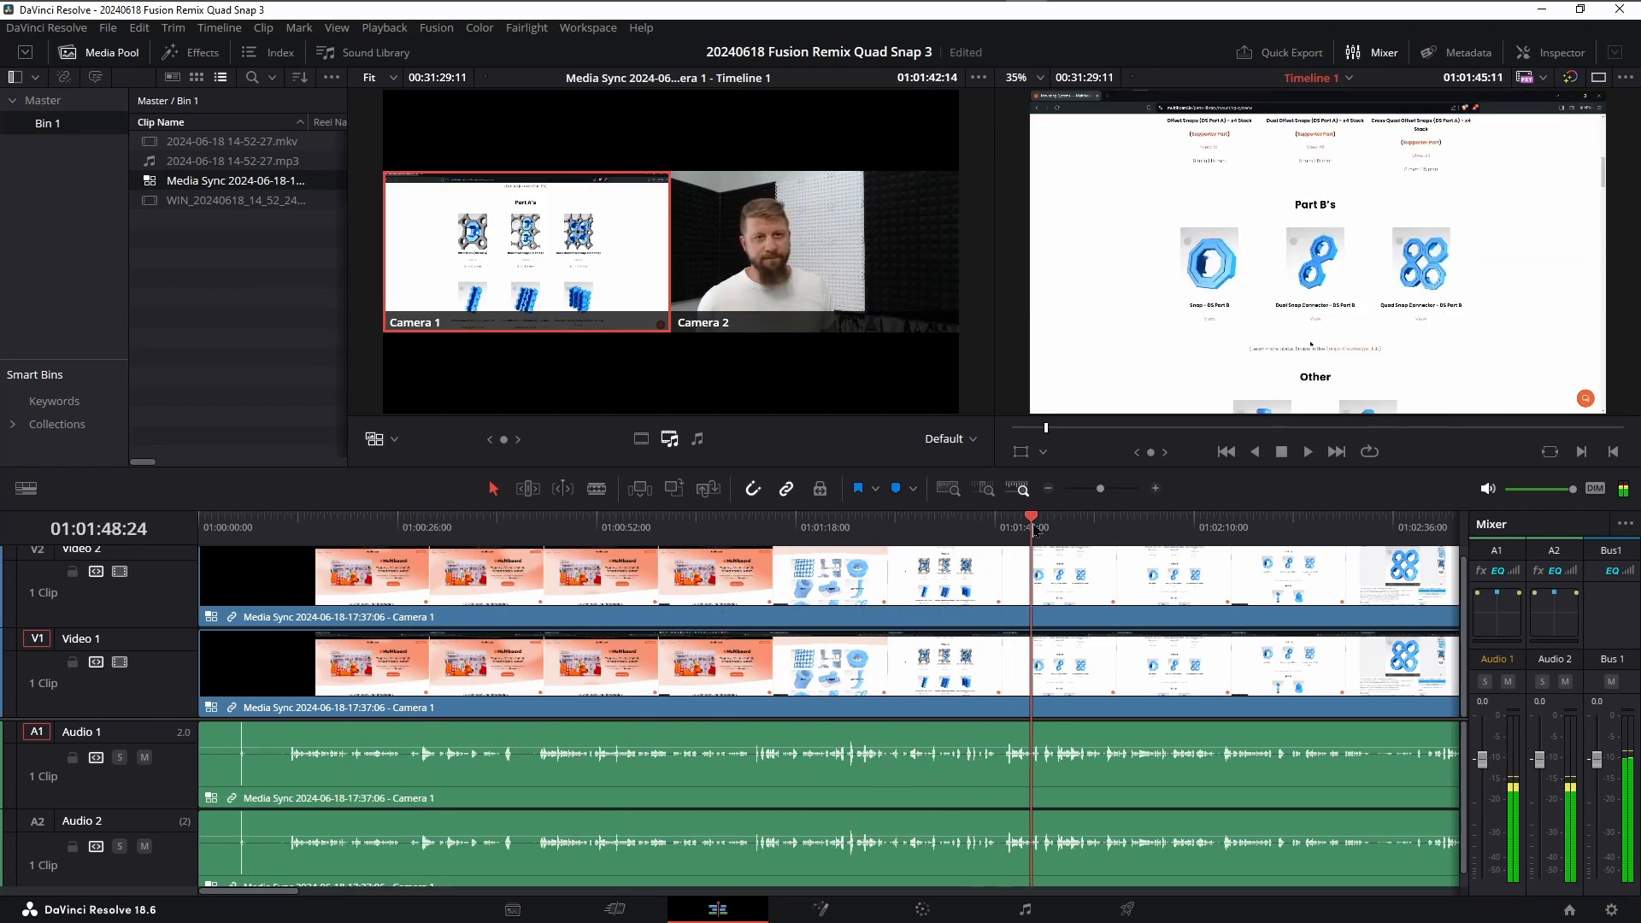
left_click(1070, 573)
left_click(749, 235)
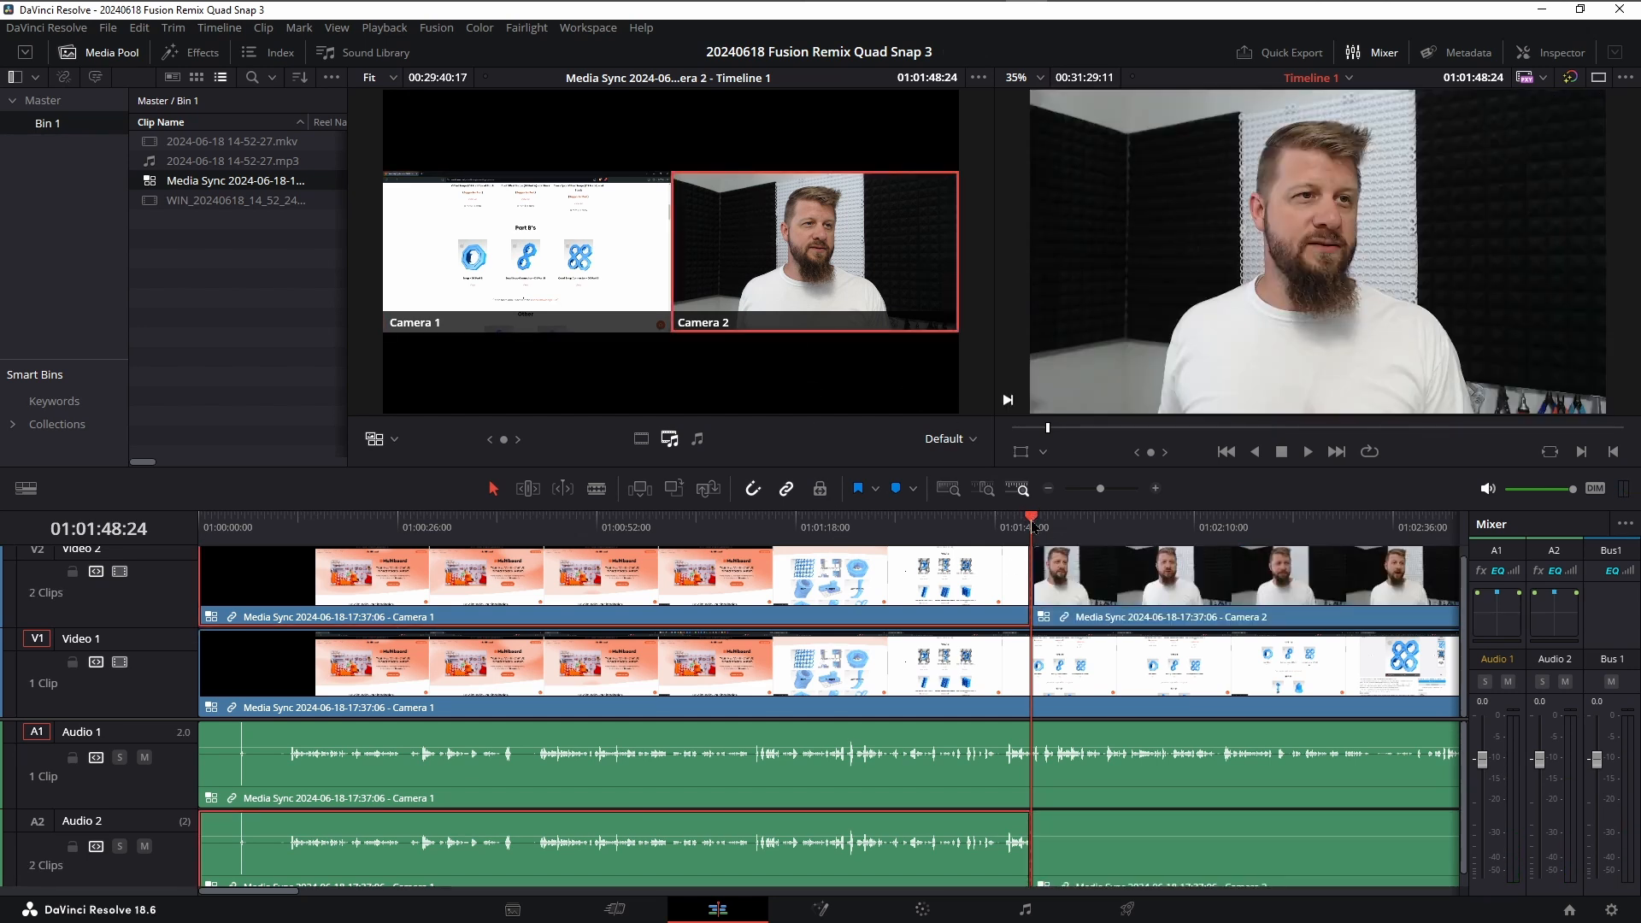
Shrink the Camera 2 clip on Video 2 to a zoom of 0.190 and set its position to X 714 and Y -395.
left_click(1093, 594)
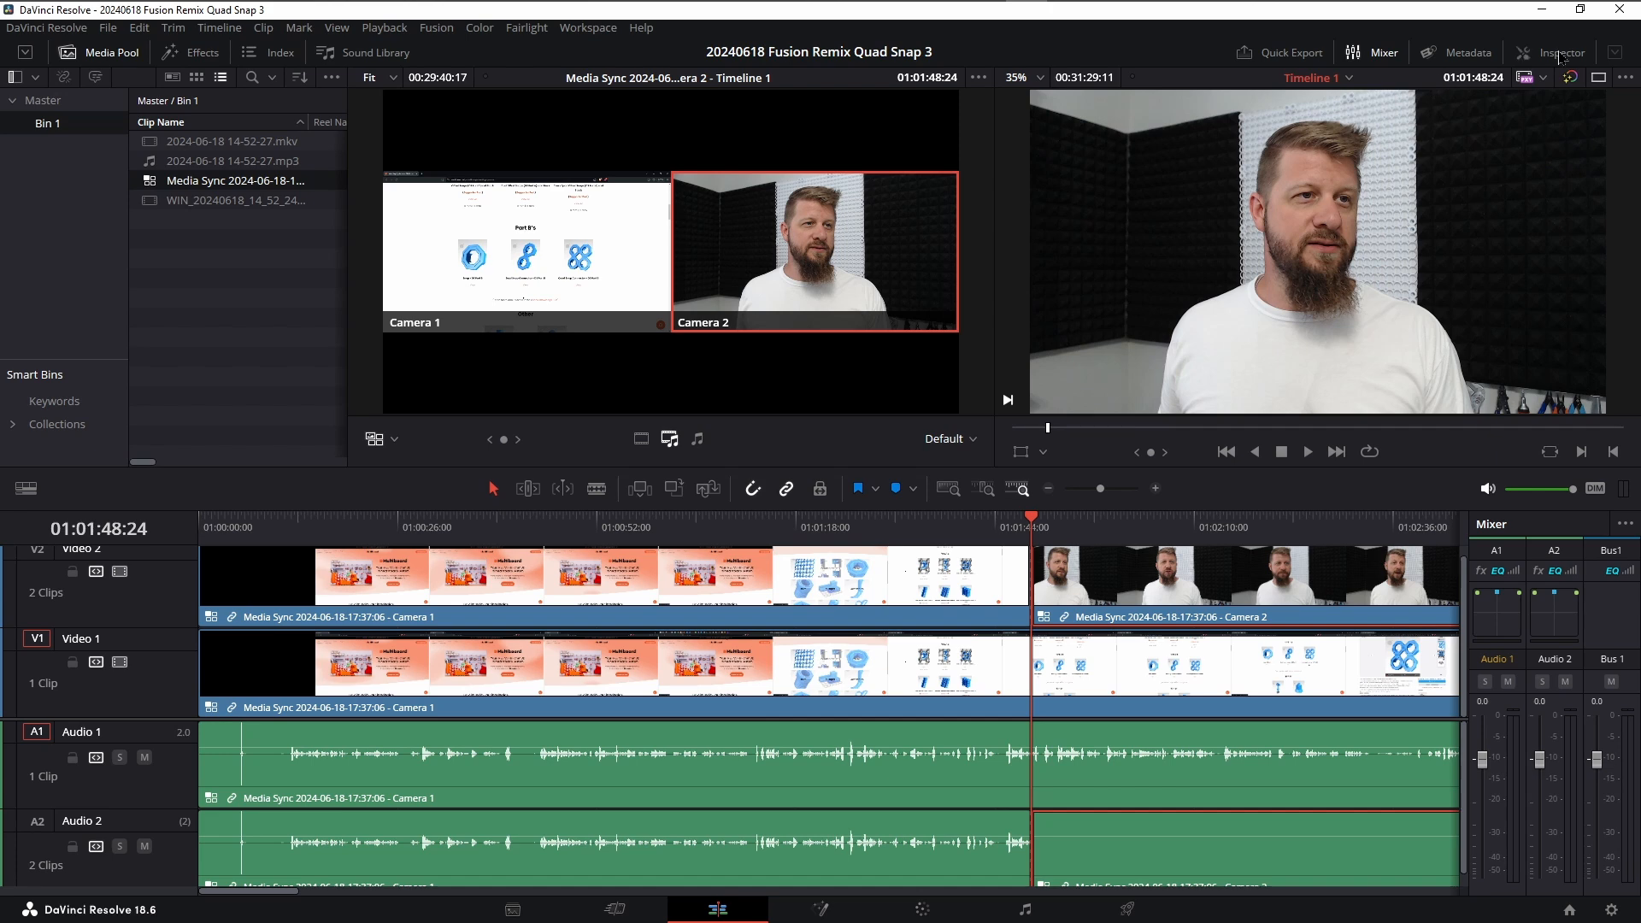
left_click(1530, 52)
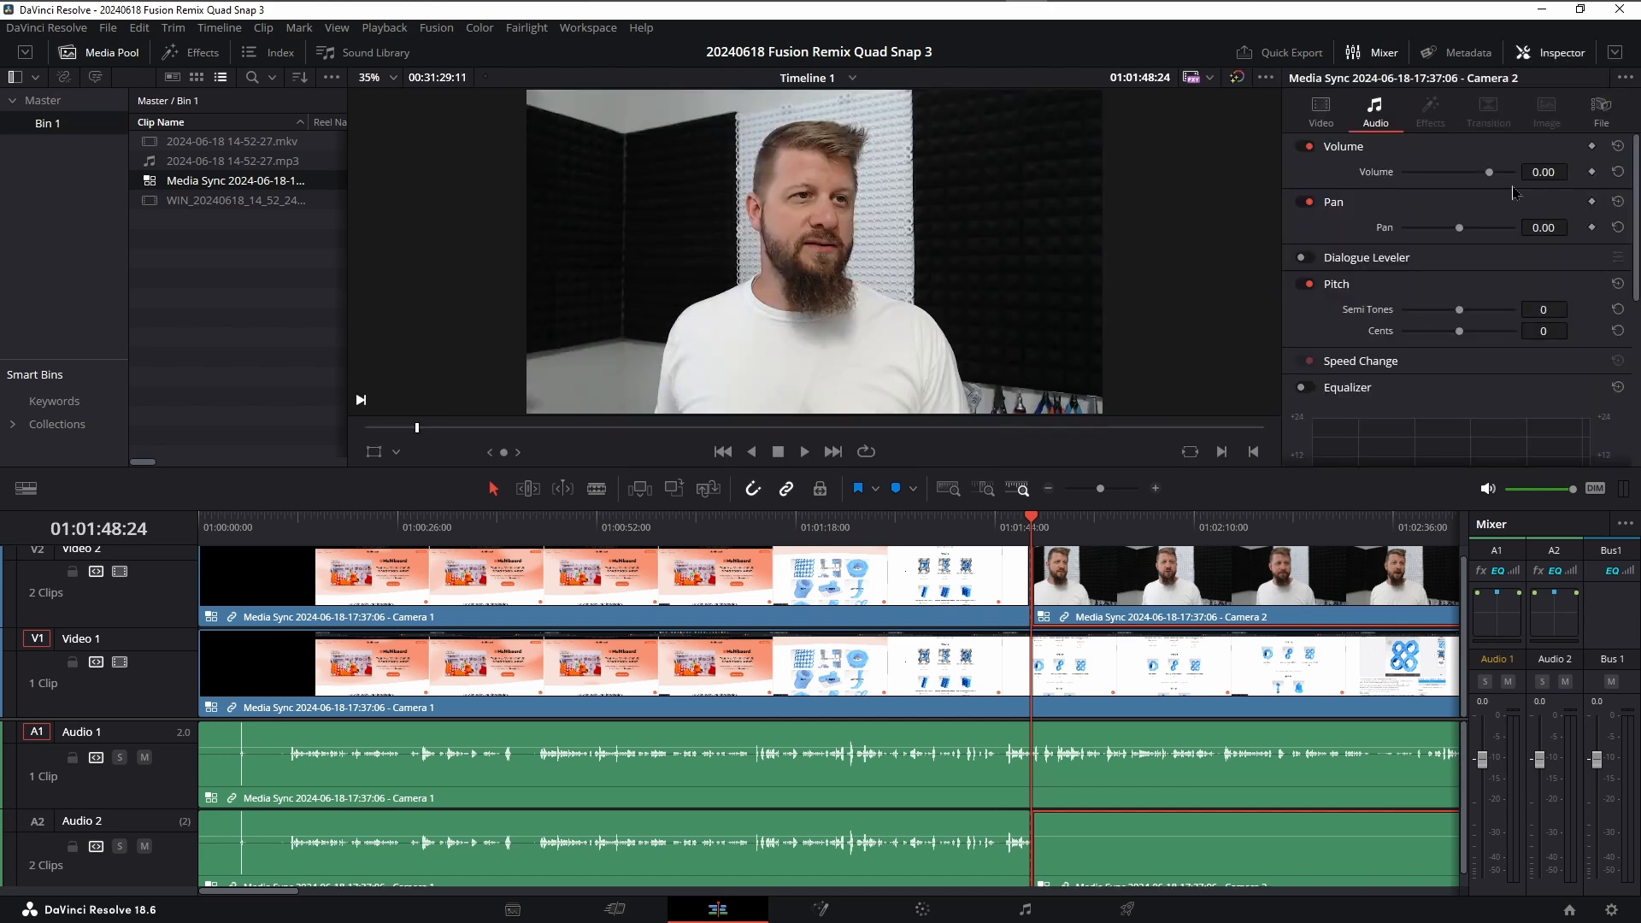
left_click(1320, 111)
left_click_drag(1444, 172, 1308, 171)
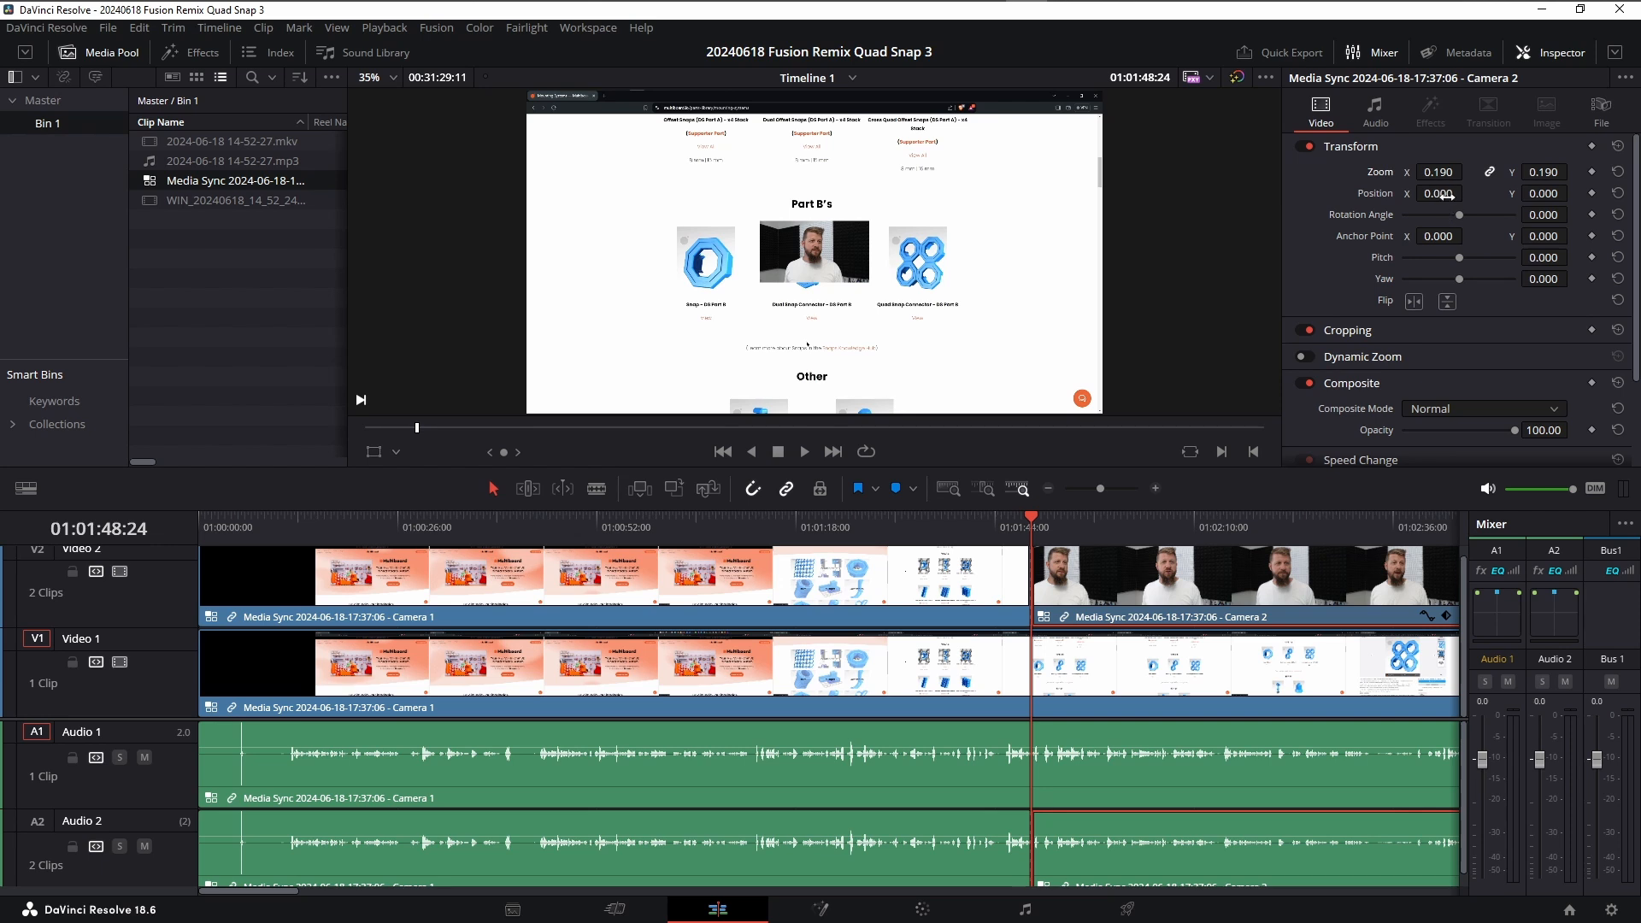
left_click_drag(1439, 193, 1500, 193)
Delete the Camera 1 segment before the cut on Video 2 and play the transition from 01:01:44:27.
left_click(1003, 527)
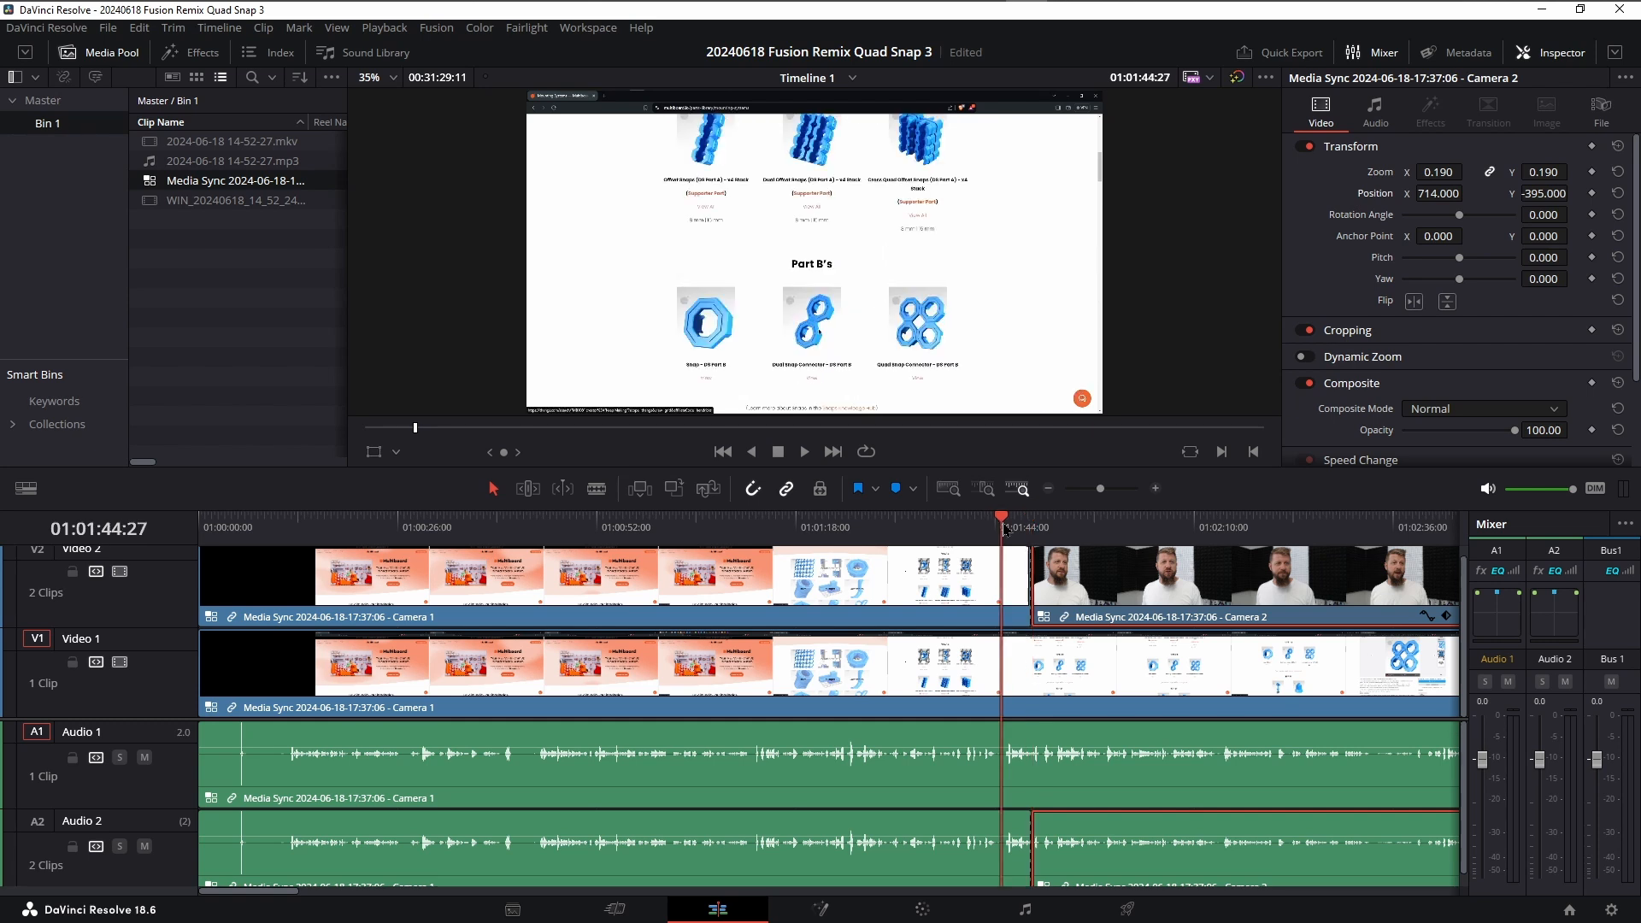
left_click(657, 573)
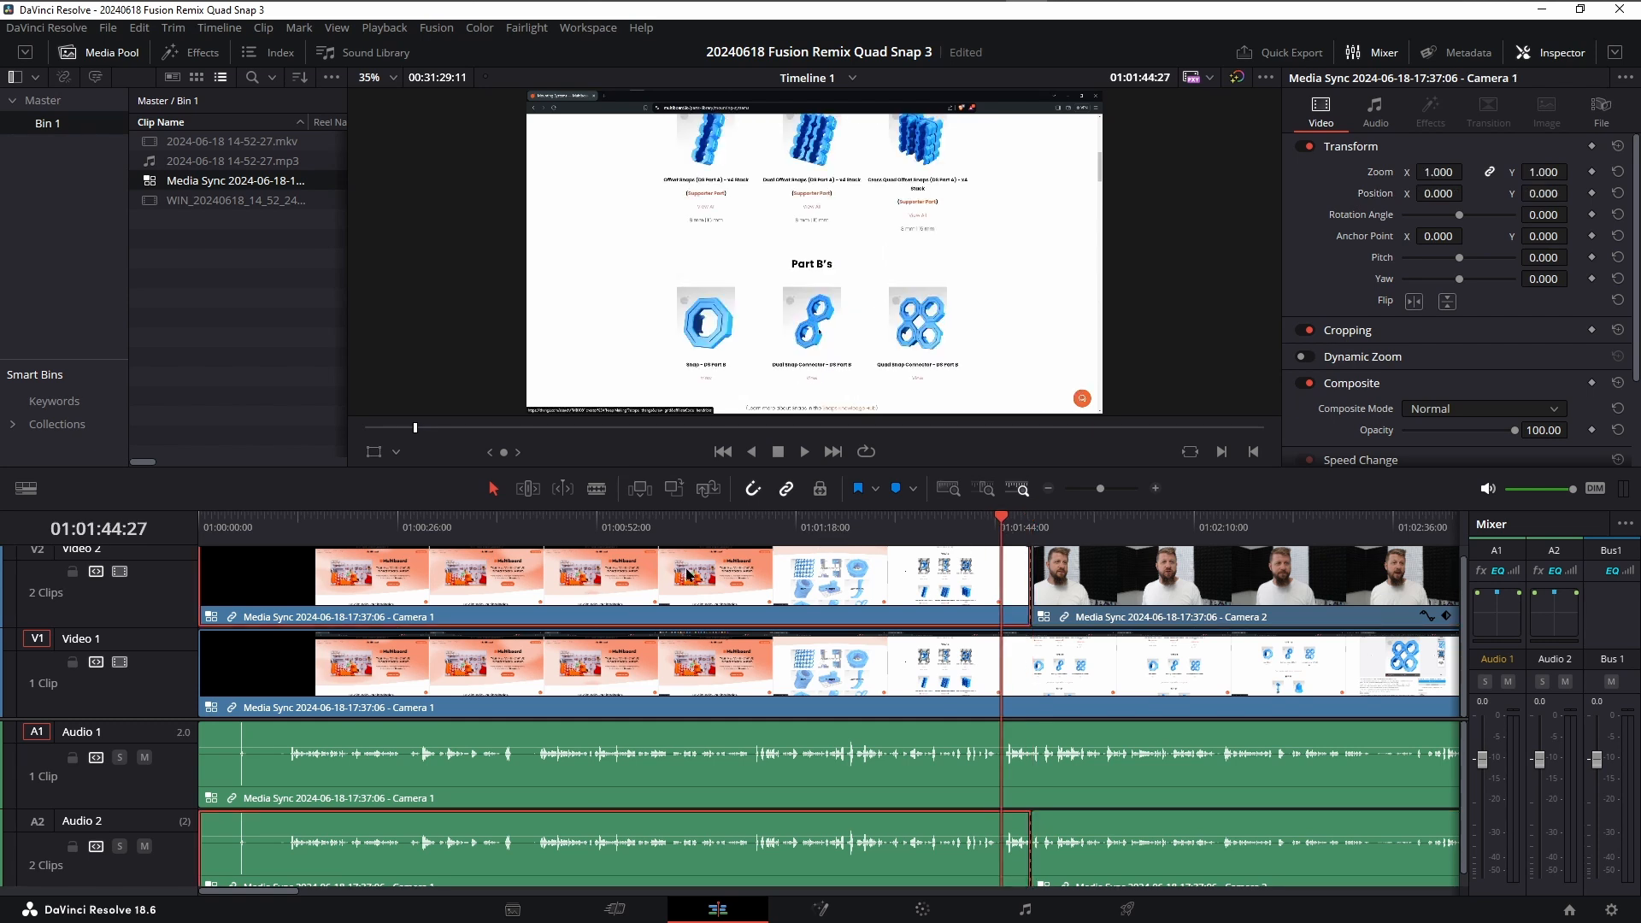
key("Delete")
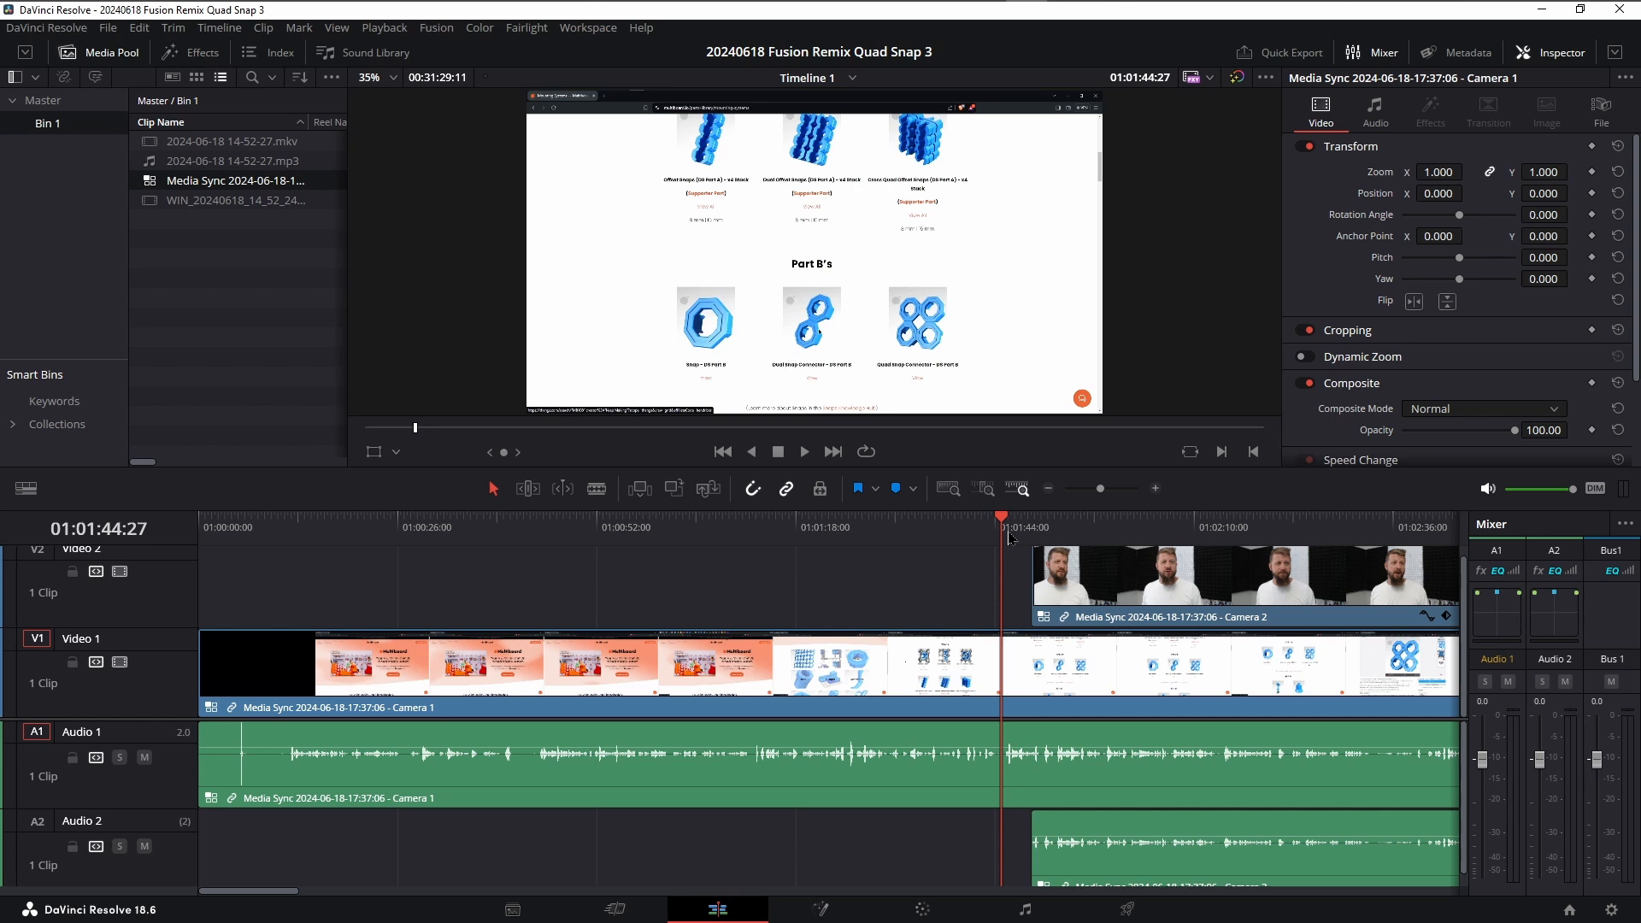
key("space")
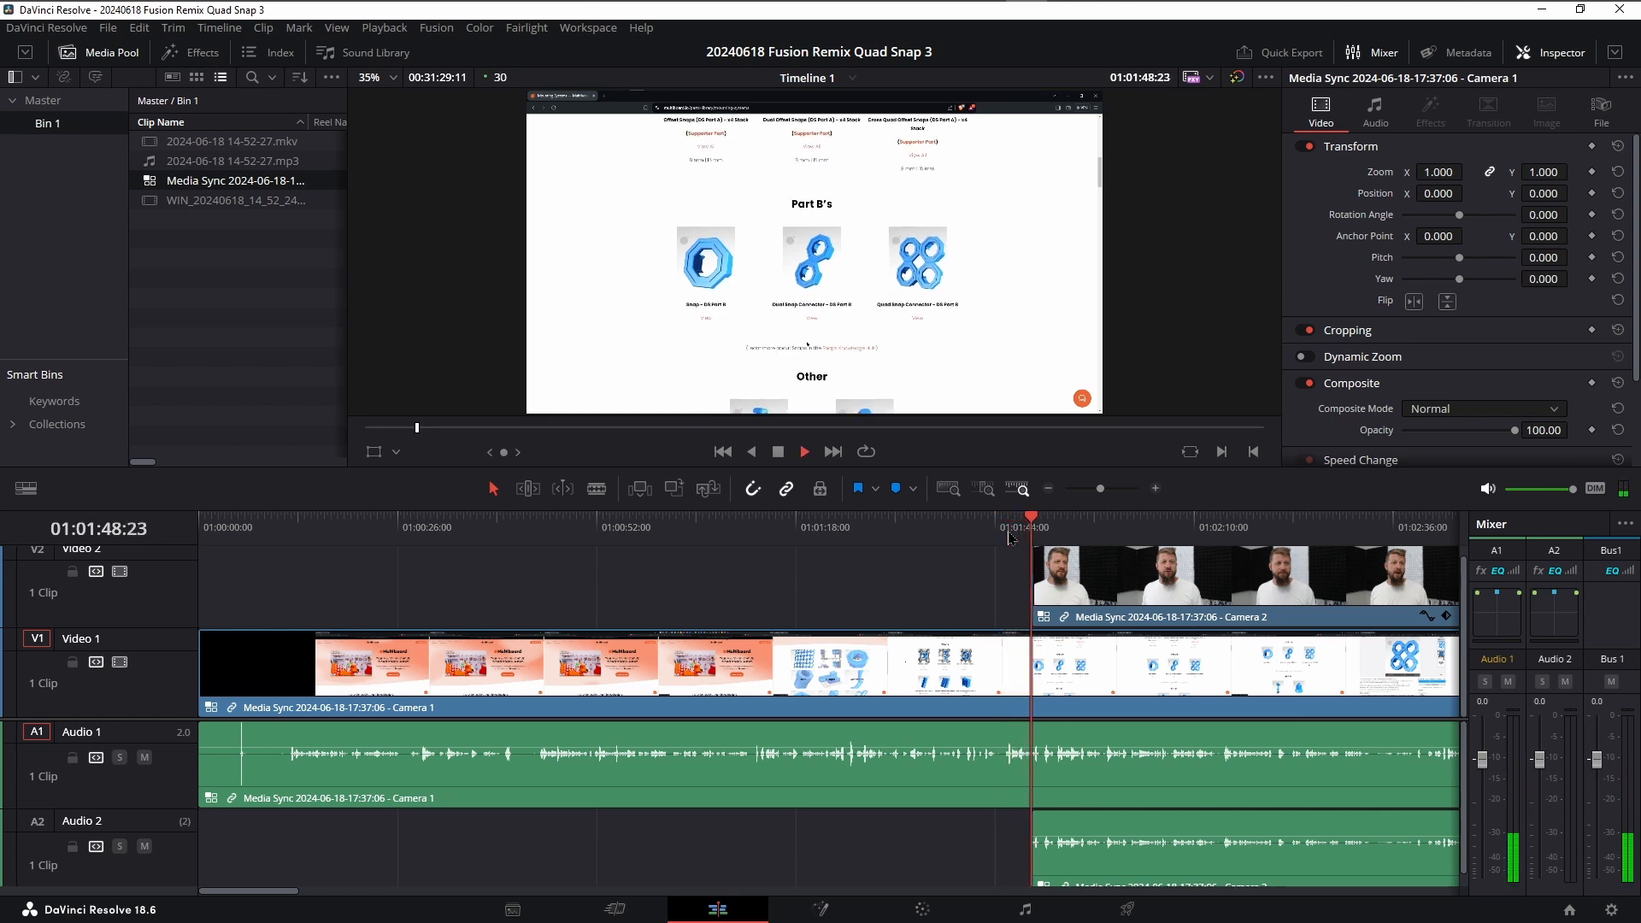
key("space")
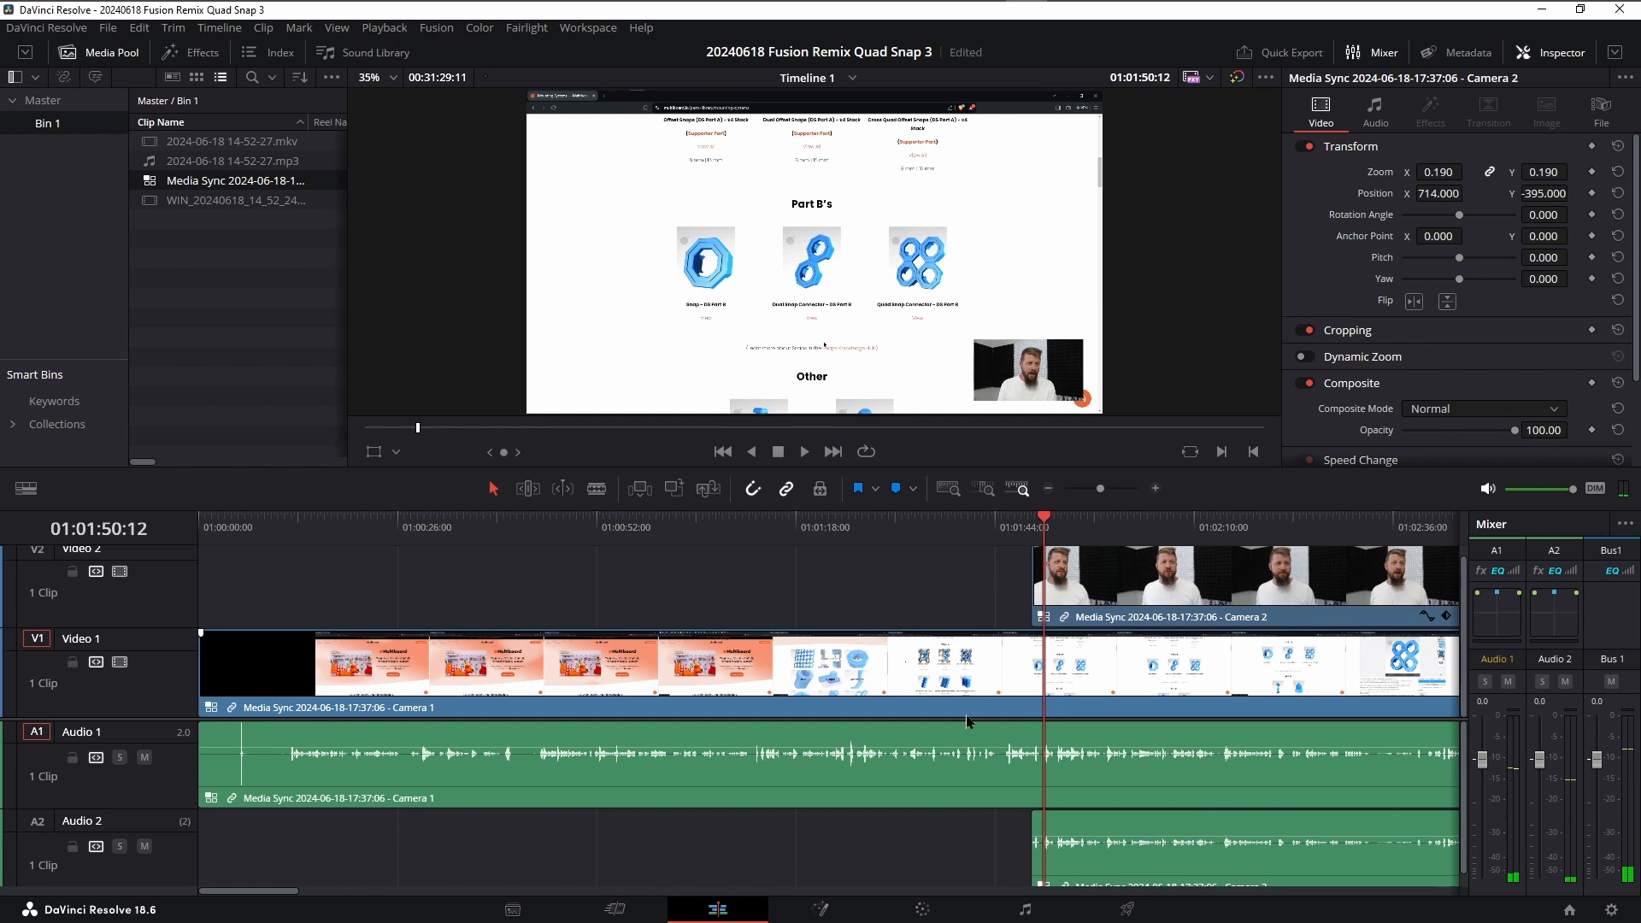
Silence the Camera 2 clip's audio on Audio 2 by setting its volume to -100.
left_click(1137, 848)
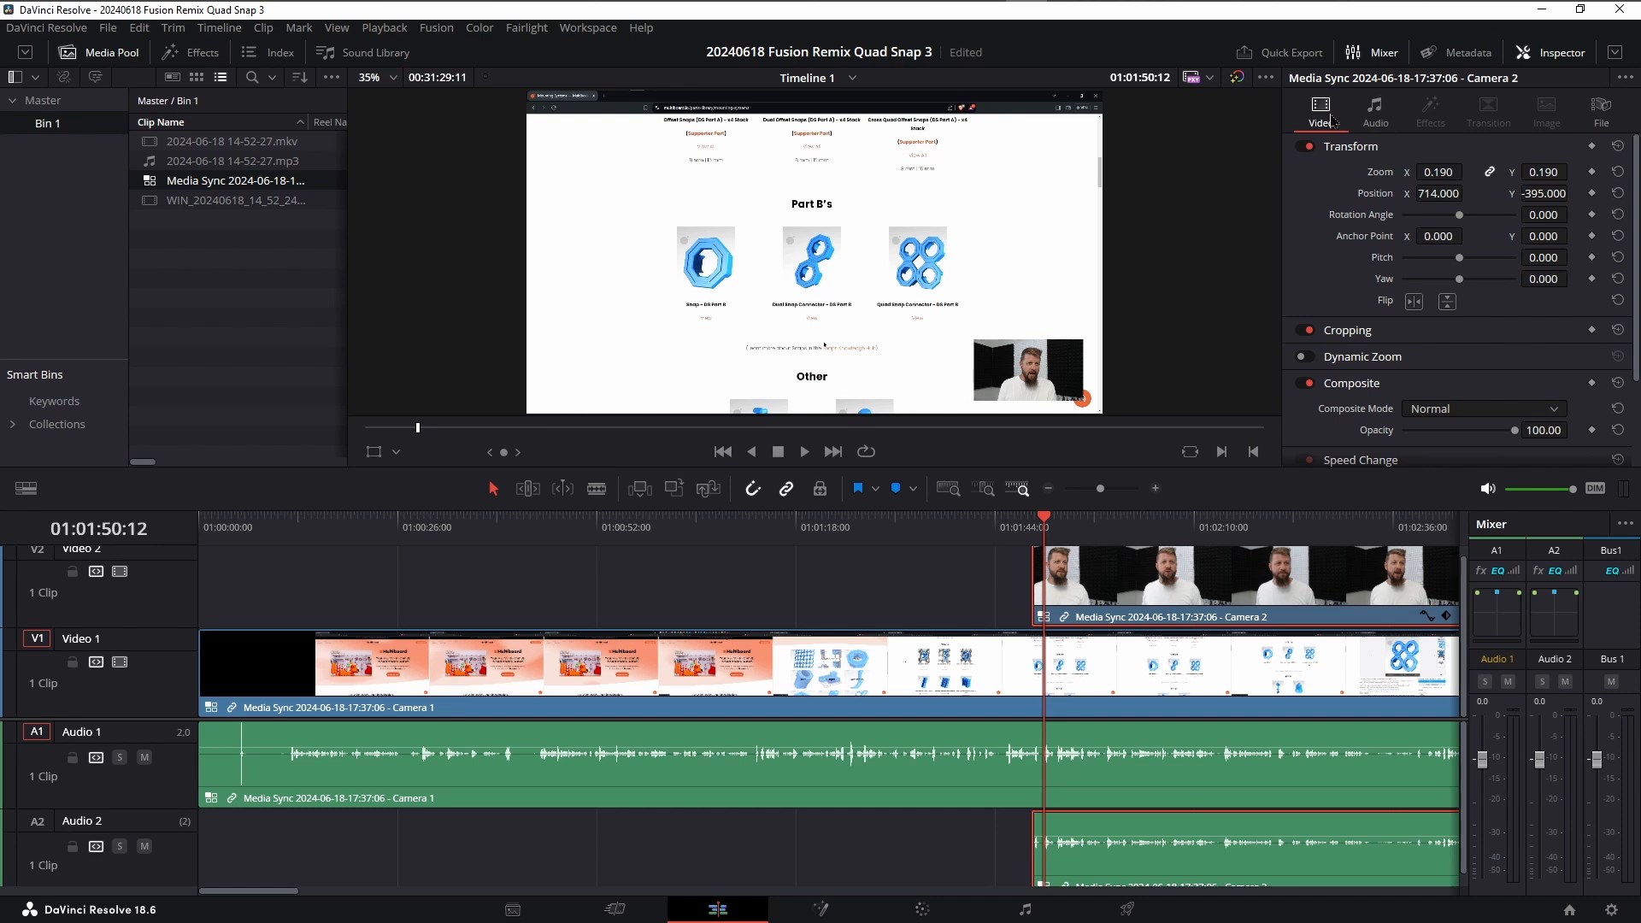
left_click(1375, 112)
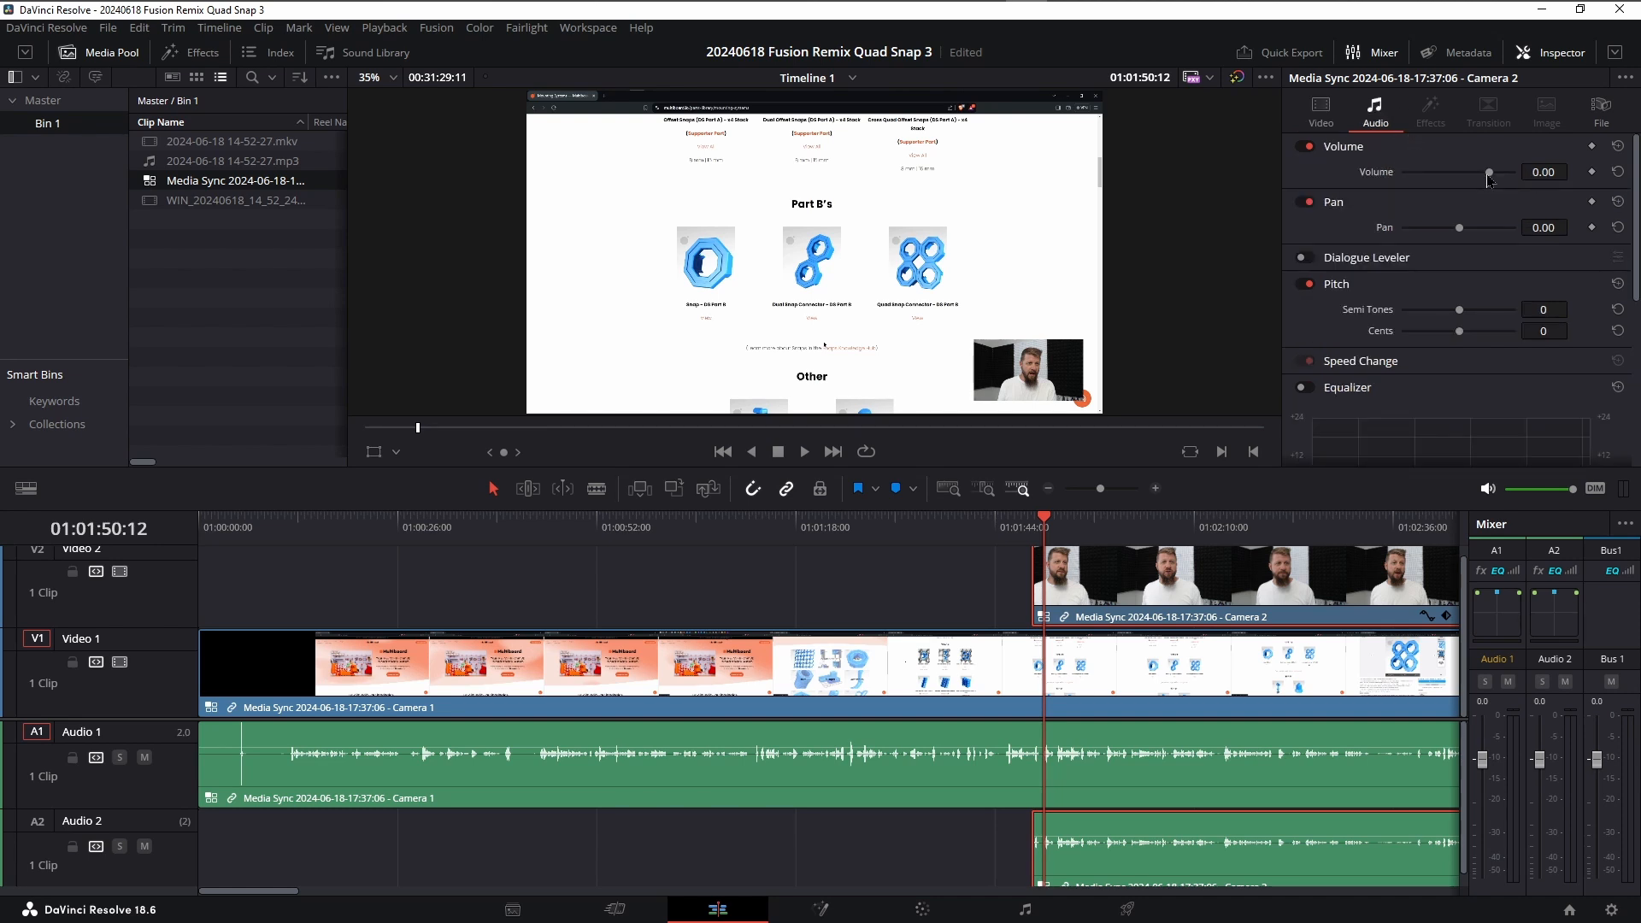
left_click_drag(1488, 174, 1395, 193)
left_click(923, 825)
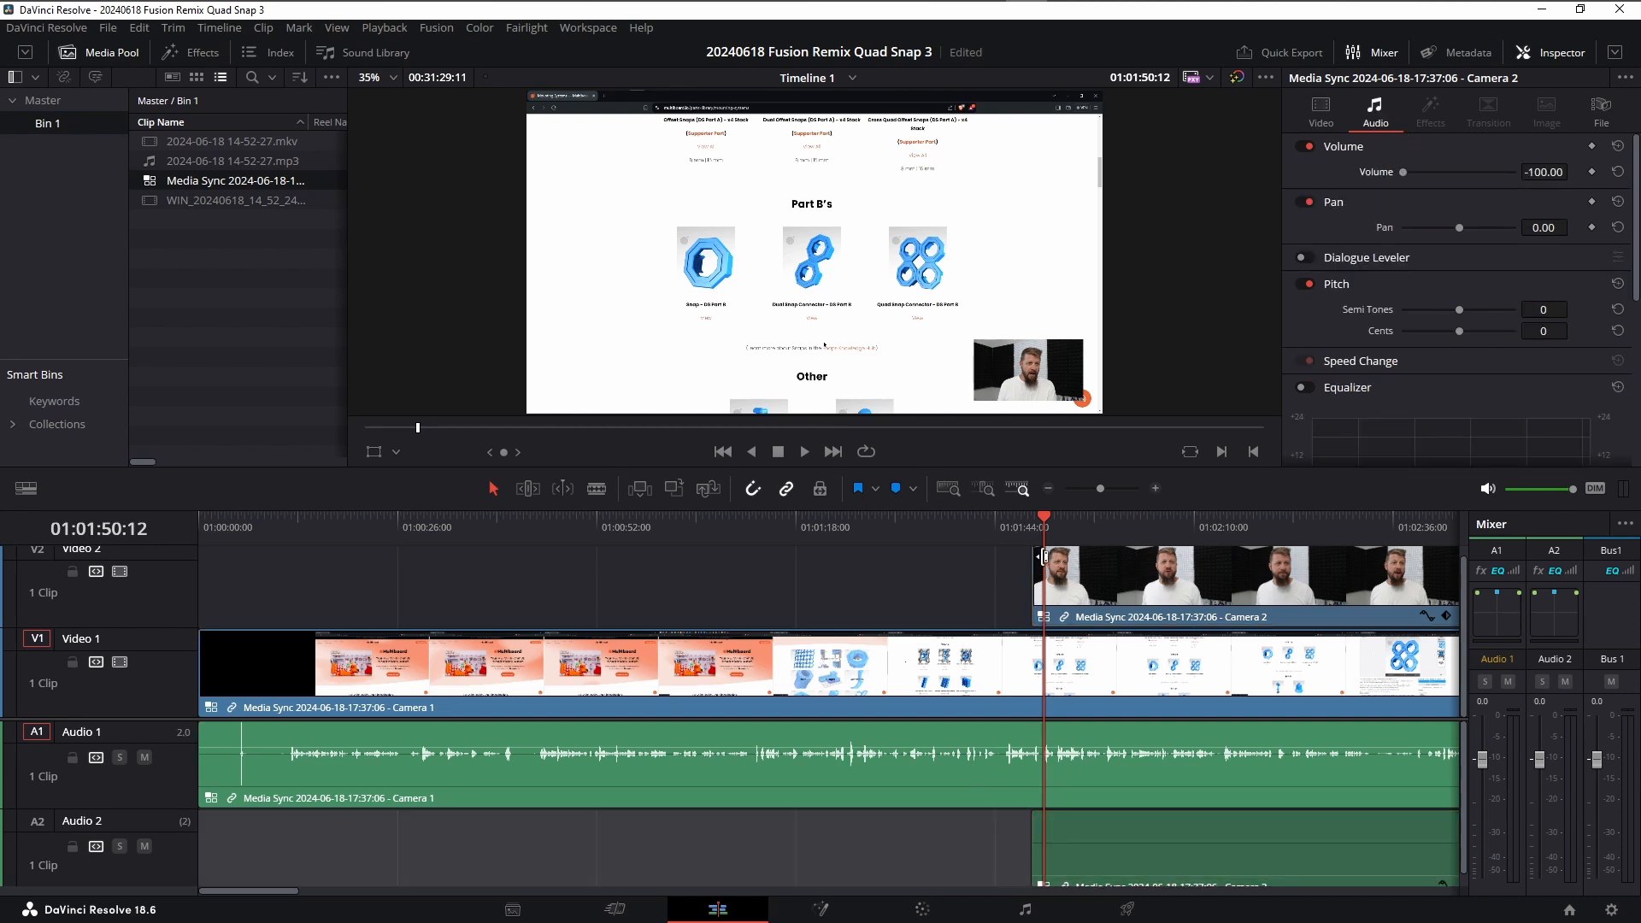
Play across the cut at 01:01:48:24 to check the picture-in-picture with the Audio 2 clip silenced.
left_click(1005, 529)
left_click(1021, 531)
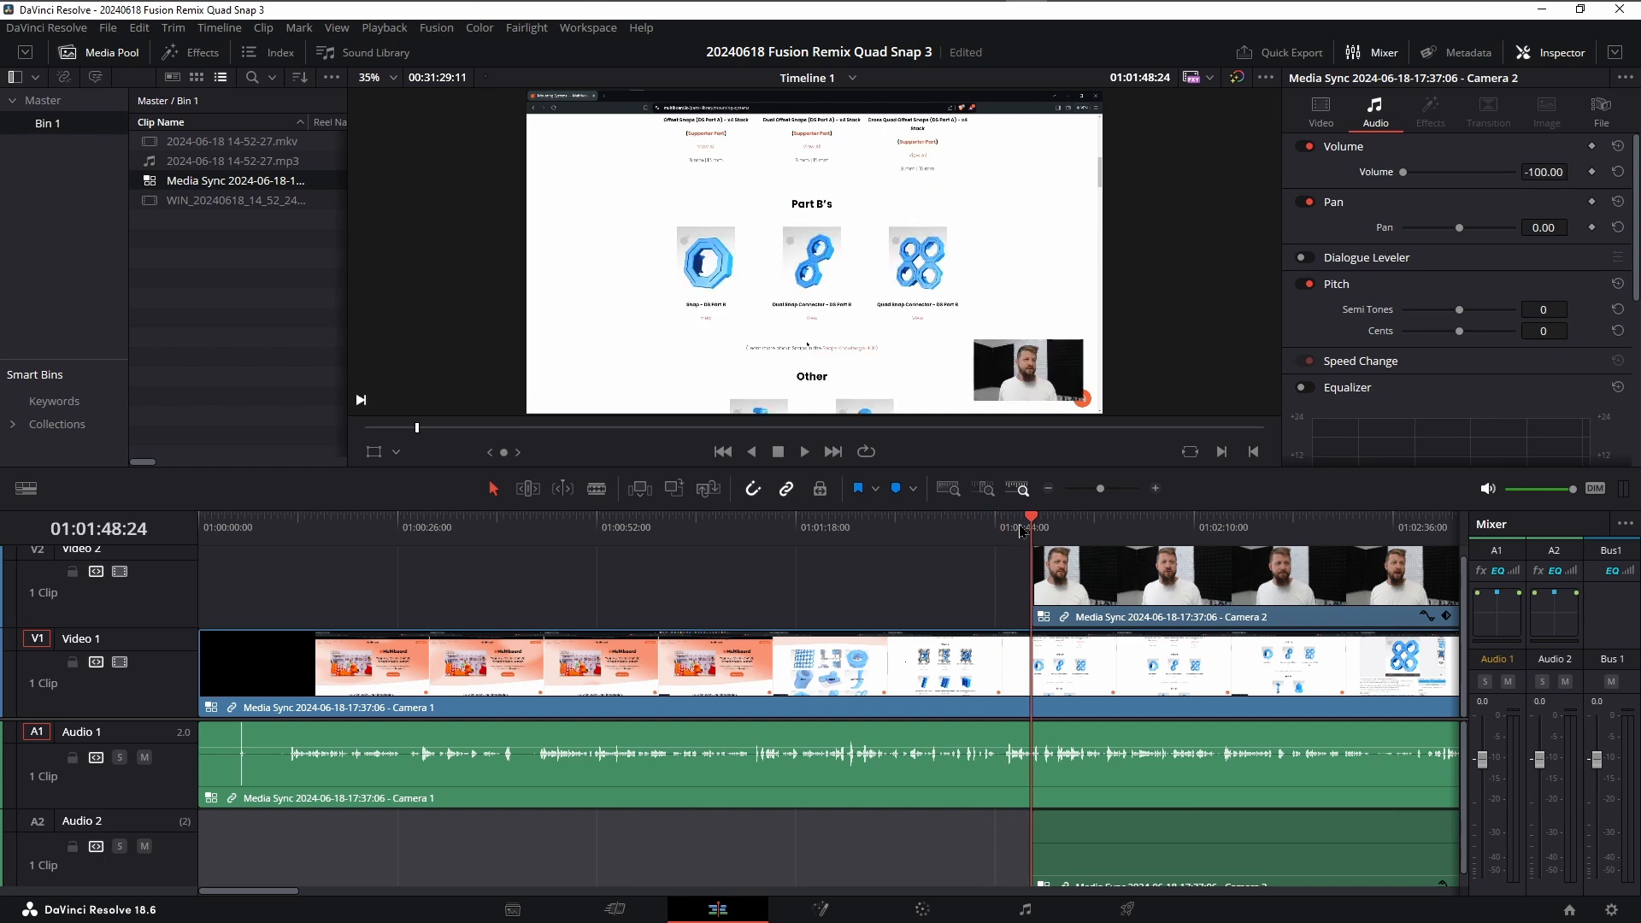
left_click(1004, 532)
key("space")
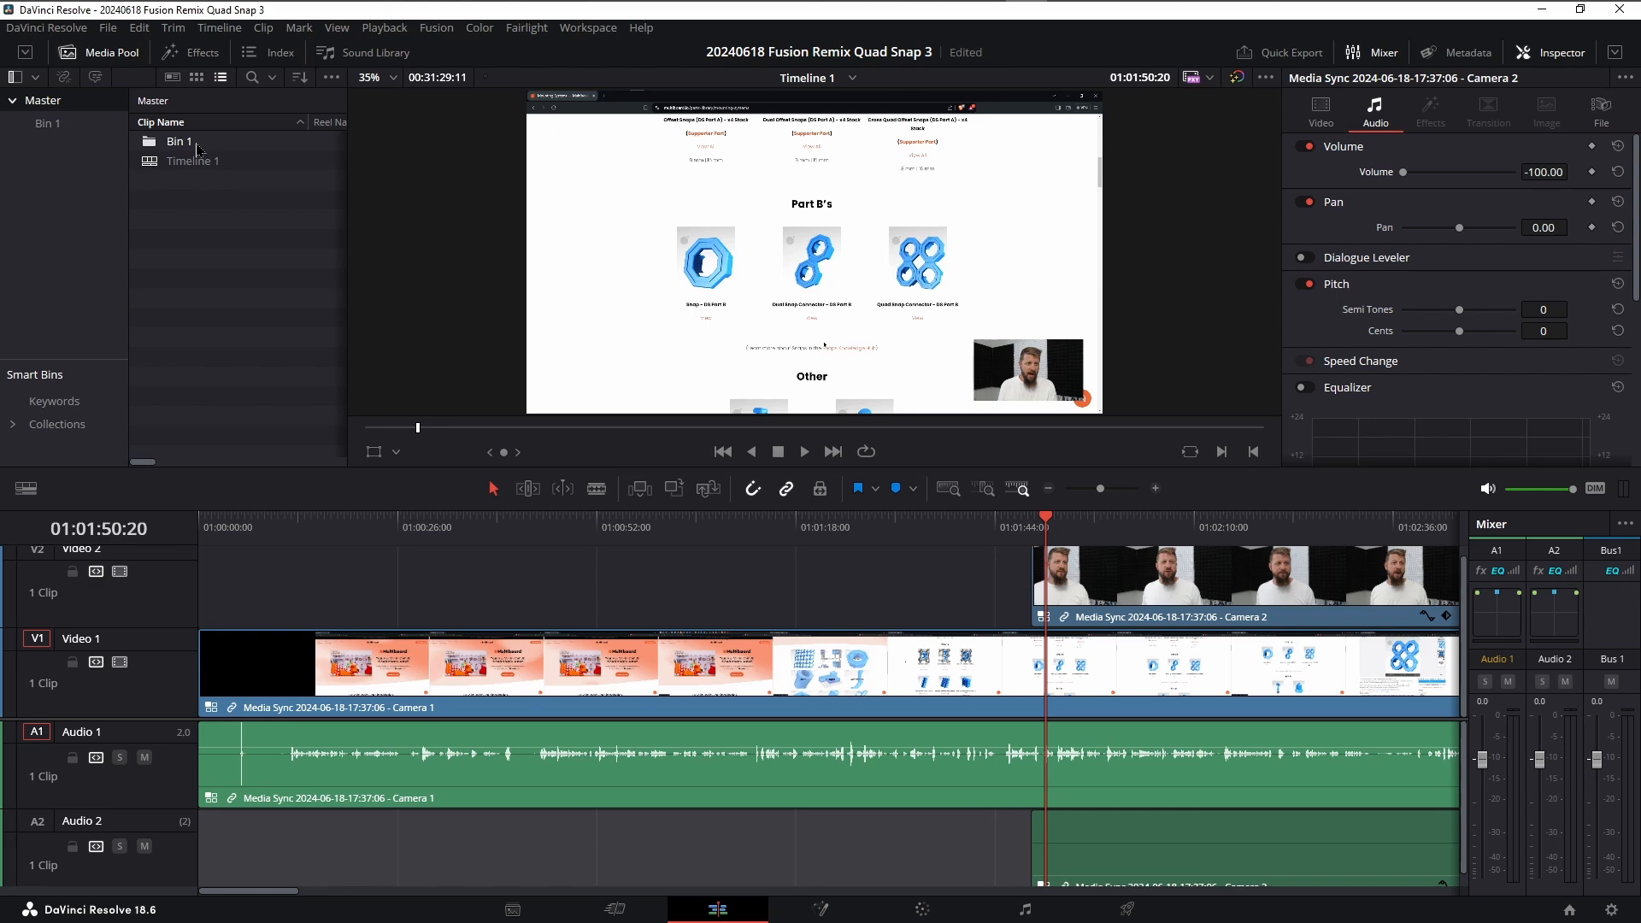
Open the Media Sync multicam clip from Bin 1 in its own timeline to review its tracks, and return to Timeline 1.
double_click(196, 146)
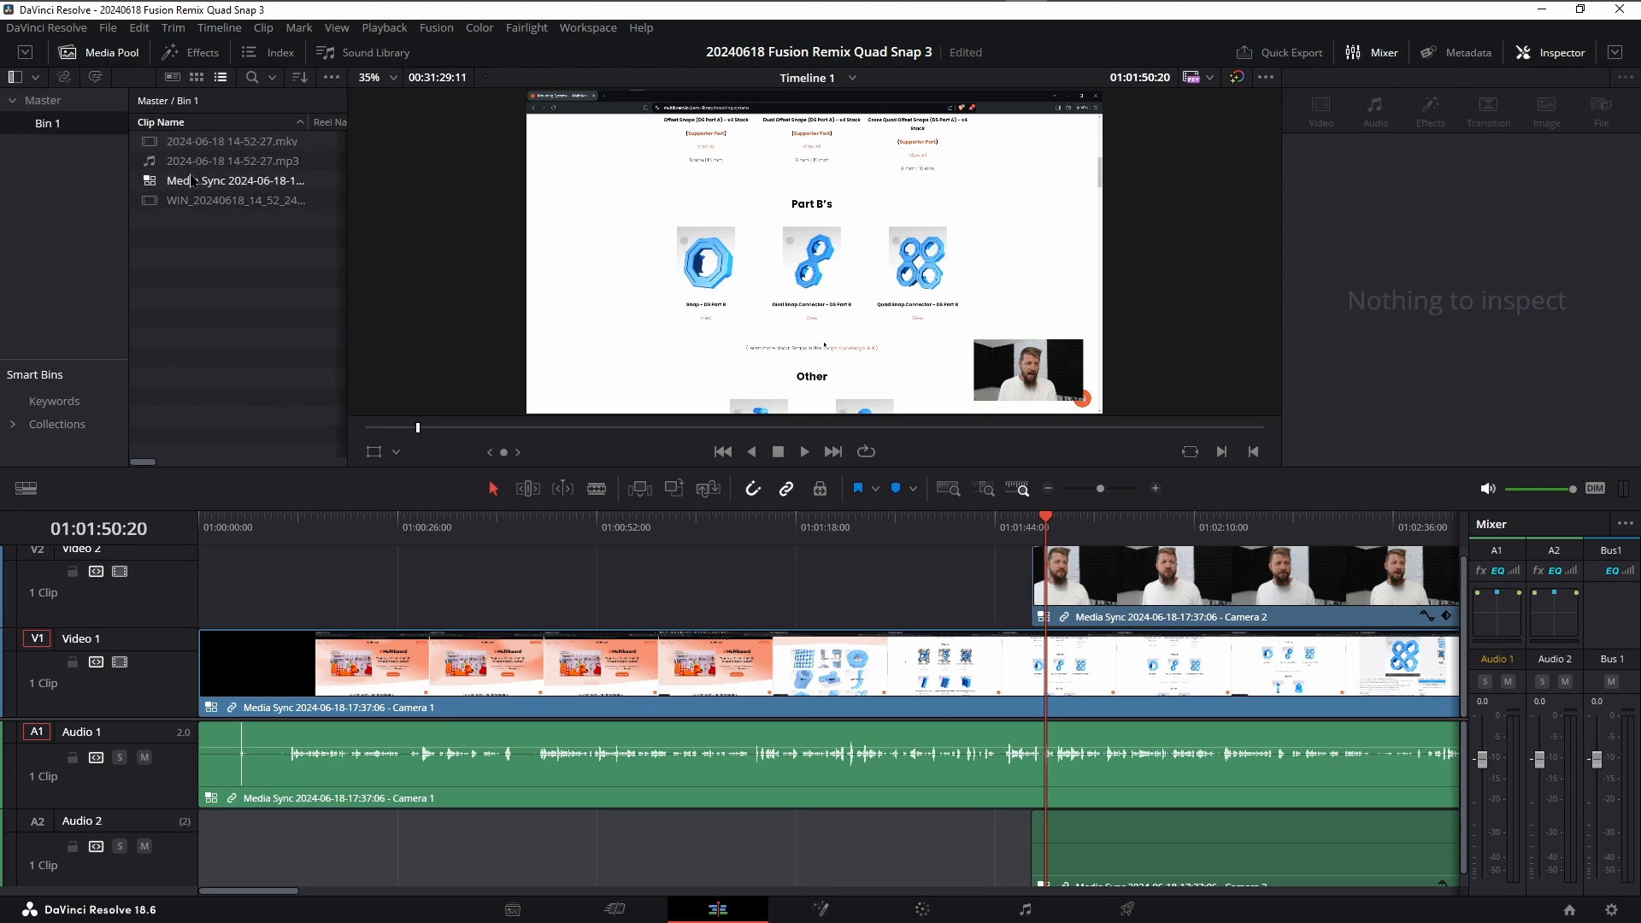
right_click(191, 181)
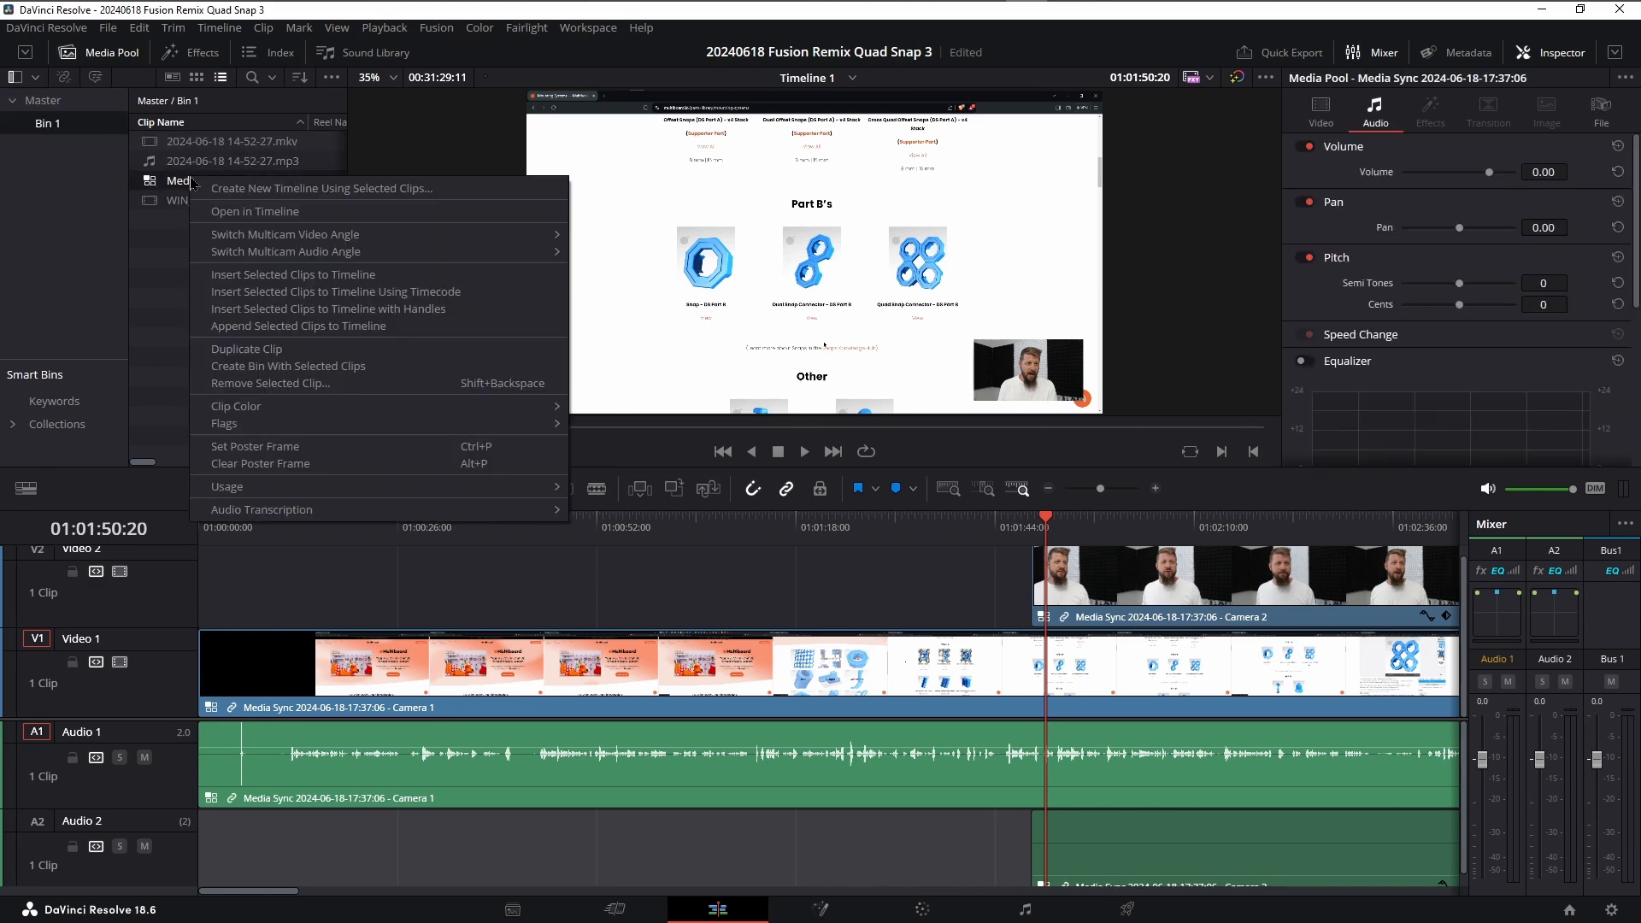
left_click(220, 211)
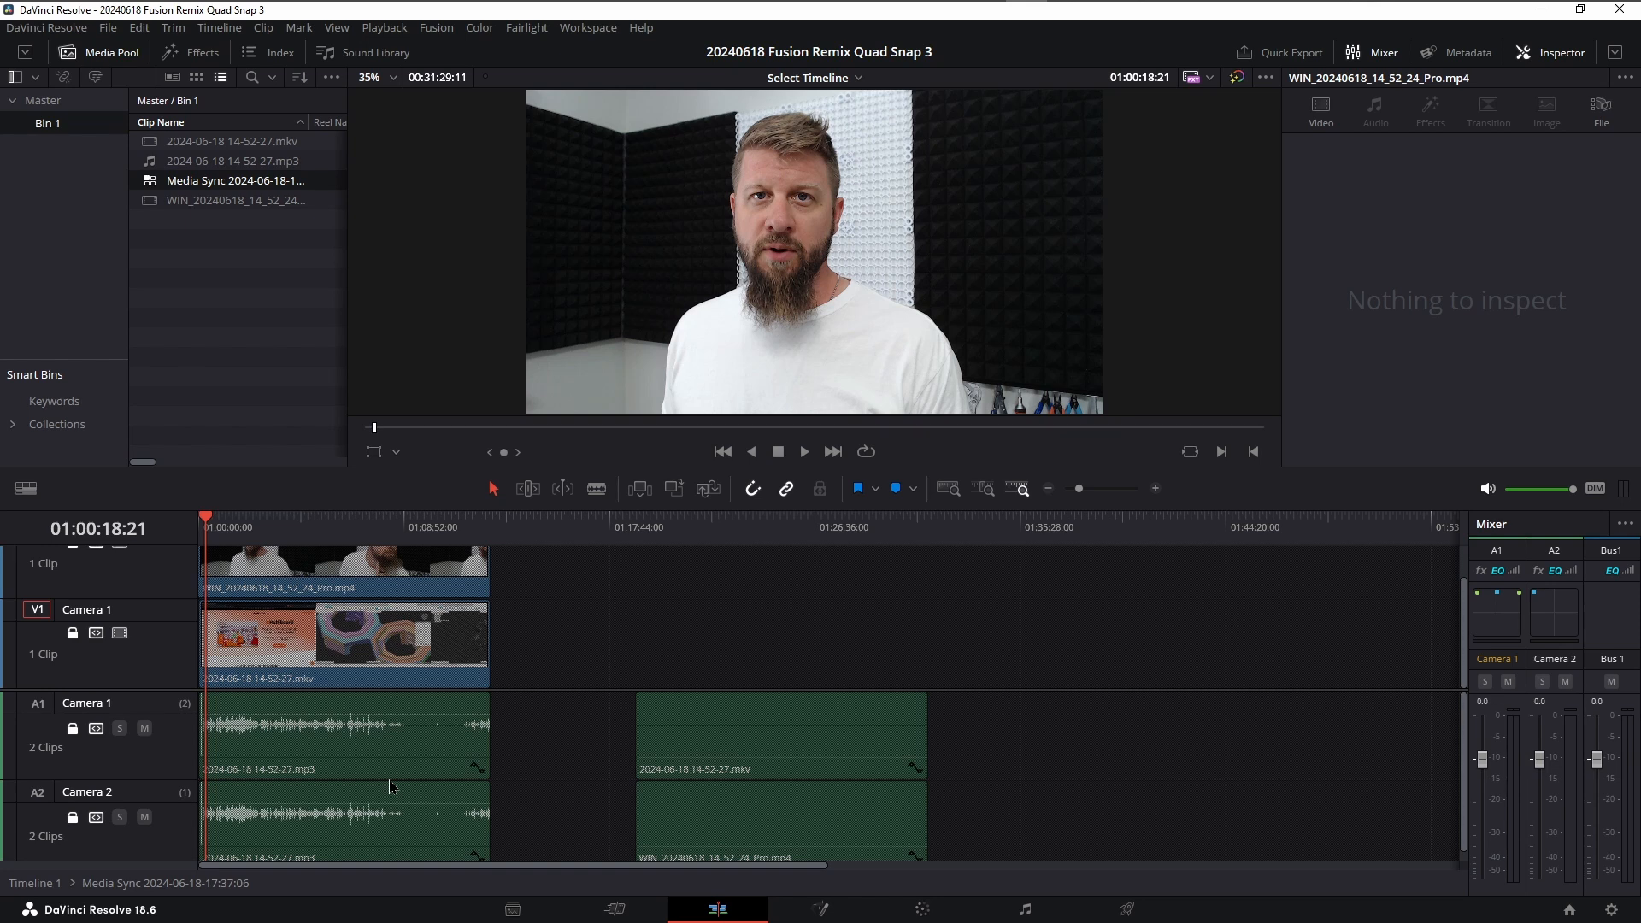
left_click(812, 78)
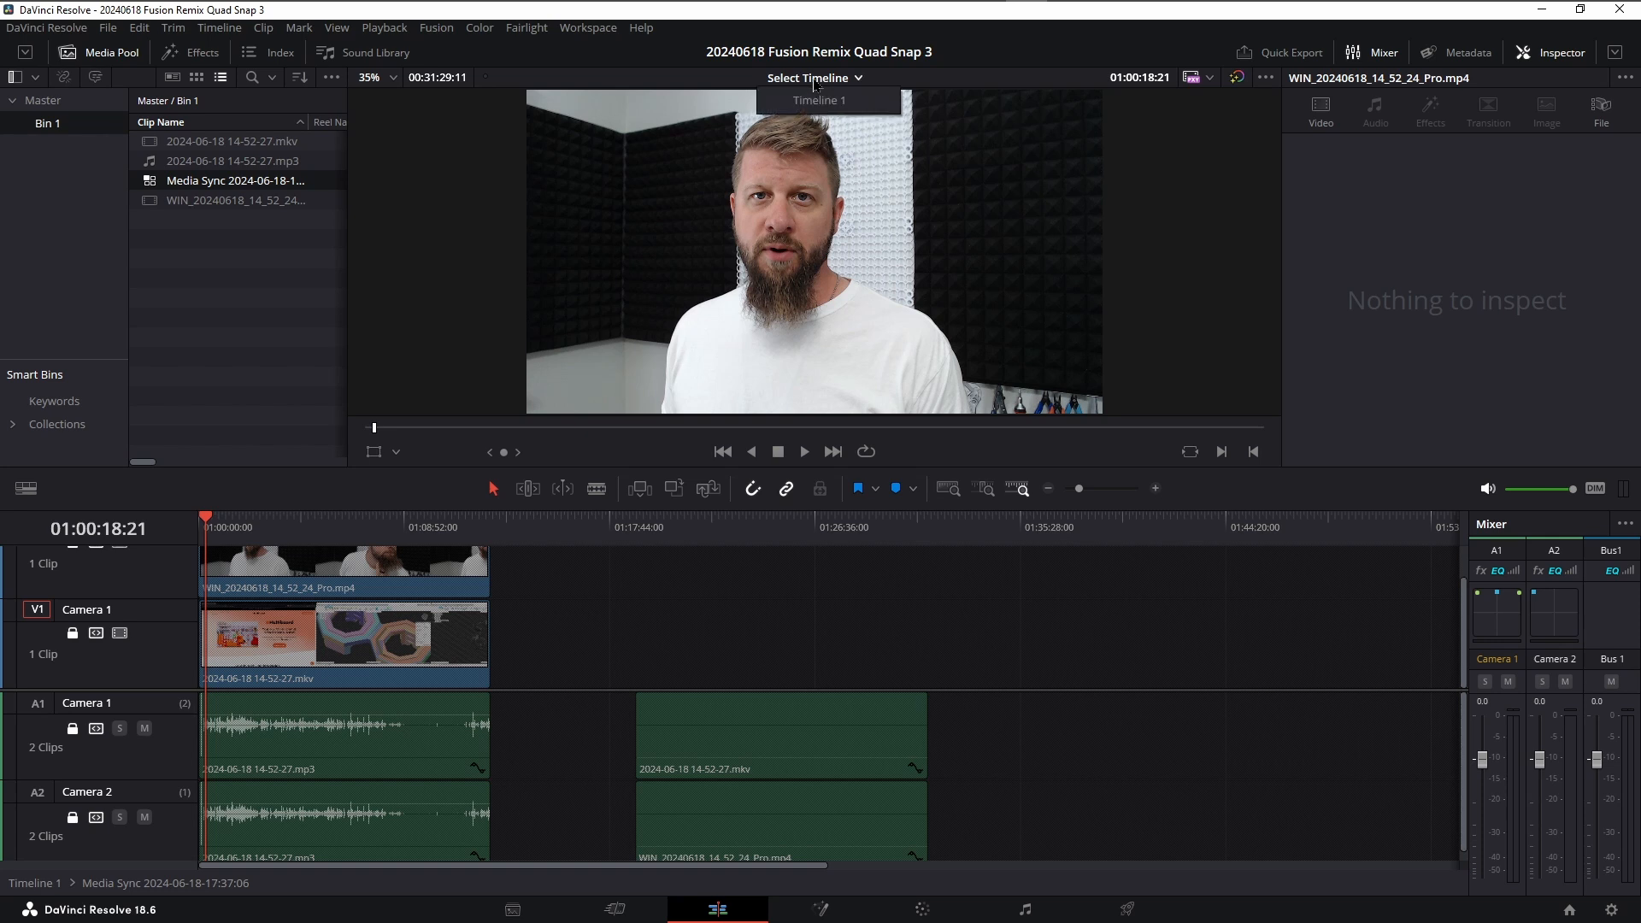
left_click(812, 99)
Move the playhead to 01:01:57:16 and show the camera angles in the source viewer's Multicam mode.
left_click(1034, 527)
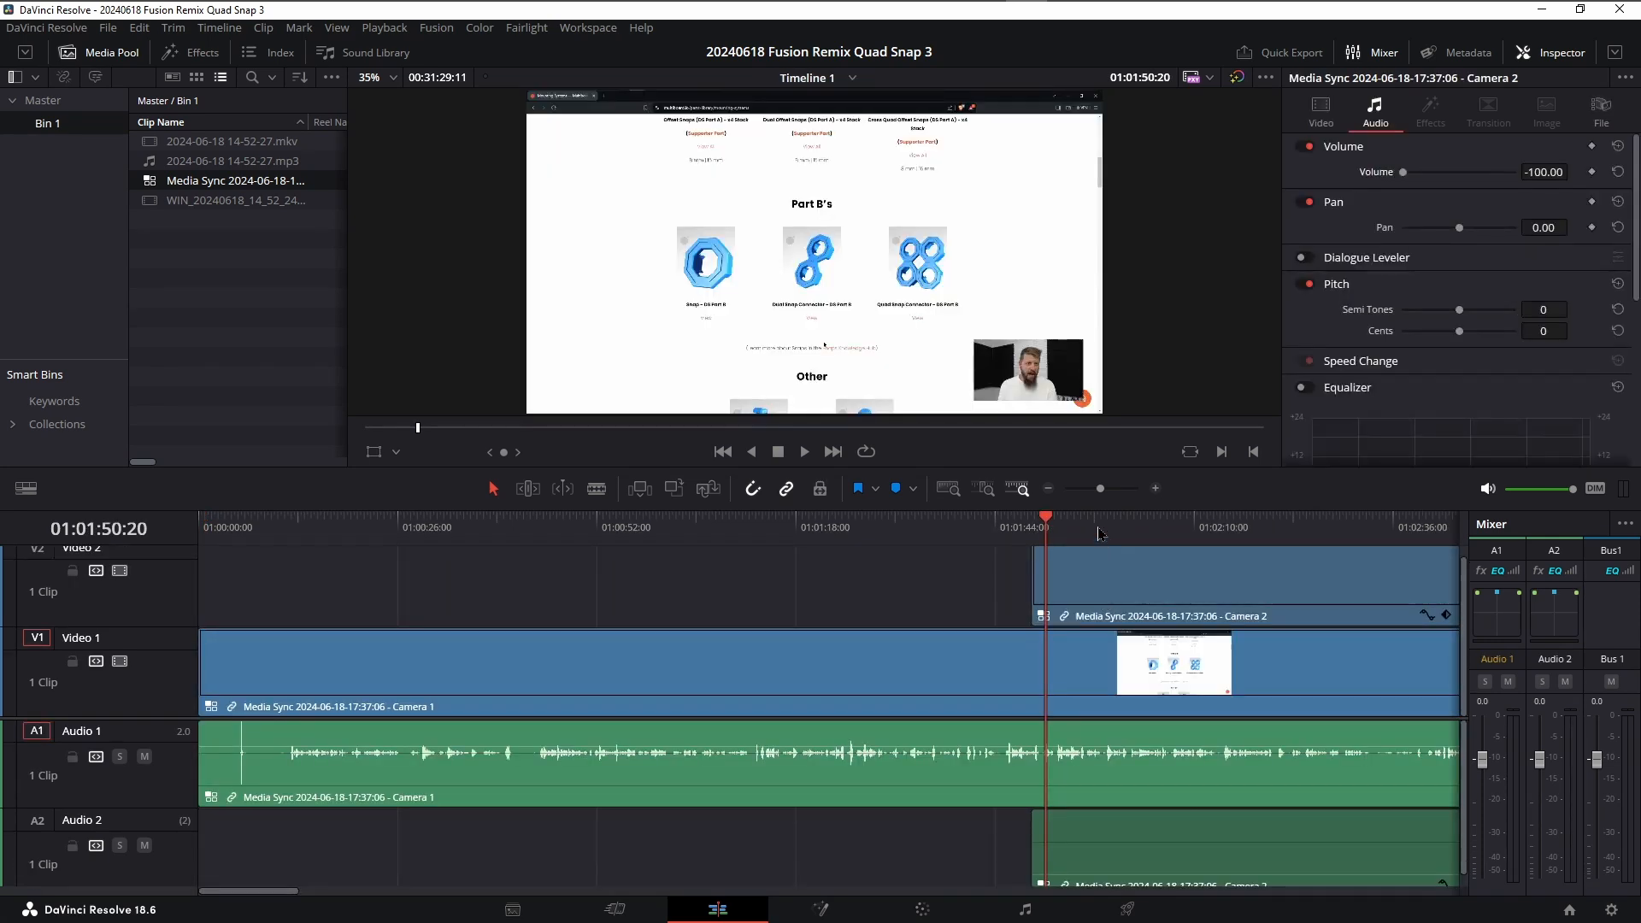
left_click_drag(1037, 531, 1100, 534)
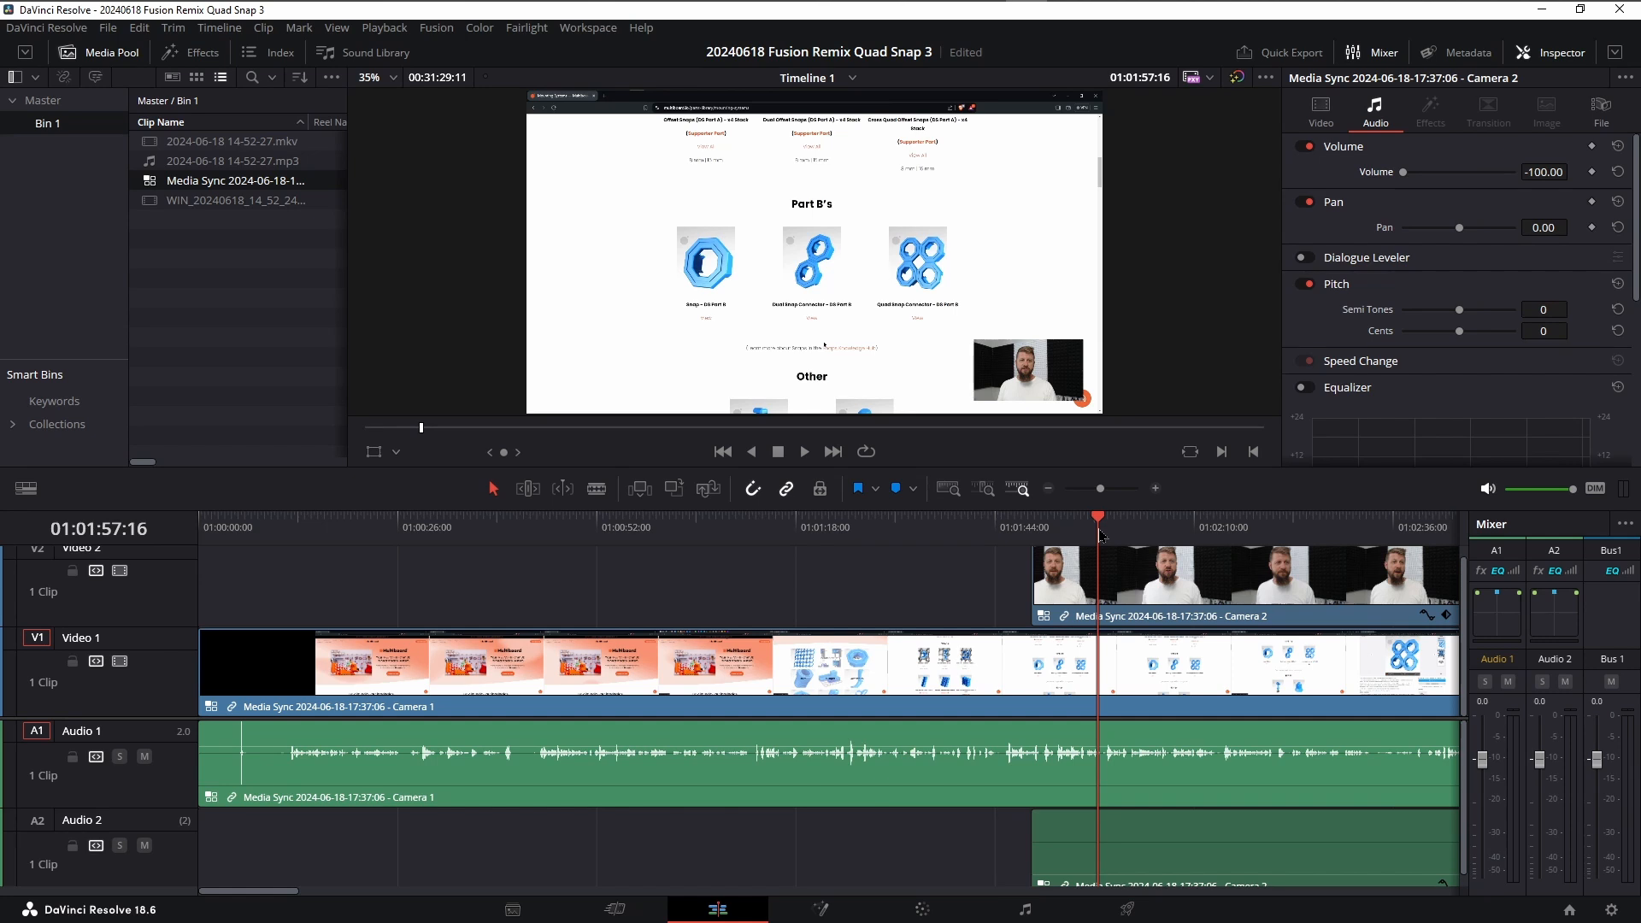
left_click(1525, 52)
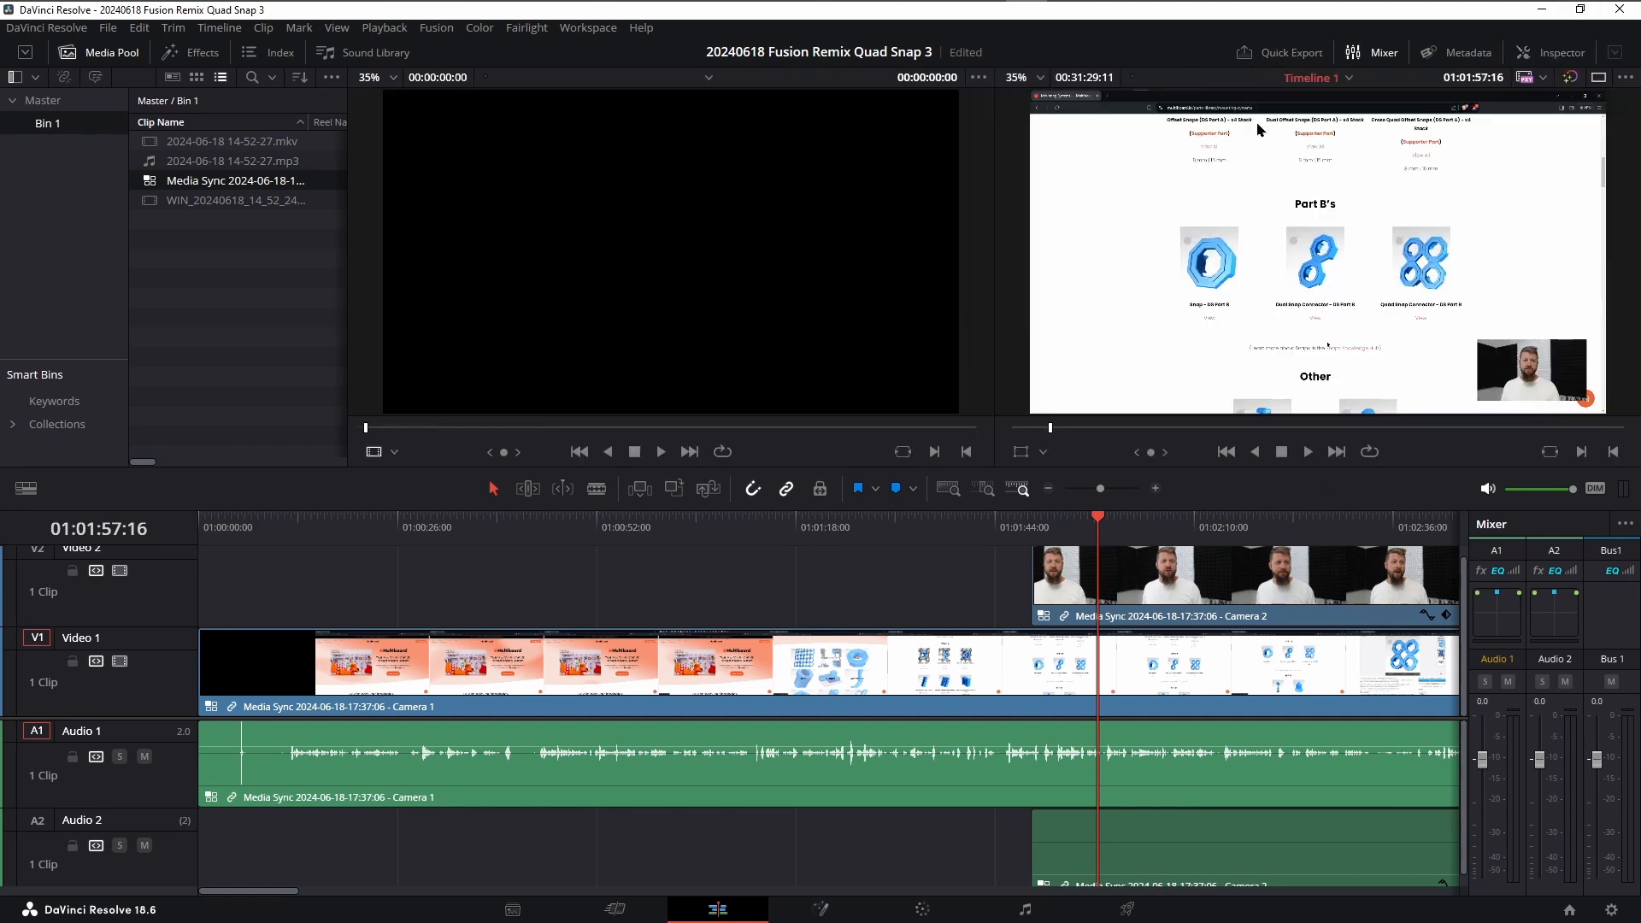
left_click(395, 453)
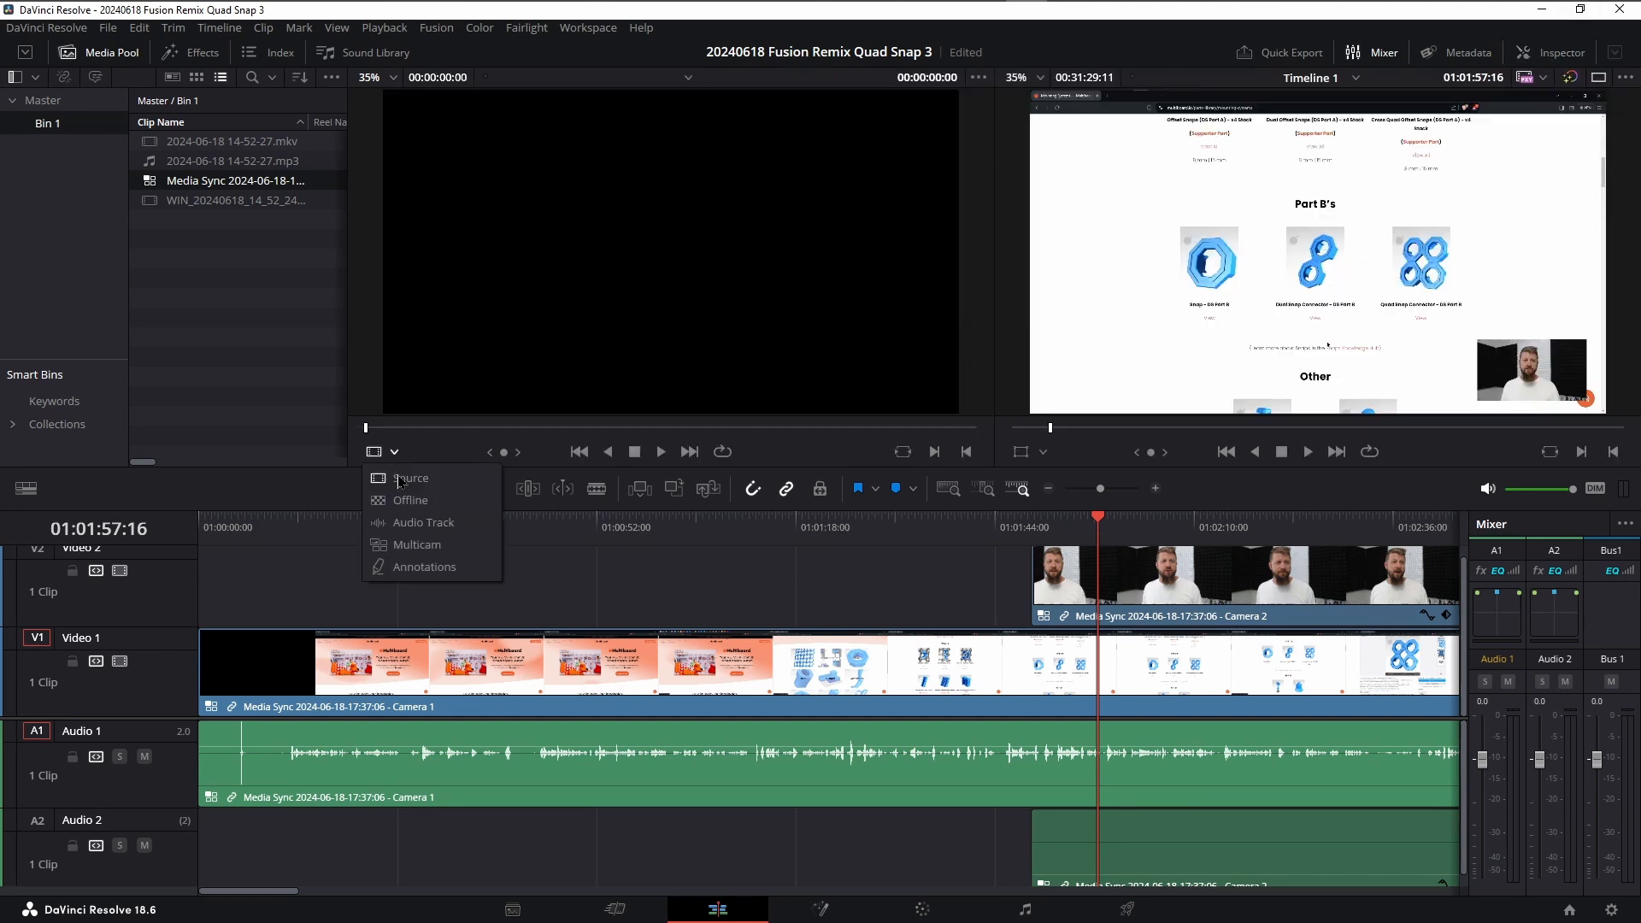
left_click(410, 540)
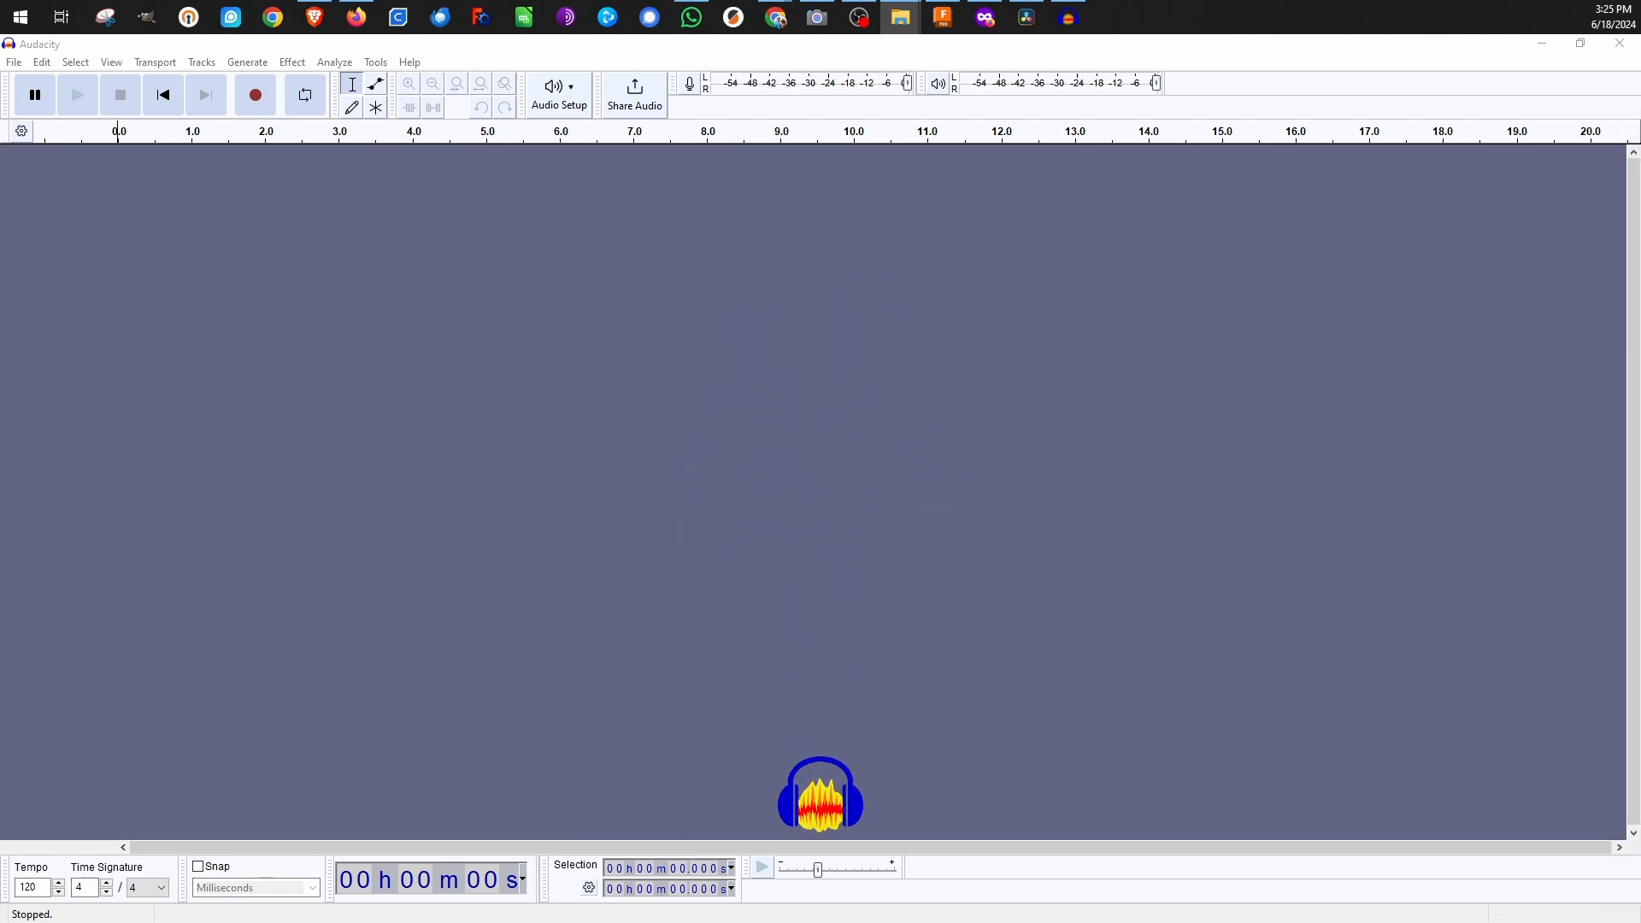
left_click_drag(1577, 362, 992, 369)
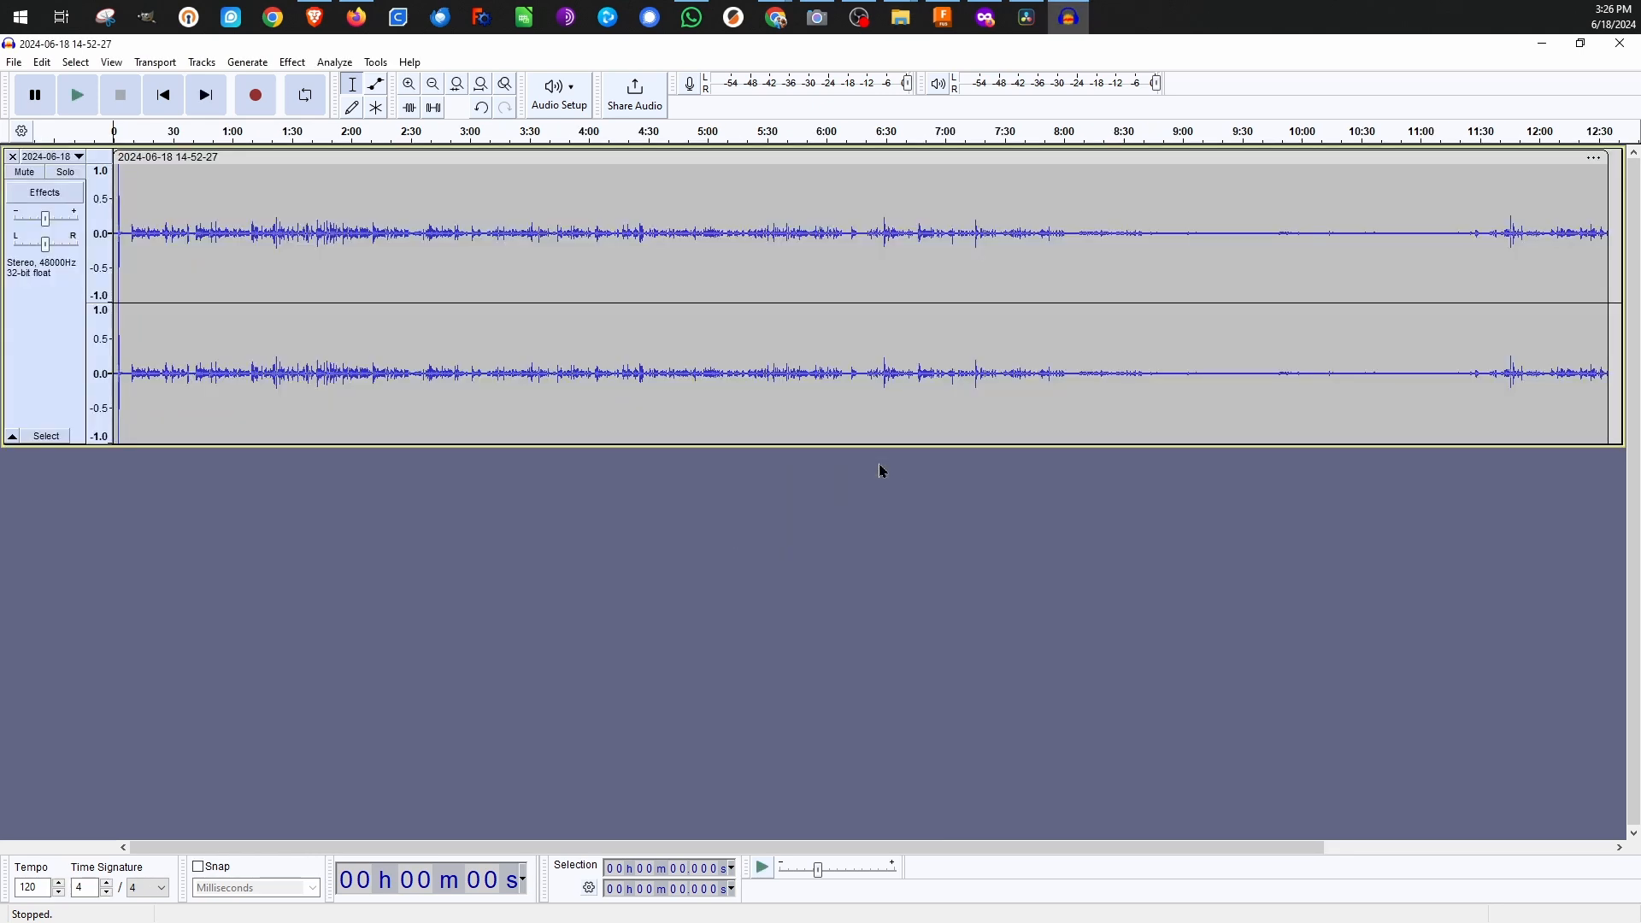
left_click(79, 100)
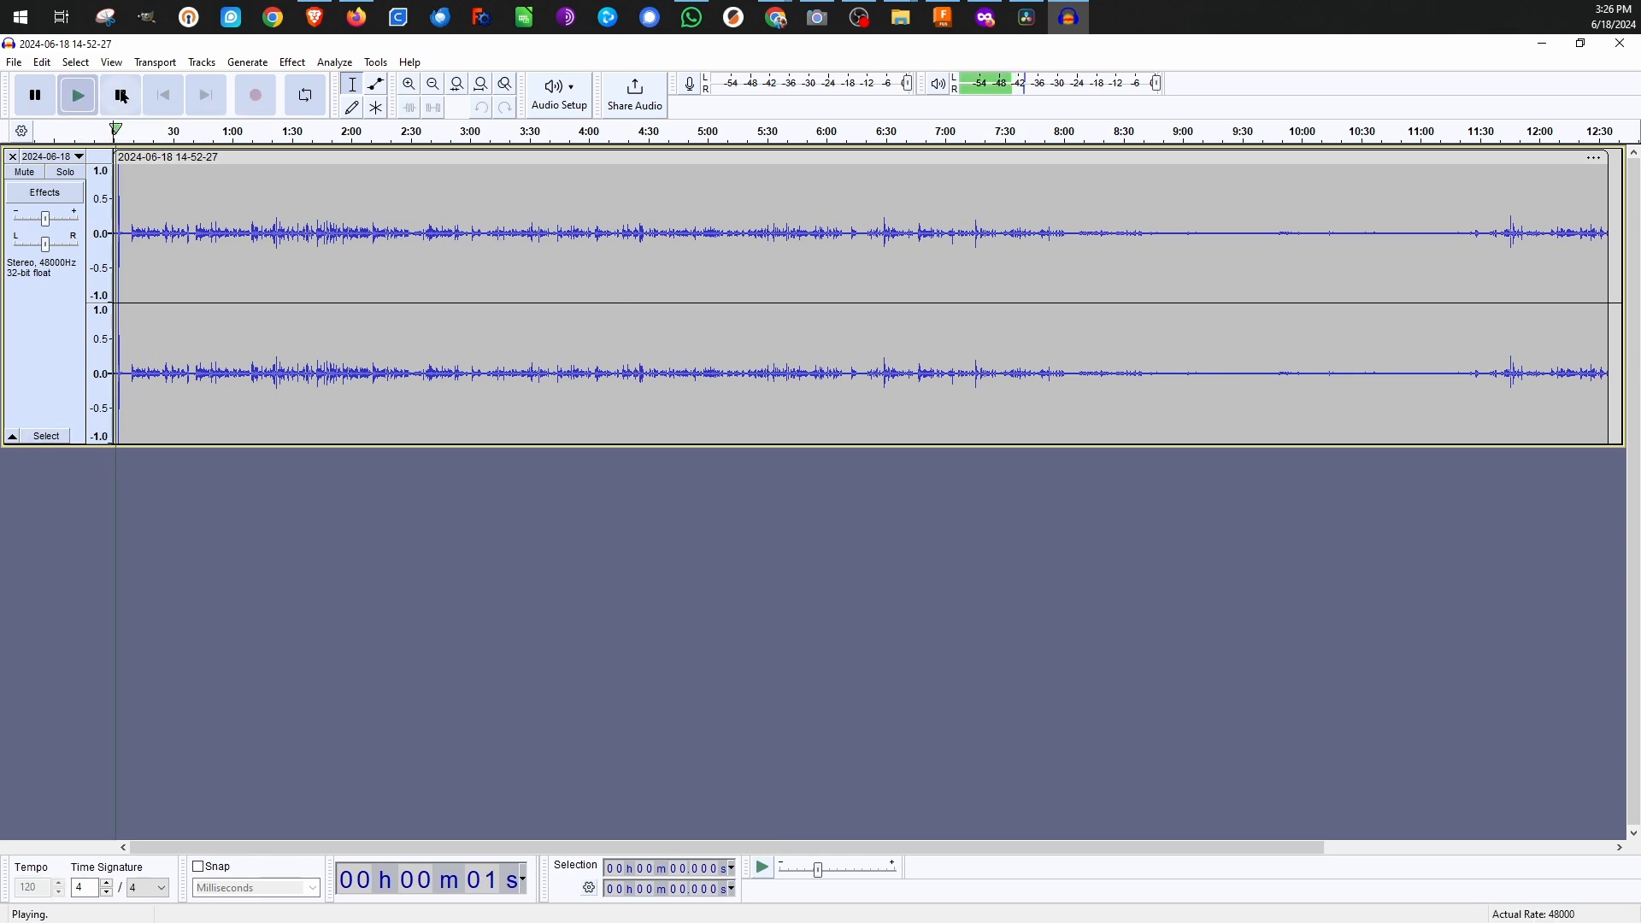
left_click(121, 95)
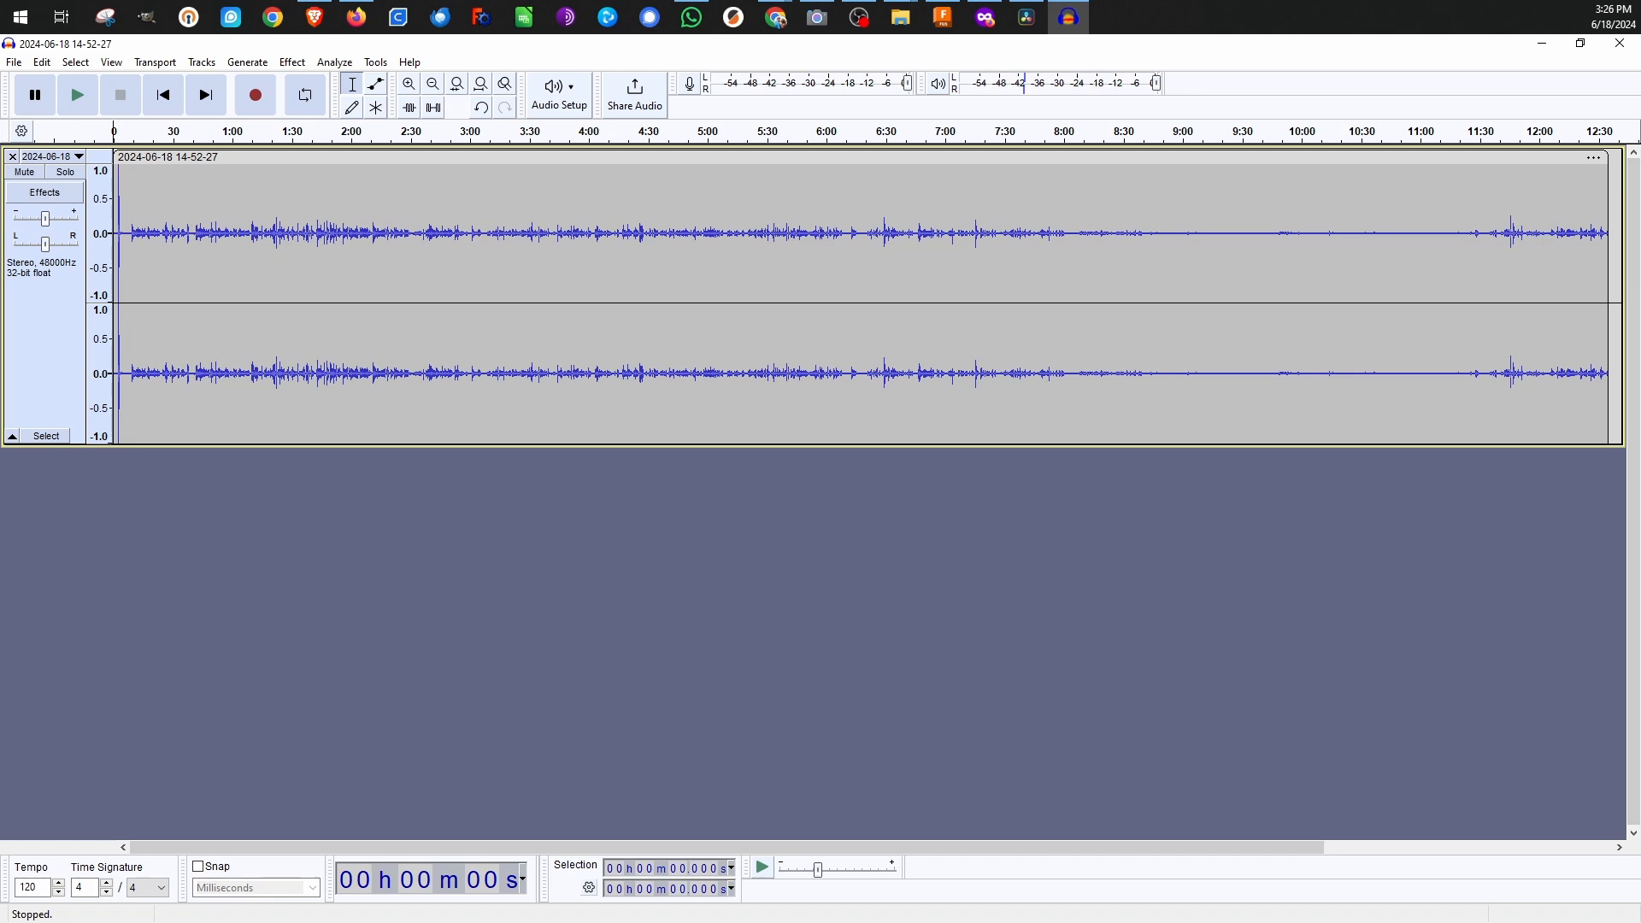
Select the quiet stretch from about 9:14 to 9:31 and play it to listen to the background noise.
left_click(945, 222)
left_click_drag(1210, 205, 1245, 257)
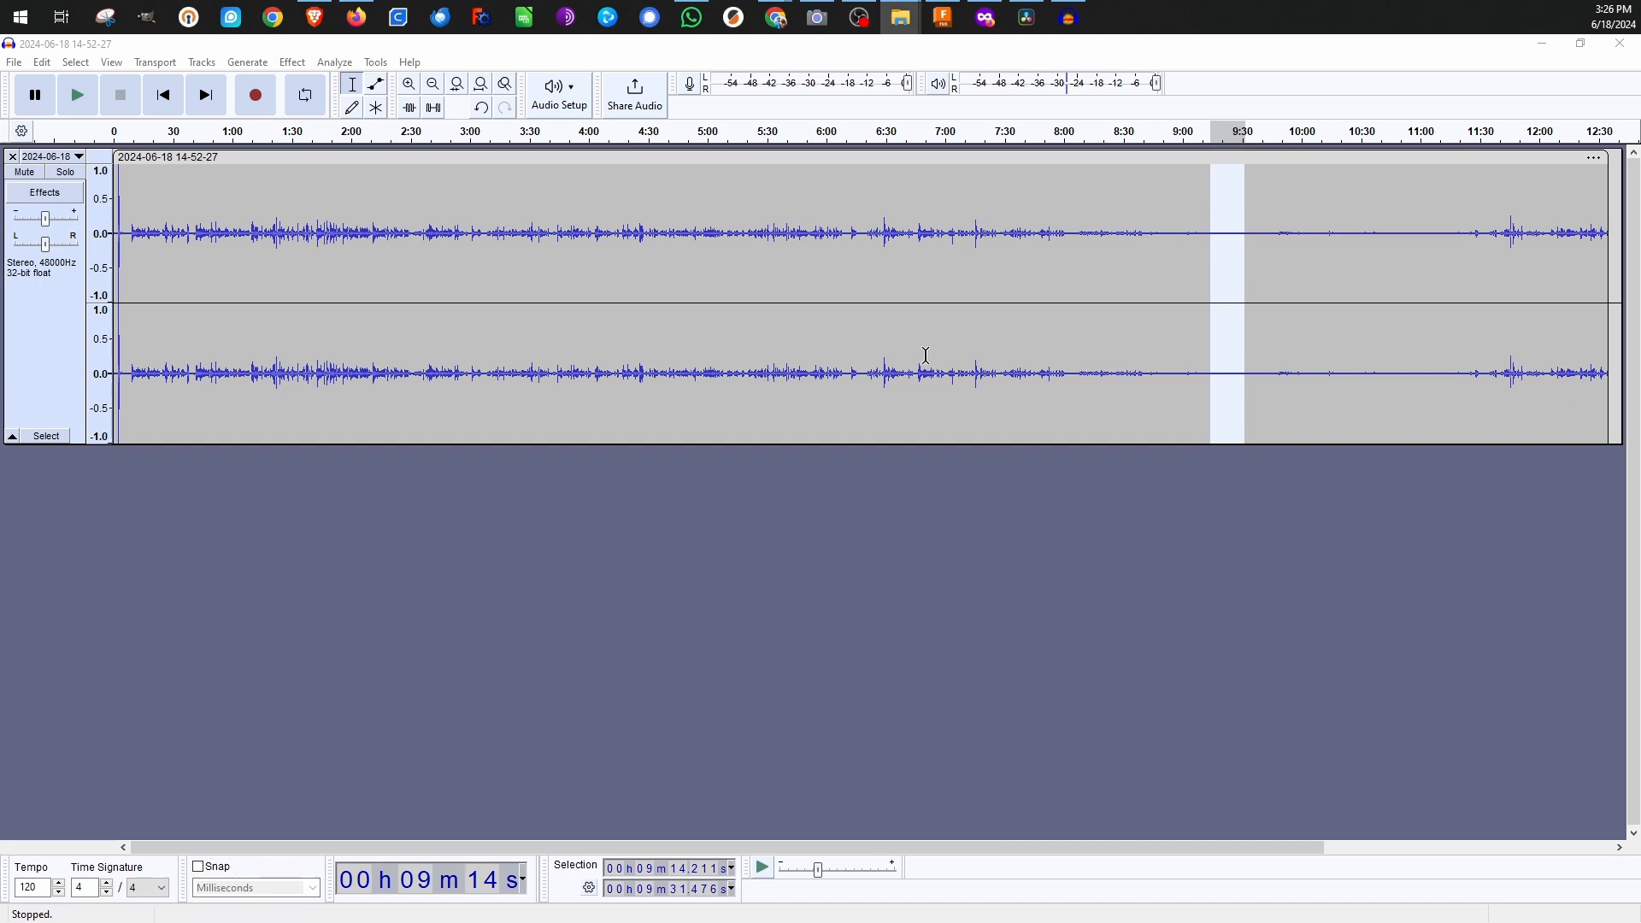
left_click(78, 97)
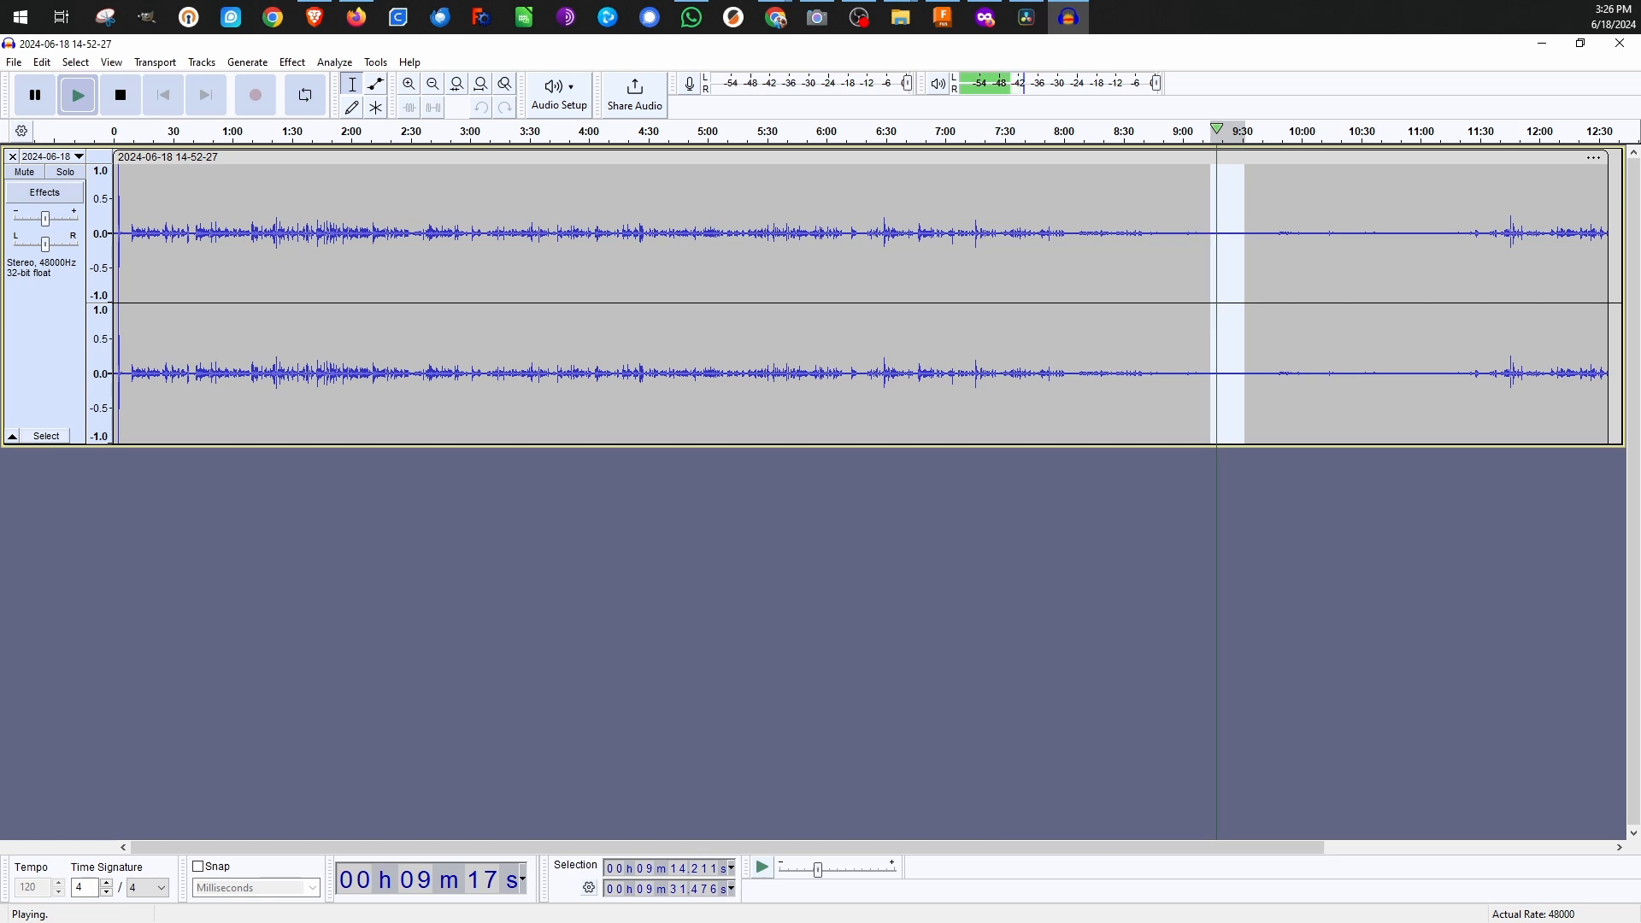
key("alt+Tab")
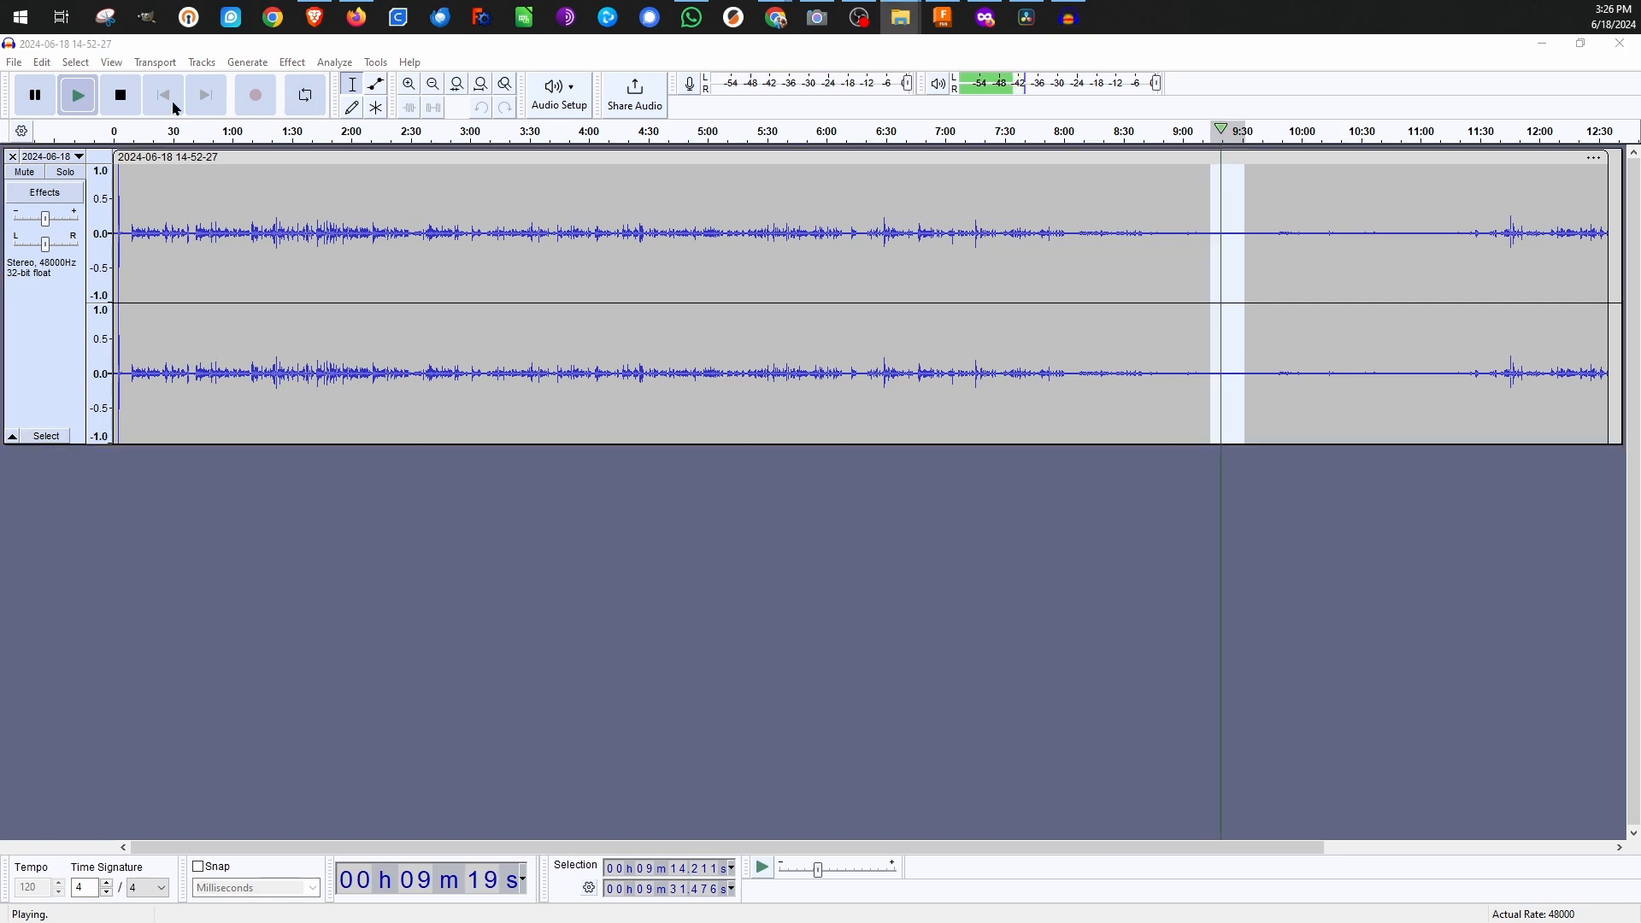
left_click(121, 95)
Capture a noise profile from the quiet stretch between about 9:16 and 9:21.
left_click_drag(1220, 225, 1235, 227)
left_click(297, 64)
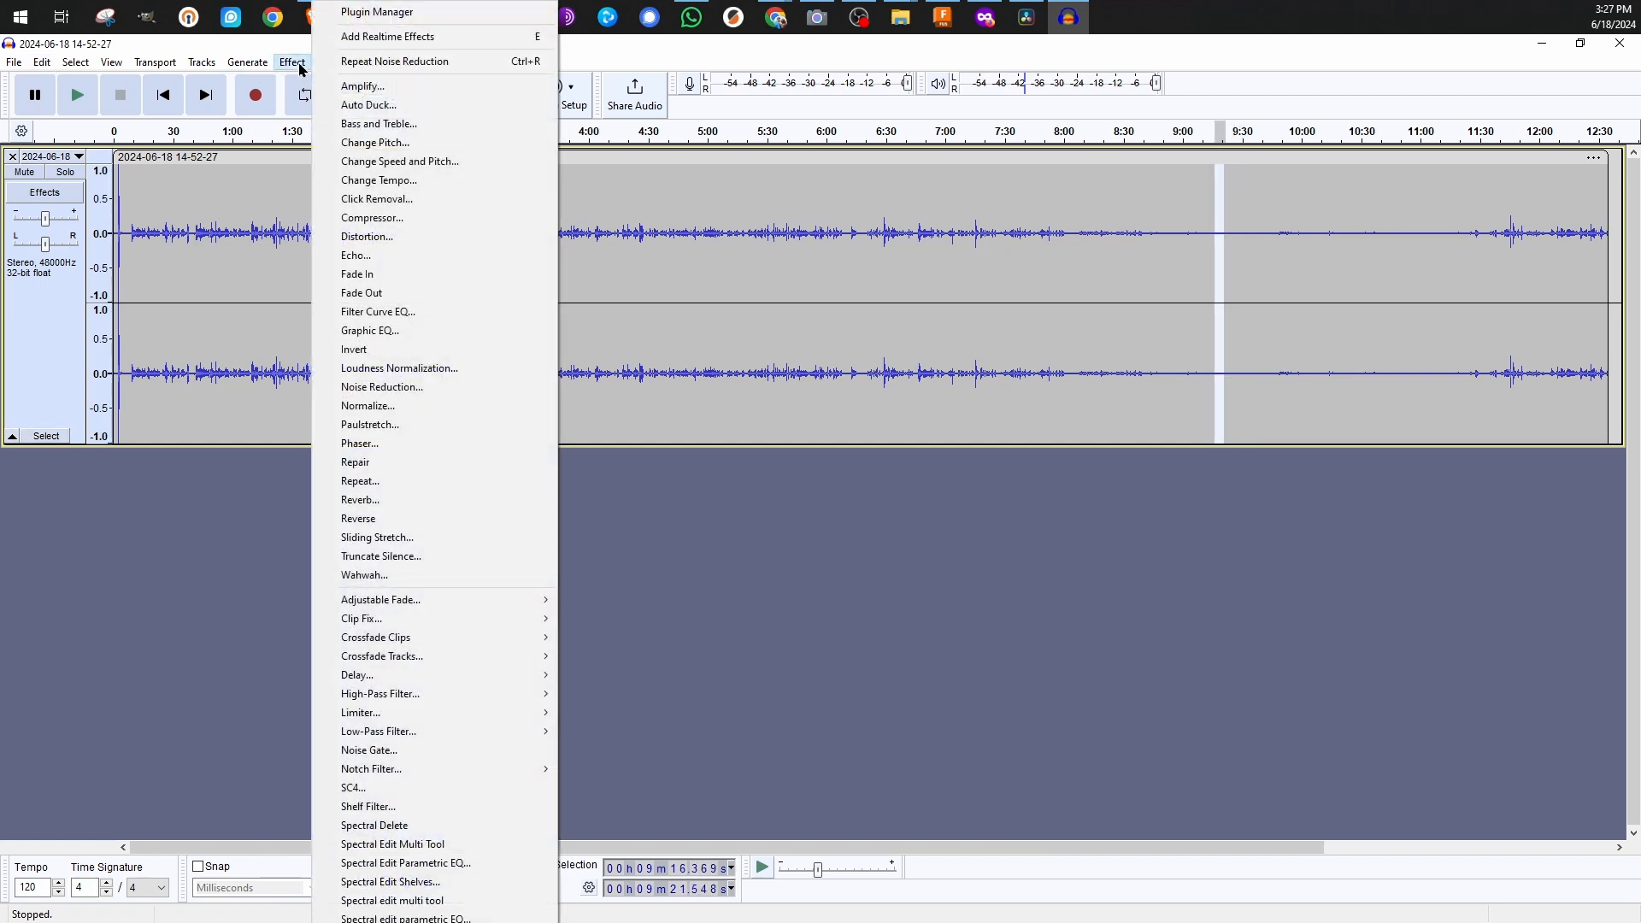
left_click(415, 386)
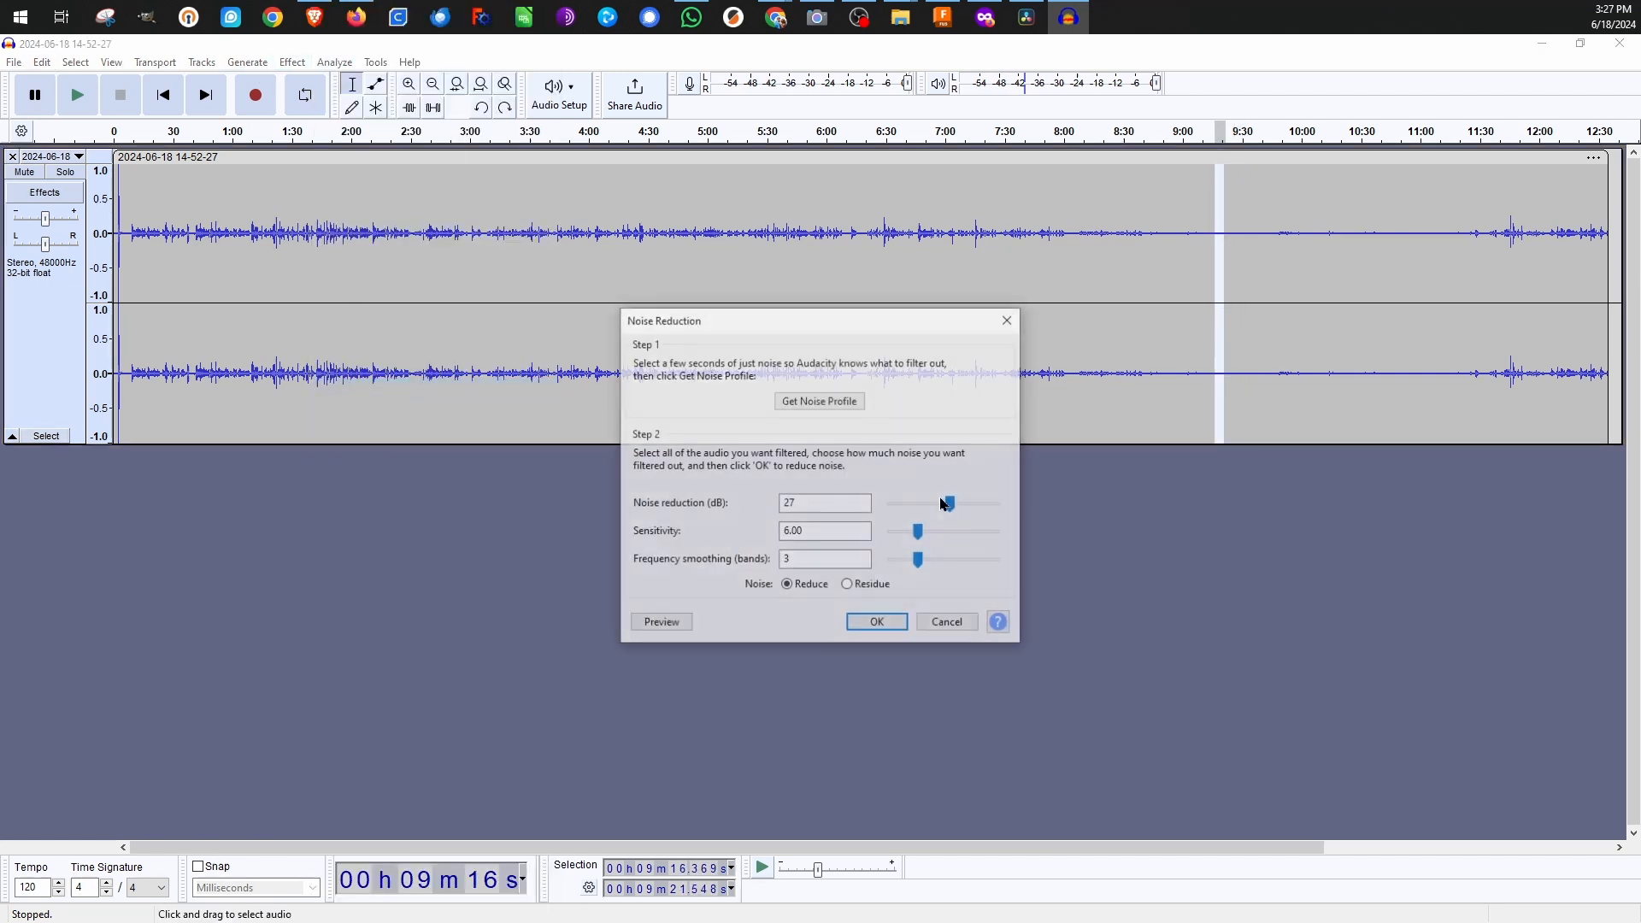
left_click(818, 400)
Try Noise Reduction on the entire track at 27 dB with sensitivity 6.00 and 3 frequency smoothing bands.
left_click(292, 62)
left_click(815, 311)
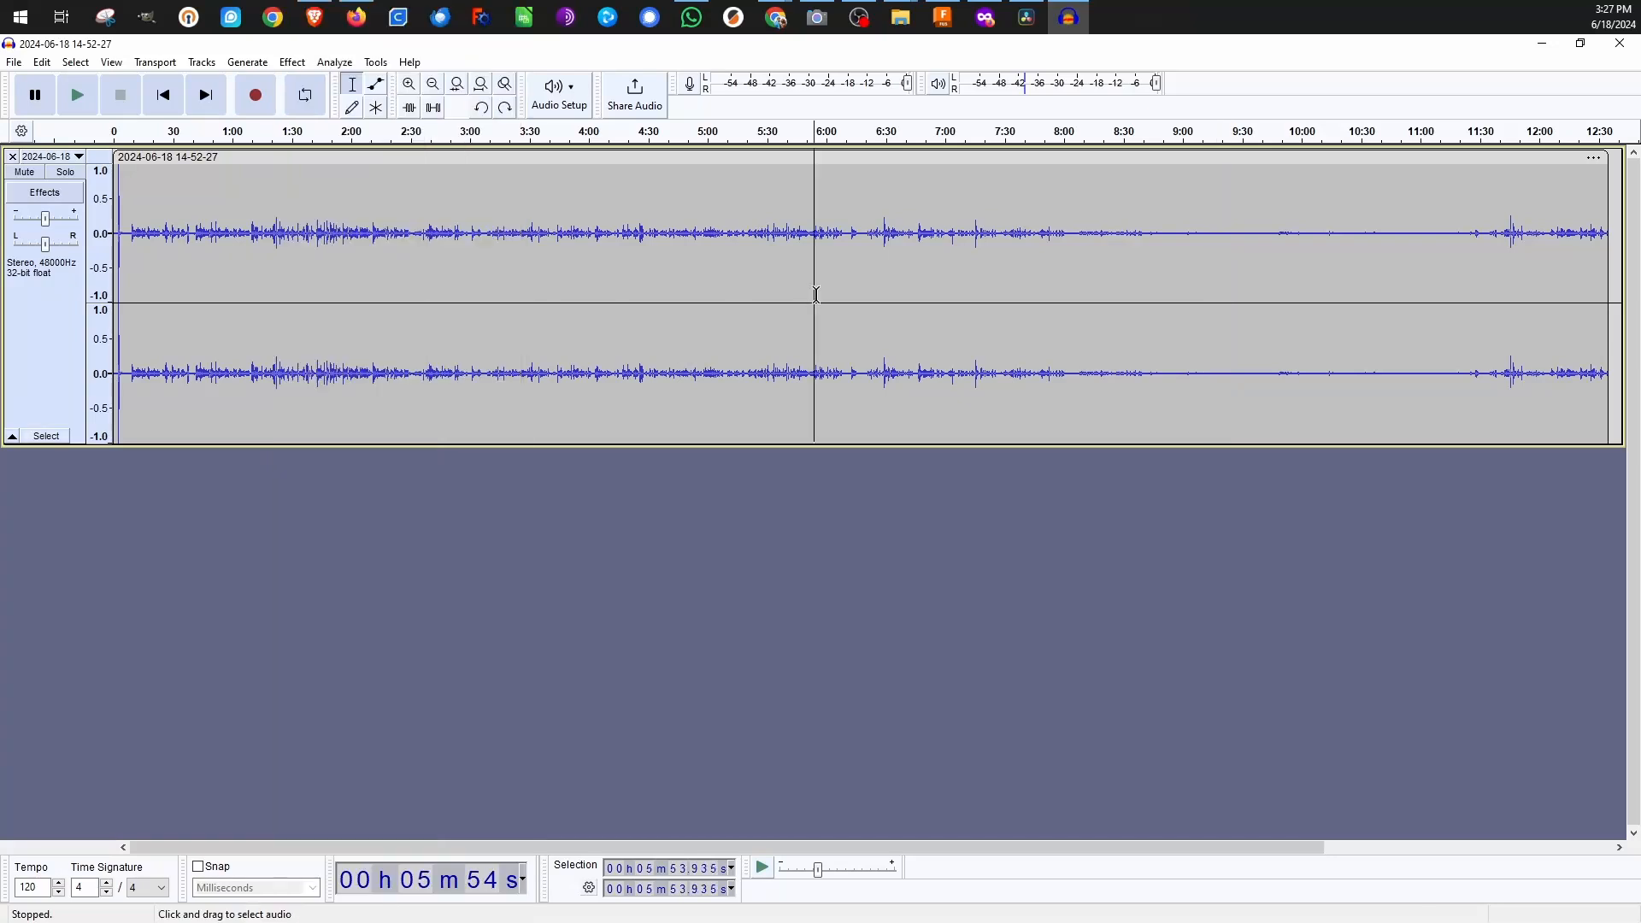
key("ctrl+a")
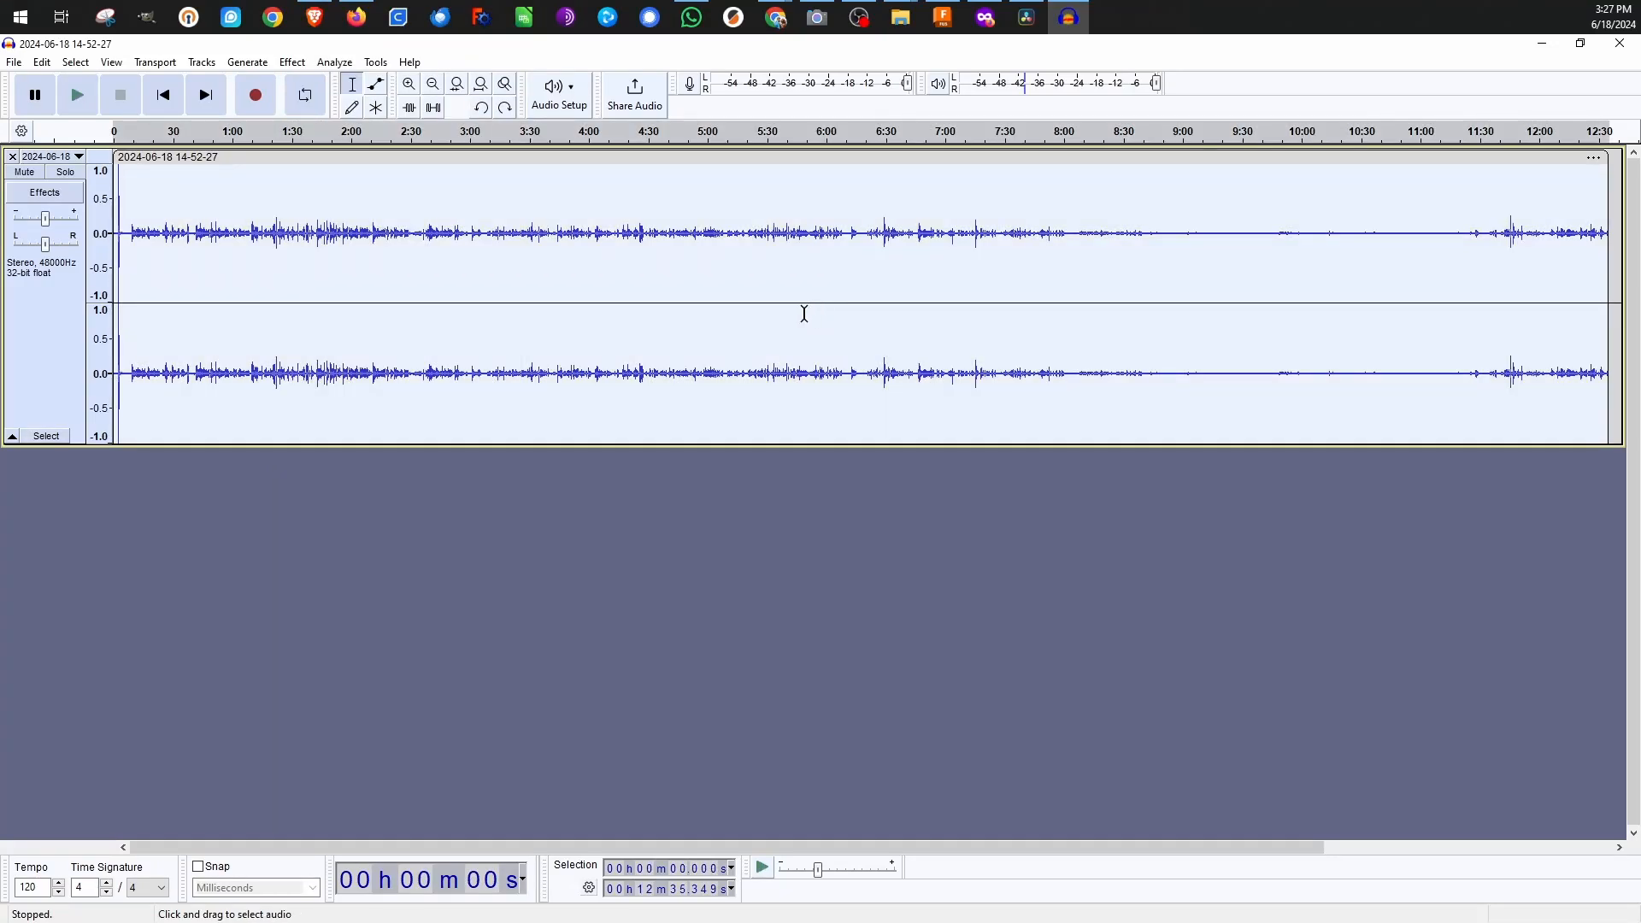
left_click(292, 63)
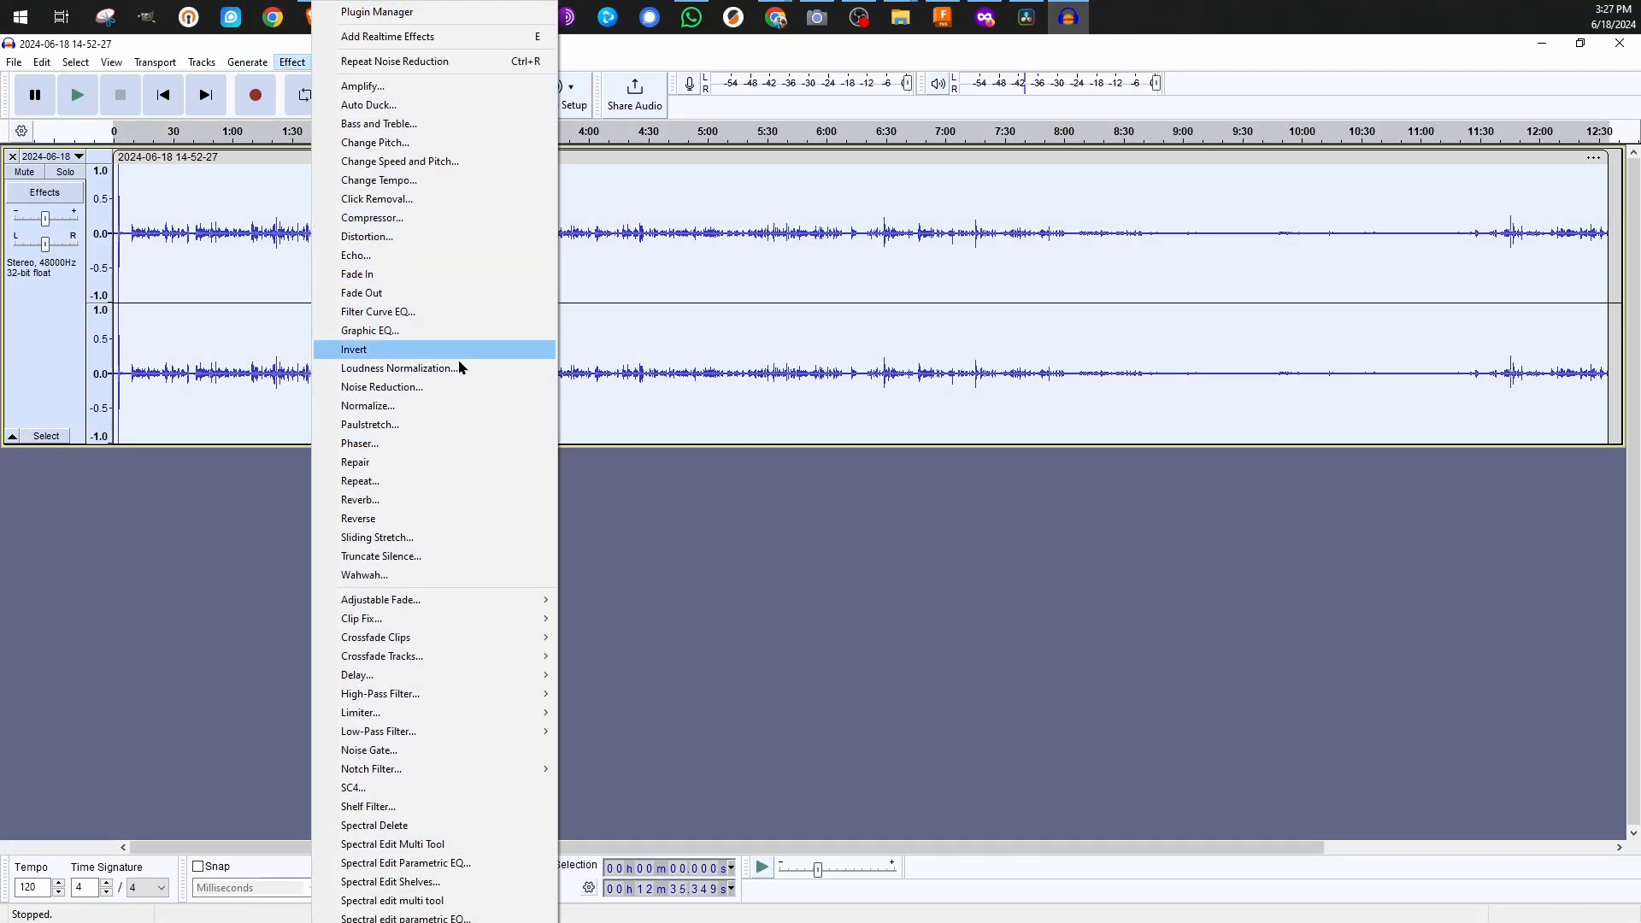
left_click(454, 387)
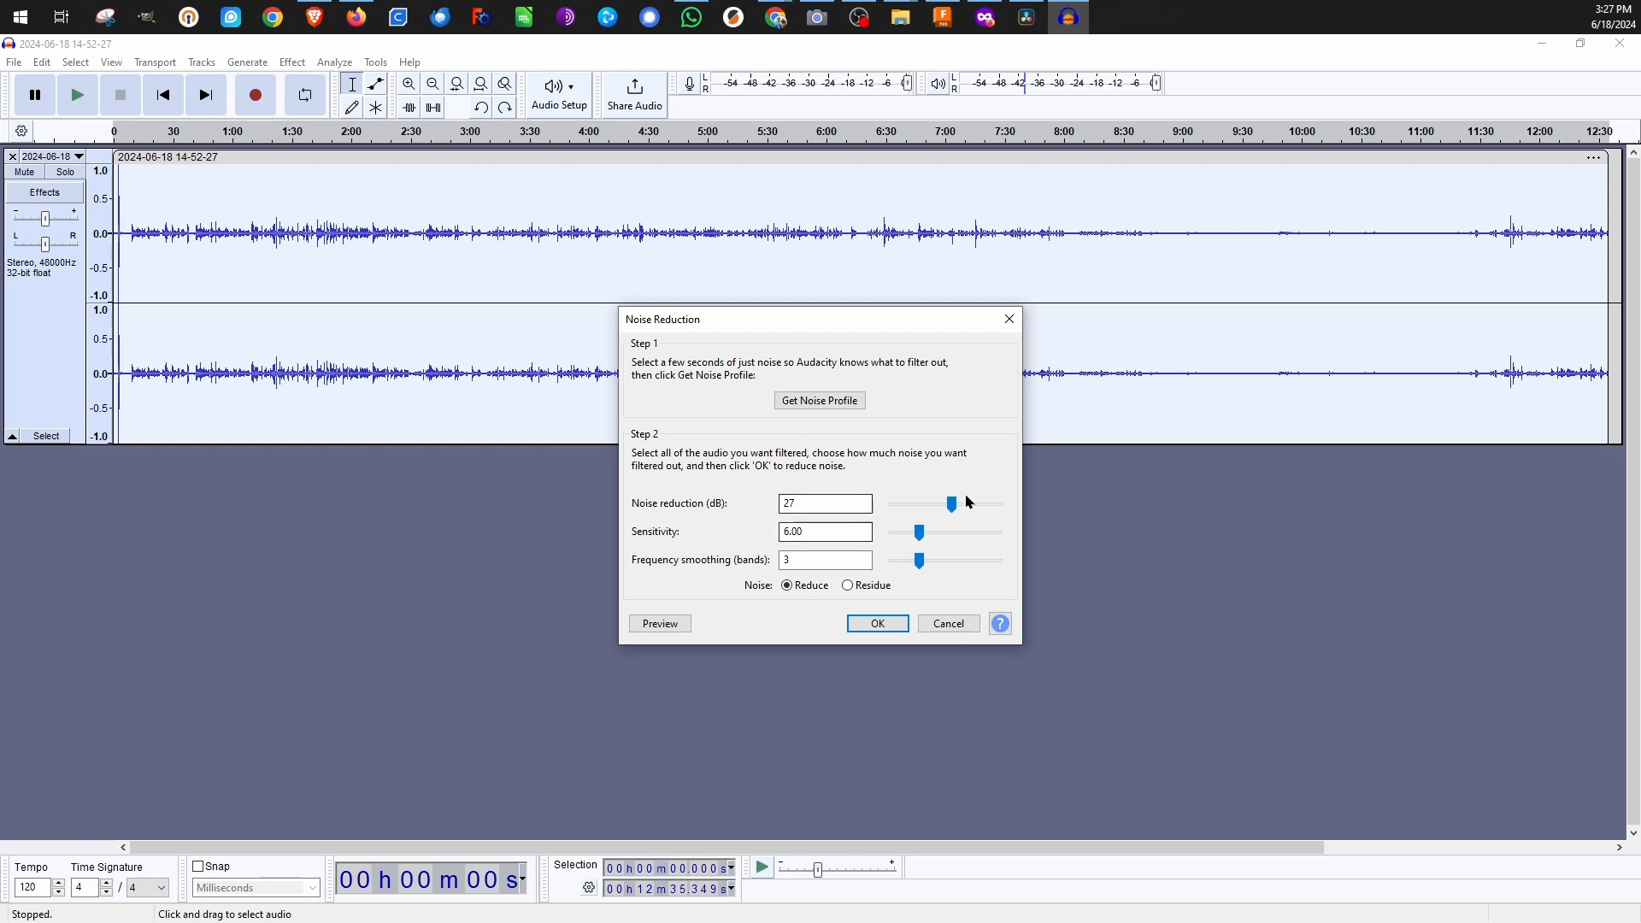
left_click(875, 624)
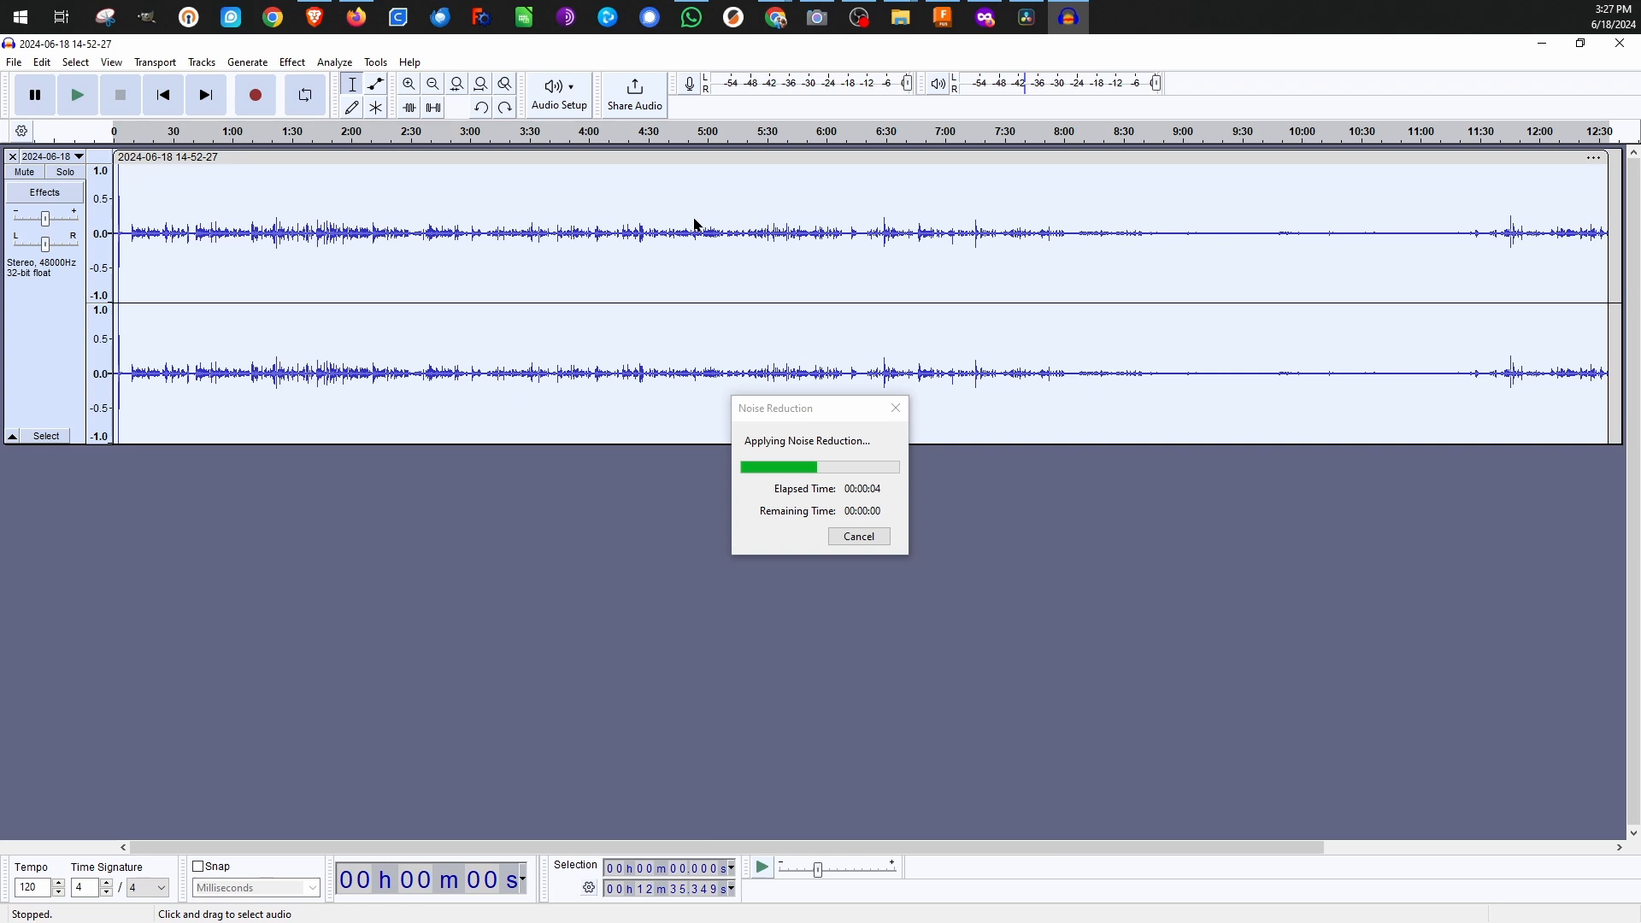
Play the track from about 4:53 to judge the noise reduction, and undo it.
left_click(697, 225)
key("space")
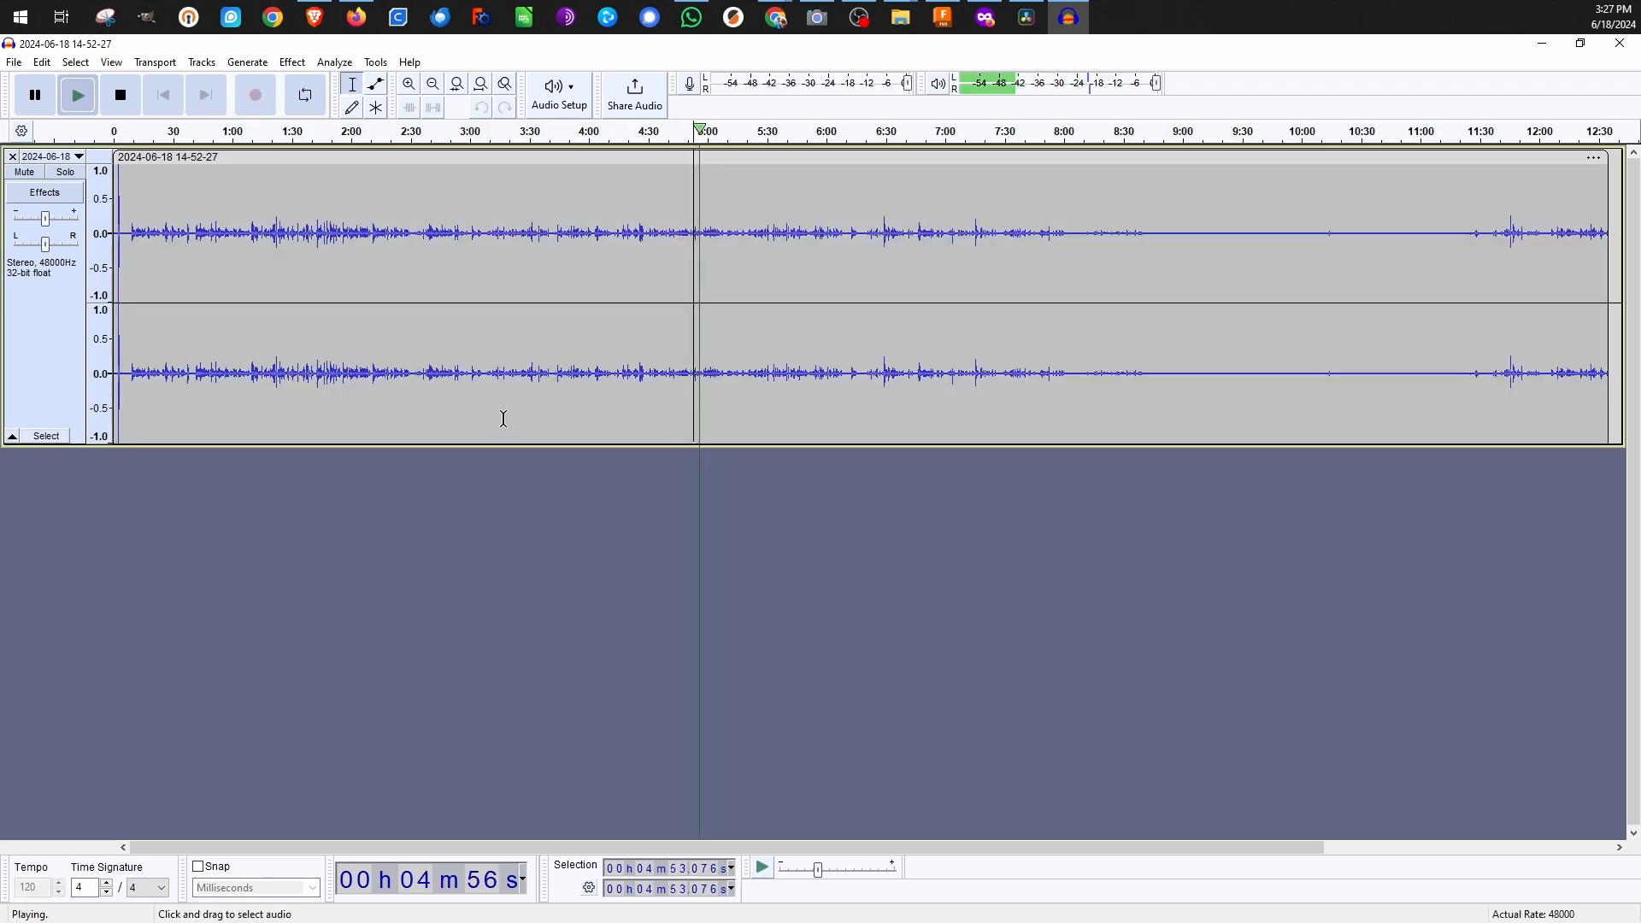
key("space")
key("ctrl+a")
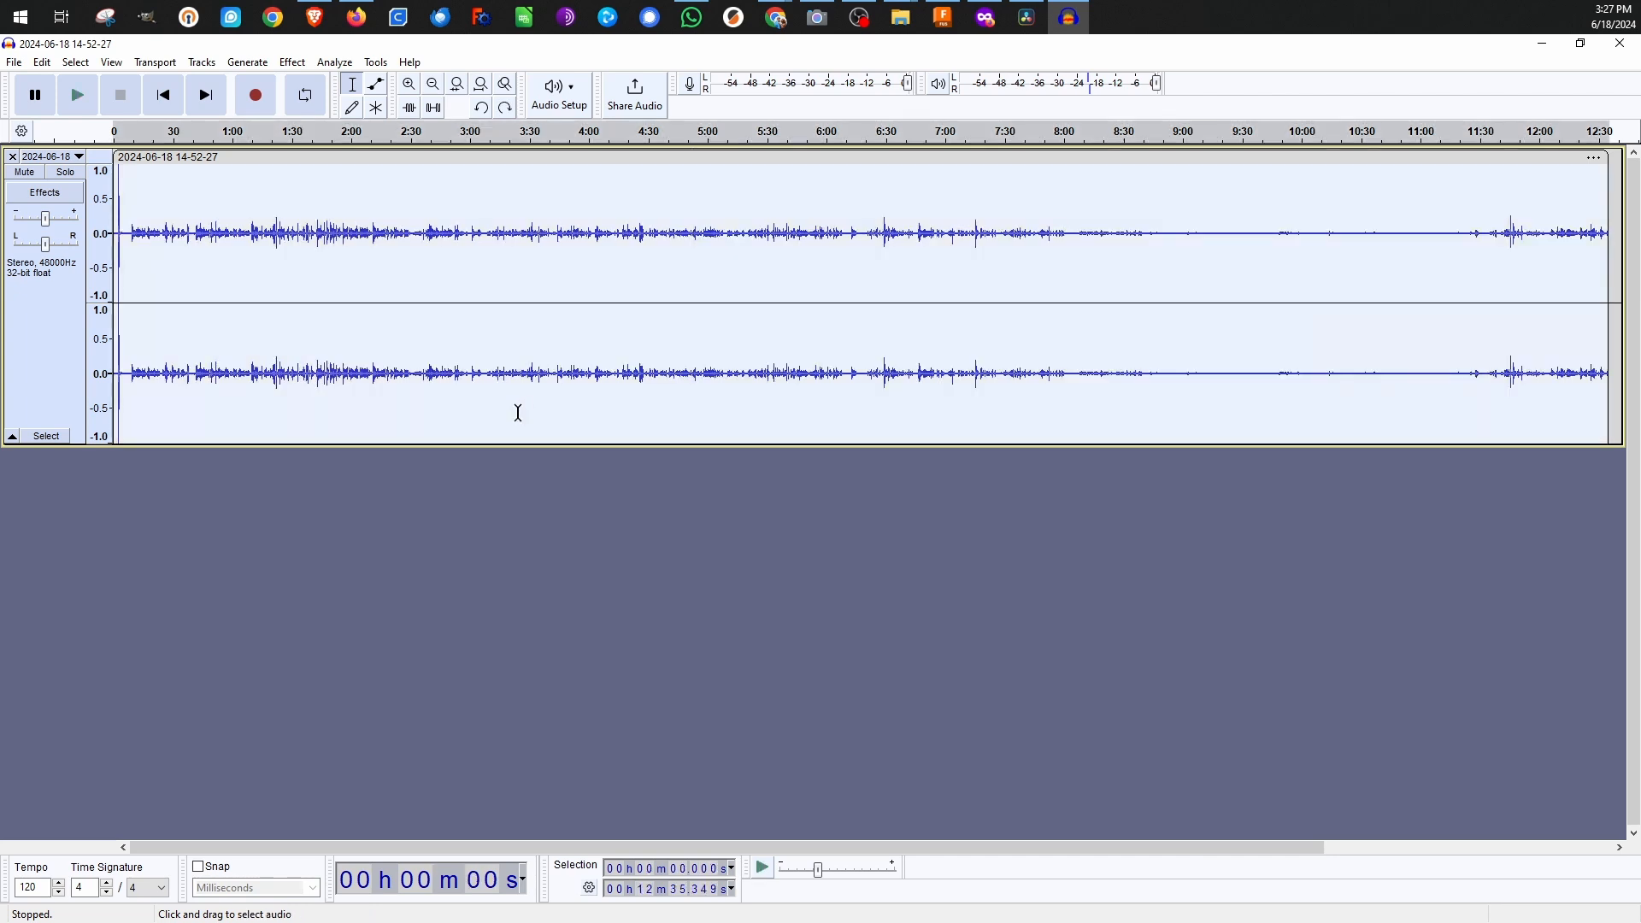
Apply Noise Reduction to the entire track at 25 dB with sensitivity 6.00 and 3 frequency smoothing bands.
left_click(1270, 256)
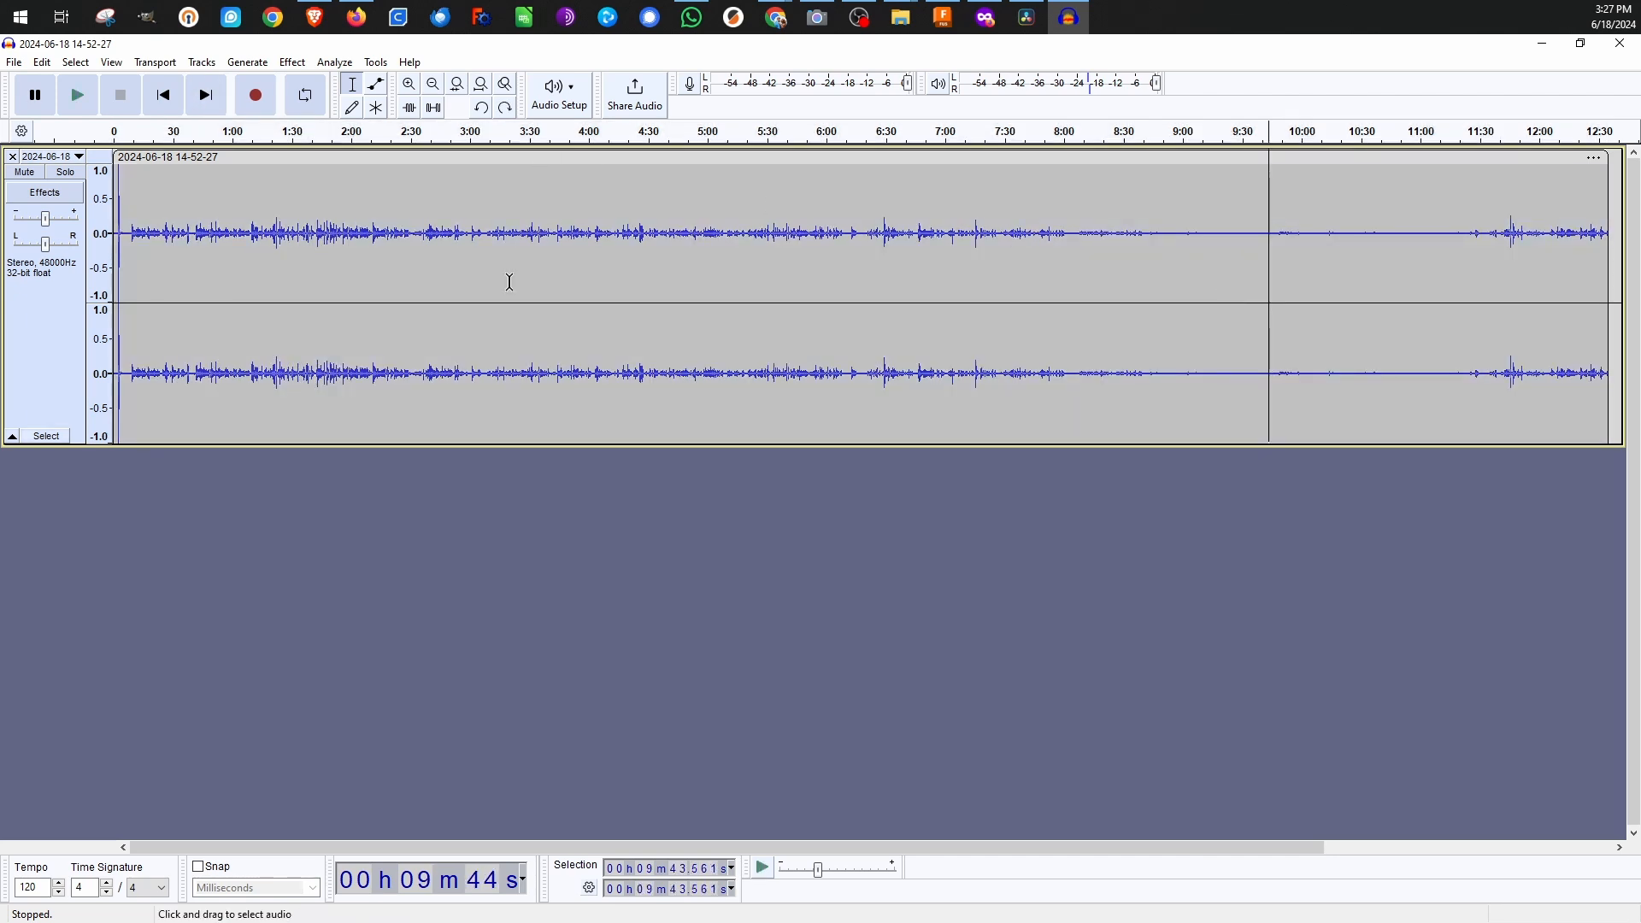
key("ctrl+a")
left_click(292, 62)
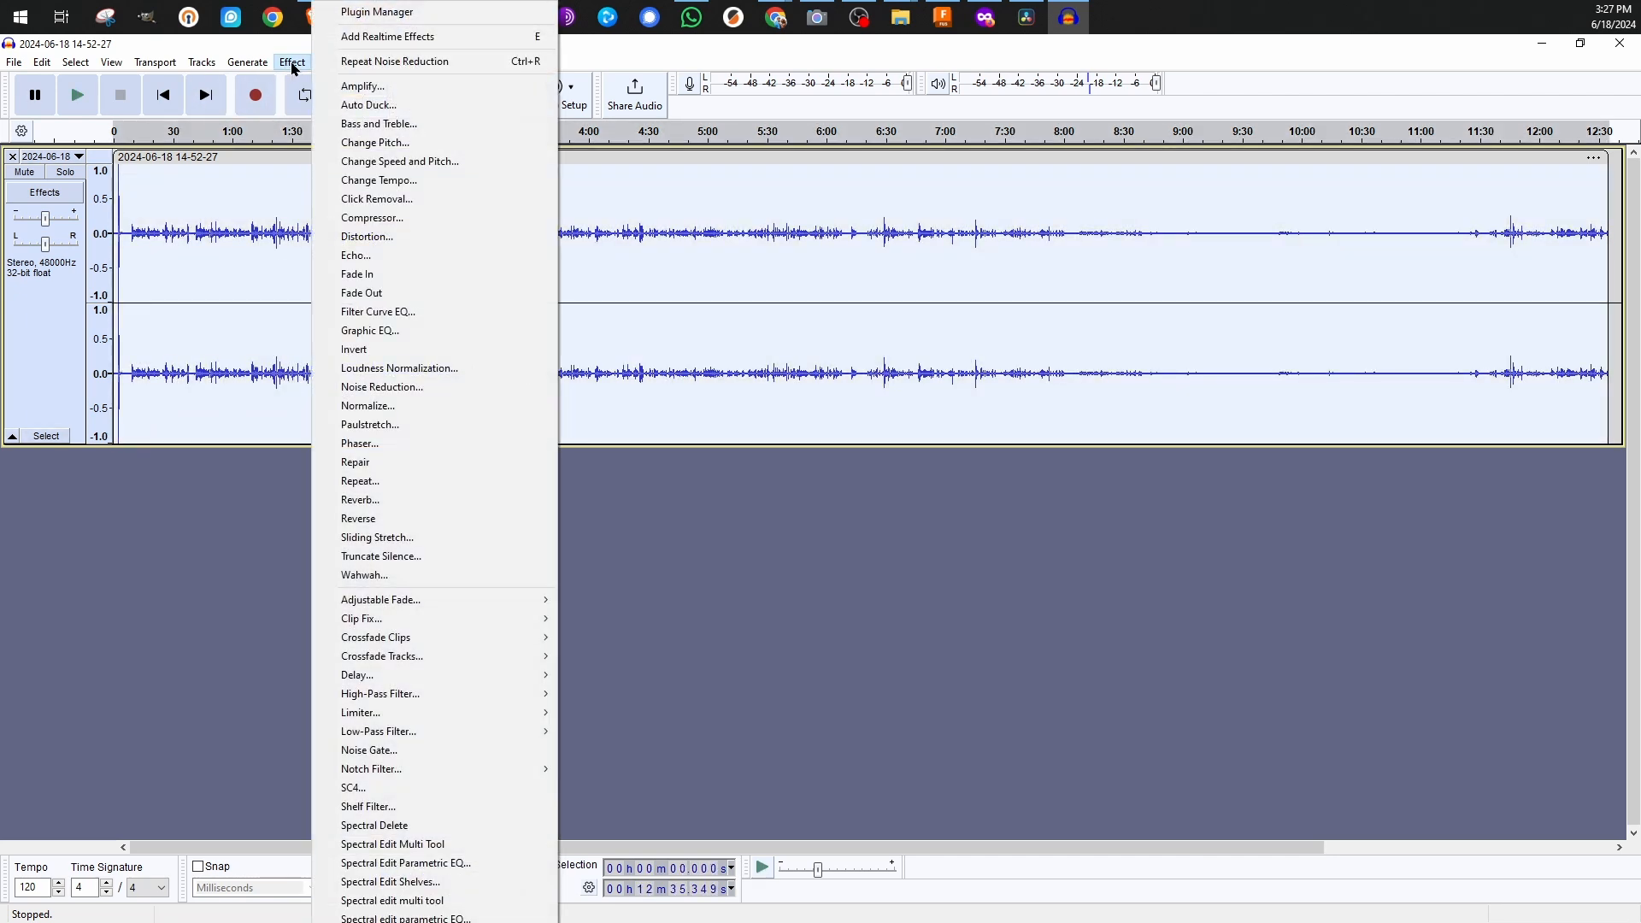
left_click(436, 386)
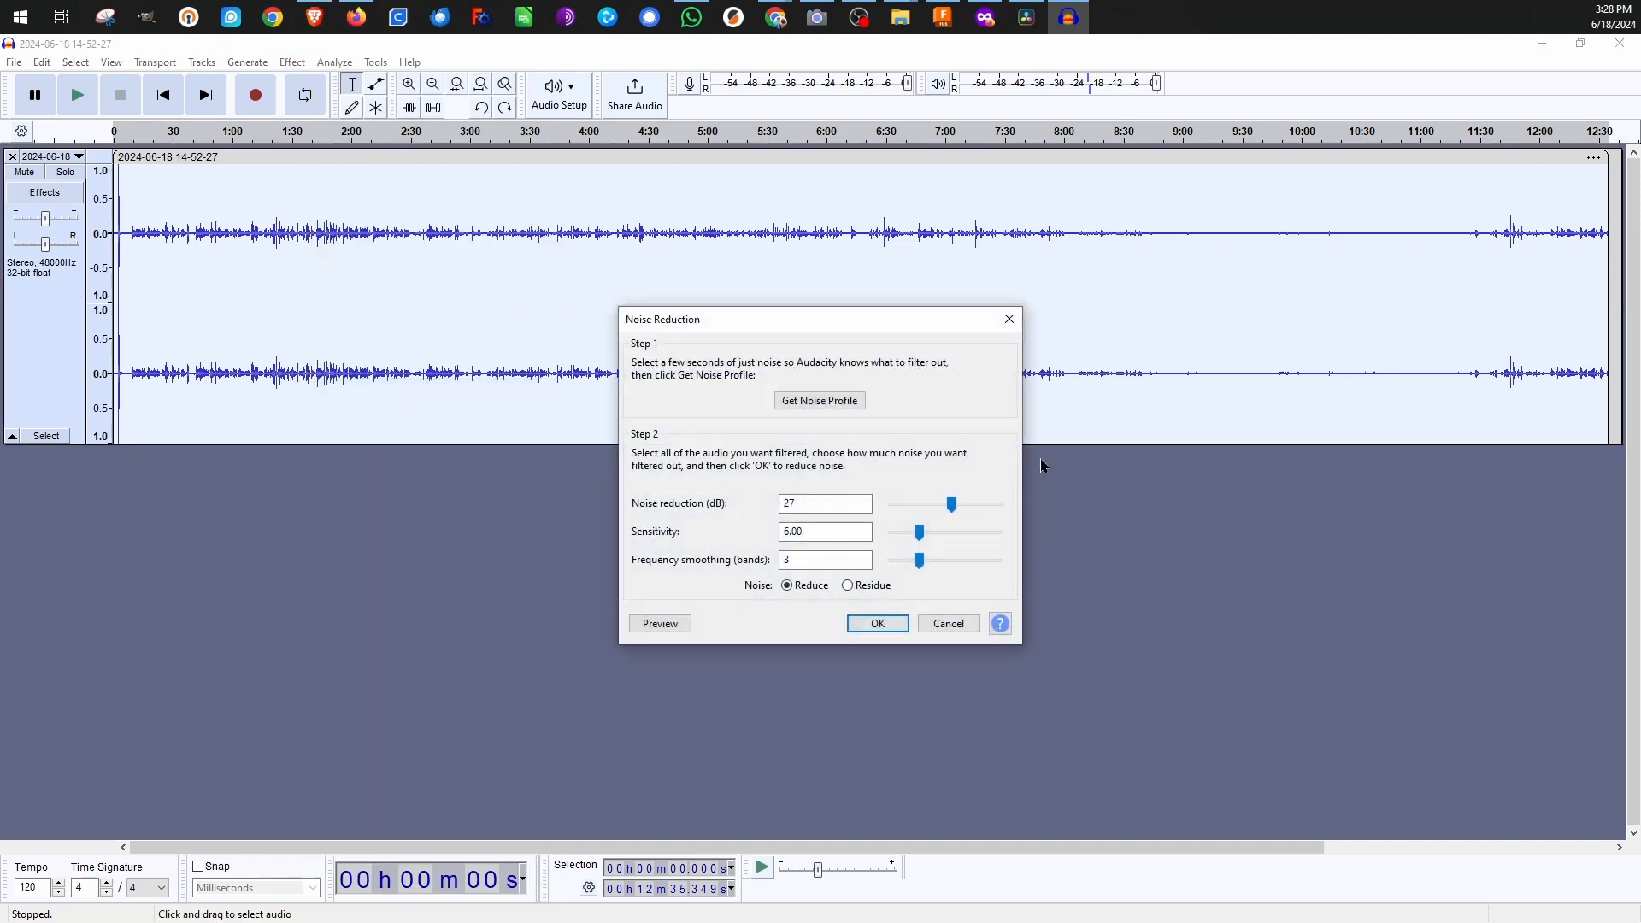
left_click_drag(952, 504, 948, 504)
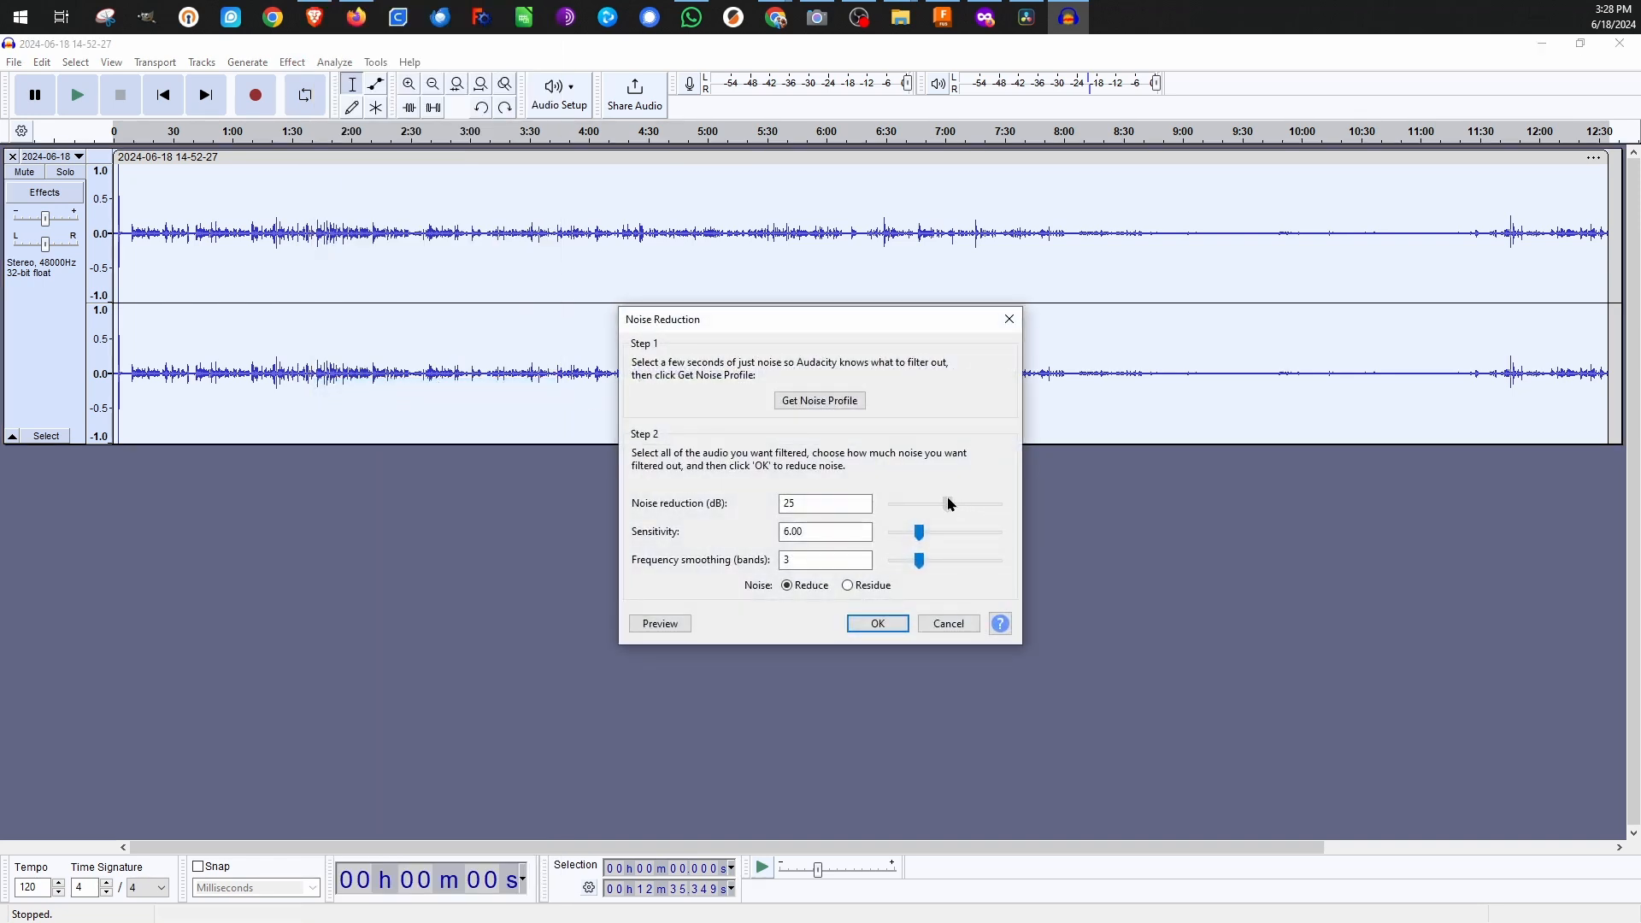
left_click(903, 625)
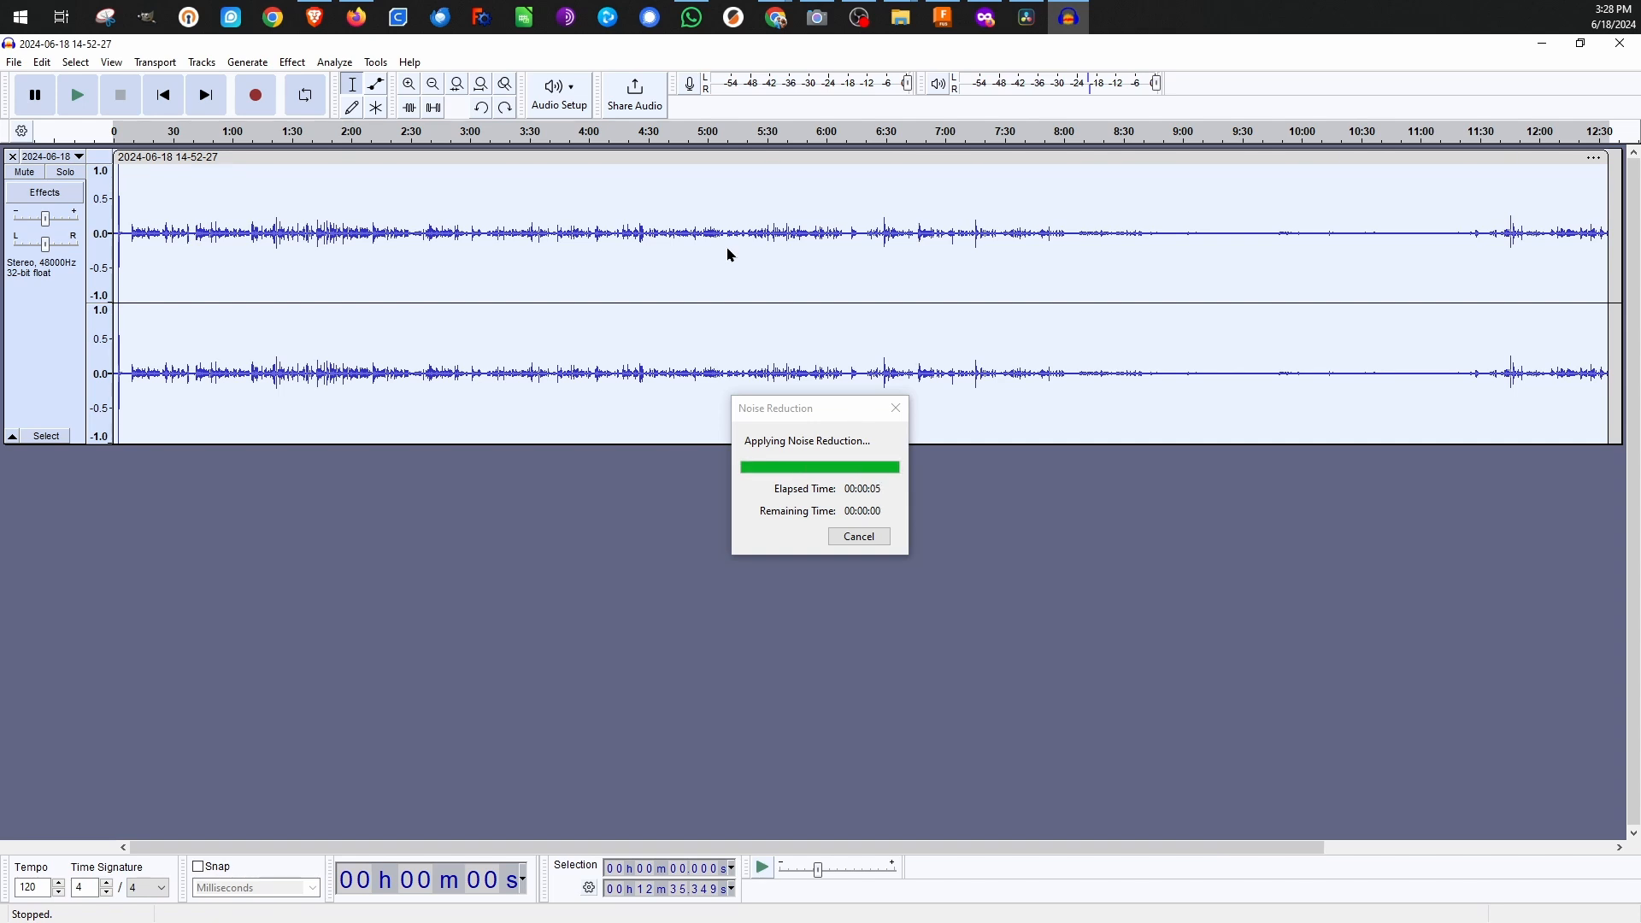
Play the track from about 4:44 to check how the cleaned audio sounds.
left_click(676, 249)
key("space")
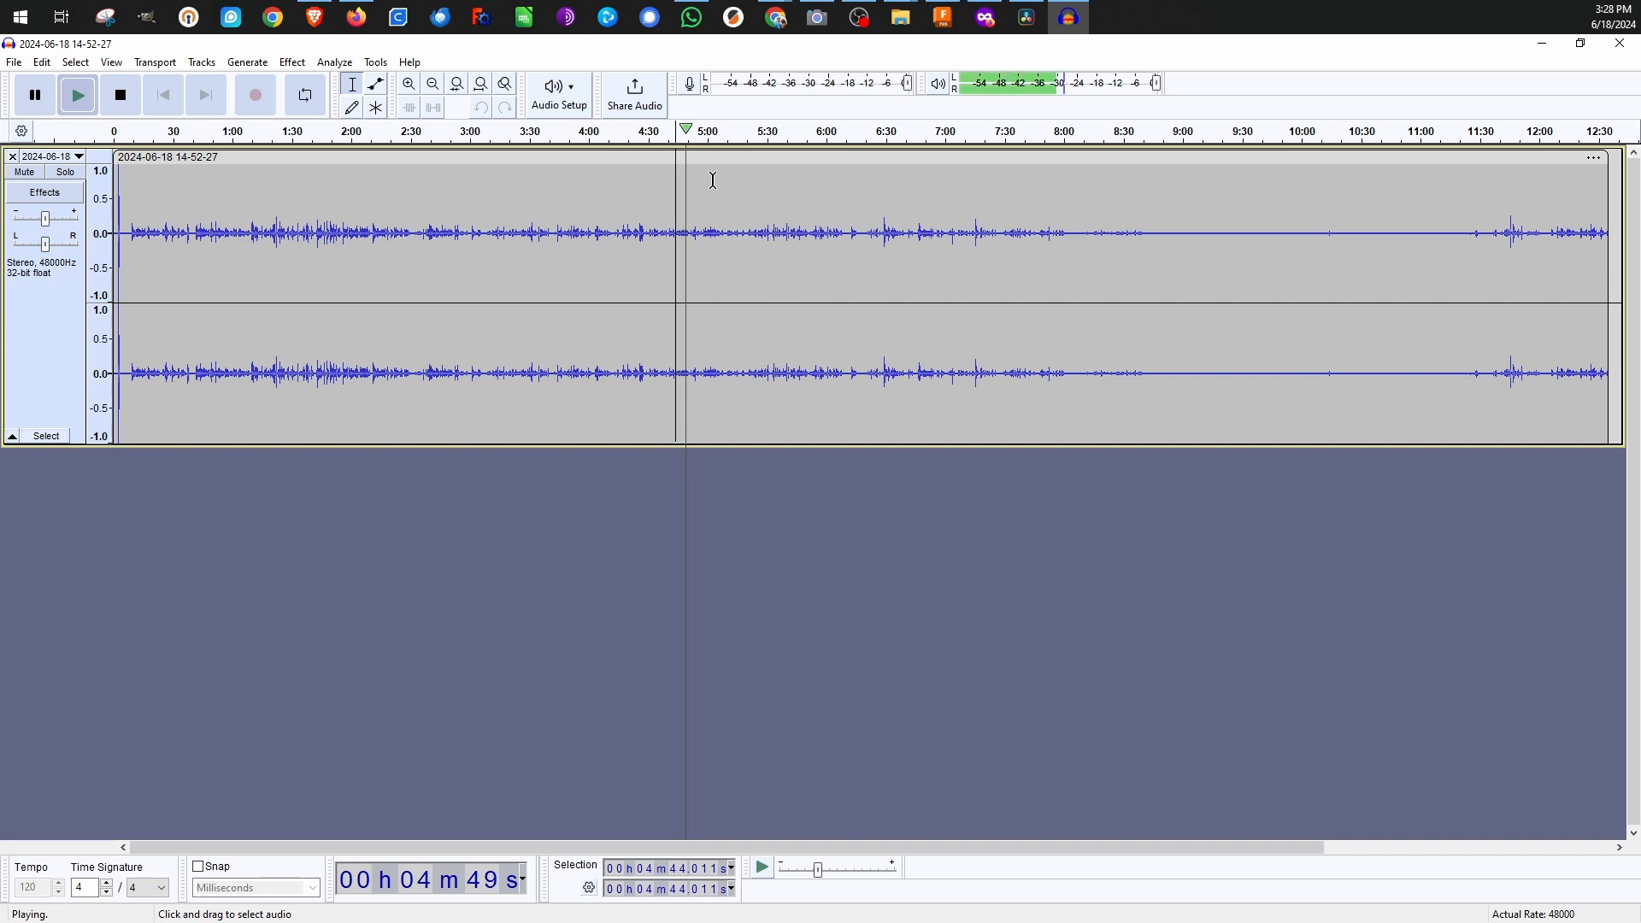
key("space")
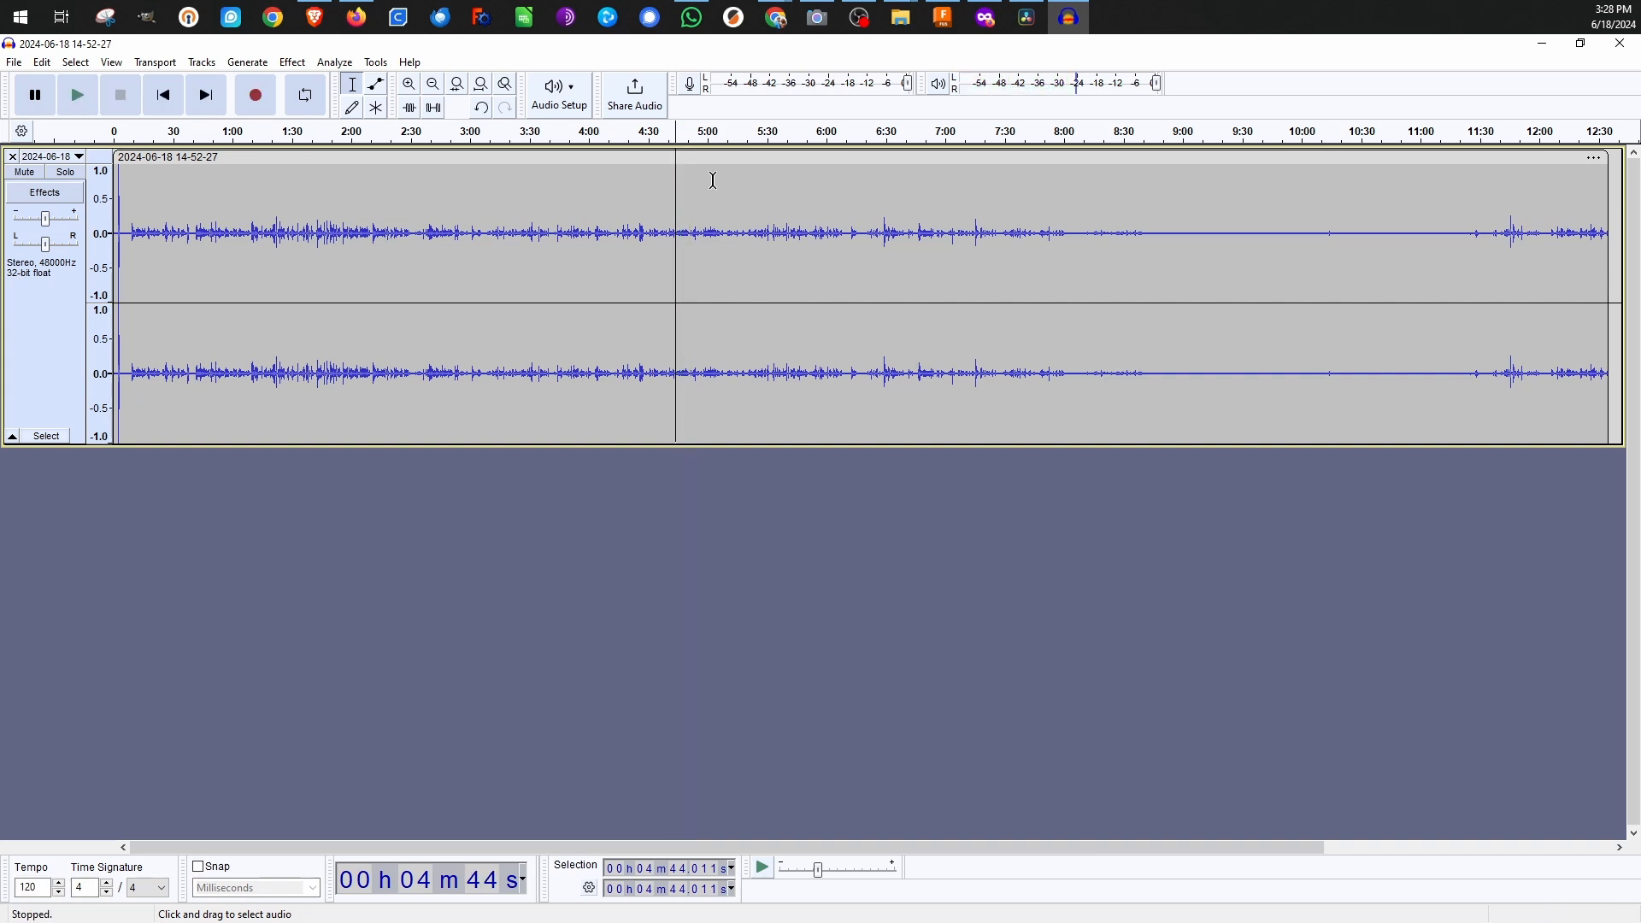
left_click(15, 62)
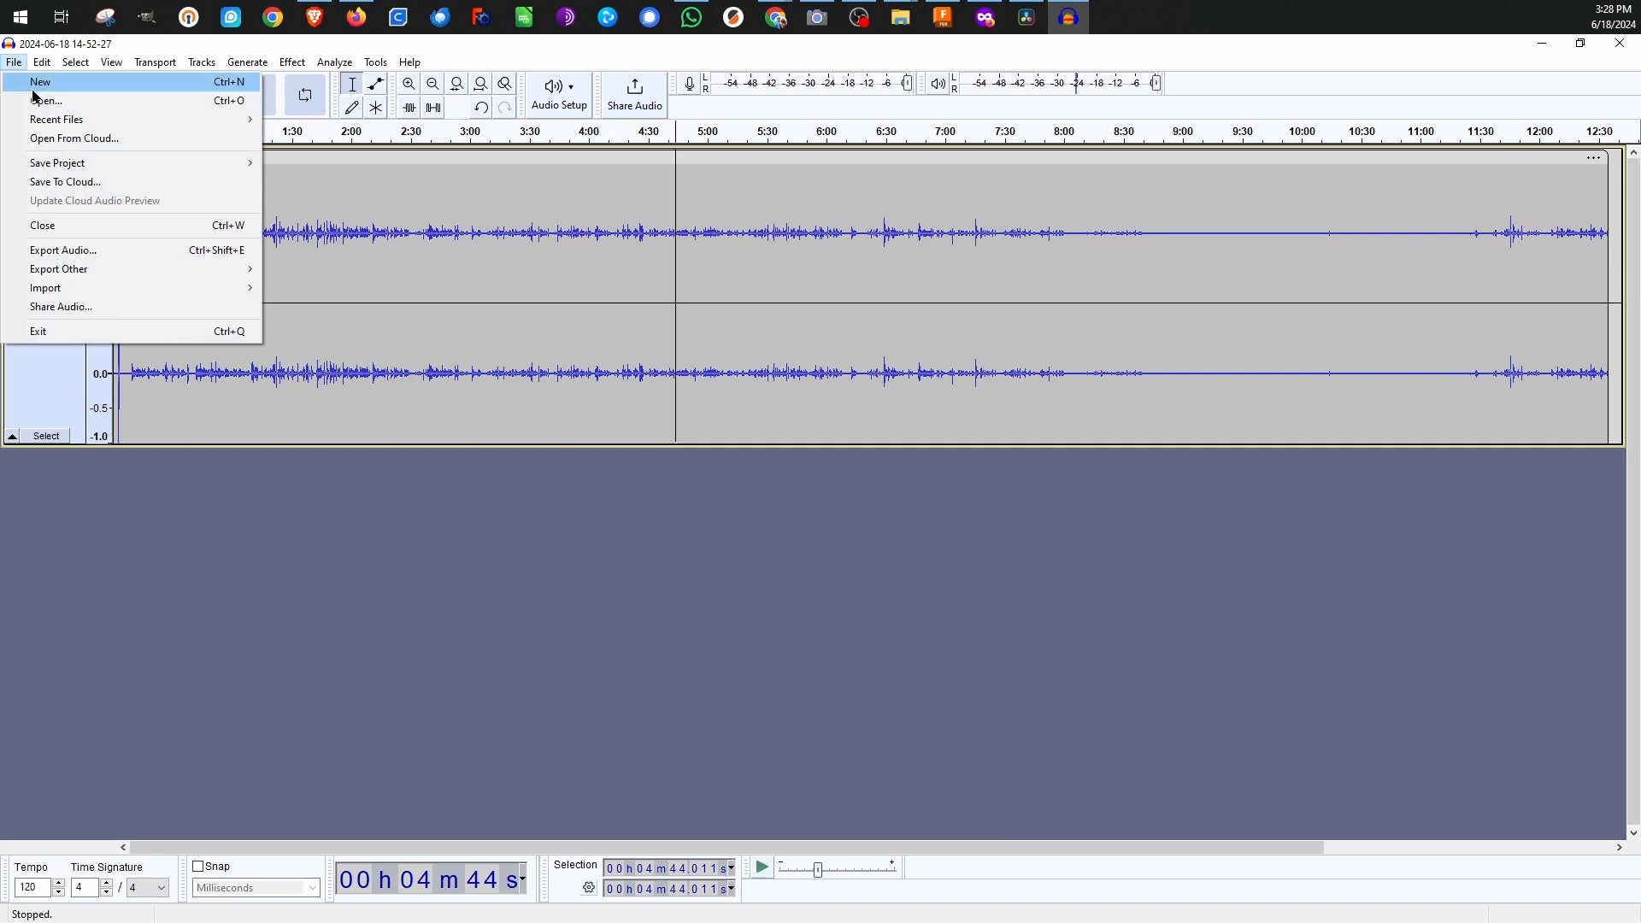
left_click(108, 252)
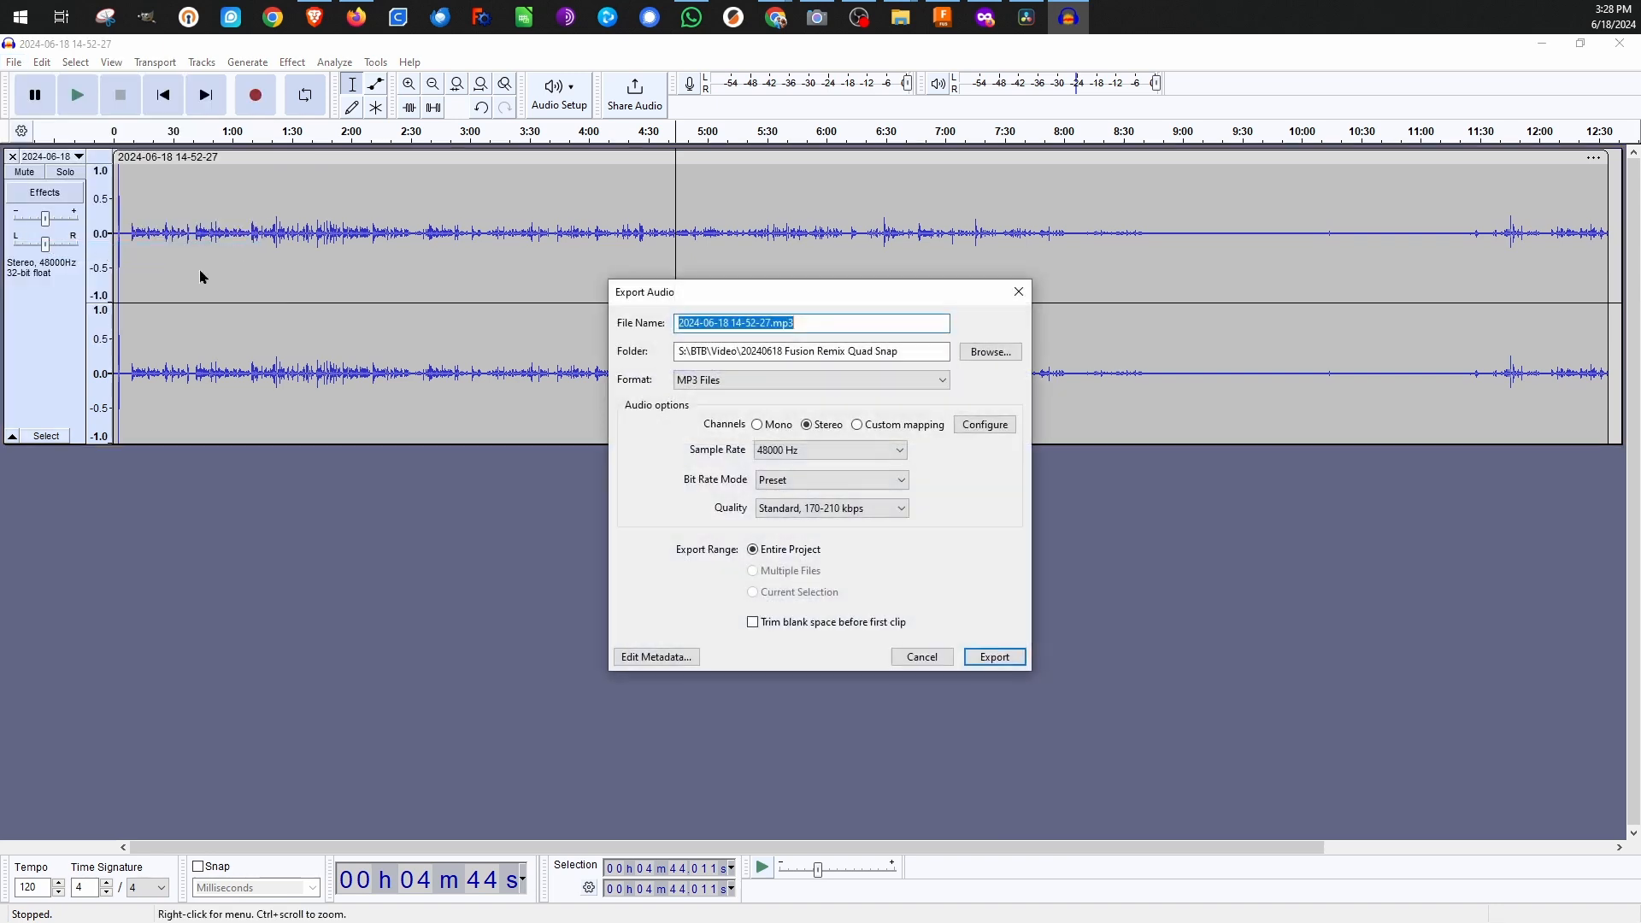
key("Return")
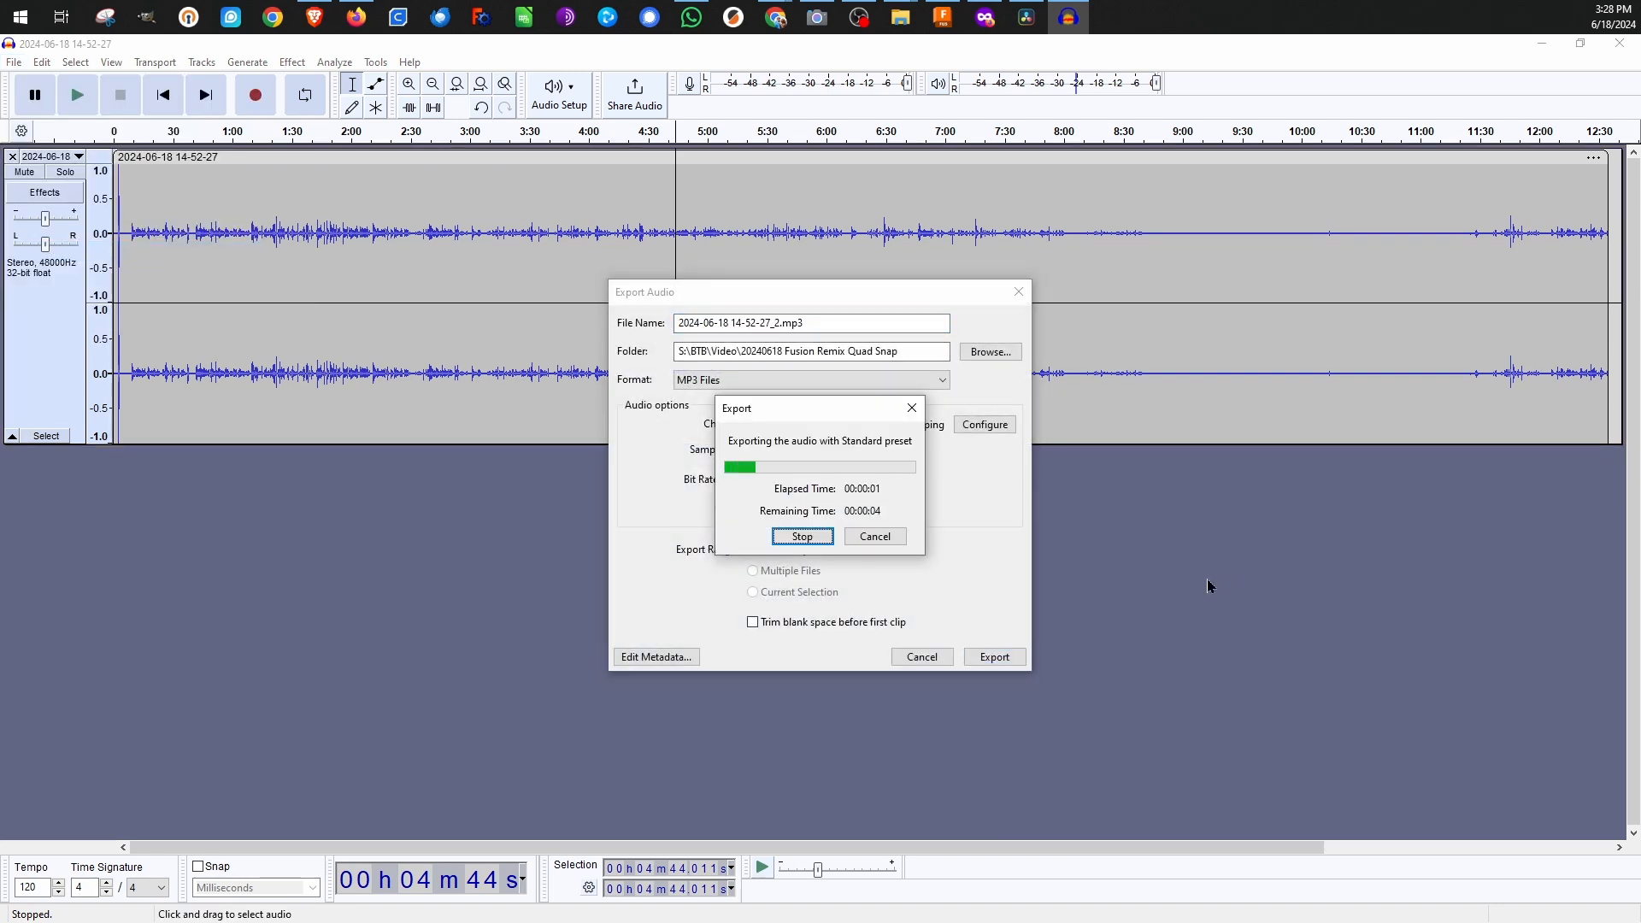